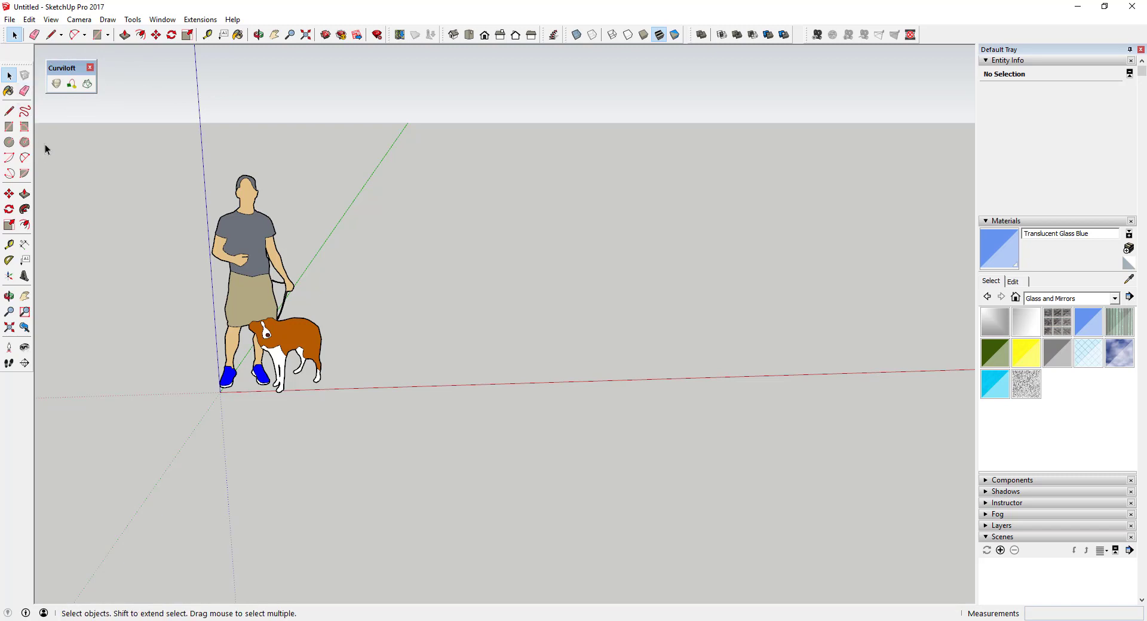
pyautogui.click(200, 19)
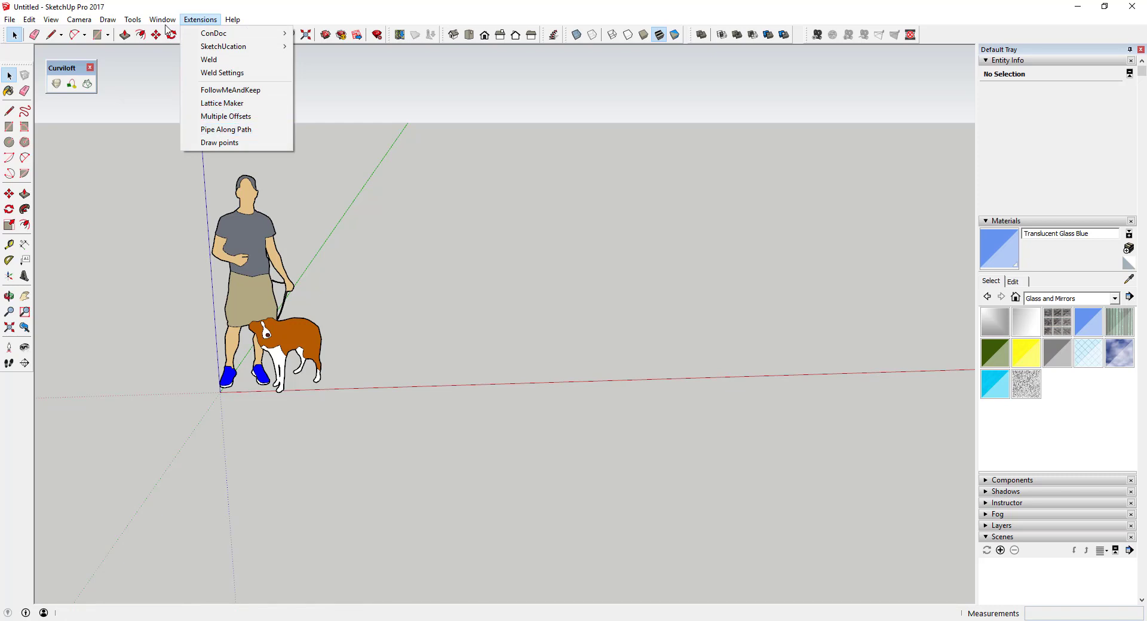
pyautogui.moveTo(135, 22)
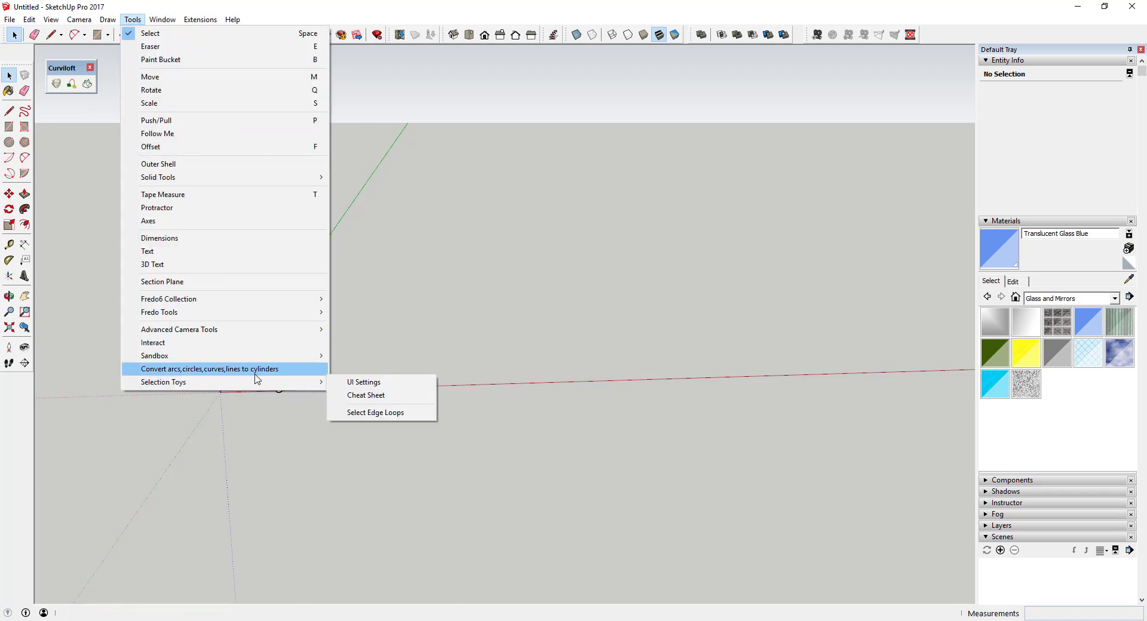
pyautogui.click(527, 358)
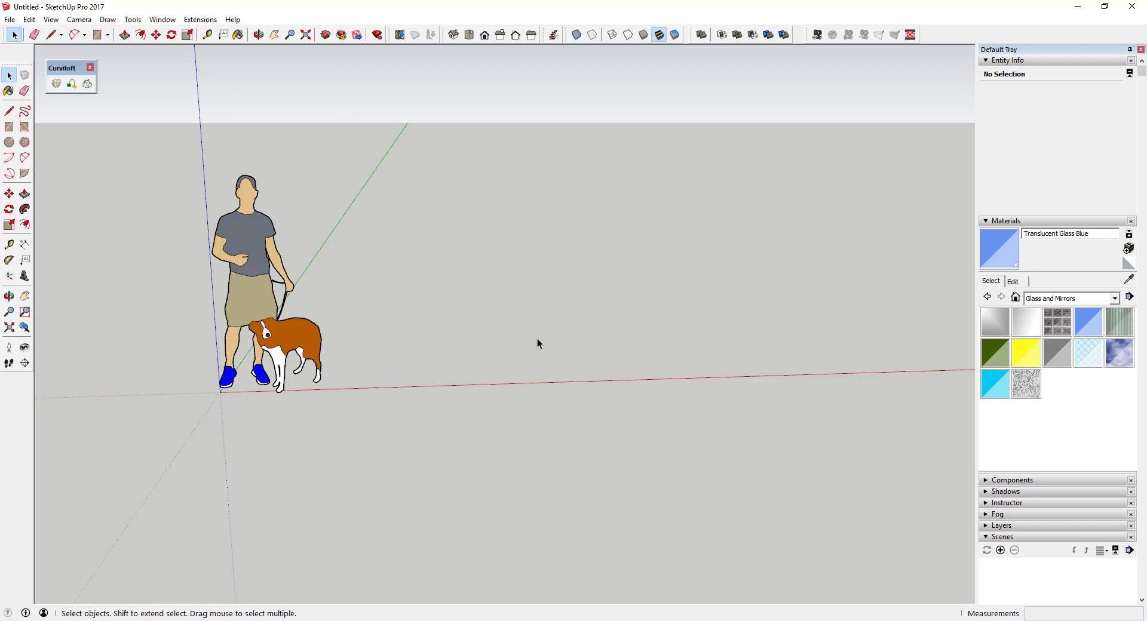
# Step: Draw a circle about 5' 4" in radius flat on the ground beside the man and dog figure
pyautogui.scroll(-1, 540, 306)
pyautogui.scroll(3, 704, 316)
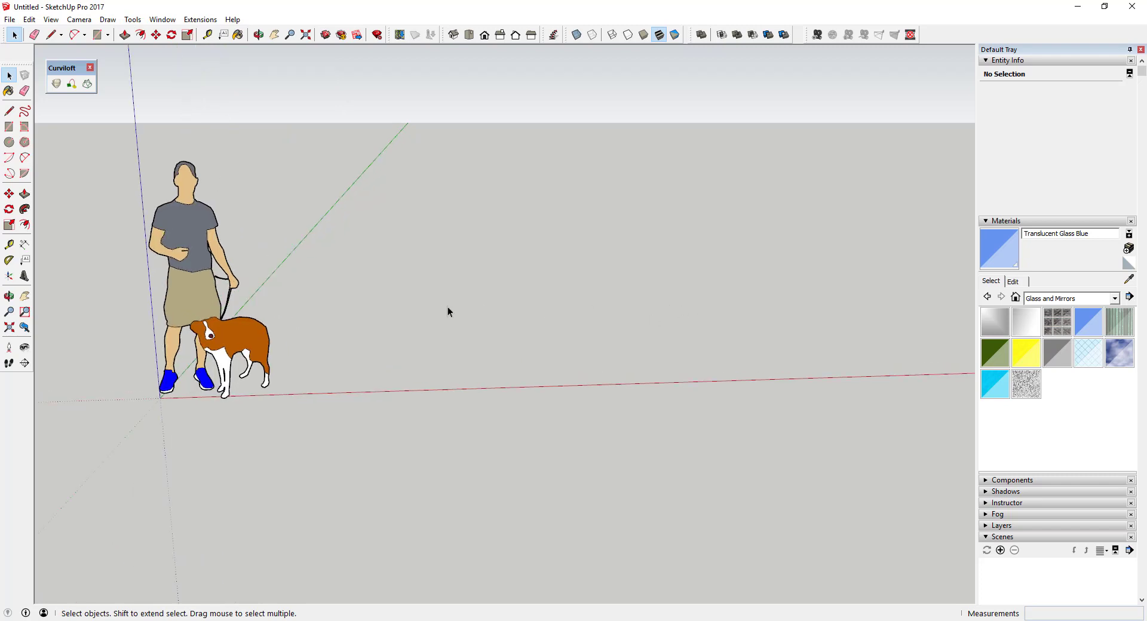
pyautogui.scroll(-1, 447, 305)
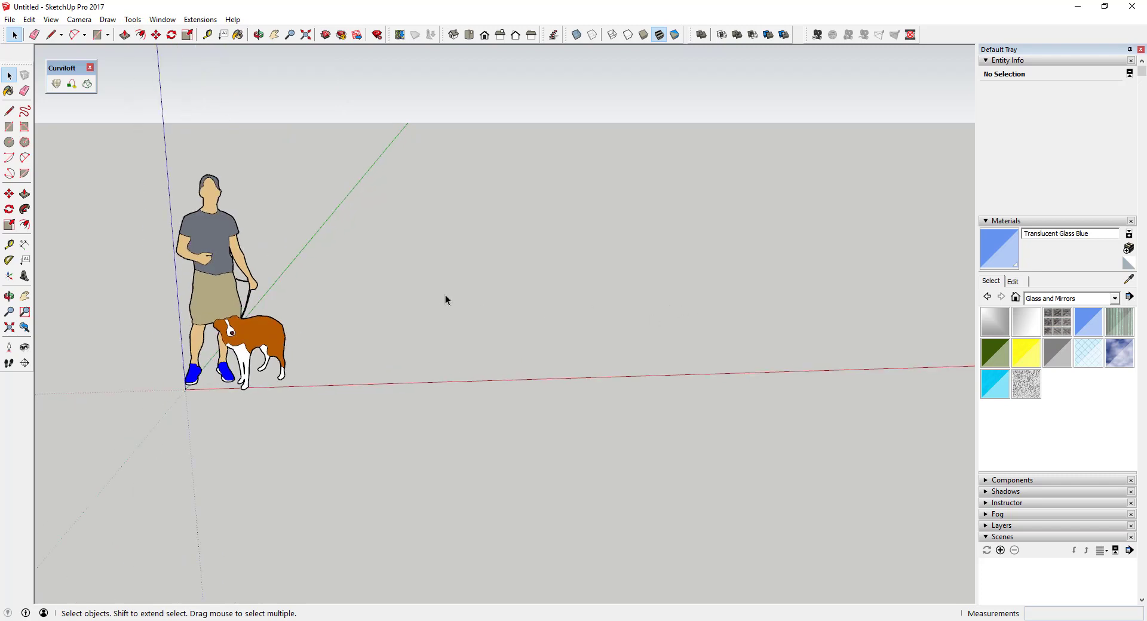
pyautogui.press('c')
pyautogui.click(545, 322)
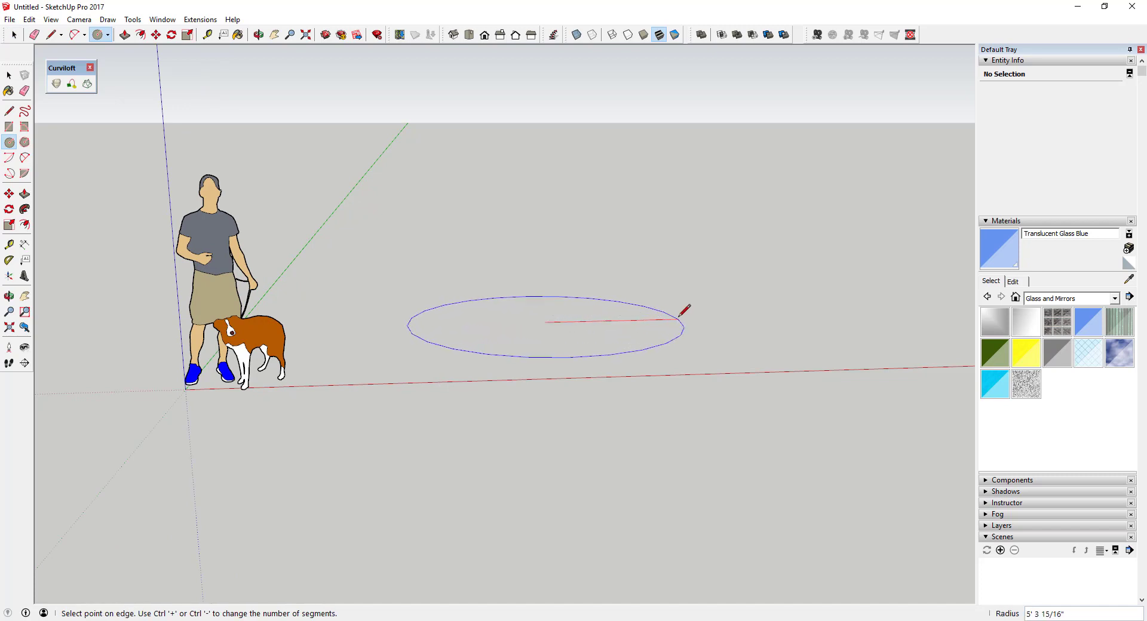
pyautogui.click(679, 317)
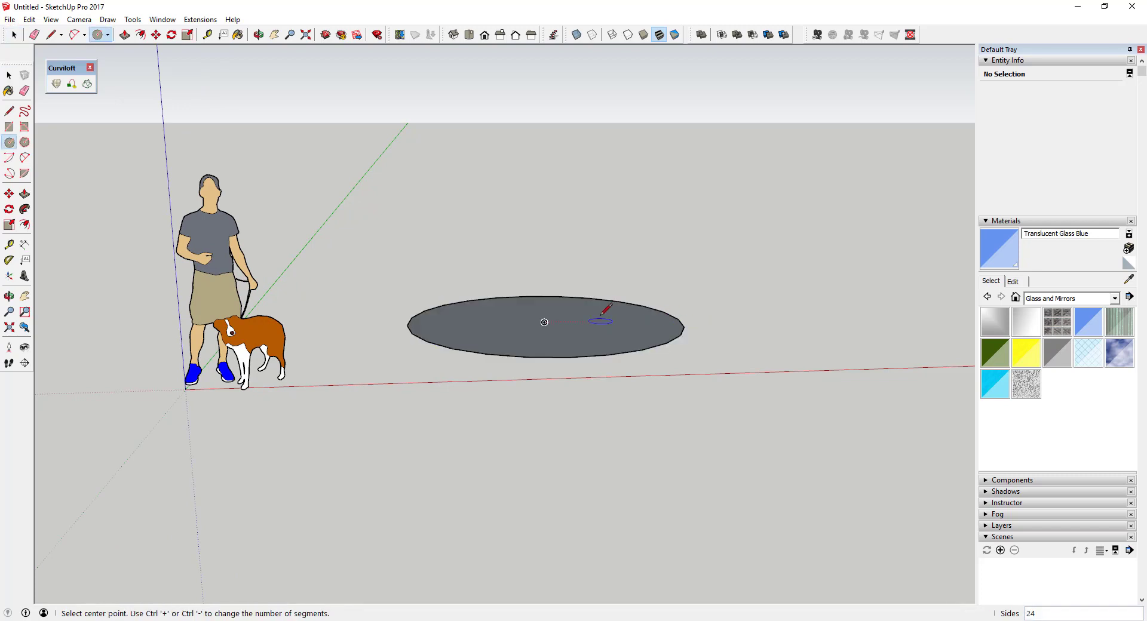
pyautogui.moveTo(545, 322); pyautogui.dragTo(532, 405, button='middle')
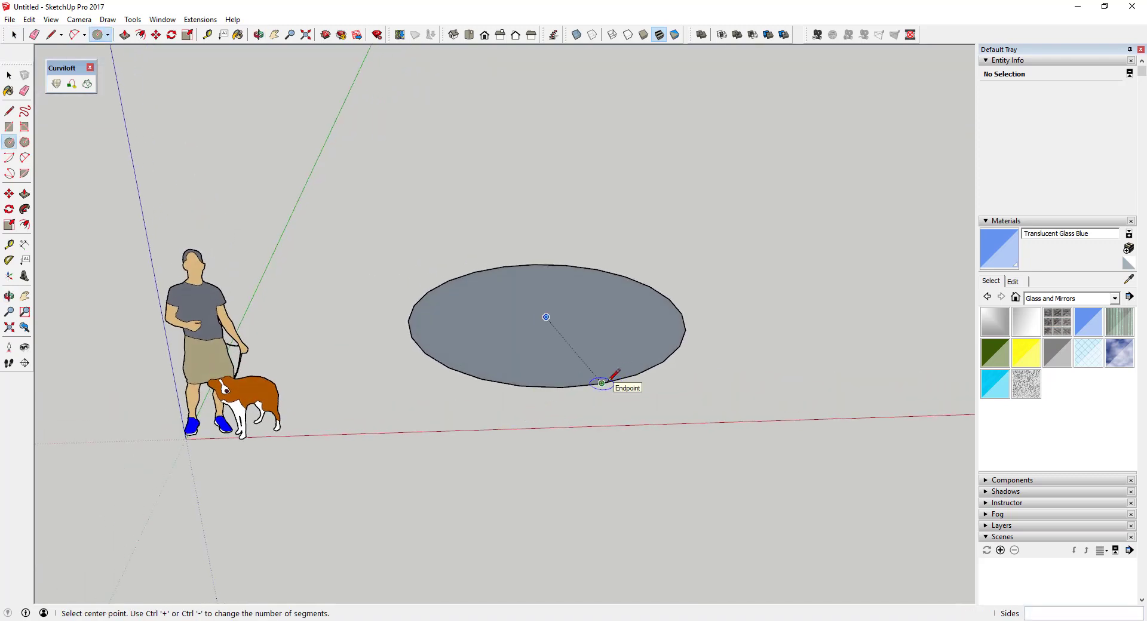
pyautogui.press('a')
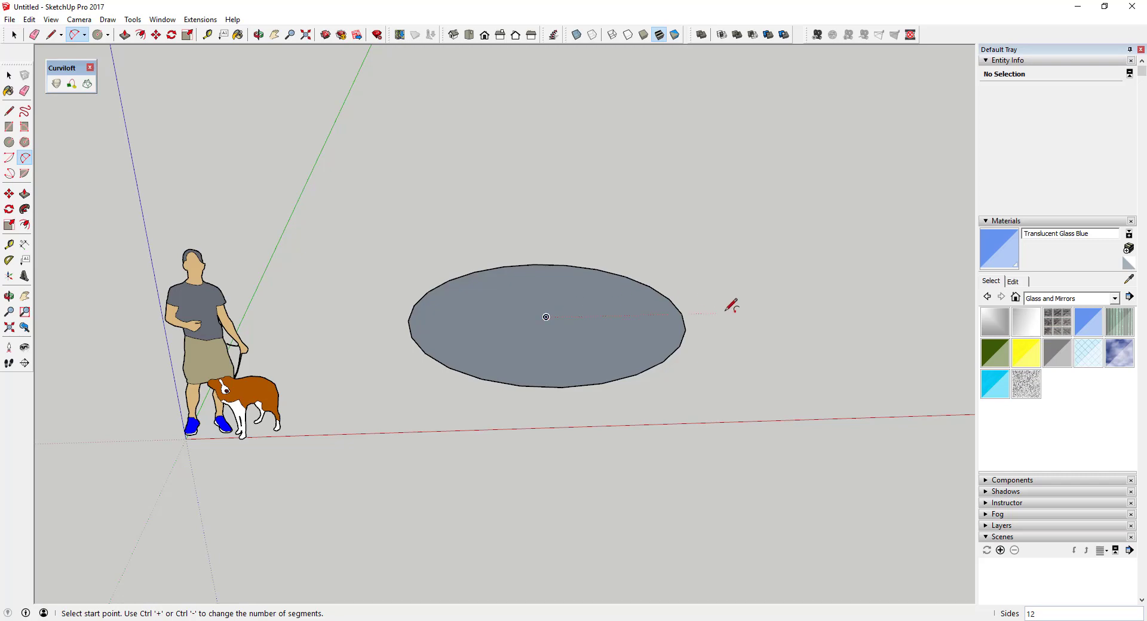
pyautogui.press('space')
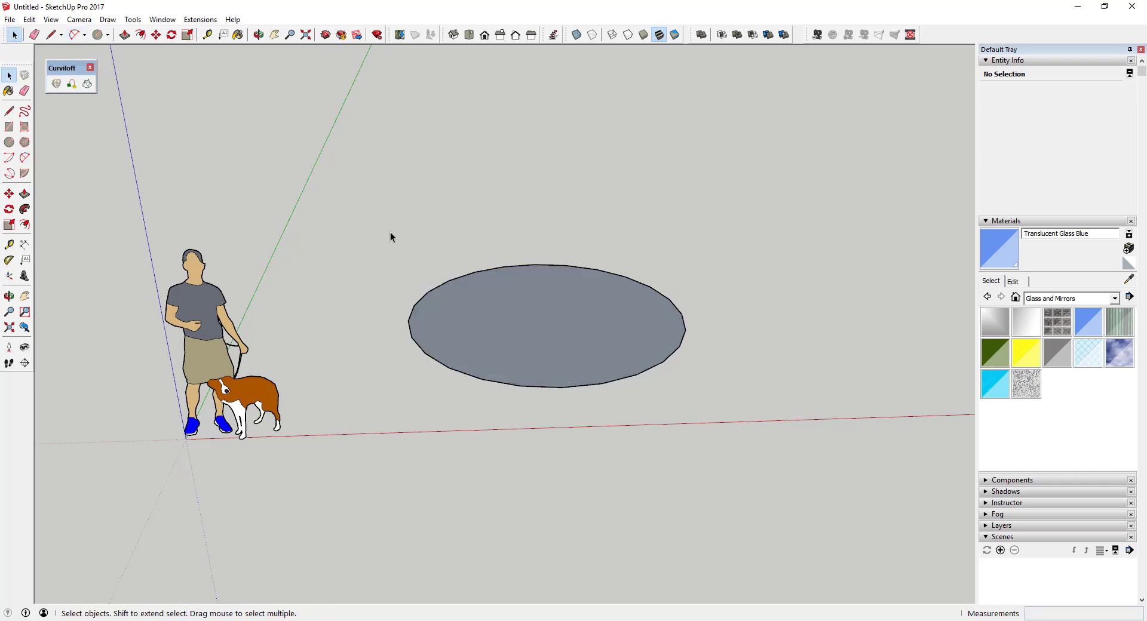
pyautogui.moveTo(377, 234); pyautogui.dragTo(796, 424)
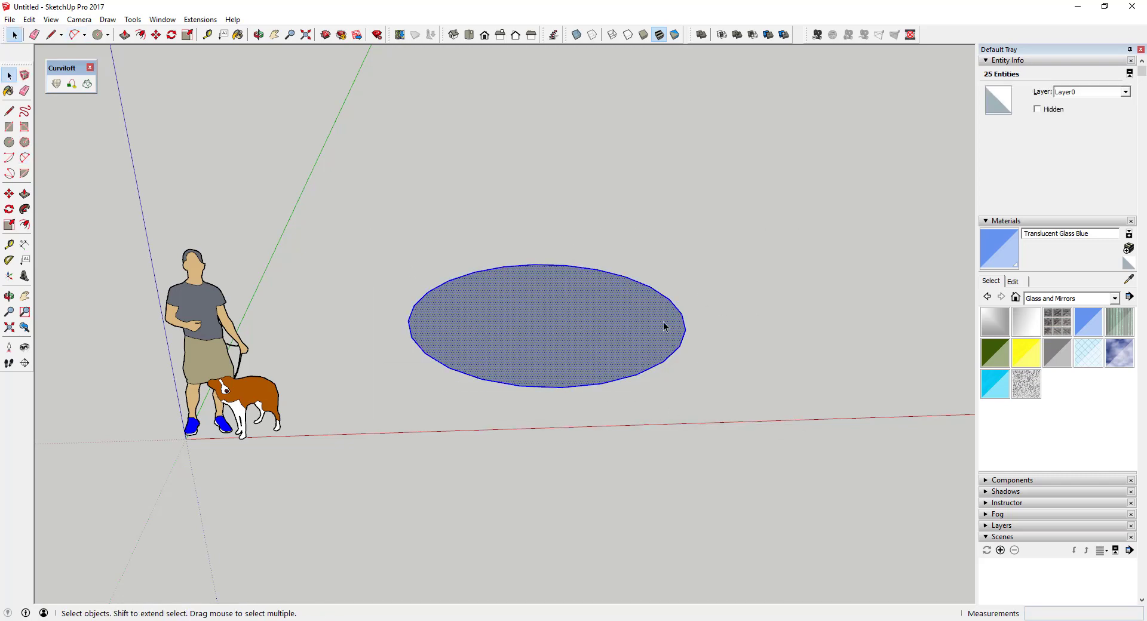
pyautogui.click(794, 323)
# Step: Draw an upright arc from the circle's center to its edge along the red axis, bulging upward about 1' 7"
pyautogui.press('a')
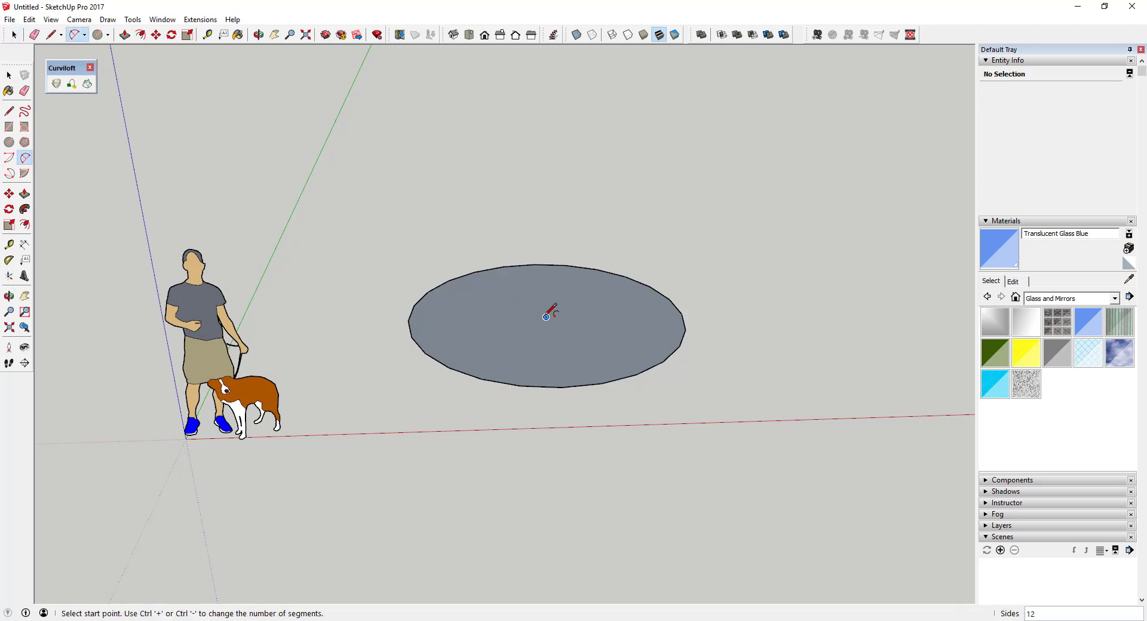
pyautogui.click(545, 317)
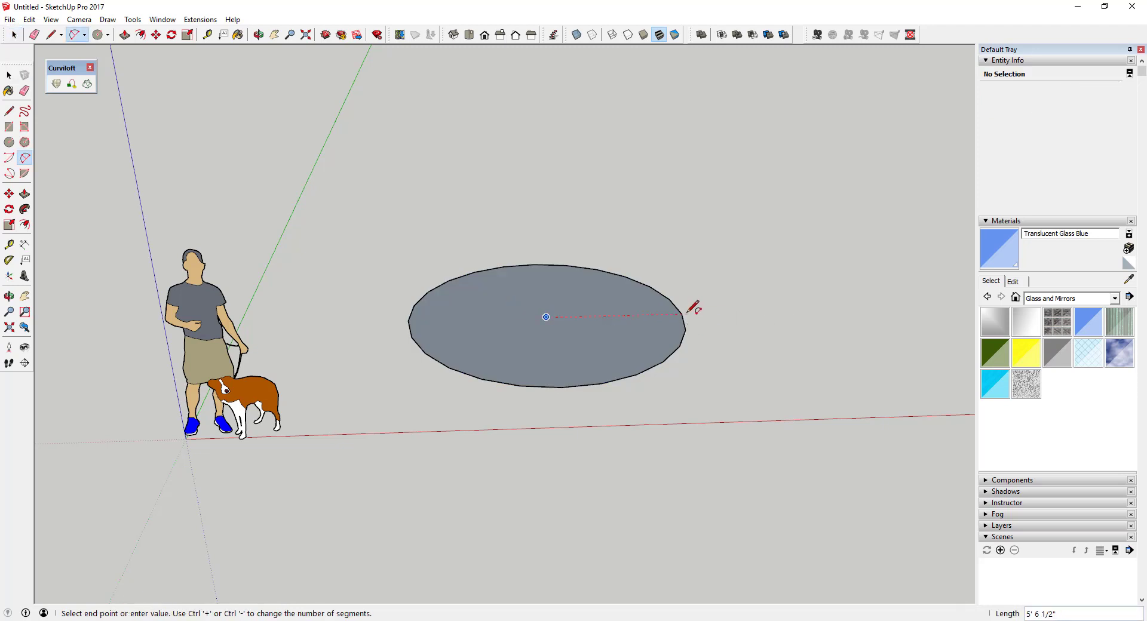
pyautogui.click(685, 312)
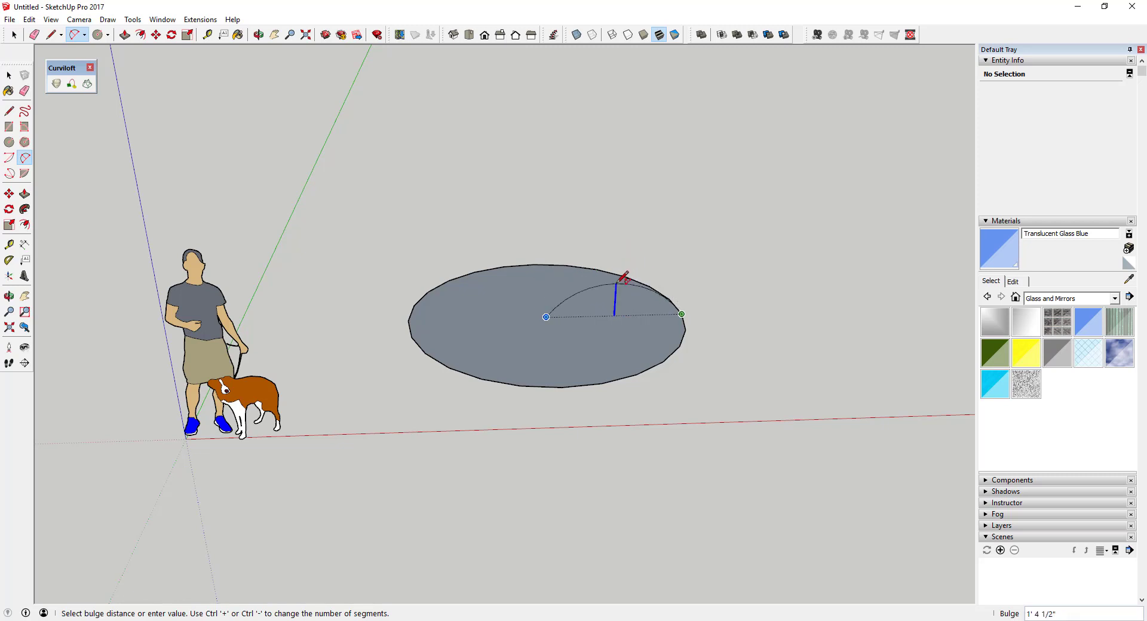
pyautogui.scroll(2, 619, 285)
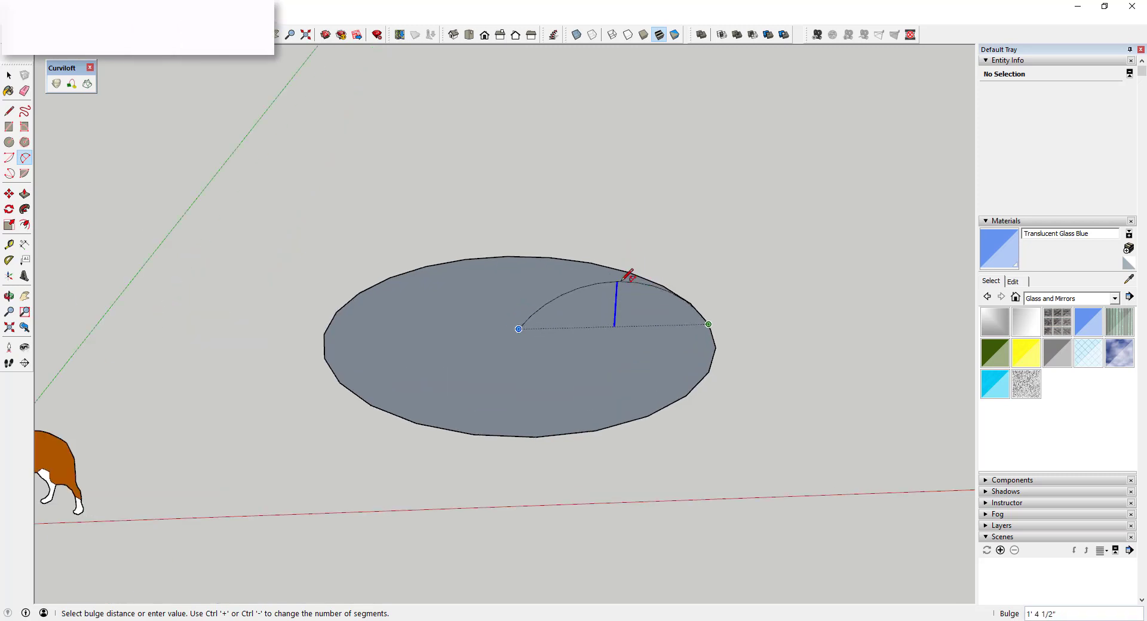
pyautogui.click(624, 268)
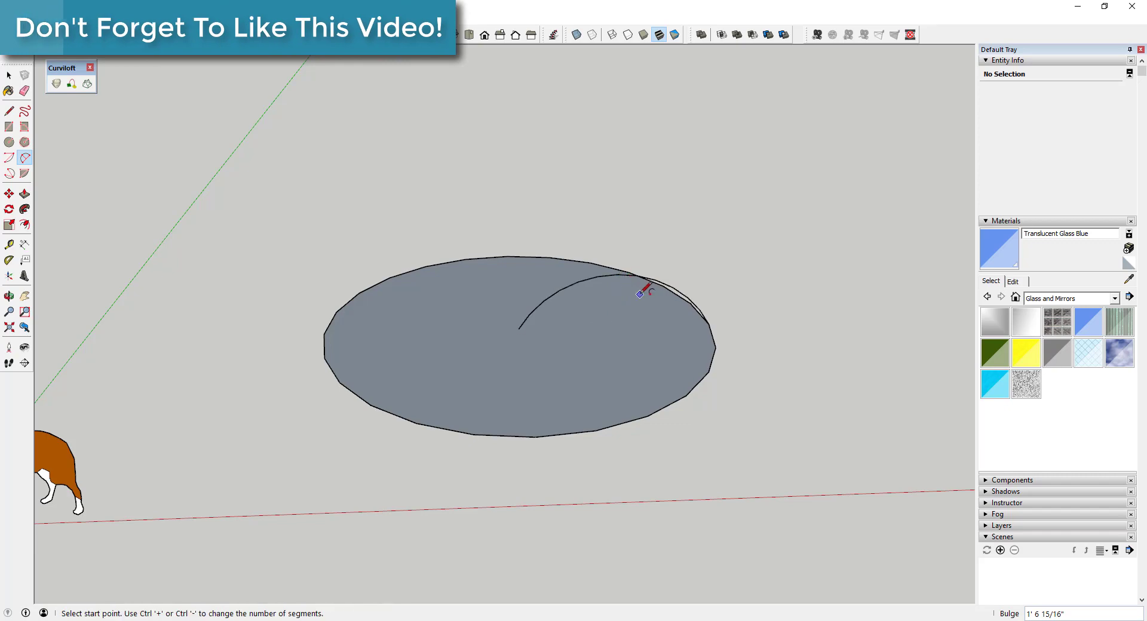
# Step: Rotate a copy of the arc about the circle's center so its outer end lands two circle segments further around
pyautogui.moveTo(645, 287); pyautogui.dragTo(599, 419, button='middle')
pyautogui.click(618, 294)
pyautogui.moveTo(618, 297); pyautogui.dragTo(598, 430, button='middle')
pyautogui.press('q')
pyautogui.click(505, 390)
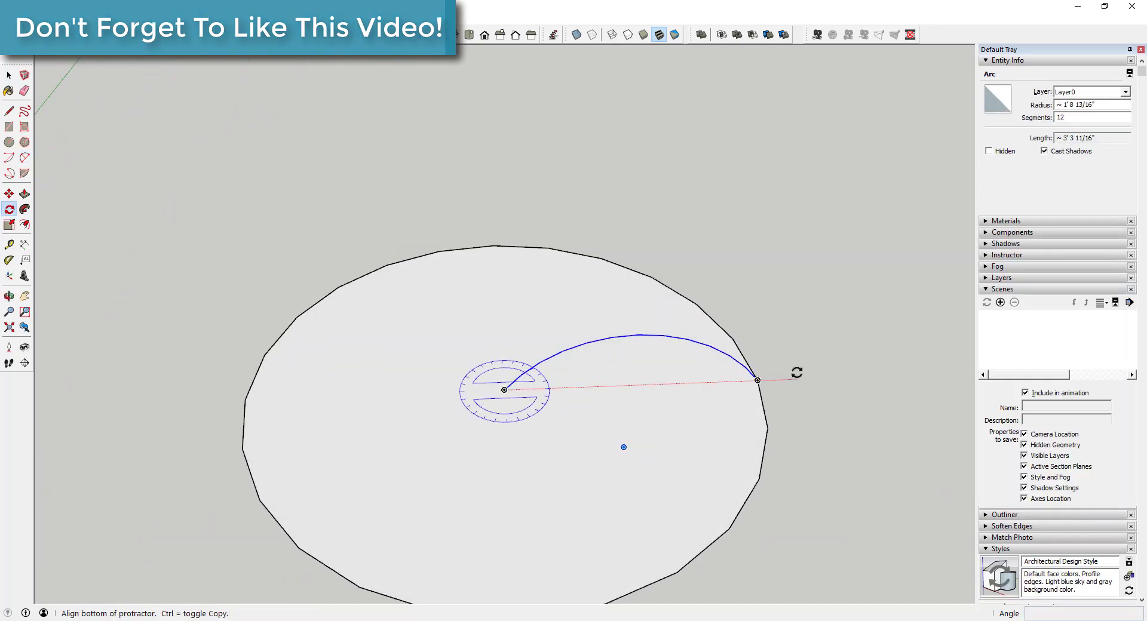
pyautogui.click(757, 380)
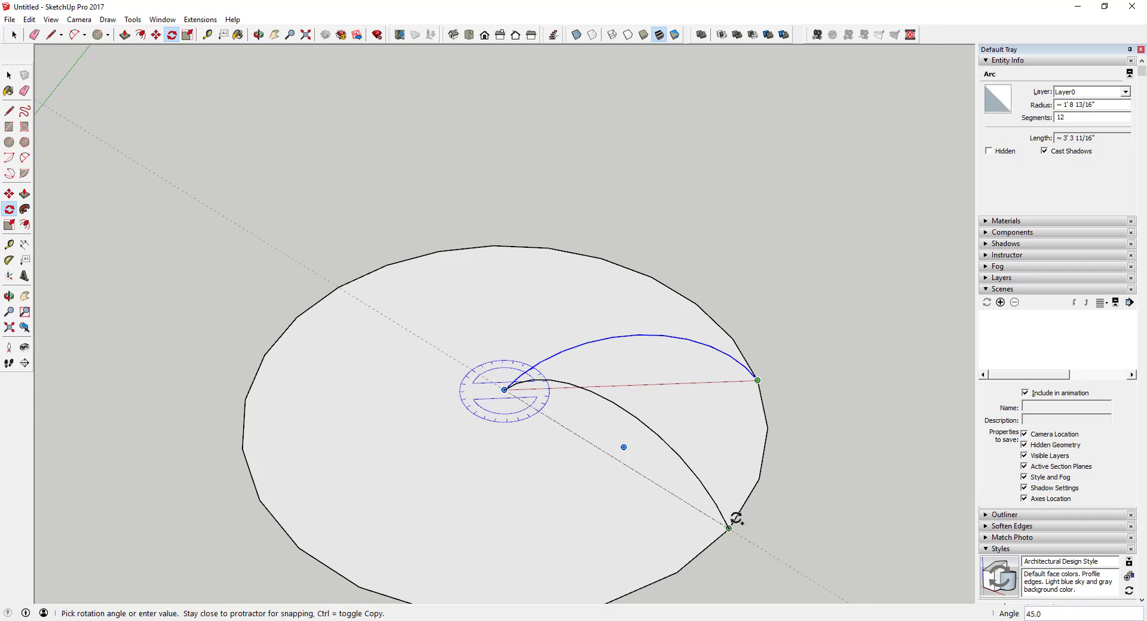
pyautogui.moveTo(668, 307); pyautogui.dragTo(711, 358, button='middle')
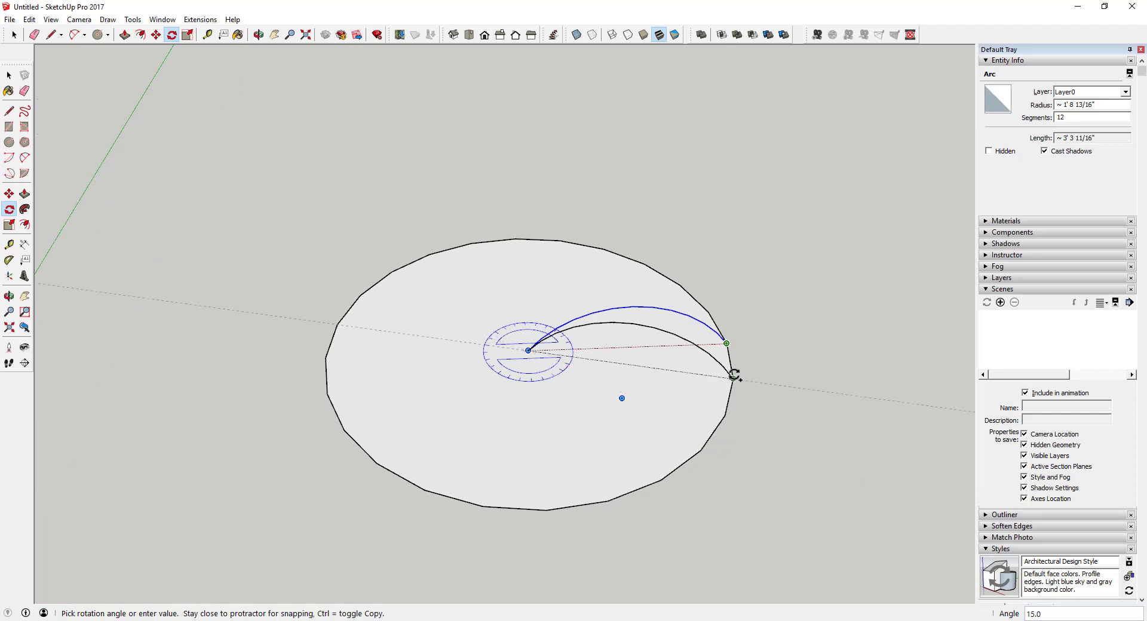
pyautogui.click(727, 414)
pyautogui.moveTo(801, 417); pyautogui.dragTo(565, 358, button='middle')
pyautogui.press('space')
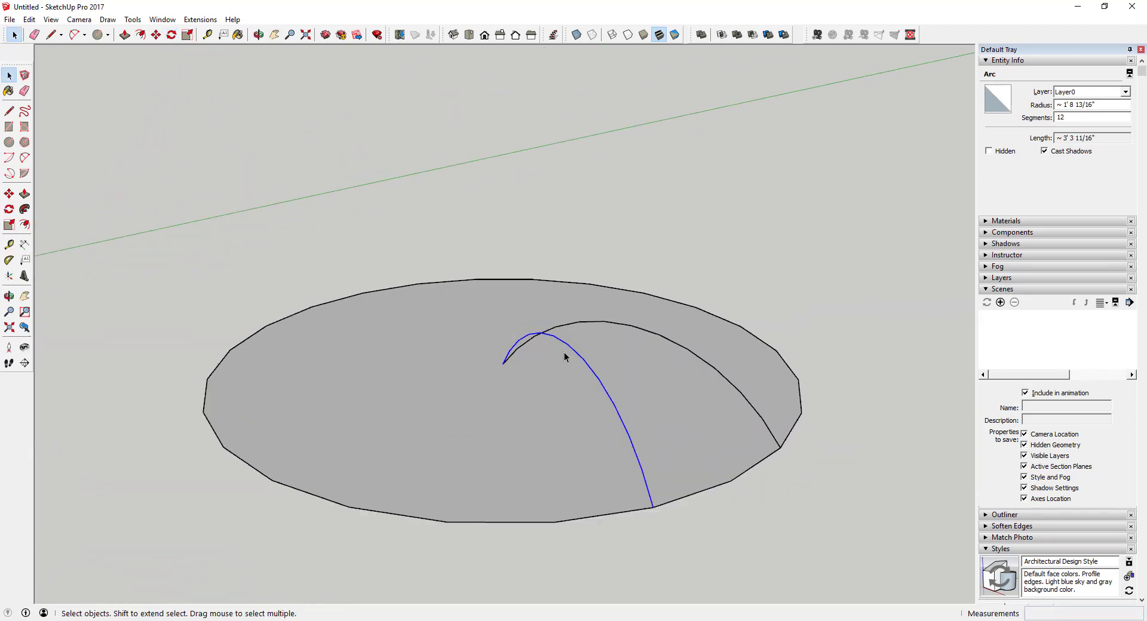
# Step: Show the Curviloft toolbar and skin a surface bounded by the two arcs and the circle segments between them
pyautogui.scroll(1, 564, 357)
pyautogui.click(718, 516)
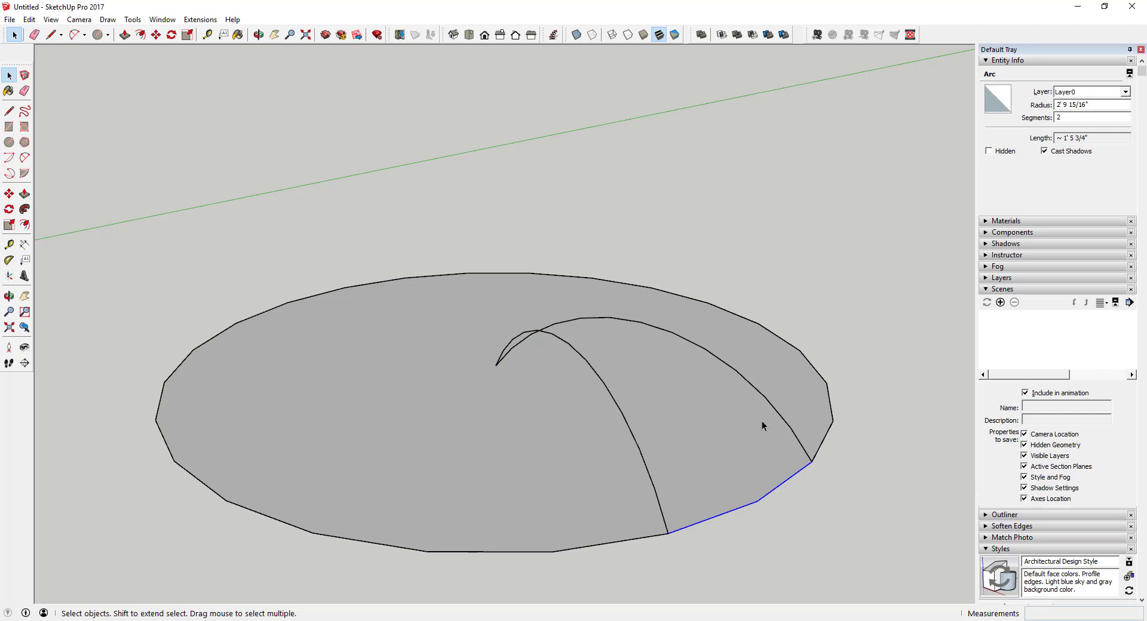
pyautogui.moveTo(762, 421); pyautogui.dragTo(514, 359, button='middle')
pyautogui.click(600, 375)
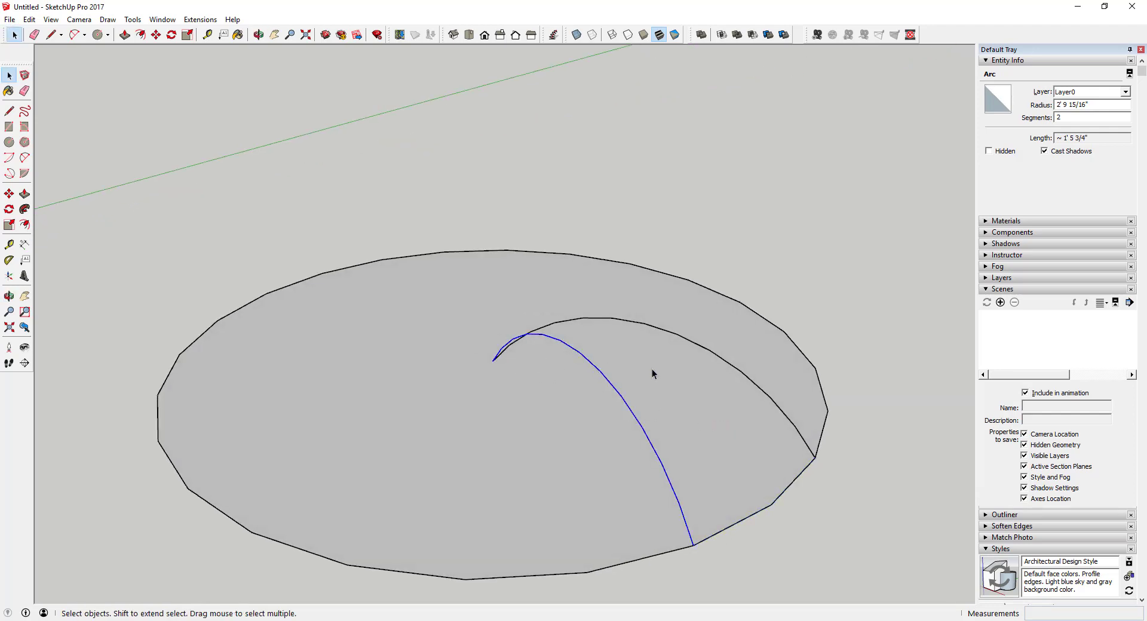
pyautogui.keyDown('shift'); pyautogui.click(702, 346); pyautogui.keyUp('shift')
pyautogui.keyDown('shift'); pyautogui.click(787, 491); pyautogui.keyUp('shift')
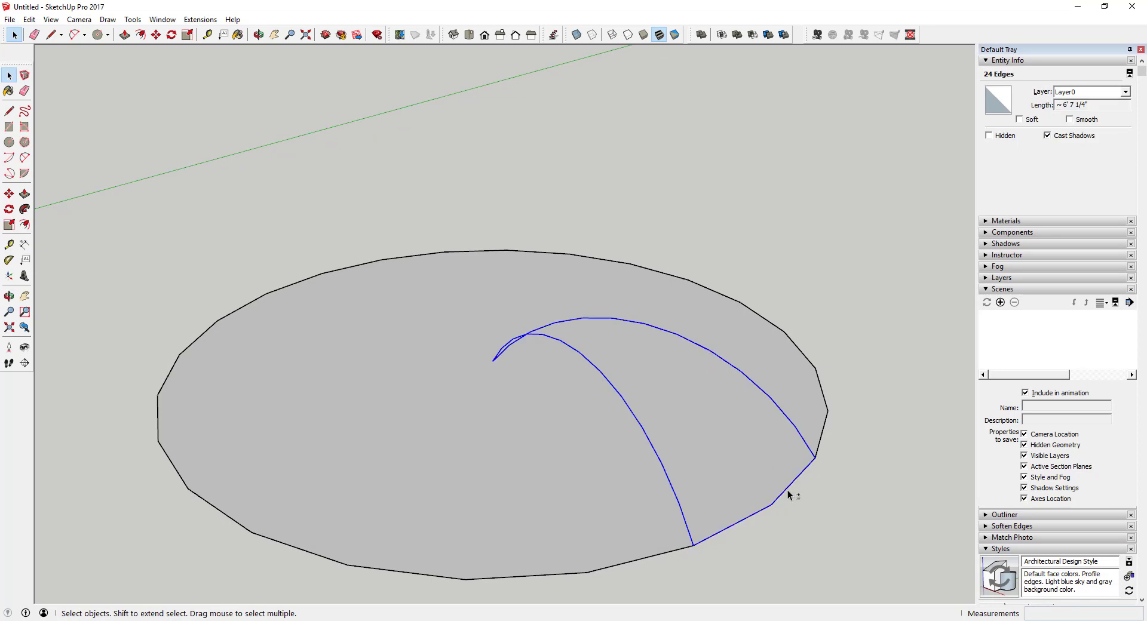
pyautogui.moveTo(583, 356); pyautogui.dragTo(614, 361, button='middle')
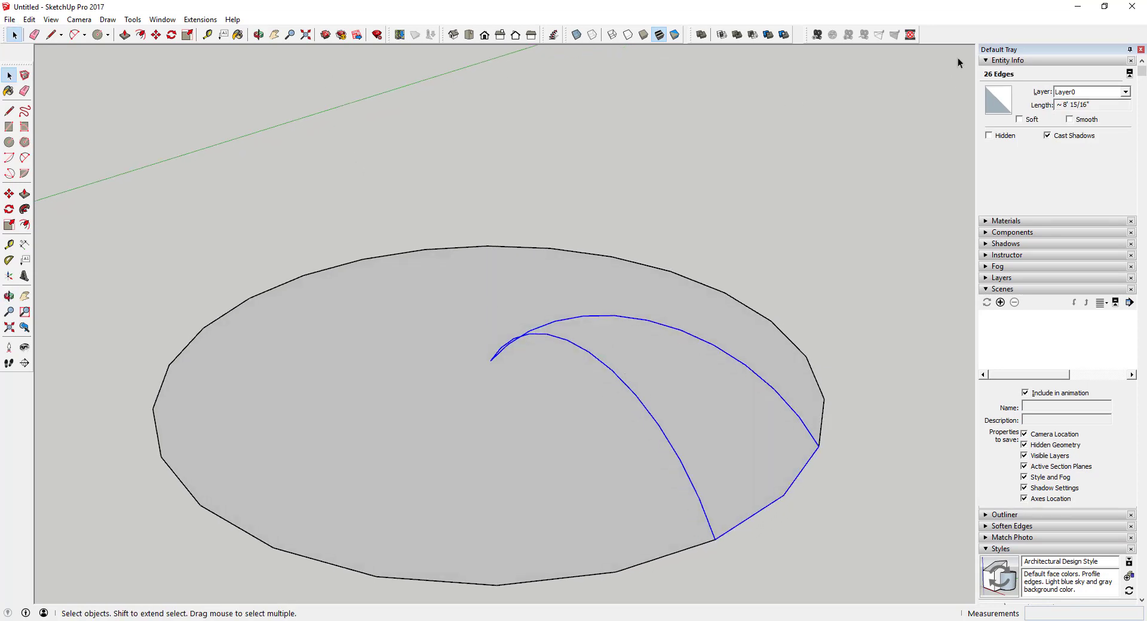
pyautogui.rightClick(952, 35)
pyautogui.click(997, 100)
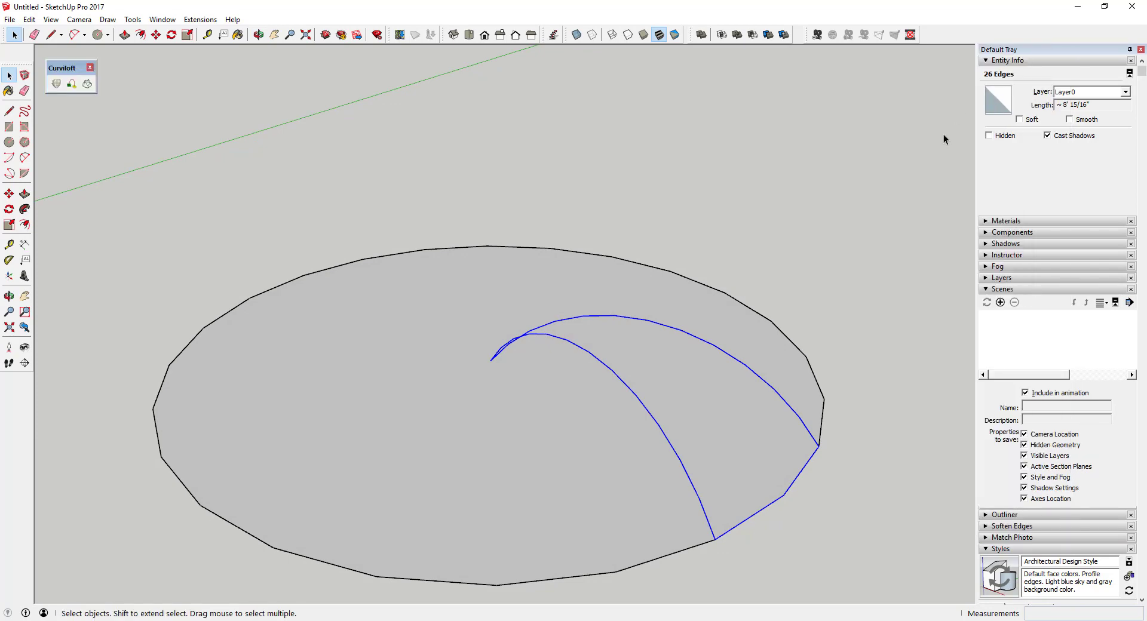
pyautogui.click(88, 83)
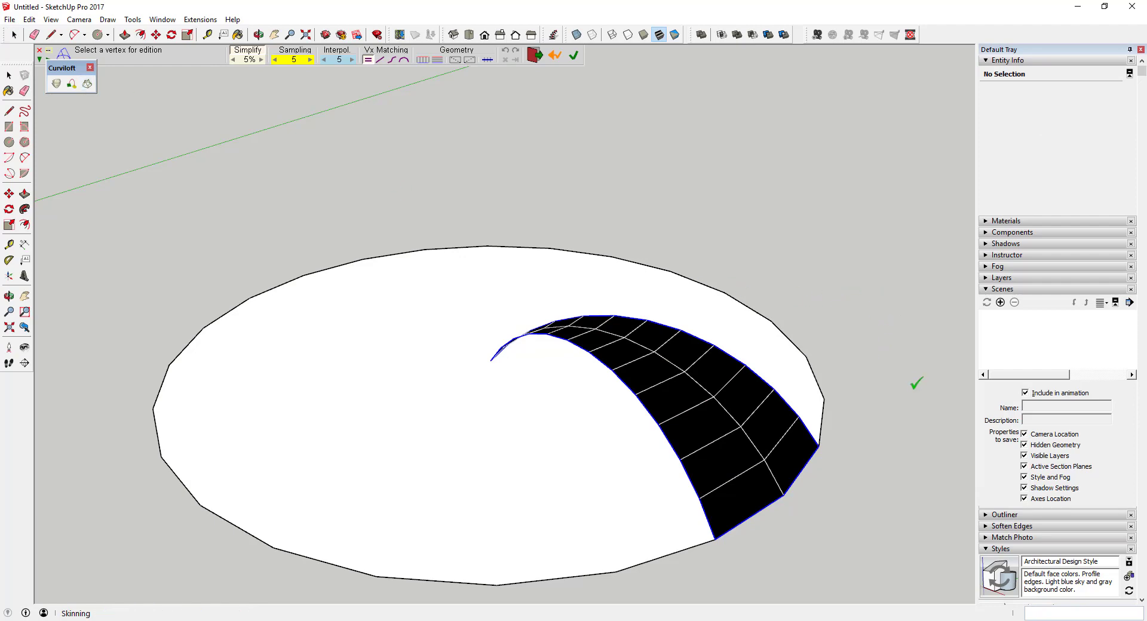
pyautogui.moveTo(914, 381); pyautogui.dragTo(524, 332, button='middle')
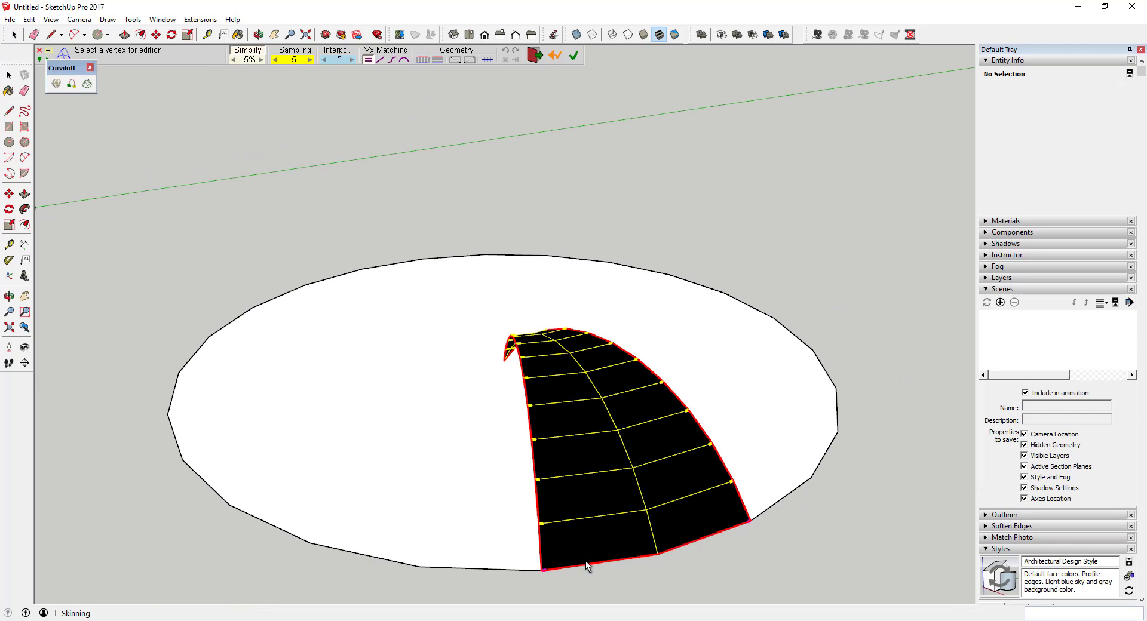
pyautogui.moveTo(584, 499); pyautogui.dragTo(723, 515, button='middle')
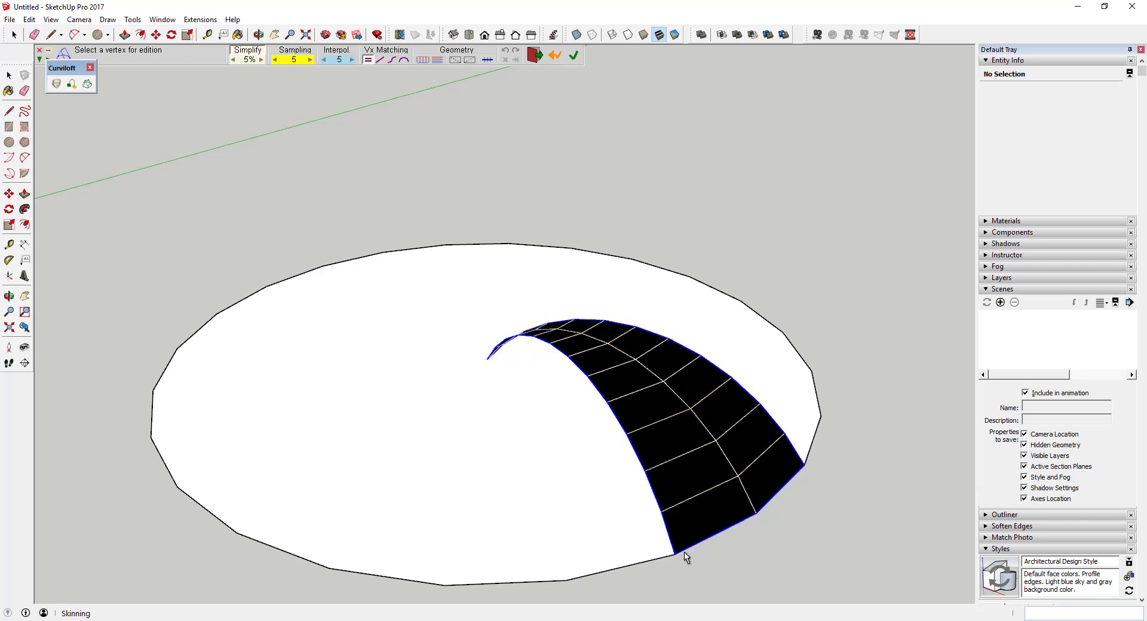
pyautogui.click(903, 423)
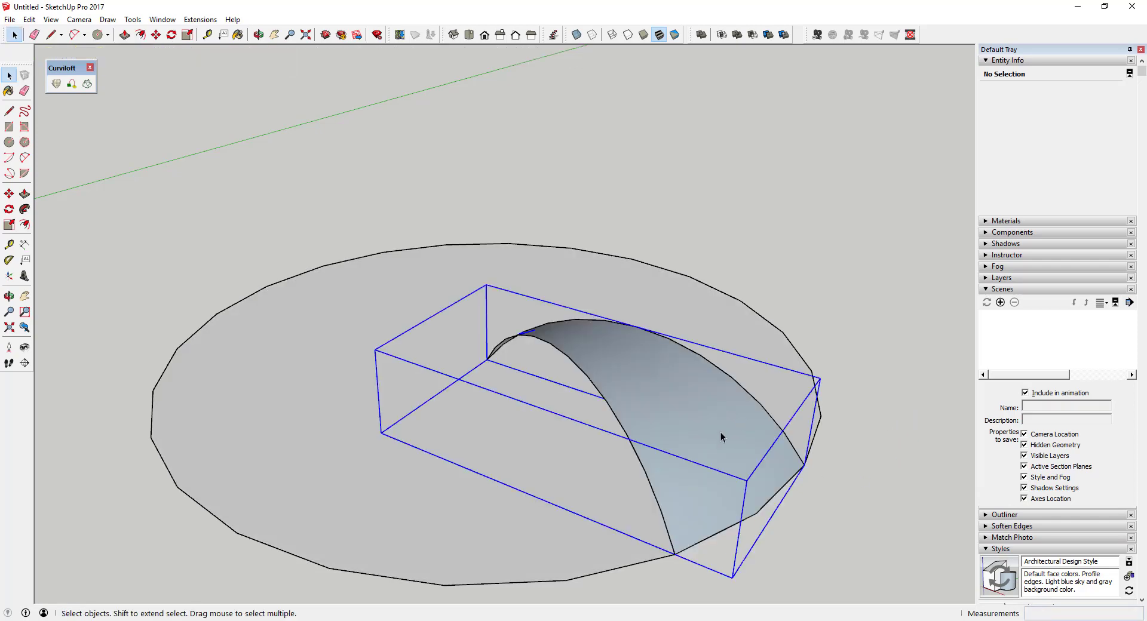
# Step: Turn on the display of hidden geometry to reveal the subdivisions of the skinned surface
pyautogui.moveTo(720, 432); pyautogui.dragTo(583, 359, button='middle')
pyautogui.scroll(-3, 602, 392)
pyautogui.scroll(2, 597, 293)
pyautogui.scroll(1, 597, 293)
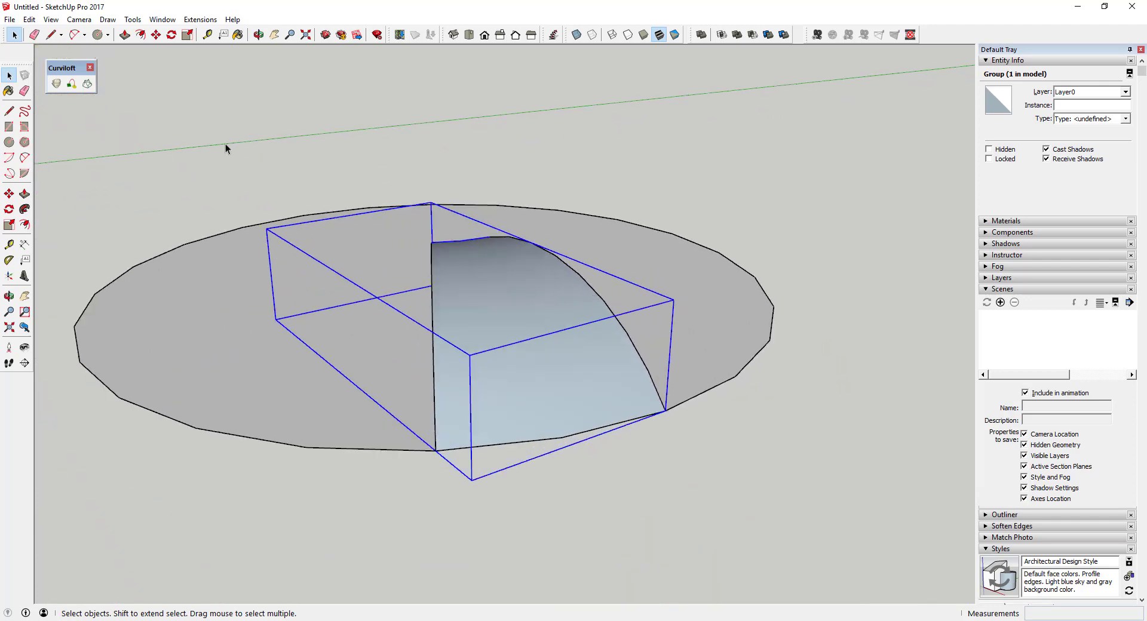
pyautogui.click(29, 19)
pyautogui.moveTo(50, 21)
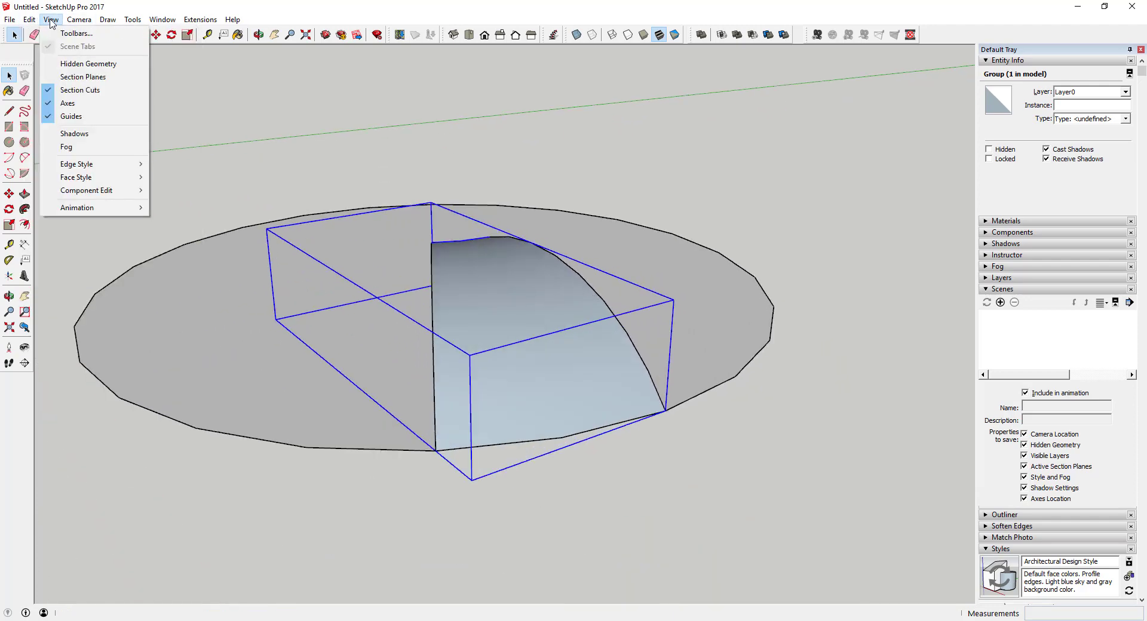
pyautogui.click(73, 60)
pyautogui.moveTo(503, 266); pyautogui.dragTo(412, 240, button='middle')
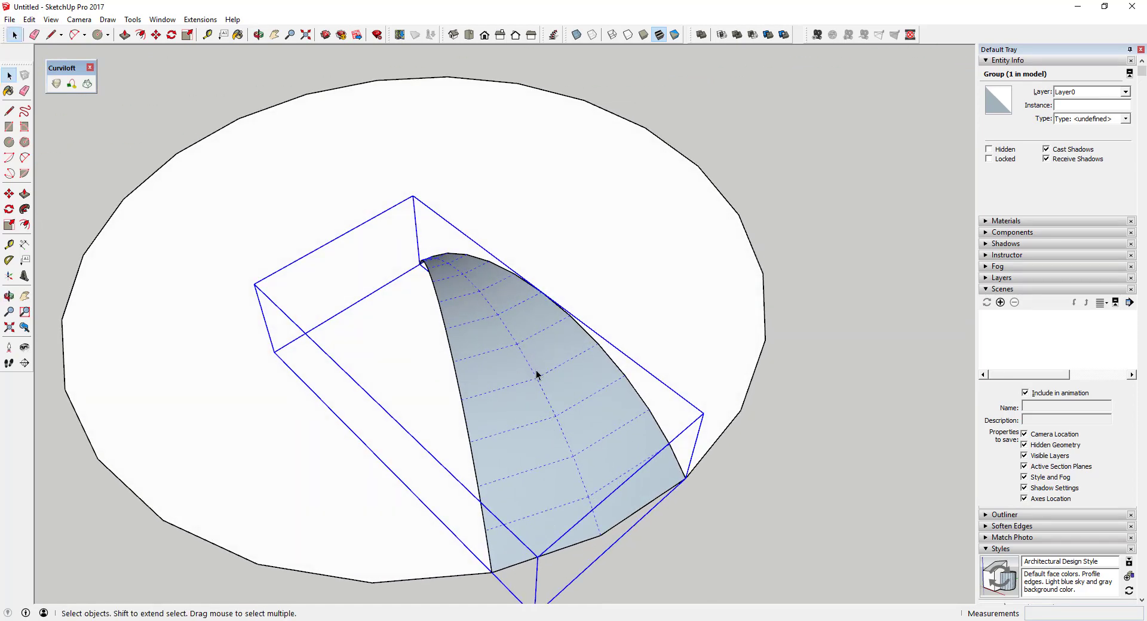
# Step: Open the skinned surface group, examine its individual faces one by one, and leave the group with it selected
pyautogui.doubleClick(520, 539)
pyautogui.click(526, 500)
pyautogui.click(515, 454)
pyautogui.click(492, 398)
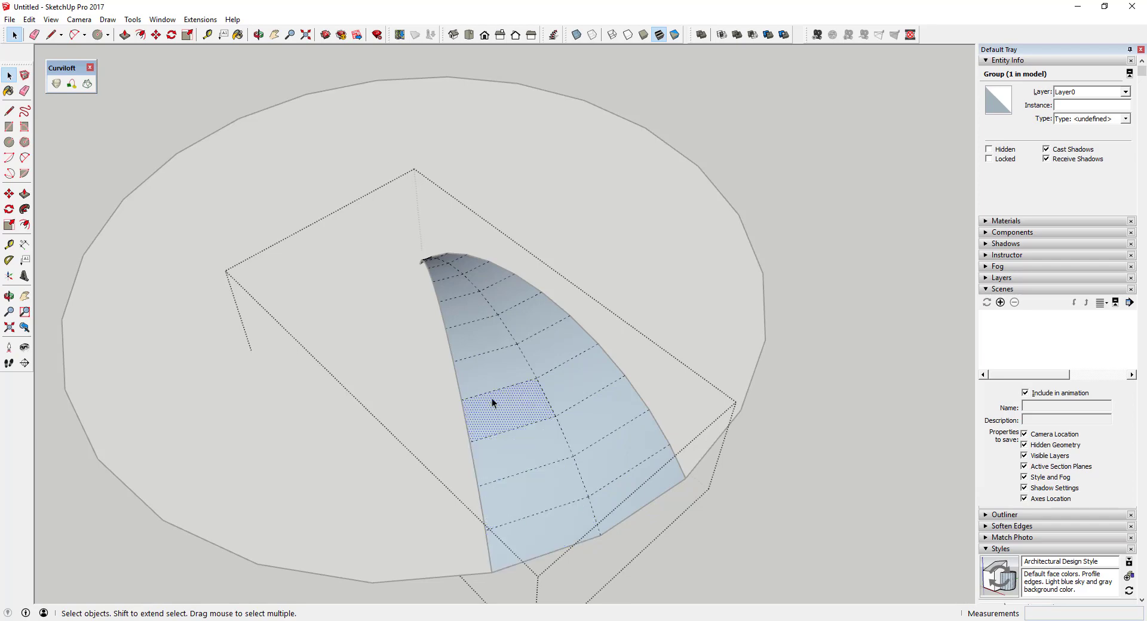
pyautogui.click(481, 369)
pyautogui.click(466, 328)
pyautogui.click(461, 314)
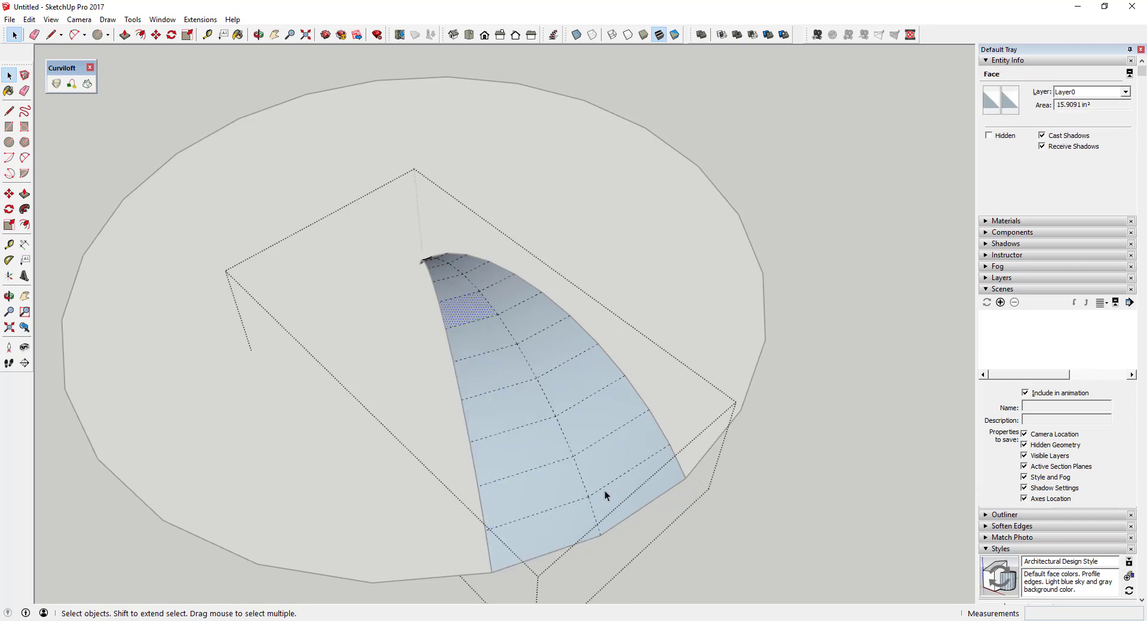
pyautogui.press('Escape')
pyautogui.moveTo(605, 463); pyautogui.dragTo(653, 400, button='middle')
pyautogui.click(654, 400)
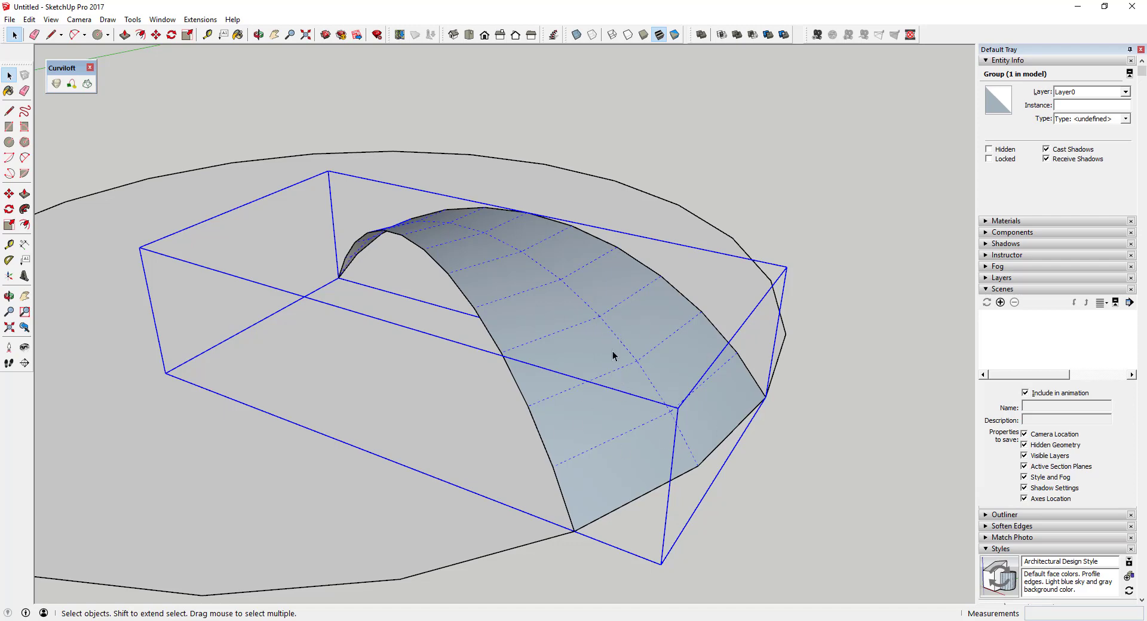
# Step: Convert the skinned surface group into a component, keeping the default definition name
pyautogui.scroll(-3, 613, 356)
pyautogui.scroll(4, 632, 365)
pyautogui.moveTo(601, 388); pyautogui.dragTo(506, 299, button='middle')
pyautogui.click(773, 432)
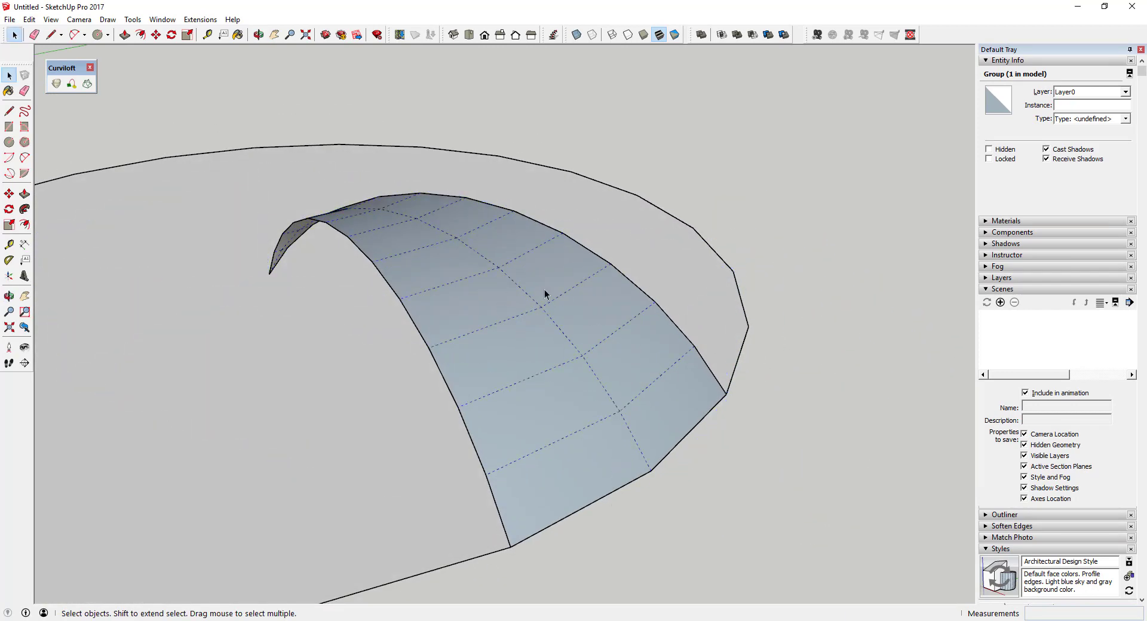
pyautogui.click(536, 348)
pyautogui.rightClick(526, 350)
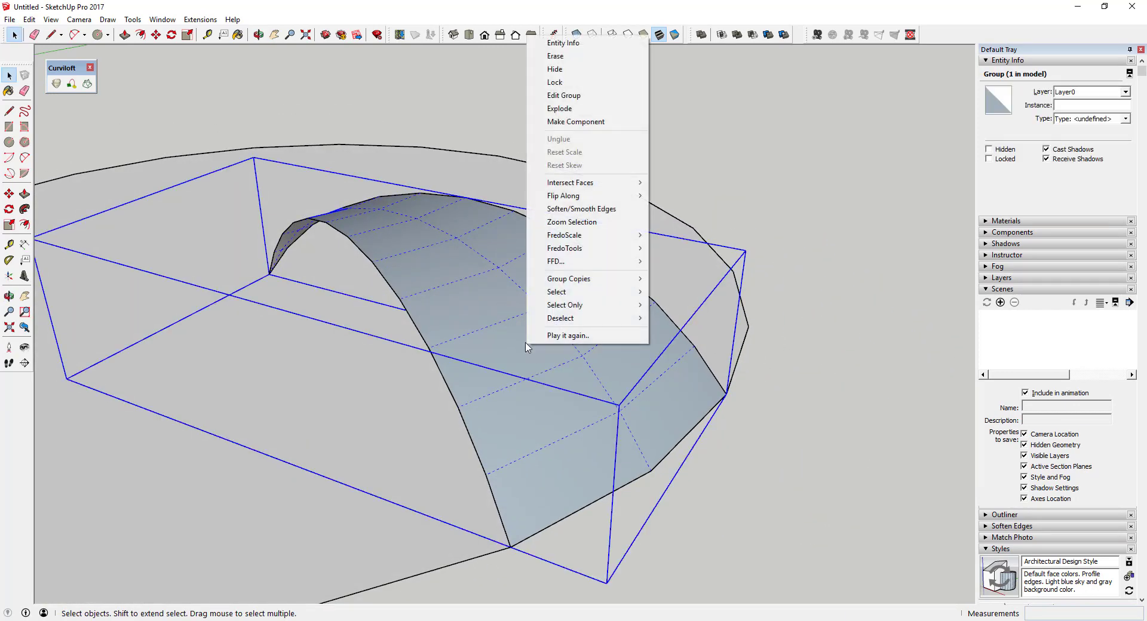
pyautogui.click(589, 126)
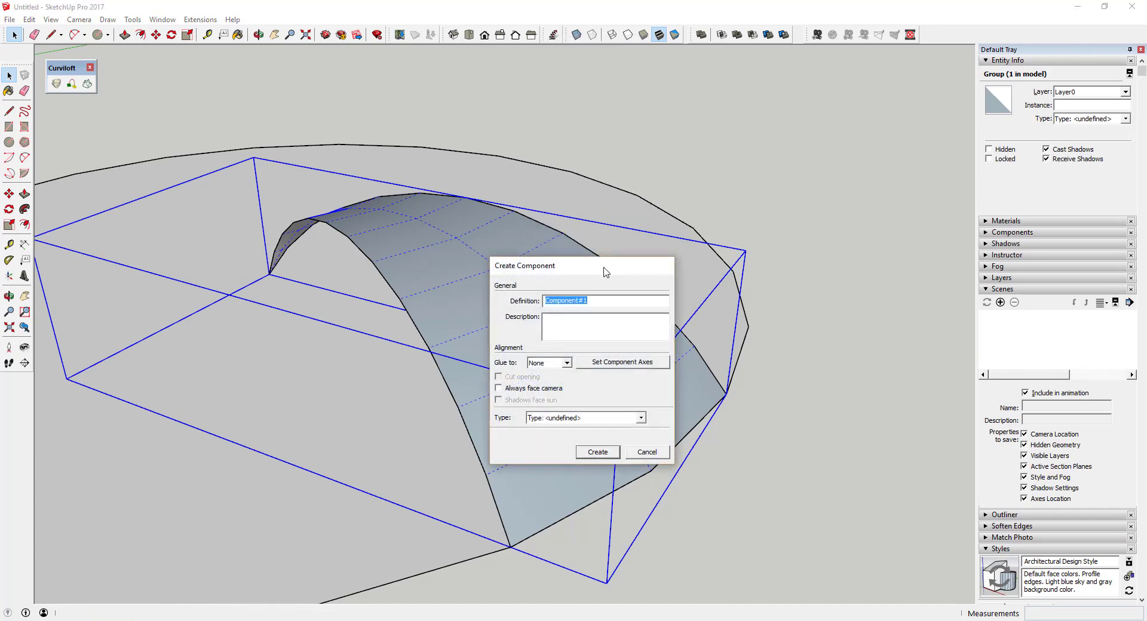
pyautogui.press('Return')
# Step: Rotate a copy of the component about the circle's center so that it sits directly beside the original, sharing its arc edge
pyautogui.scroll(-5, 627, 302)
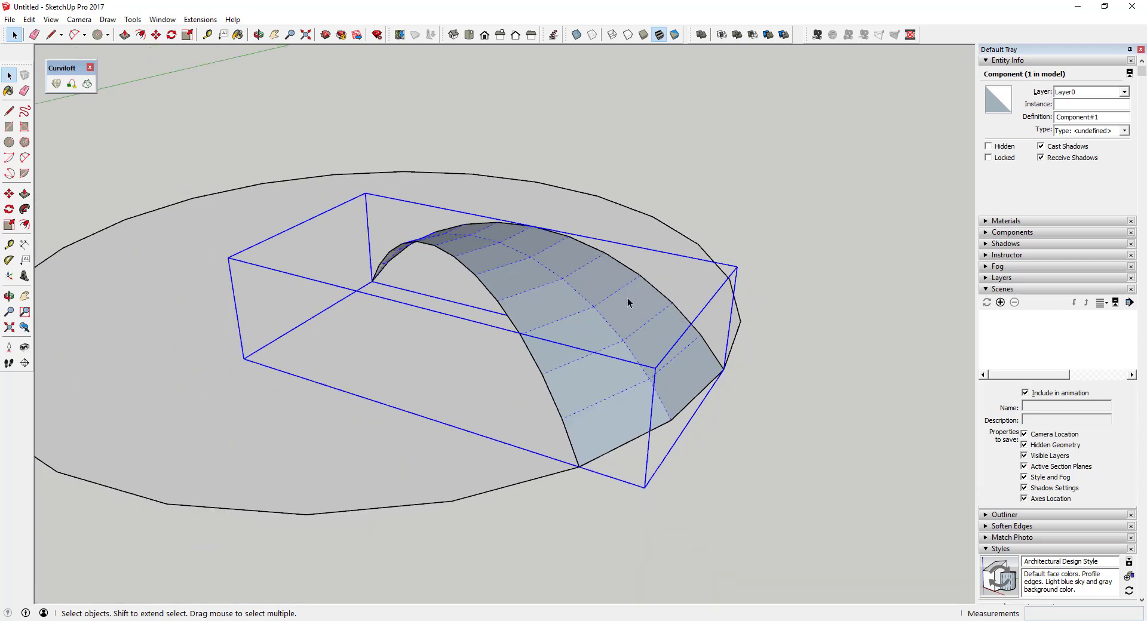
pyautogui.moveTo(627, 303); pyautogui.dragTo(830, 326, button='middle')
pyautogui.click(729, 336)
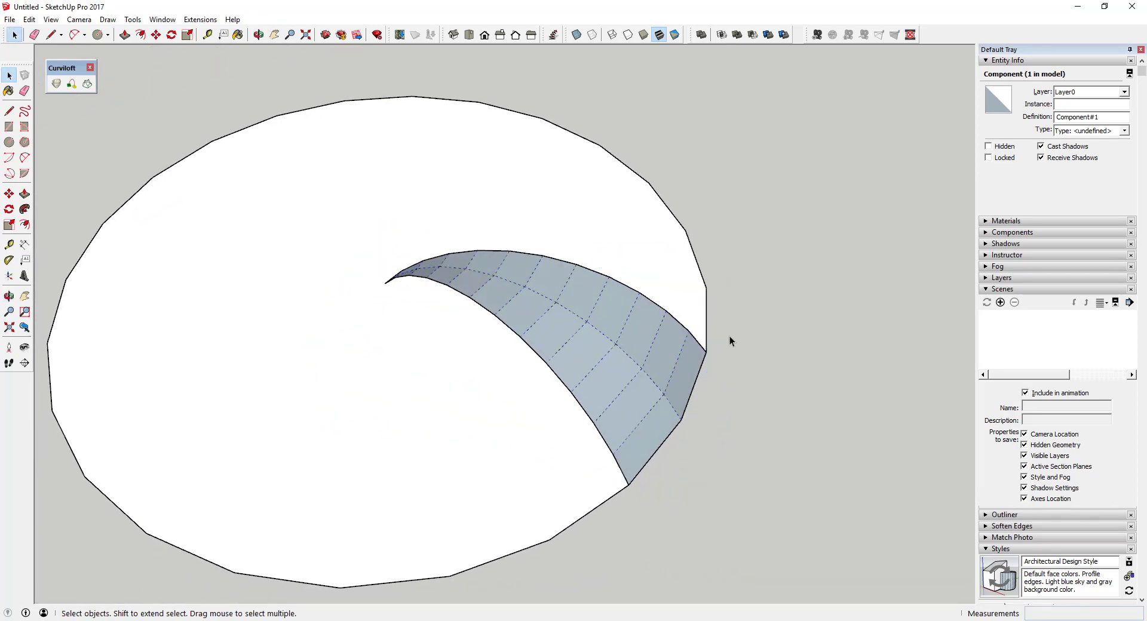
pyautogui.click(543, 305)
pyautogui.press('q')
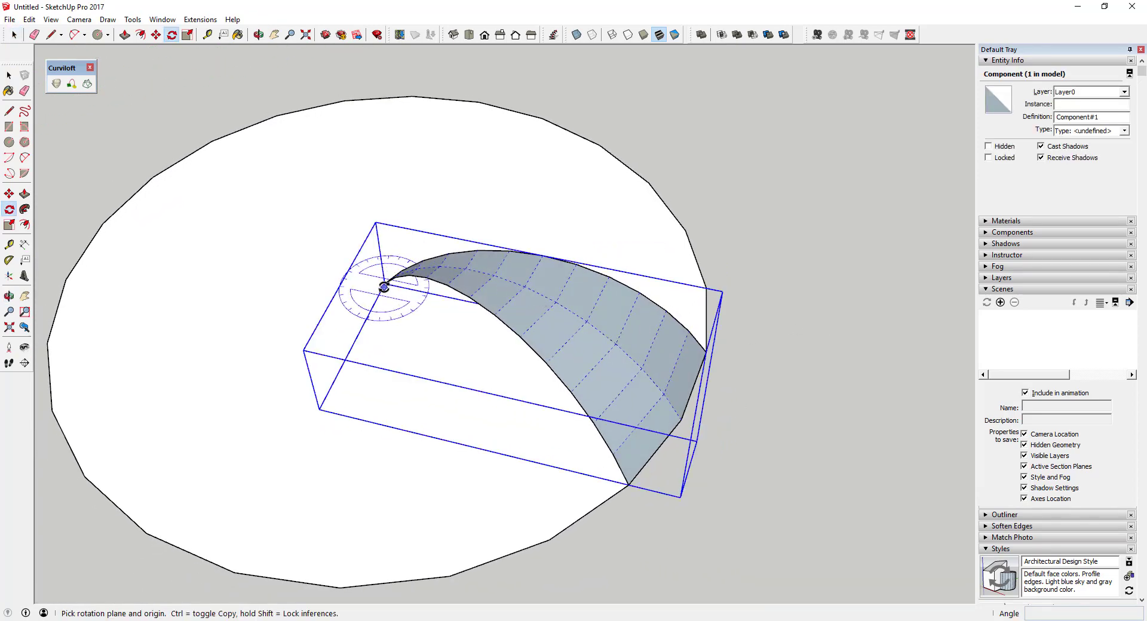
pyautogui.press('space')
pyautogui.moveTo(684, 353); pyautogui.dragTo(371, 312, button='middle')
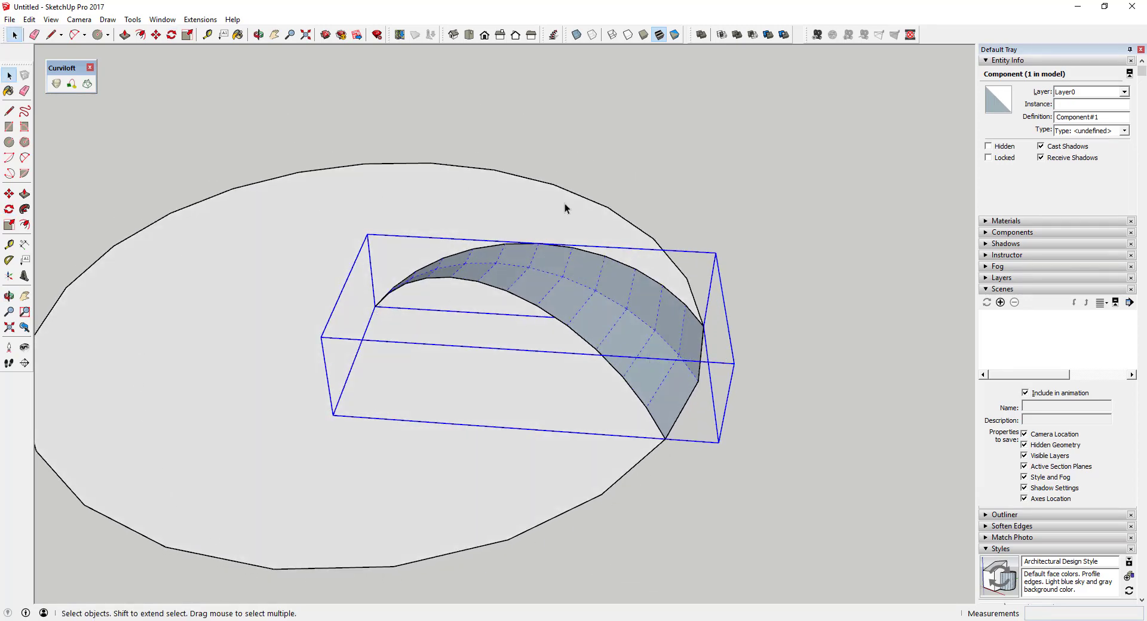
pyautogui.scroll(2, 375, 307)
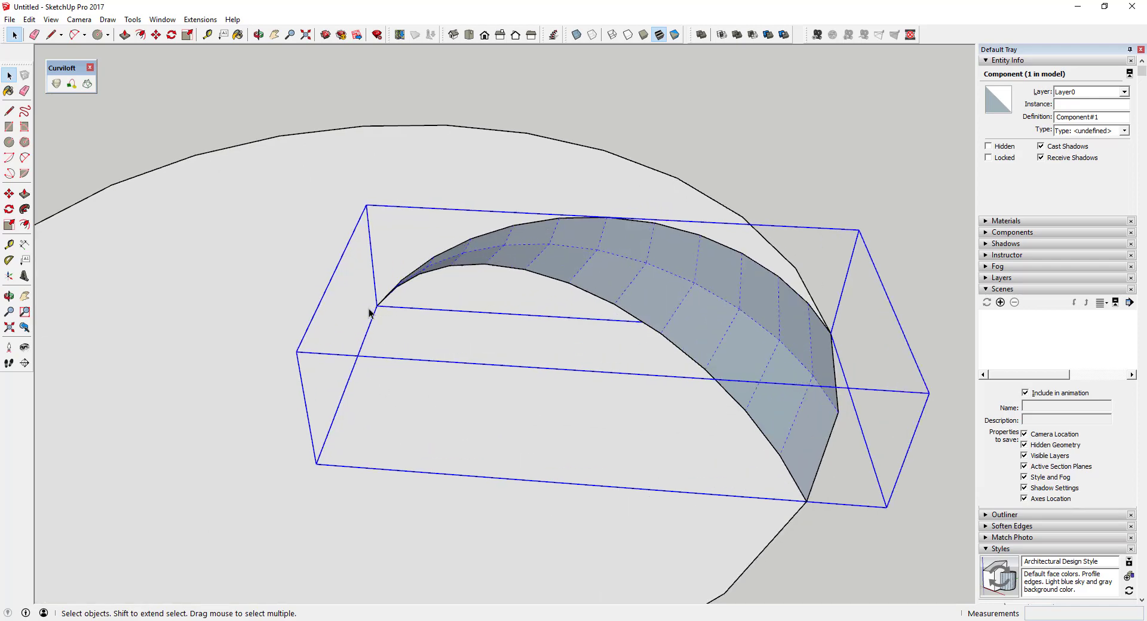
pyautogui.press('q')
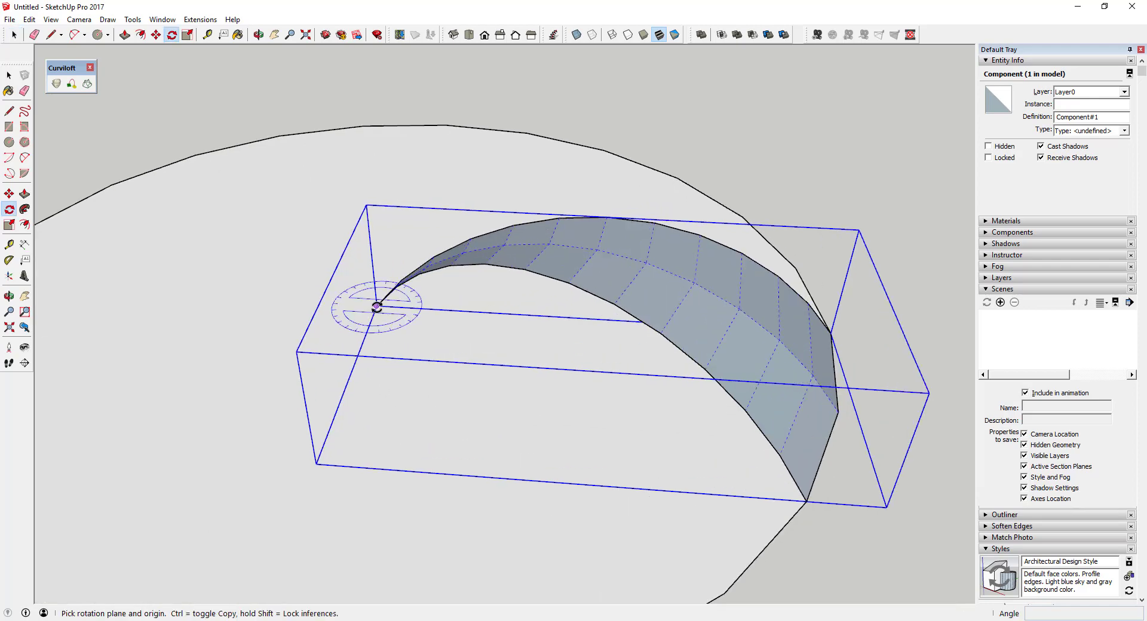
pyautogui.click(377, 308)
pyautogui.moveTo(801, 392); pyautogui.dragTo(783, 379, button='middle')
pyautogui.click(798, 412)
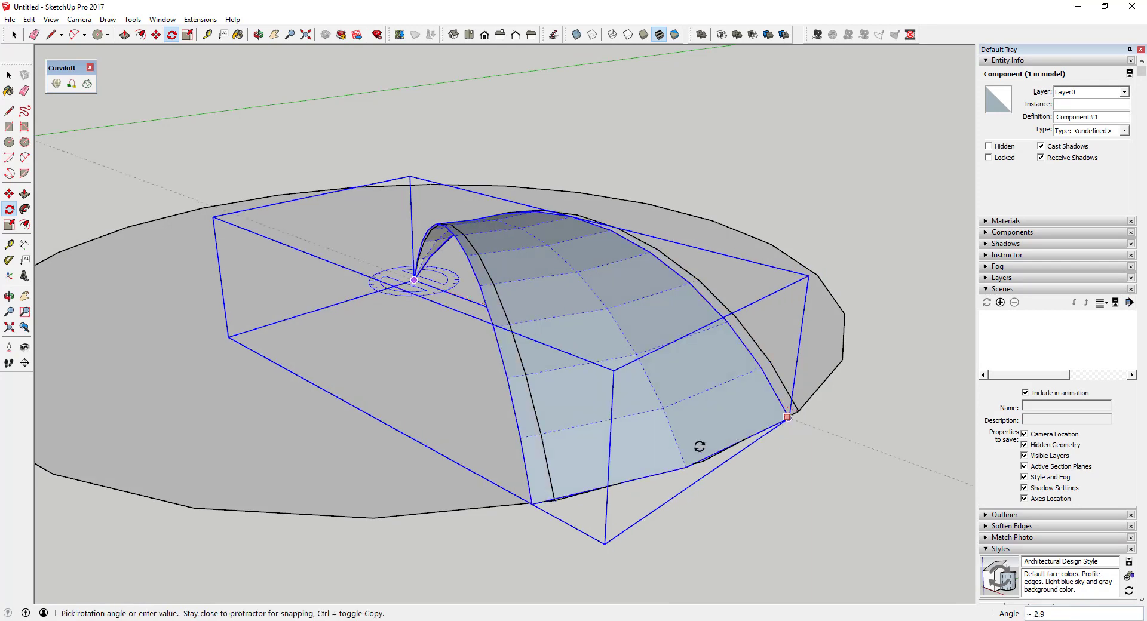
pyautogui.press('ctrl')
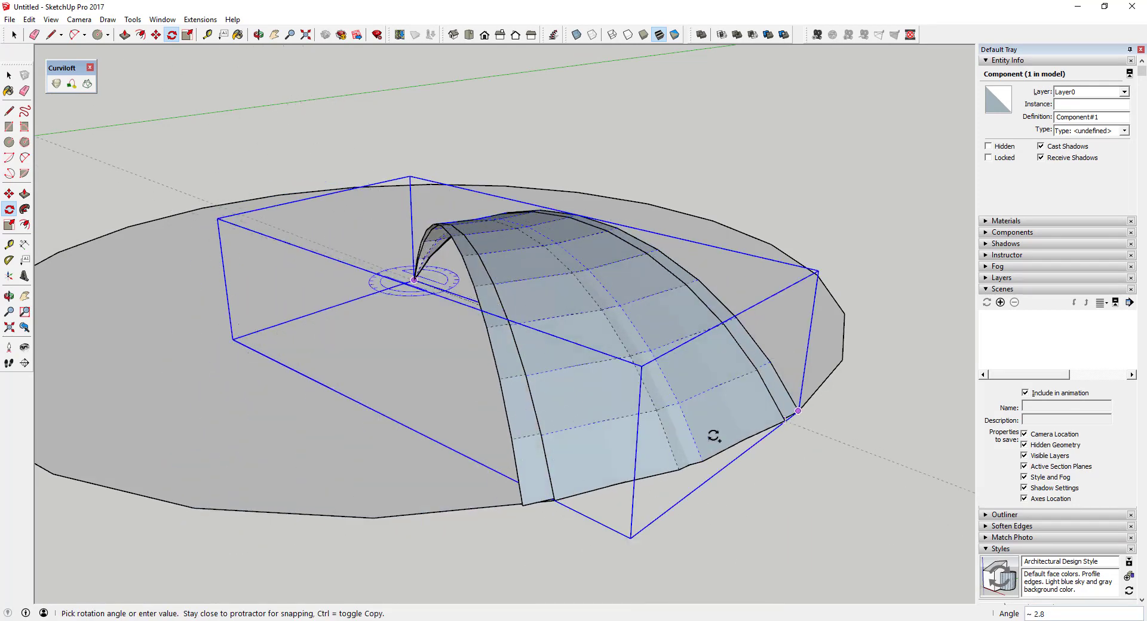
pyautogui.click(553, 500)
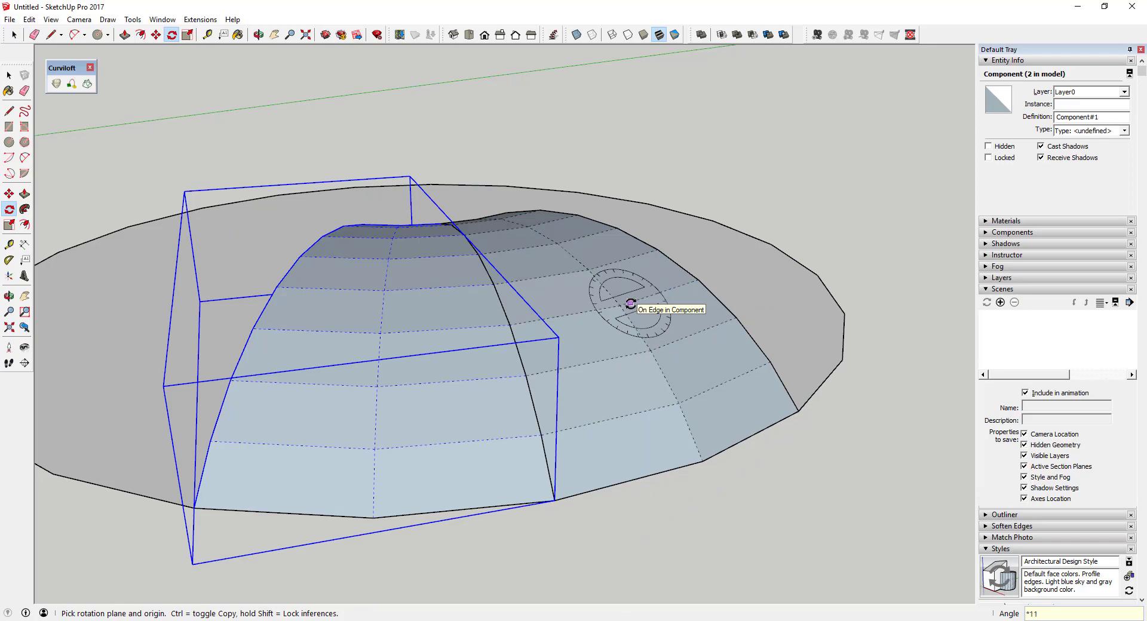
# Step: Multiply the rotated copy 11 times (*11) to complete the ring around the circle
pyautogui.press('Return')
pyautogui.moveTo(630, 304); pyautogui.dragTo(679, 346, button='middle')
pyautogui.press('space')
# Step: Examine the completed ring of components from different sides and turn off the display of hidden geometry
pyautogui.moveTo(560, 315); pyautogui.dragTo(603, 309, button='middle')
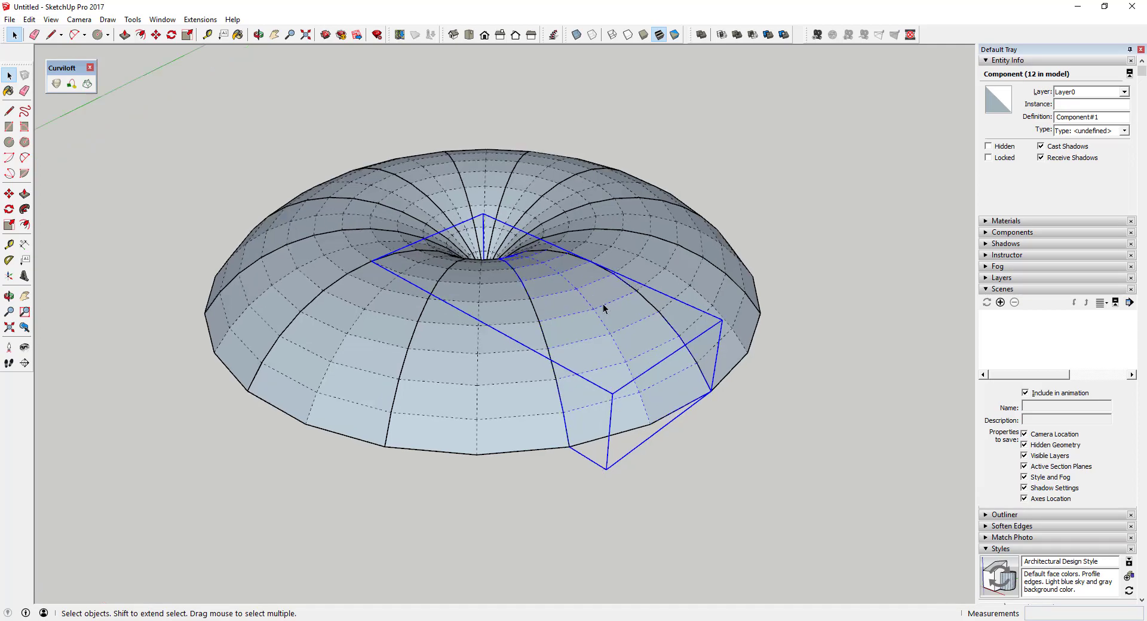
pyautogui.scroll(3, 603, 309)
pyautogui.moveTo(693, 329); pyautogui.dragTo(619, 327, button='middle')
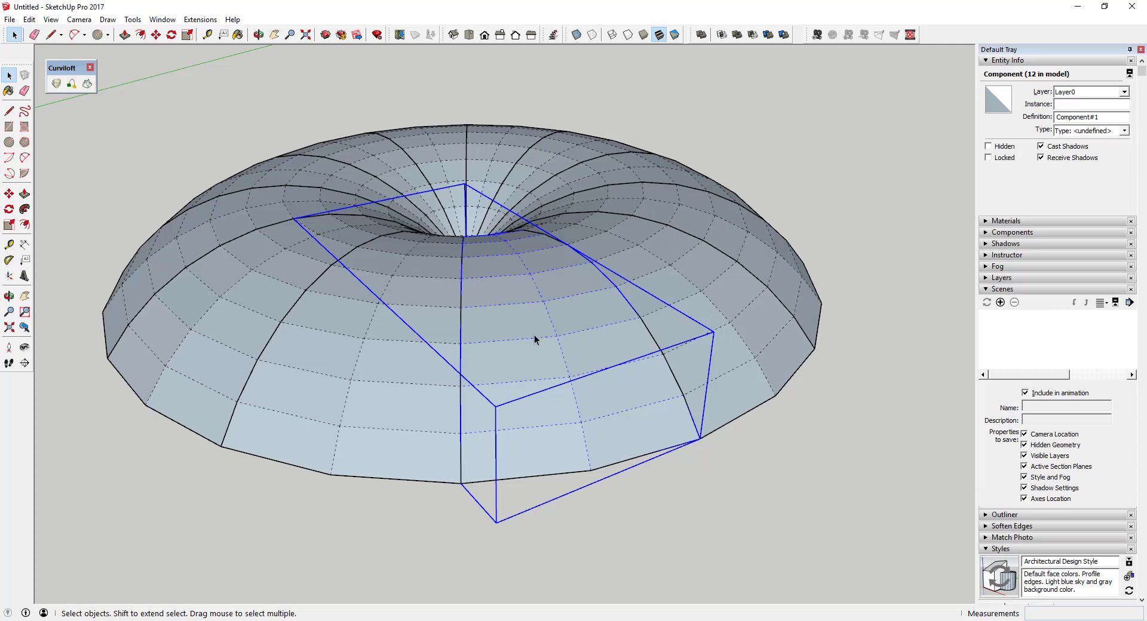
pyautogui.scroll(-3, 556, 370)
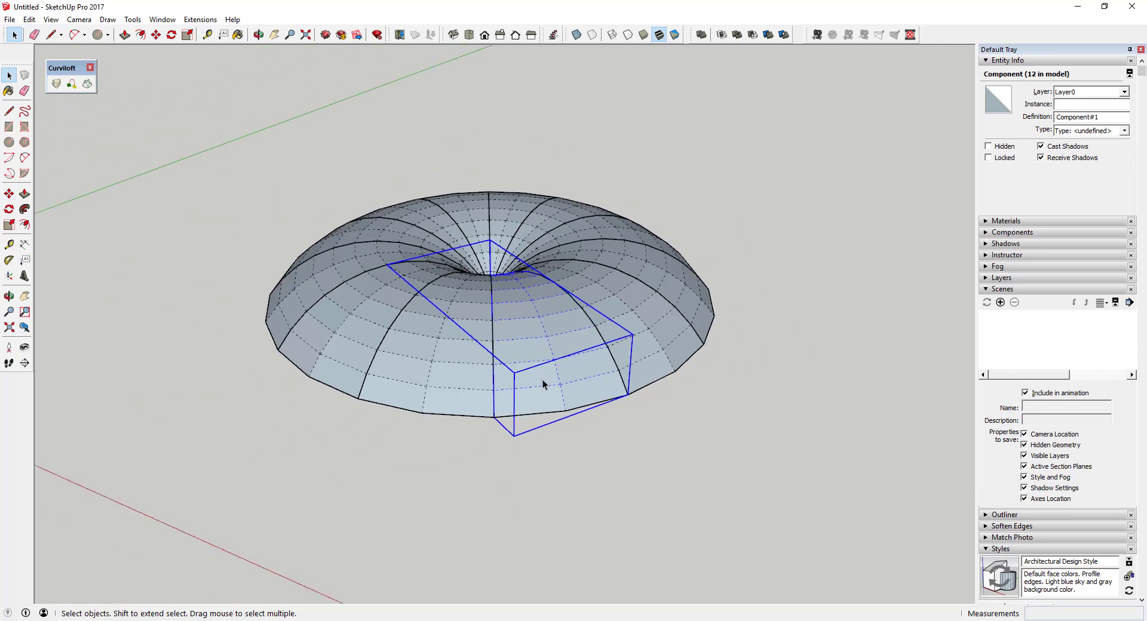
pyautogui.scroll(3, 591, 352)
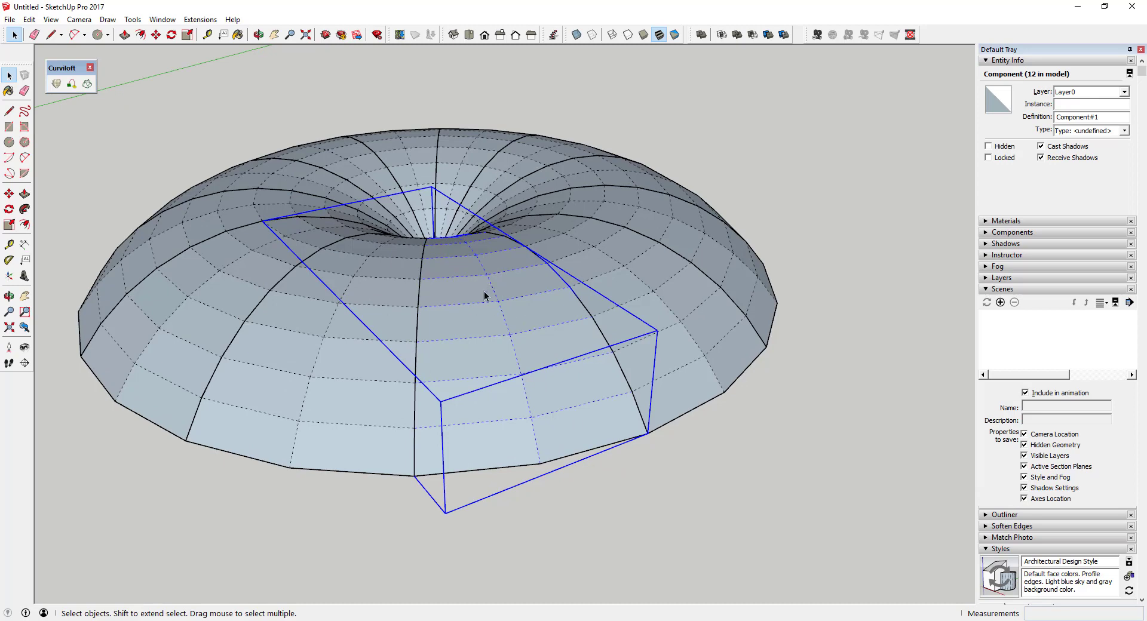
pyautogui.scroll(2, 485, 304)
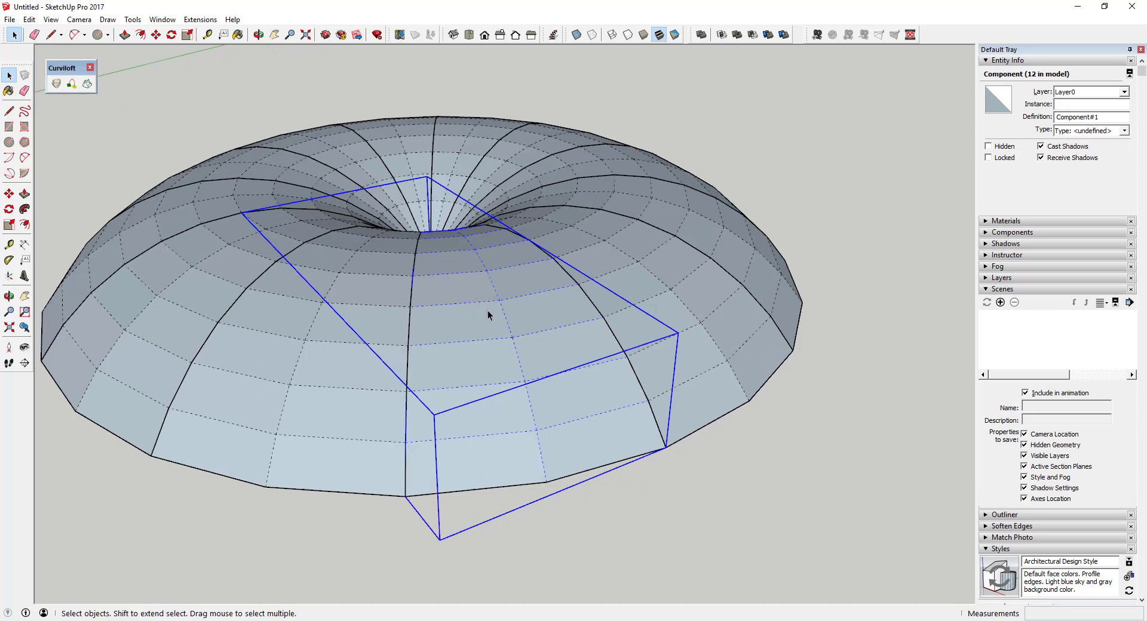
pyautogui.scroll(-3, 474, 435)
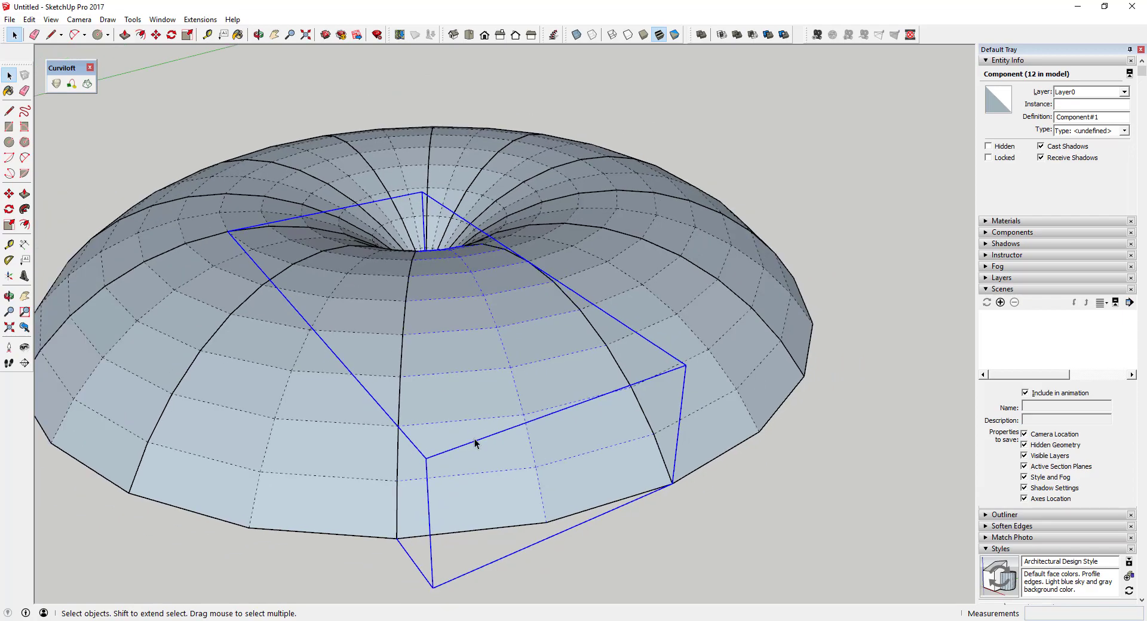
pyautogui.moveTo(474, 430); pyautogui.dragTo(710, 358, button='middle')
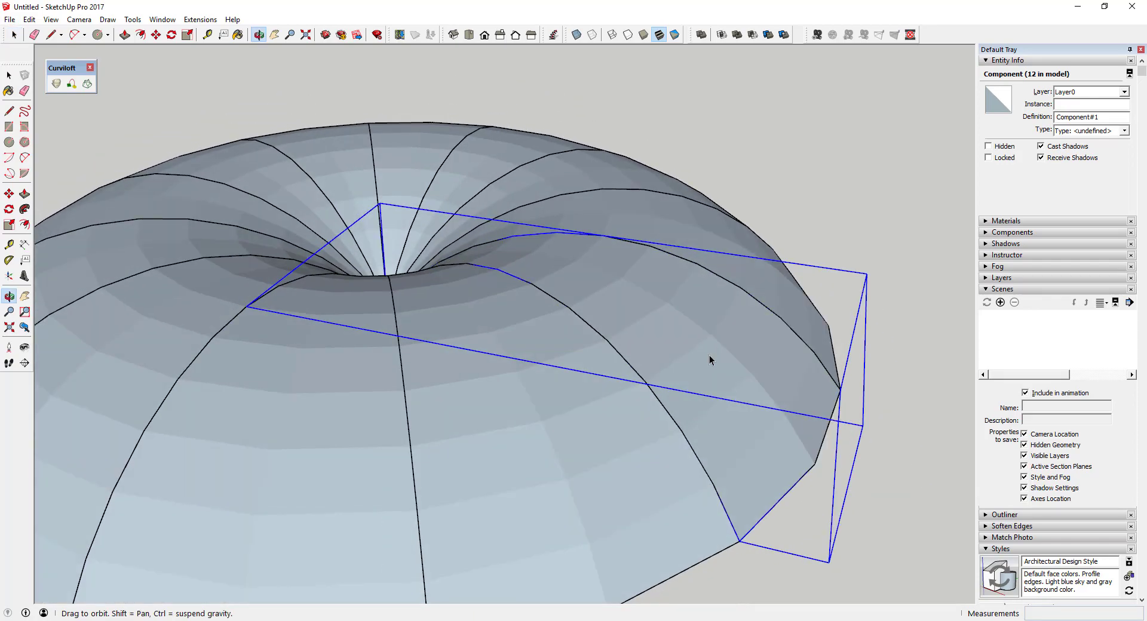
# Step: Delete the scale figure of the man with the dog at the origin
pyautogui.scroll(-10, 710, 358)
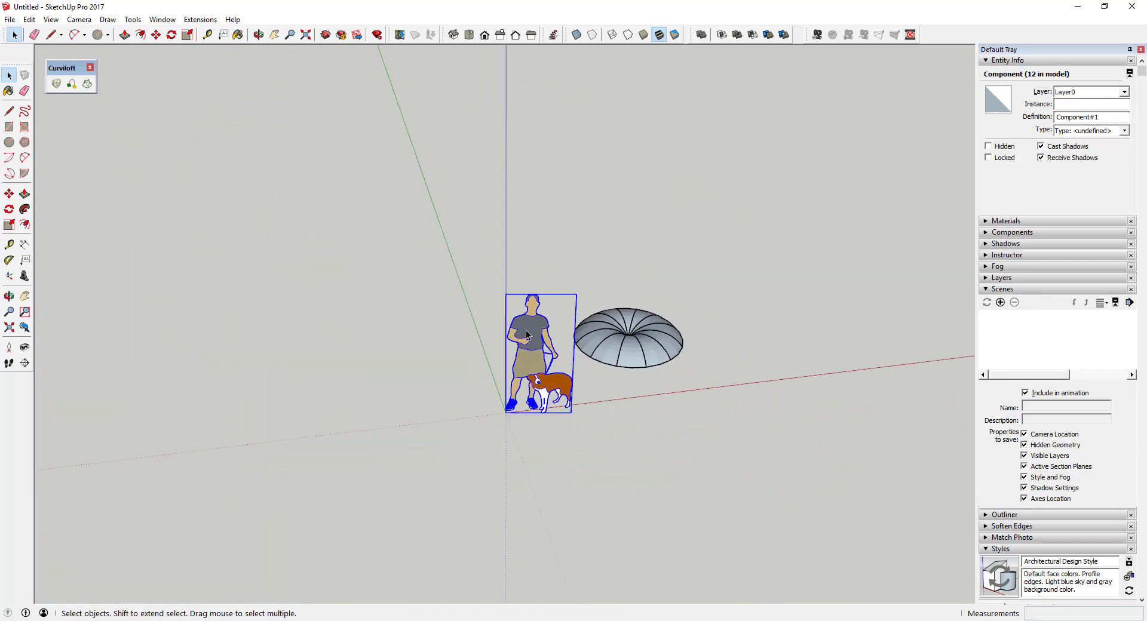
pyautogui.press('Delete')
pyautogui.moveTo(711, 358); pyautogui.dragTo(524, 268, button='middle')
# Step: Copy the entire ring alongside the original, offset in the direction of the red axis
pyautogui.hotkey('ctrl', 'a')
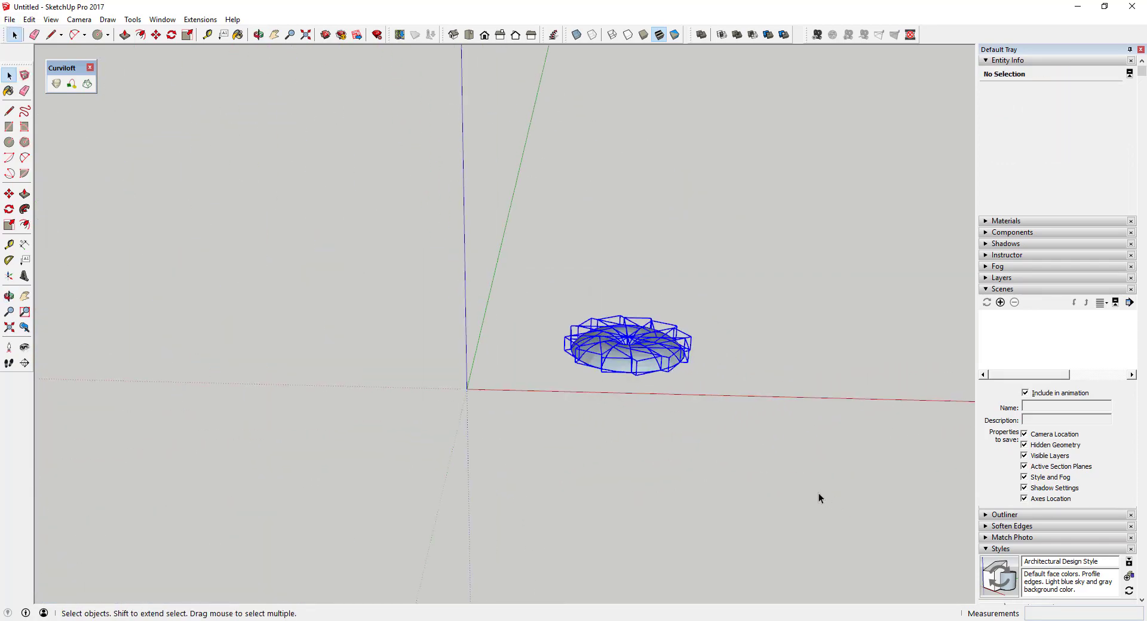
pyautogui.press('m')
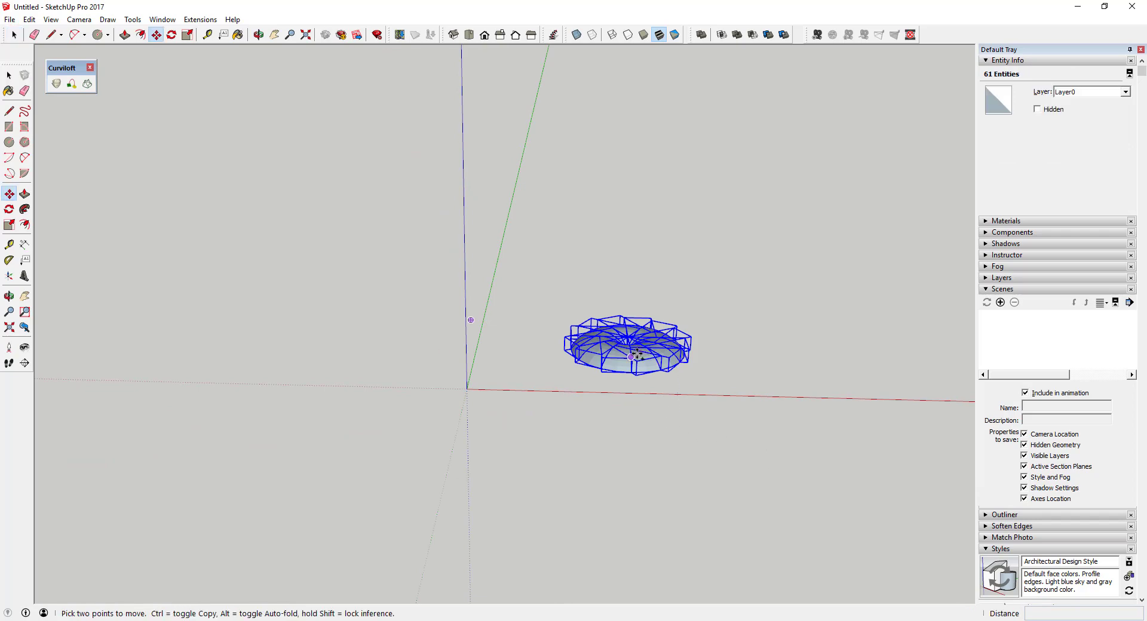
pyautogui.click(637, 354)
pyautogui.press('ctrl')
pyautogui.click(855, 354)
pyautogui.press('space')
# Step: Save the model as Fun with Lattices
pyautogui.scroll(5, 932, 357)
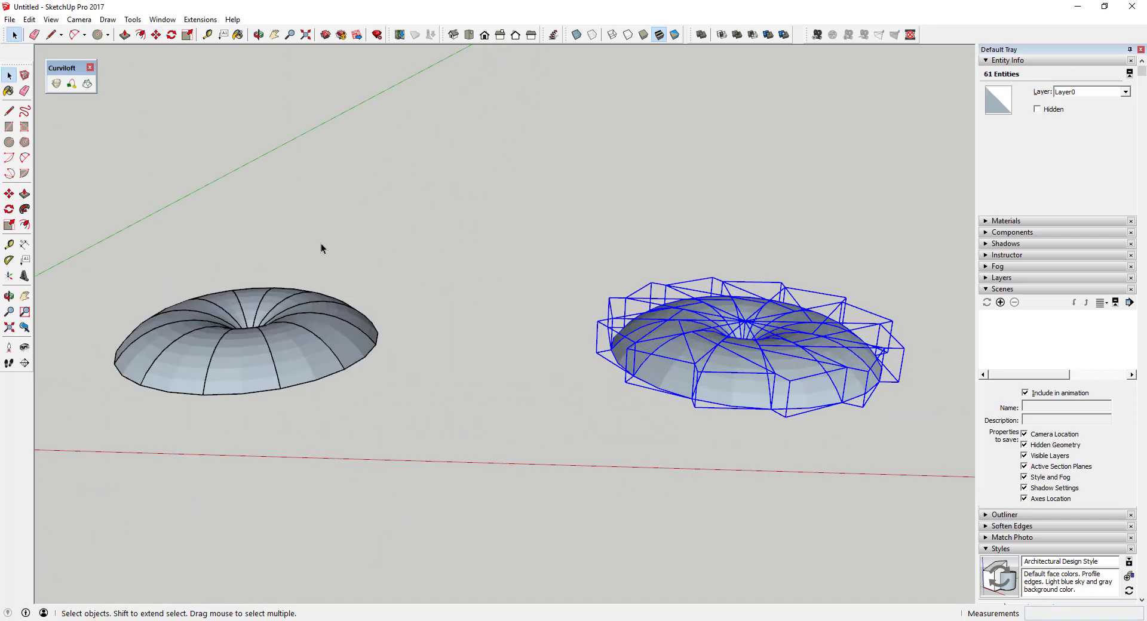
pyautogui.click(9, 19)
pyautogui.click(46, 77)
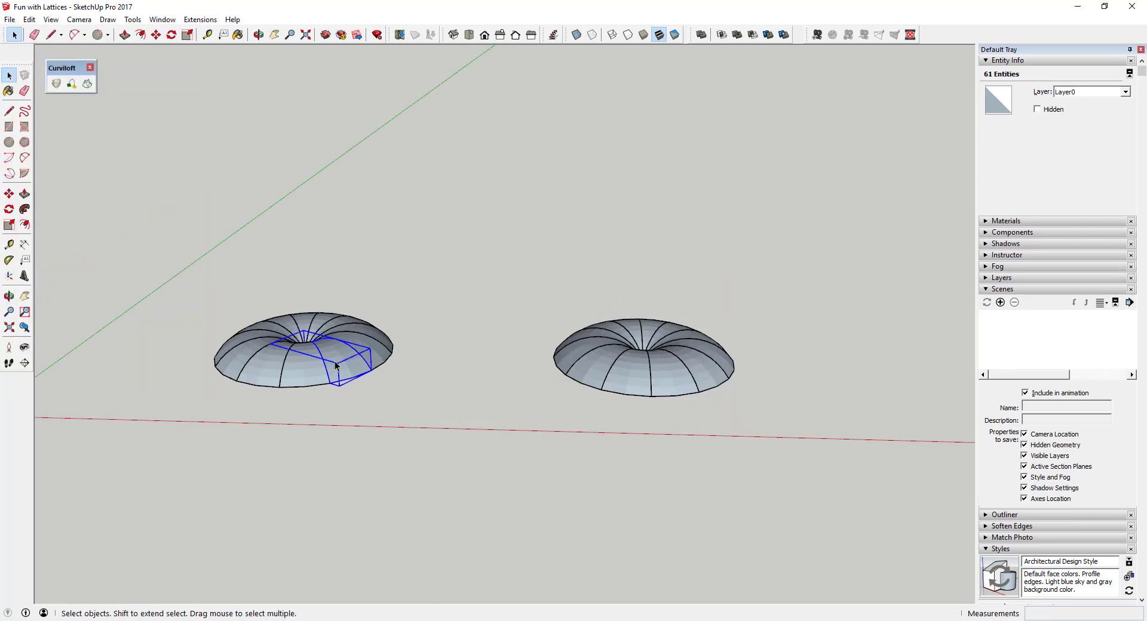
# Step: Compare the two rings by selecting one segment in each and the whole copied ring
pyautogui.click(339, 366)
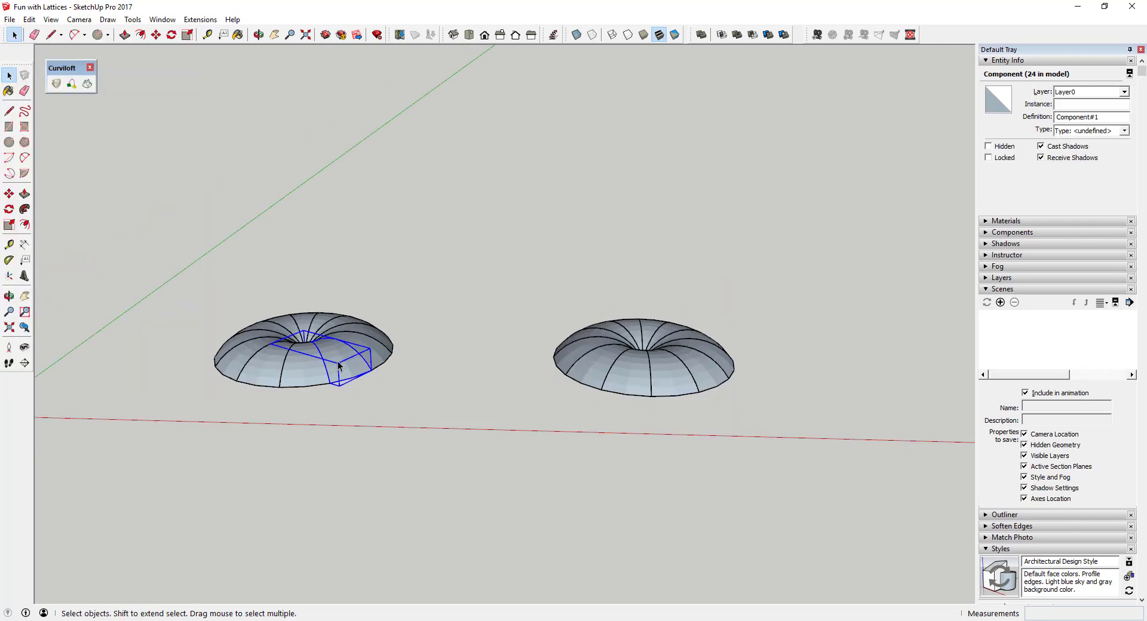
pyautogui.click(635, 376)
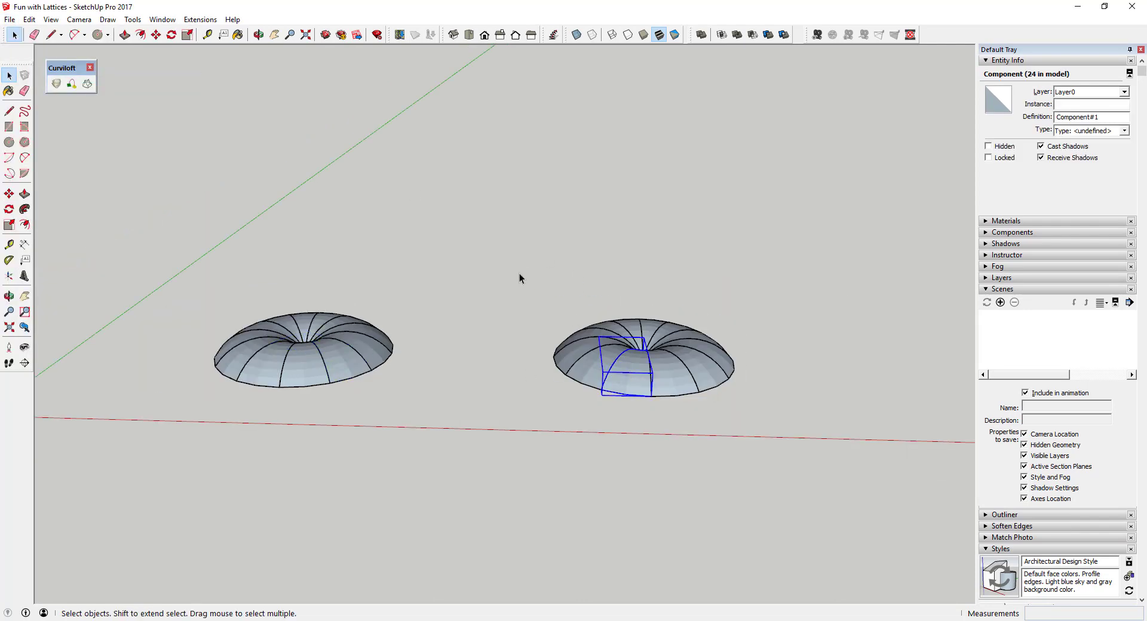
pyautogui.moveTo(518, 277); pyautogui.dragTo(805, 466)
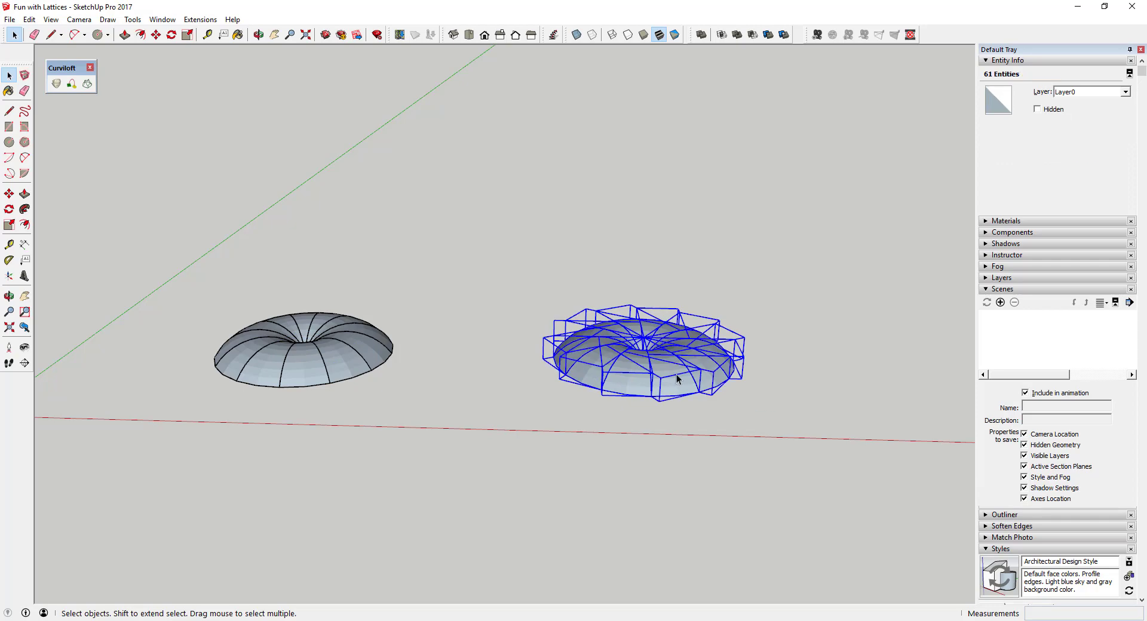
# Step: Open a segment component of the original ring for editing and select its curved surface together with the bounding edges
pyautogui.click(333, 369)
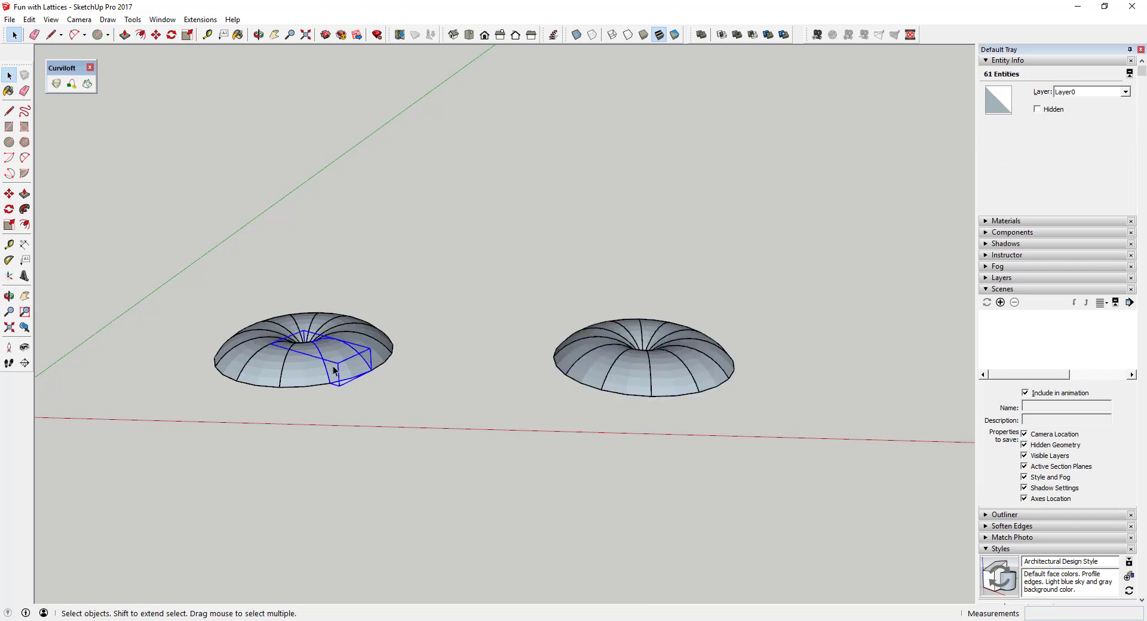
pyautogui.doubleClick(333, 366)
pyautogui.scroll(4, 333, 364)
pyautogui.click(342, 367)
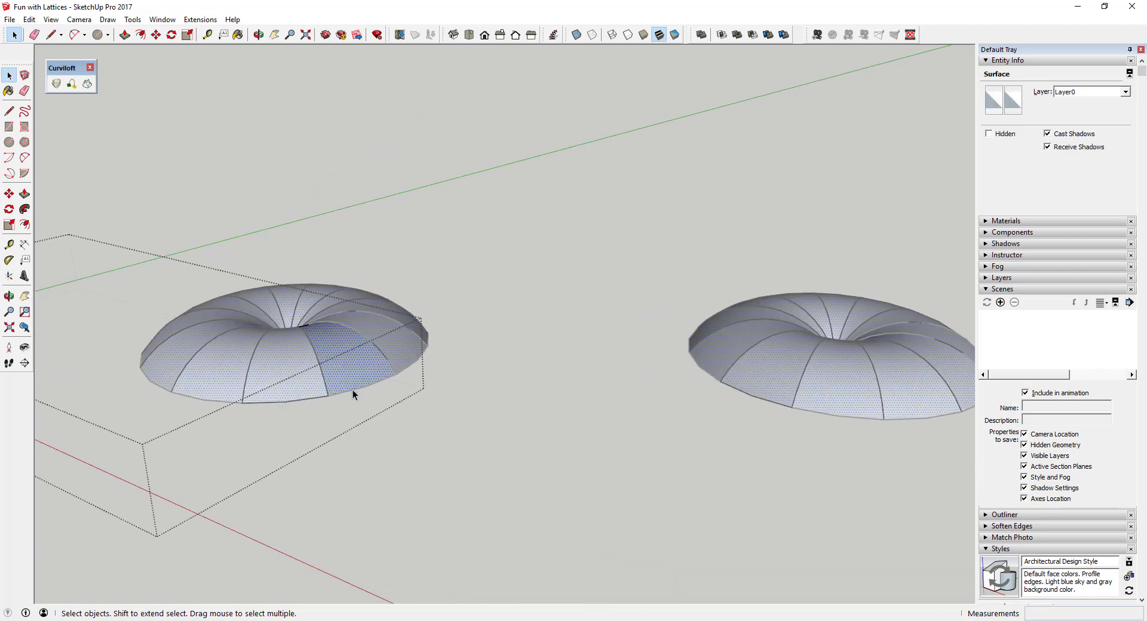
pyautogui.click(263, 404)
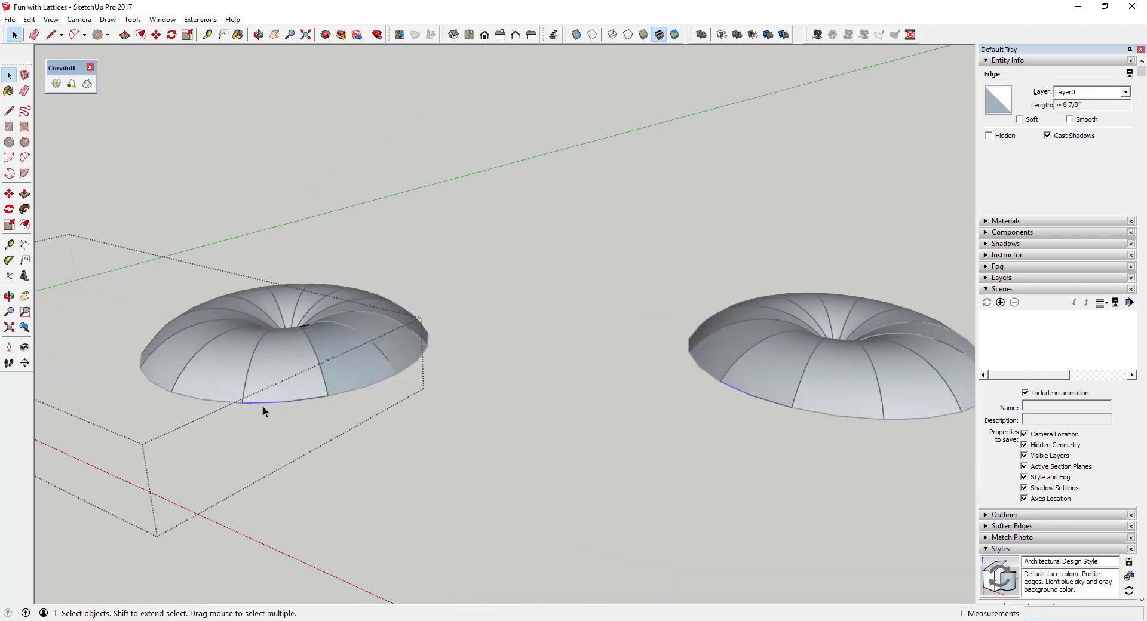
pyautogui.press('Escape')
pyautogui.doubleClick(332, 360)
pyautogui.hotkey('ctrl', 'a')
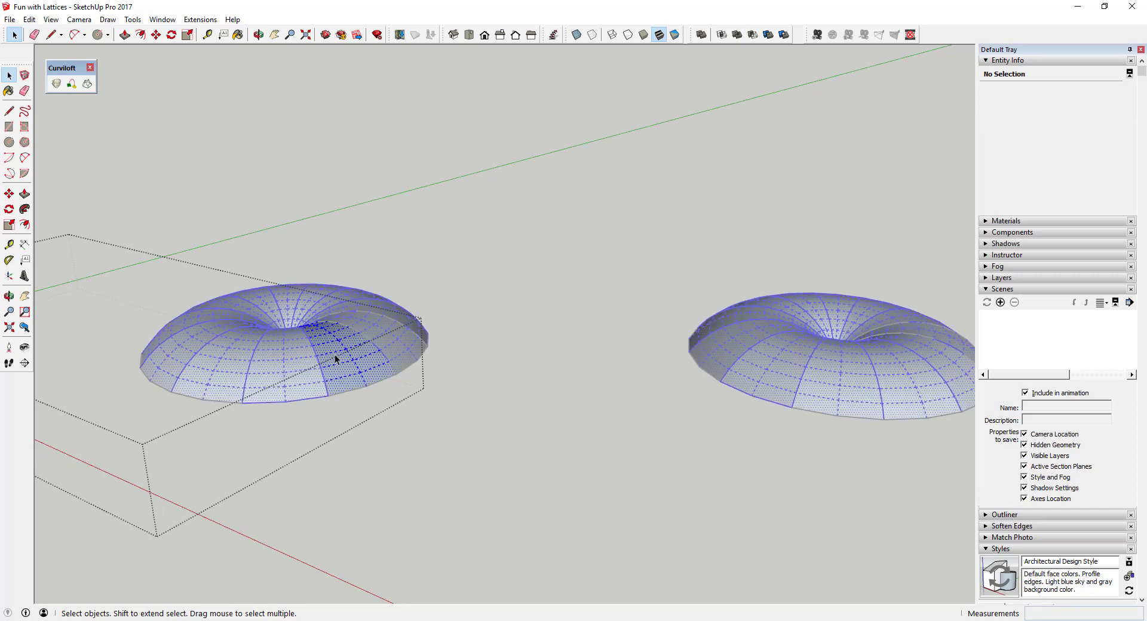
pyautogui.click(336, 351)
pyautogui.doubleClick(335, 351)
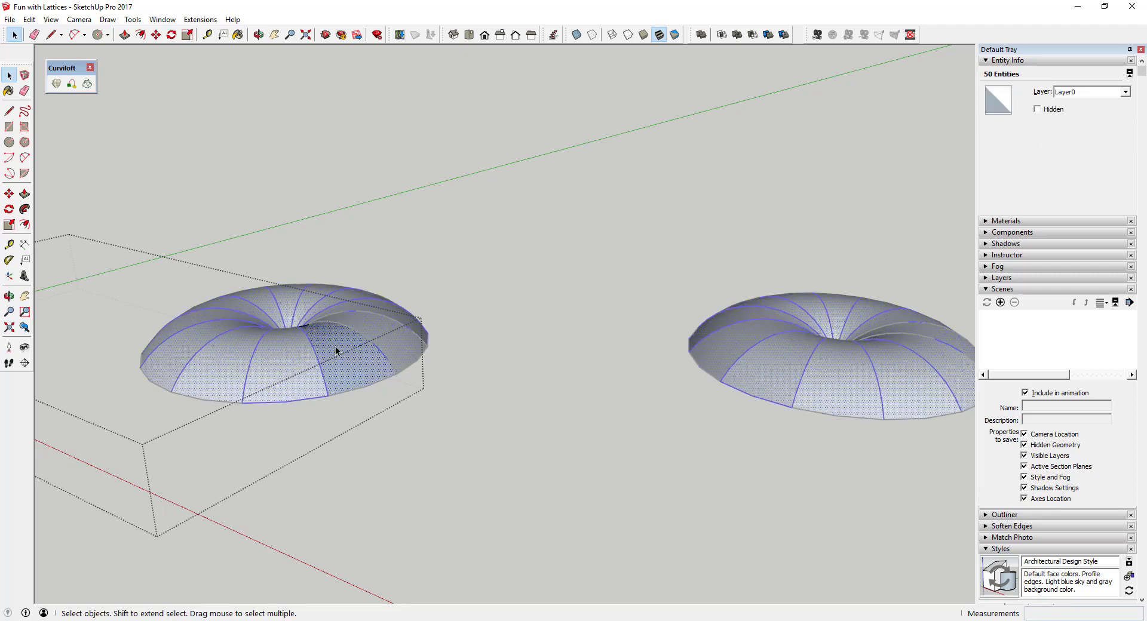
# Step: Paint the selected surface inside the component with Color A02 from the Colors materials
pyautogui.click(985, 222)
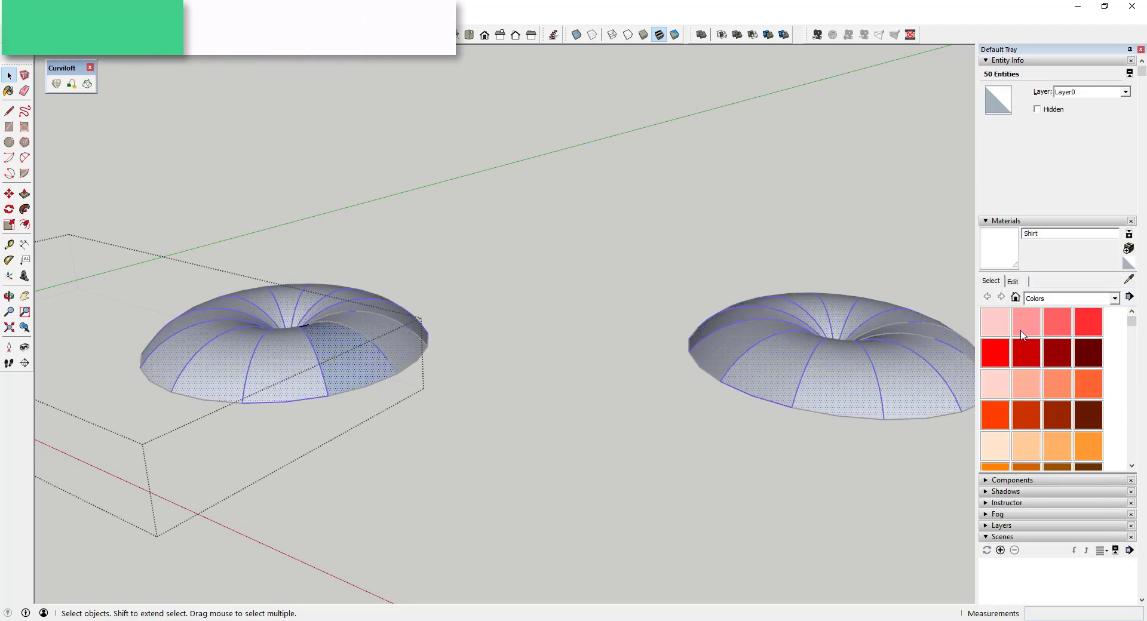
pyautogui.click(1024, 332)
pyautogui.click(342, 348)
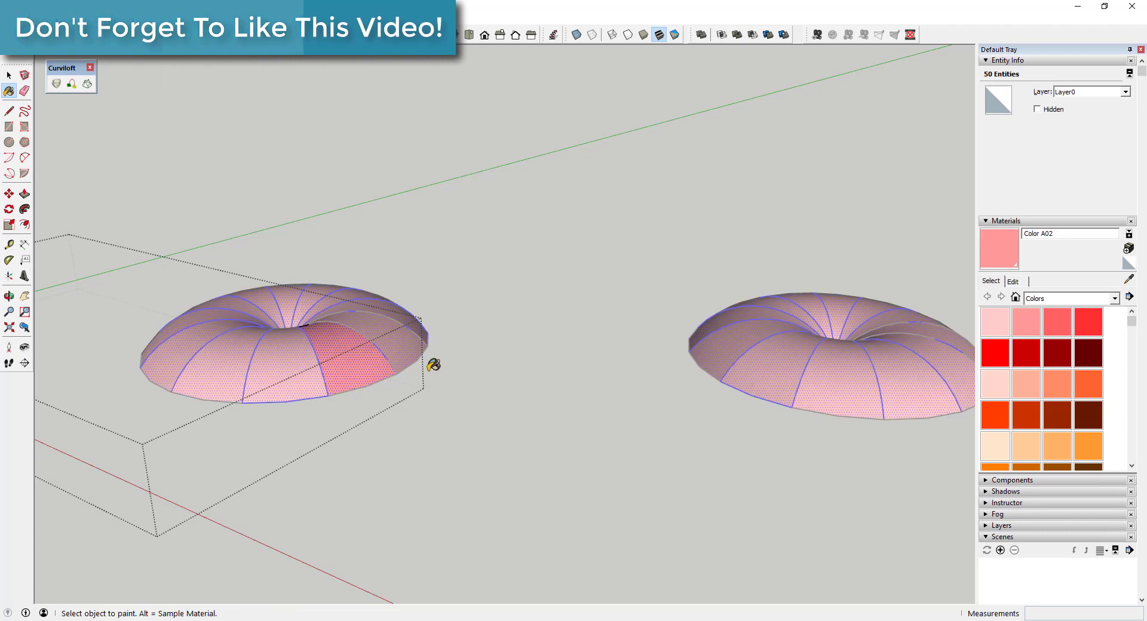
pyautogui.scroll(-3, 377, 361)
pyautogui.scroll(3, 385, 358)
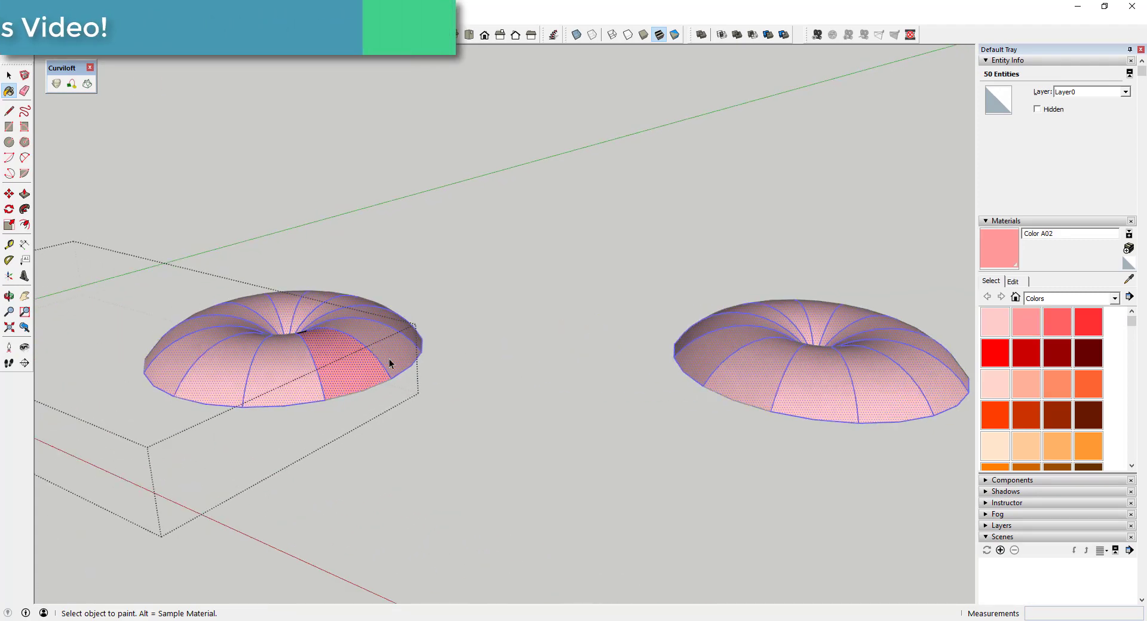
# Step: Undo the Color A02 paint on the ring segments
pyautogui.press('space')
pyautogui.click(473, 368)
pyautogui.hotkey('ctrl', 'z')
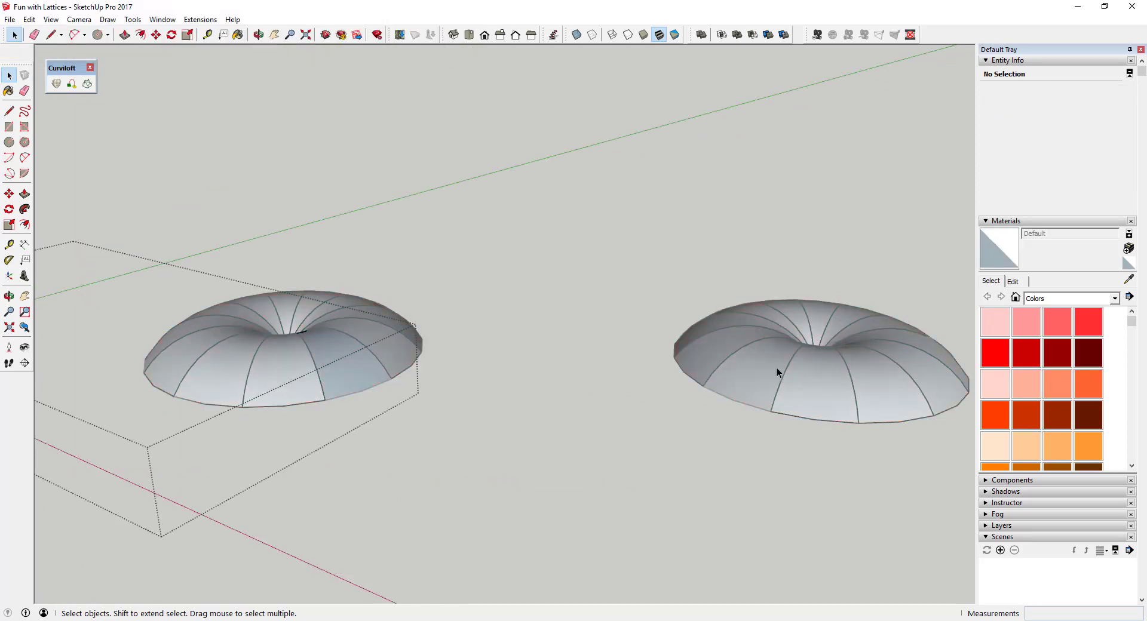
pyautogui.hotkey('ctrl', 'z')
# Step: Select all segments of the copied ring and make them unique components
pyautogui.moveTo(835, 402); pyautogui.dragTo(617, 348, button='middle')
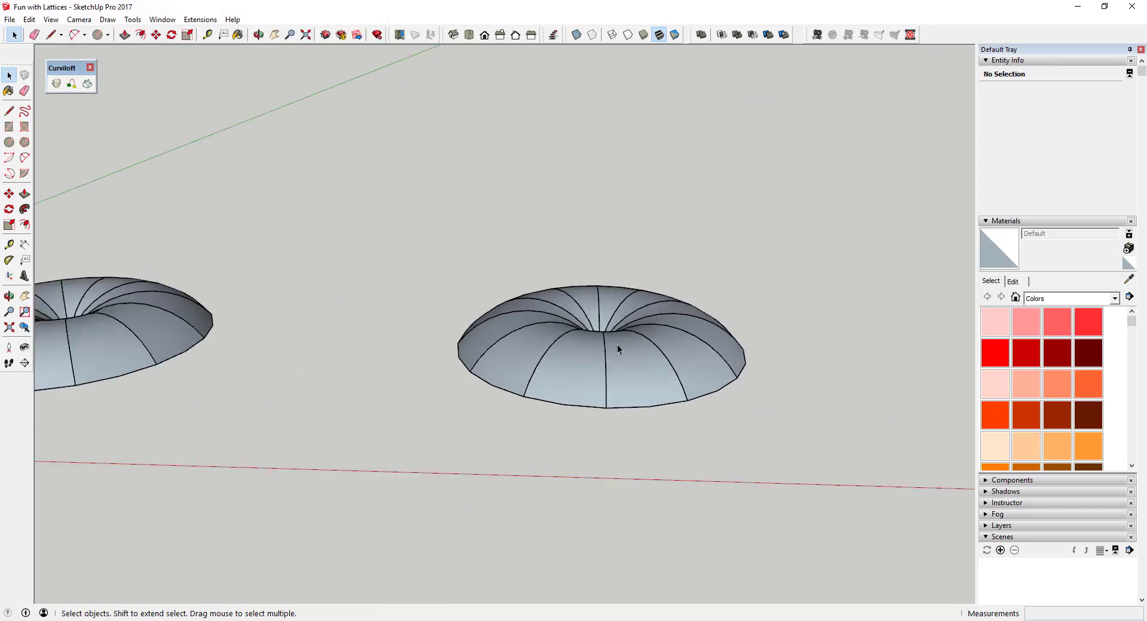
pyautogui.moveTo(359, 192); pyautogui.dragTo(825, 435)
pyautogui.rightClick(660, 234)
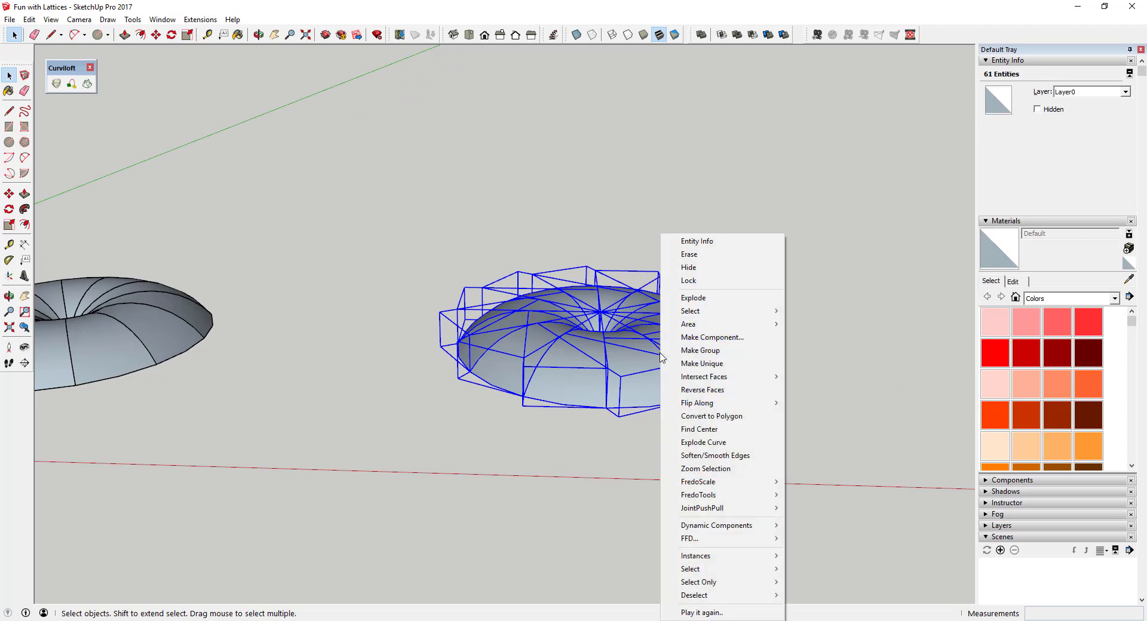
pyautogui.click(693, 366)
# Step: Check the link between the two rings by editing a segment of the original ring and selecting its connected geometry
pyautogui.scroll(-3, 834, 367)
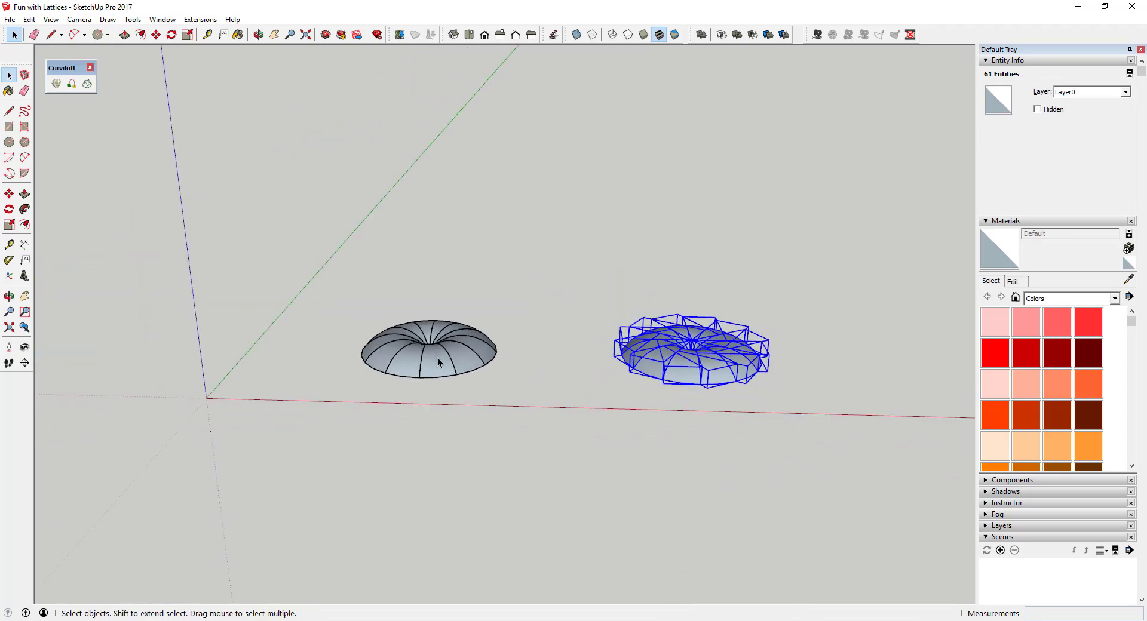
pyautogui.doubleClick(465, 362)
pyautogui.click(465, 362)
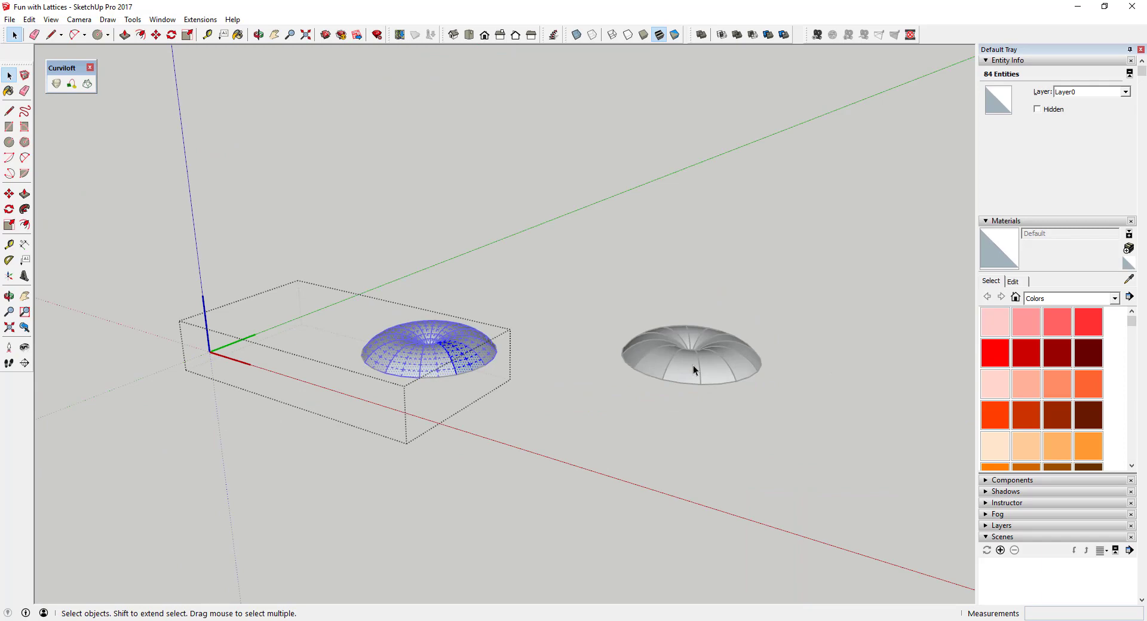
pyautogui.click(539, 414)
# Step: Open a front segment component of the original ring for editing and select its curved surface
pyautogui.scroll(4, 429, 388)
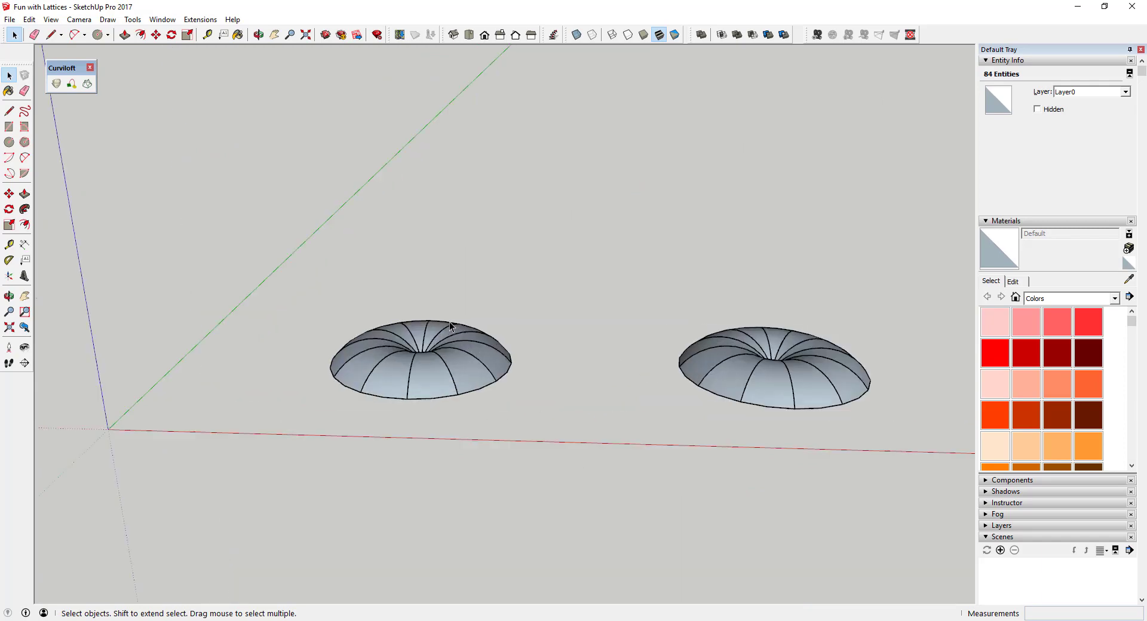
pyautogui.click(429, 388)
pyautogui.scroll(2, 504, 385)
pyautogui.doubleClick(504, 386)
pyautogui.click(493, 375)
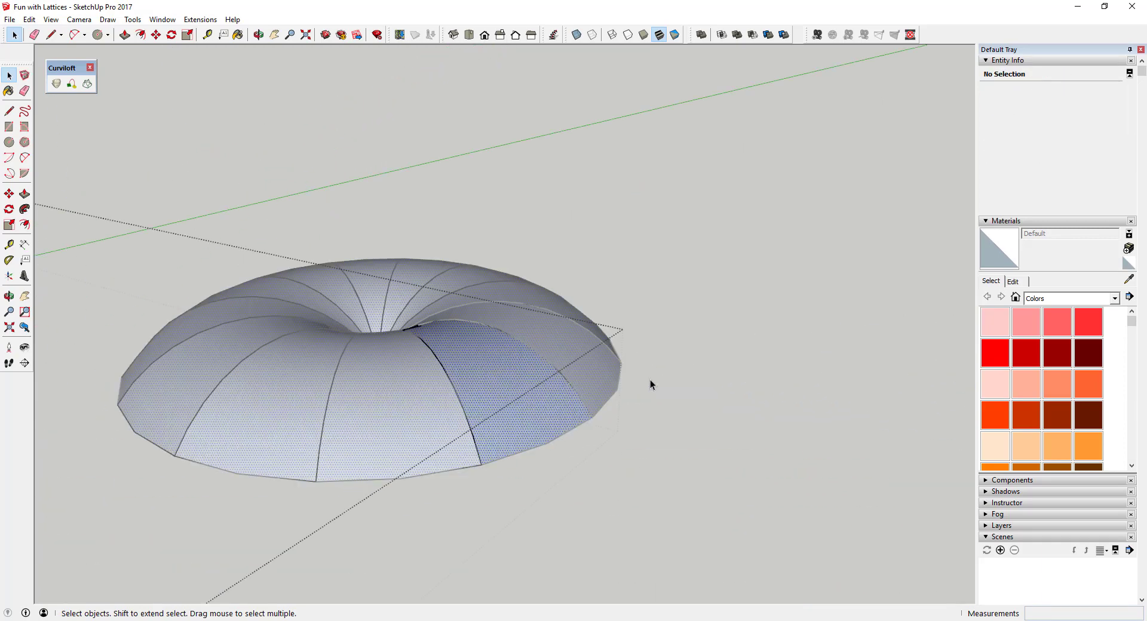
pyautogui.scroll(-3, 597, 370)
pyautogui.scroll(4, 693, 421)
pyautogui.moveTo(693, 419); pyautogui.dragTo(484, 476, button='middle')
# Step: Try to run Lattice Maker on the segment with 2" width, 2" depth, 1" pane inset and no pane material
pyautogui.click(192, 23)
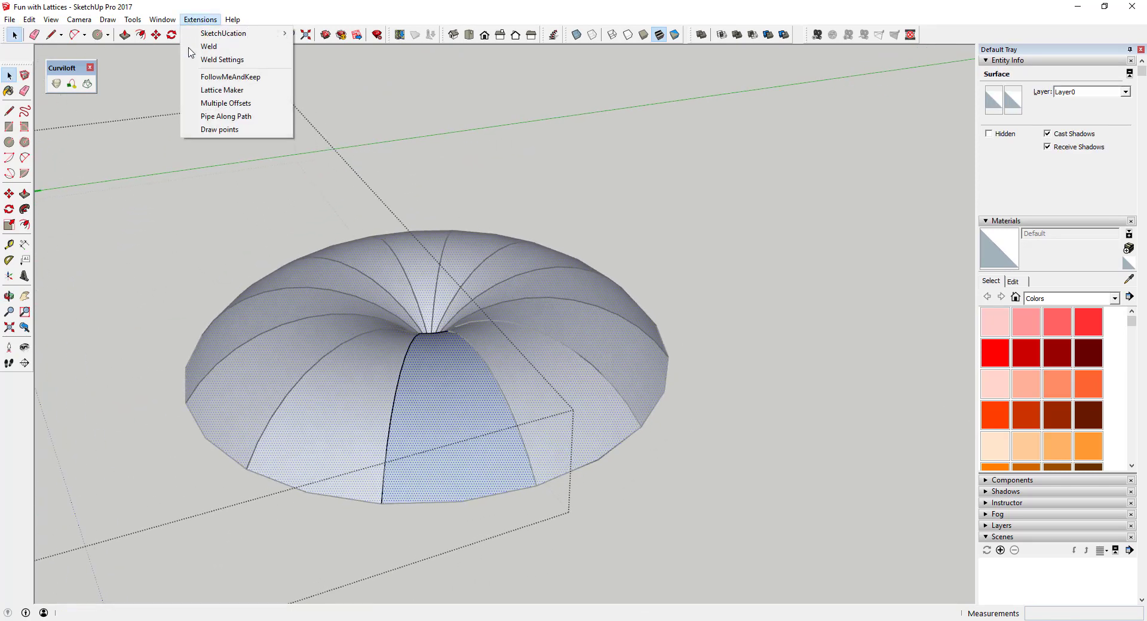
pyautogui.click(221, 89)
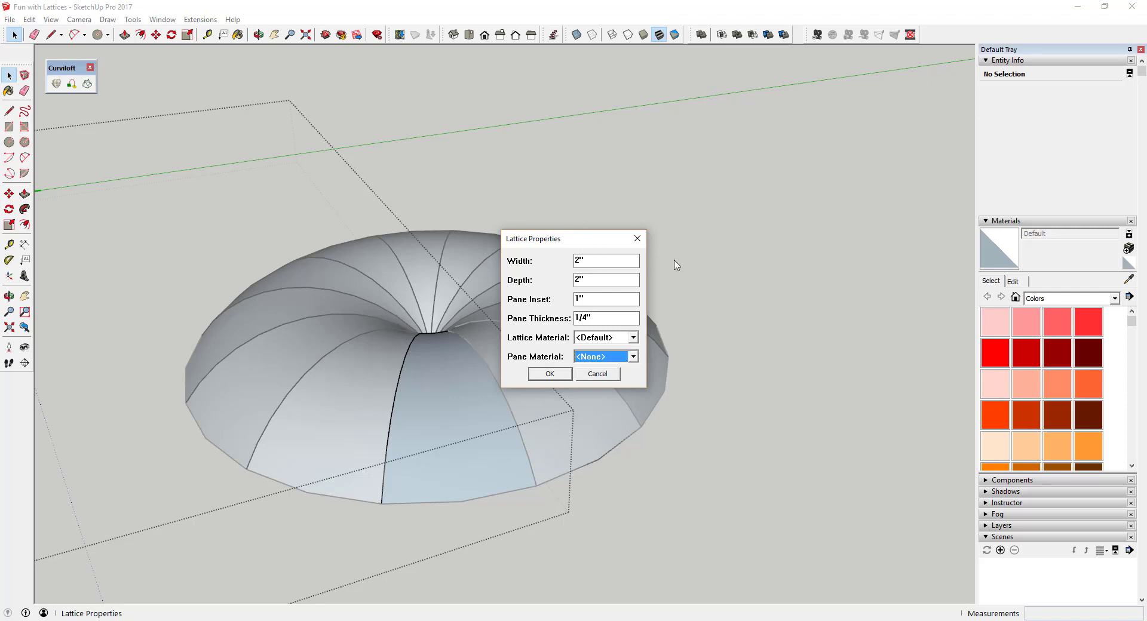
pyautogui.click(638, 239)
pyautogui.click(199, 20)
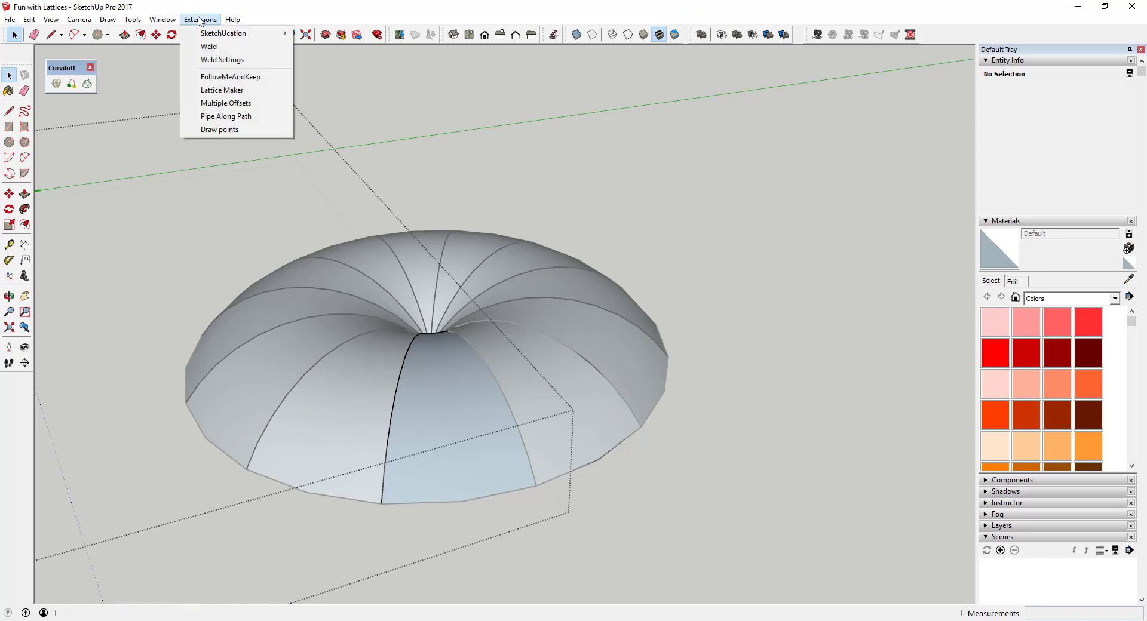
pyautogui.click(221, 90)
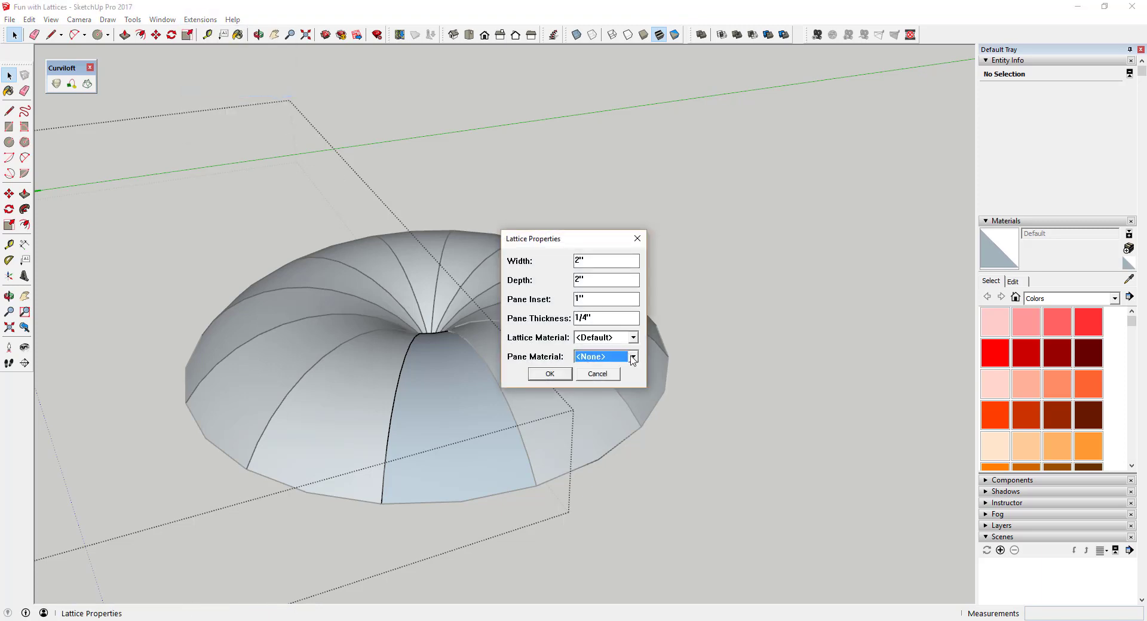
pyautogui.click(550, 374)
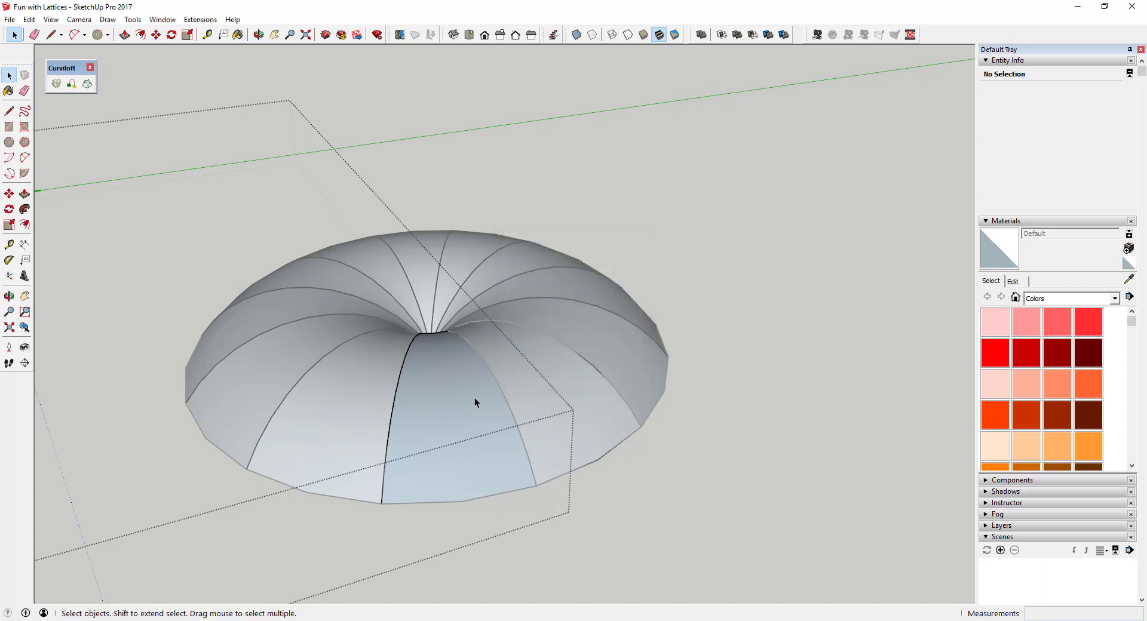
# Step: Reselect the segment's curved surface and generate a Lattice Maker lattice on it with the 2" width and depth settings
pyautogui.scroll(-2, 469, 393)
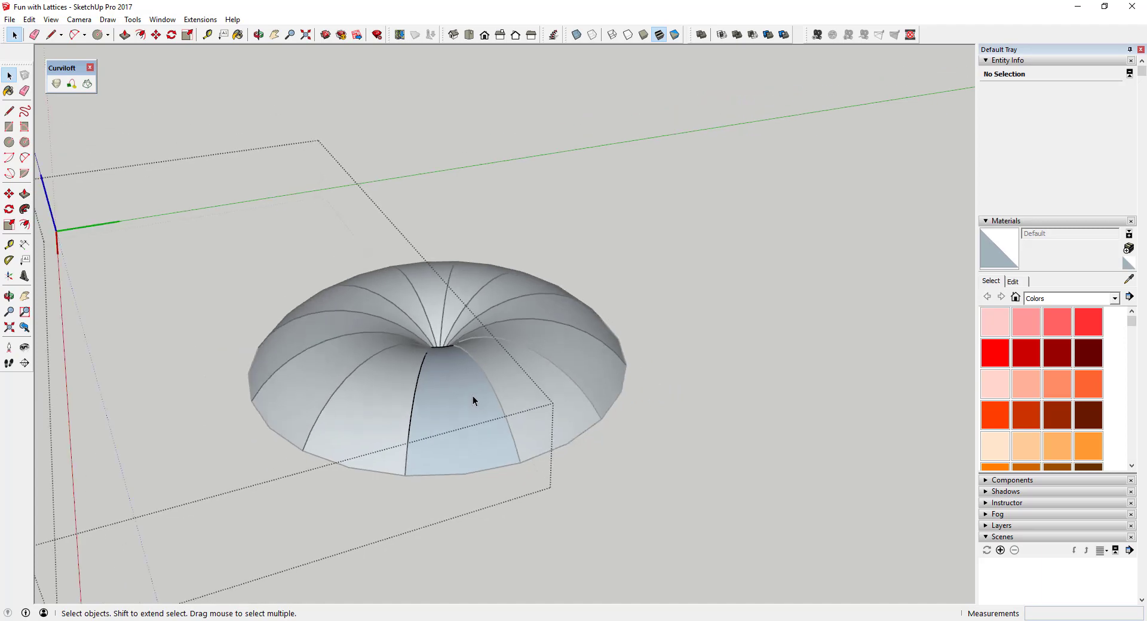
pyautogui.moveTo(469, 393); pyautogui.dragTo(487, 372, button='middle')
pyautogui.scroll(3, 472, 378)
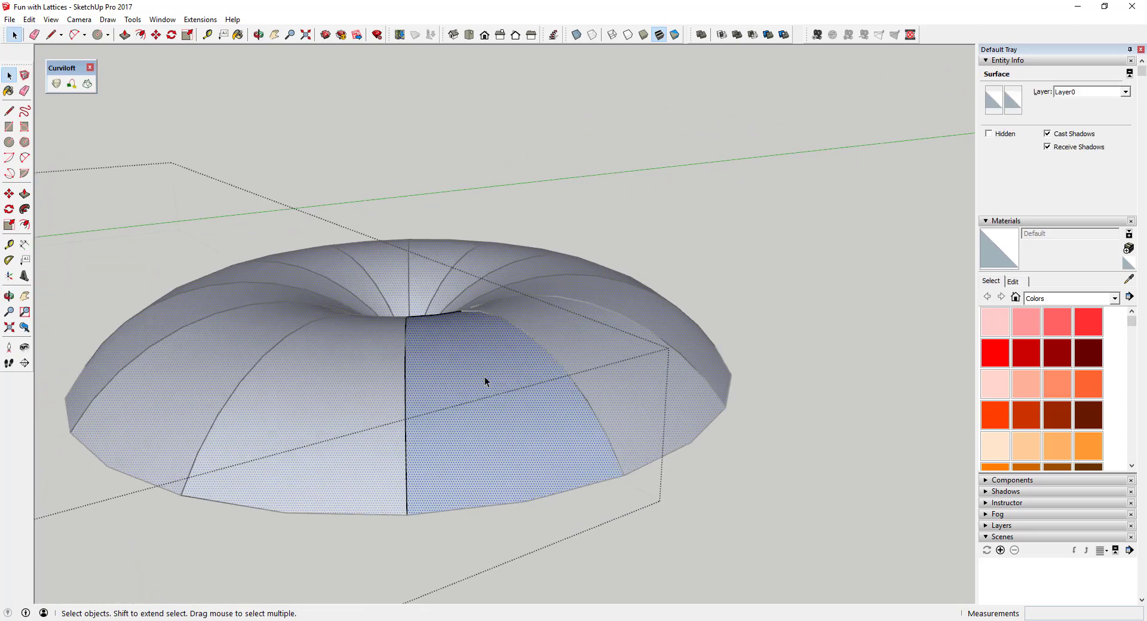
pyautogui.click(203, 19)
pyautogui.click(224, 95)
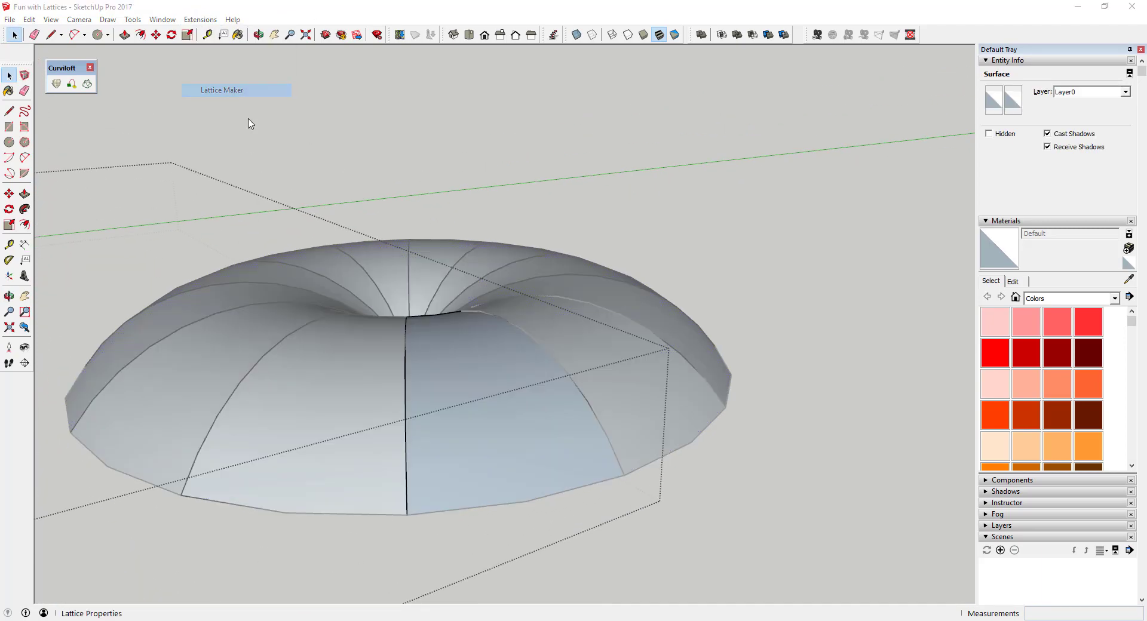
pyautogui.click(560, 375)
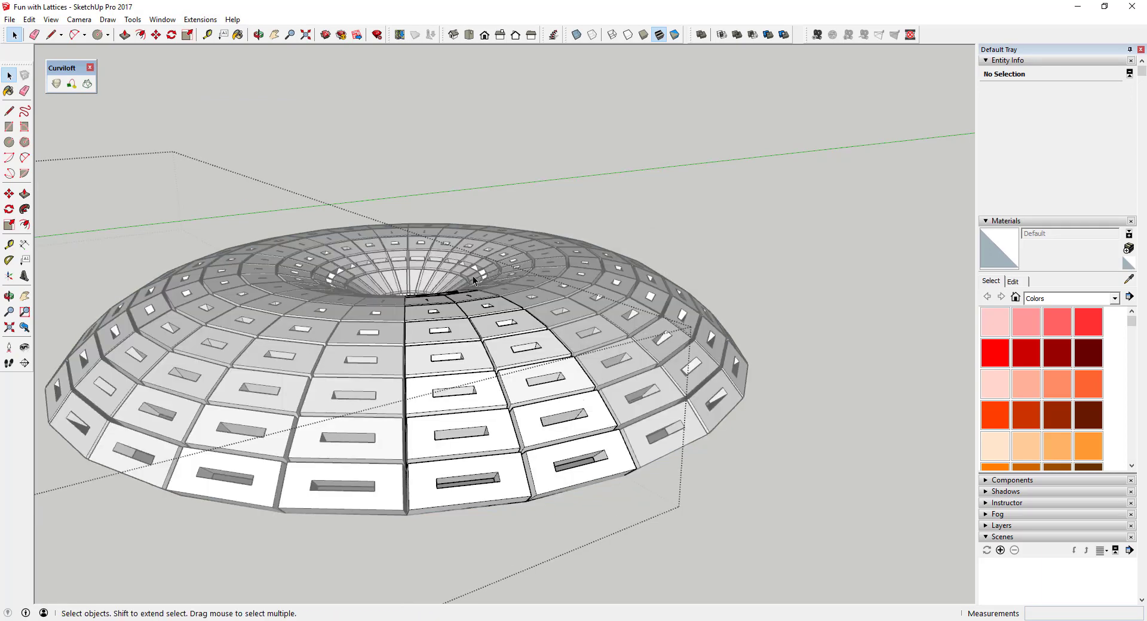
# Step: Inspect the thick lattice from above and undo it
pyautogui.scroll(-2, 473, 280)
pyautogui.moveTo(473, 281); pyautogui.dragTo(558, 433, button='middle')
pyautogui.scroll(3, 559, 433)
pyautogui.scroll(-1, 562, 434)
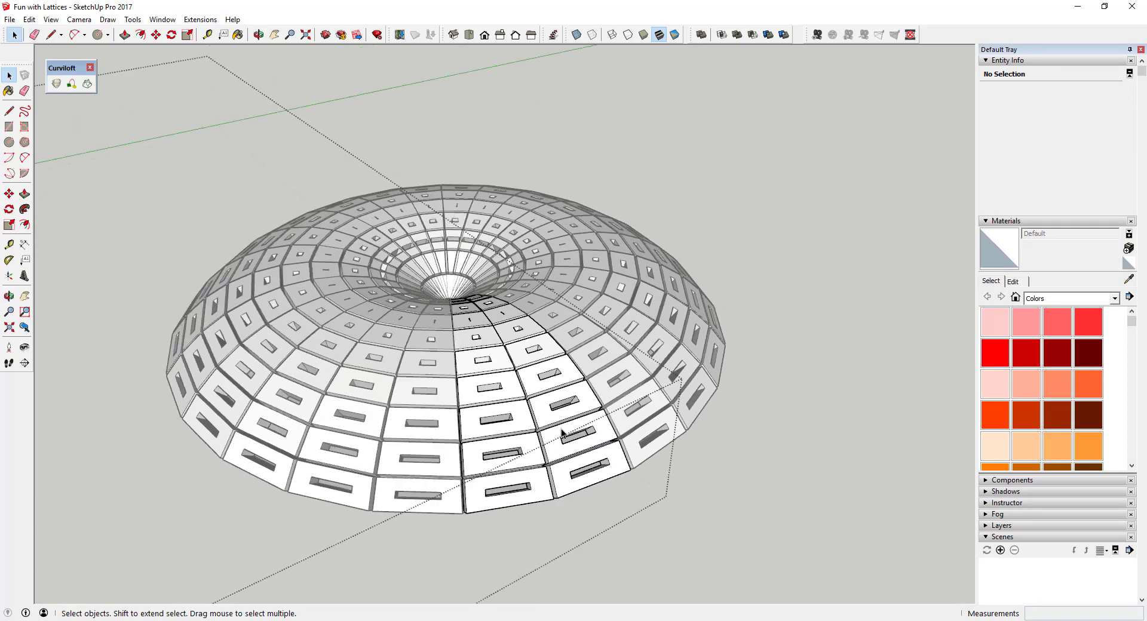
pyautogui.scroll(-2, 562, 434)
pyautogui.scroll(4, 565, 412)
pyautogui.hotkey('ctrl', 'z')
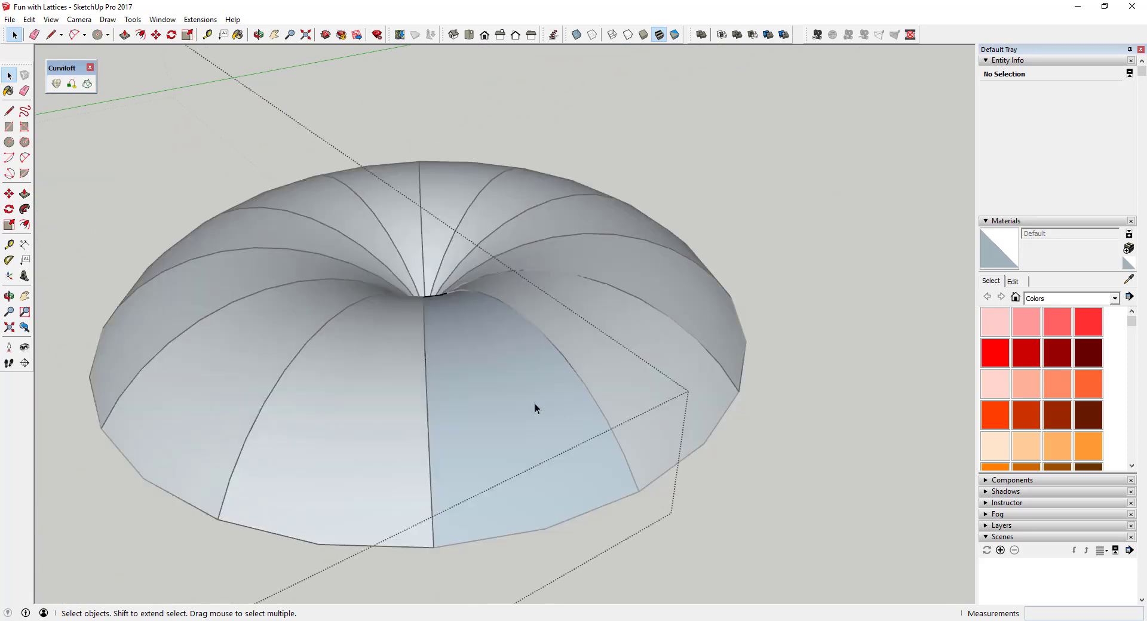
# Step: Select the segment's surface and generate a lattice with width .5, depth .5 and no pane material
pyautogui.click(503, 401)
pyautogui.click(187, 21)
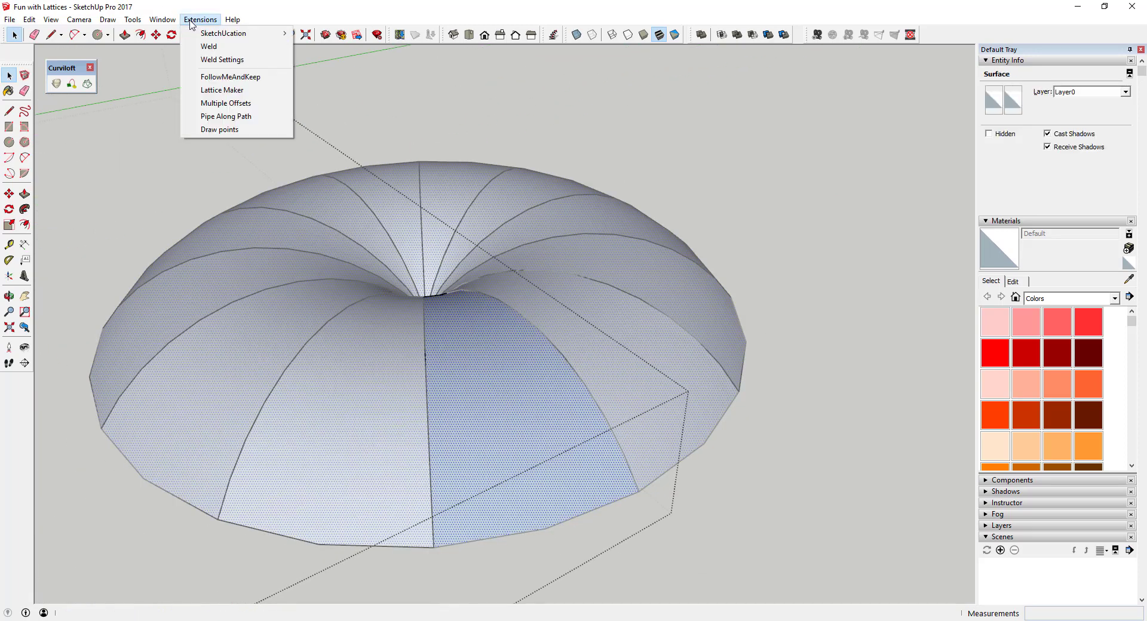
pyautogui.click(219, 91)
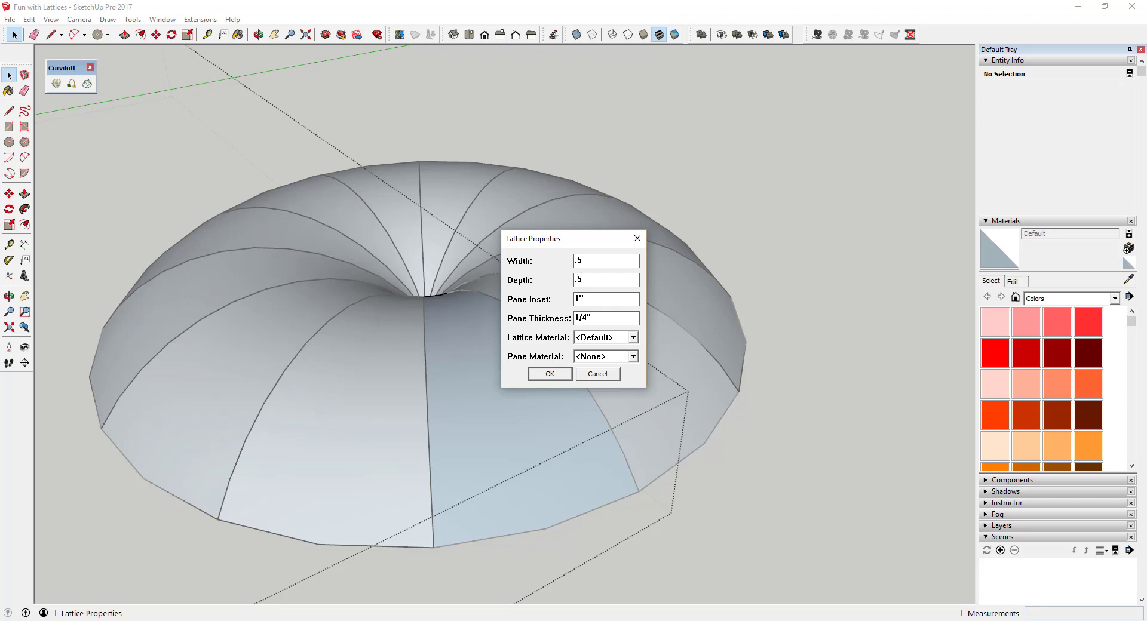
pyautogui.press('Tab')
pyautogui.click(549, 375)
# Step: Examine the lattice frames and their joints along the outside of the ring
pyautogui.scroll(-1, 489, 353)
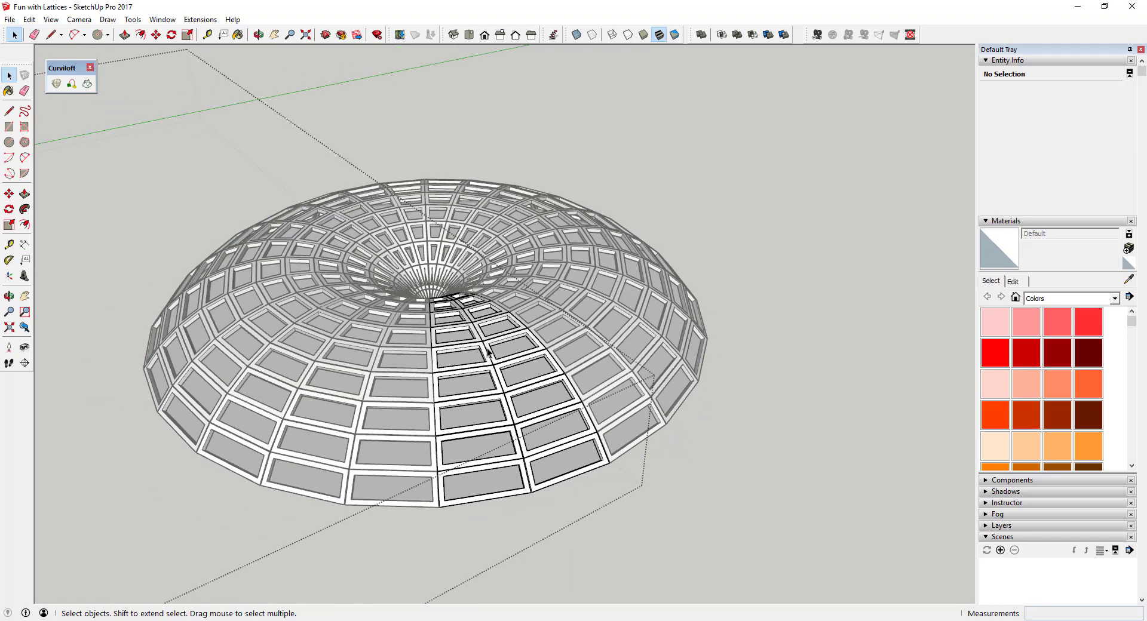
pyautogui.moveTo(489, 352); pyautogui.dragTo(484, 294, button='middle')
pyautogui.scroll(5, 492, 412)
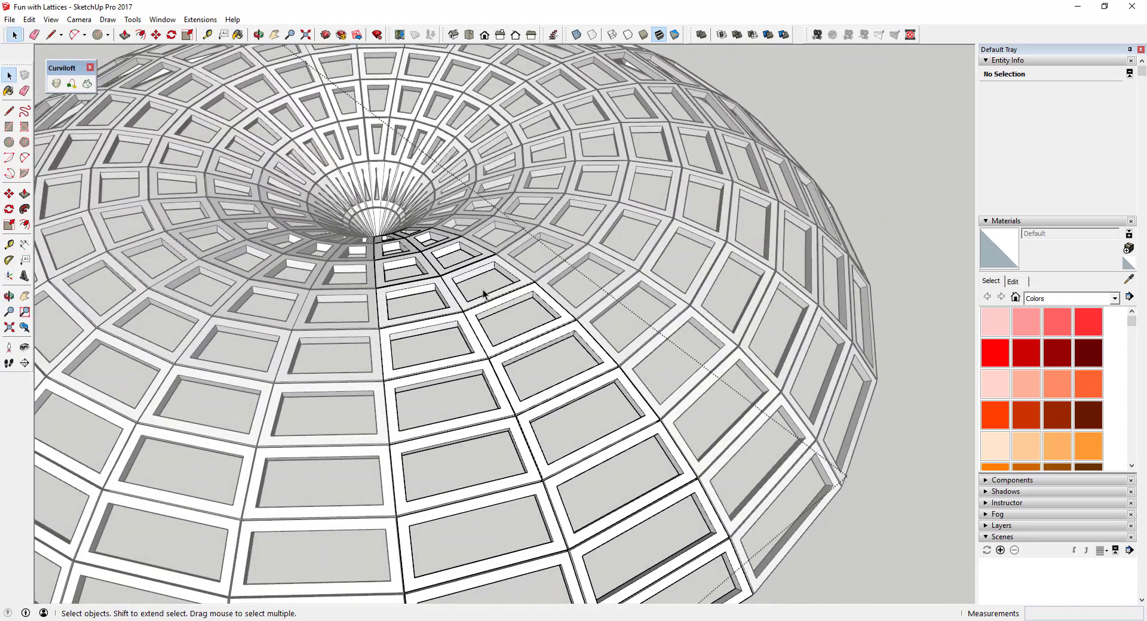
pyautogui.scroll(-3, 484, 294)
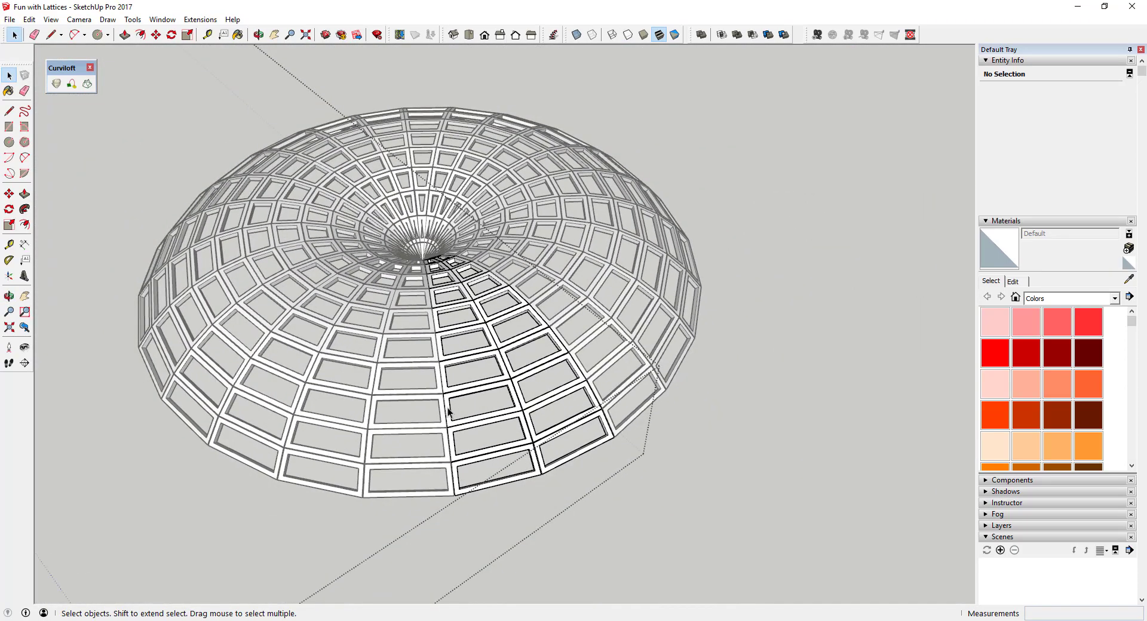
pyautogui.scroll(5, 500, 390)
pyautogui.moveTo(530, 427); pyautogui.dragTo(790, 231, button='middle')
pyautogui.scroll(5, 770, 201)
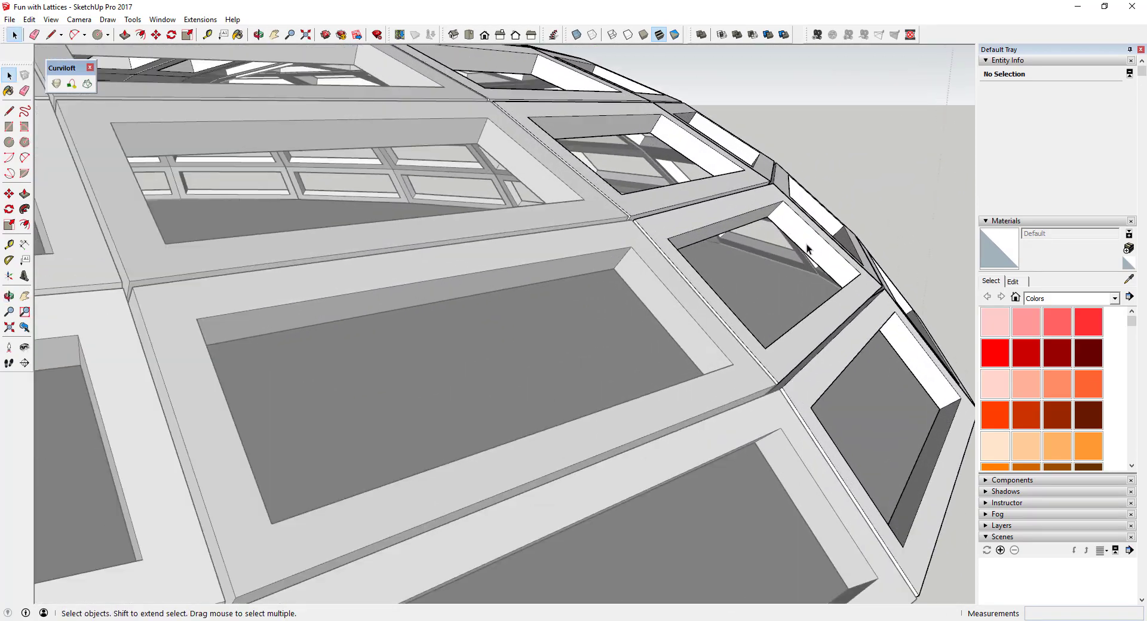
pyautogui.scroll(-4, 661, 235)
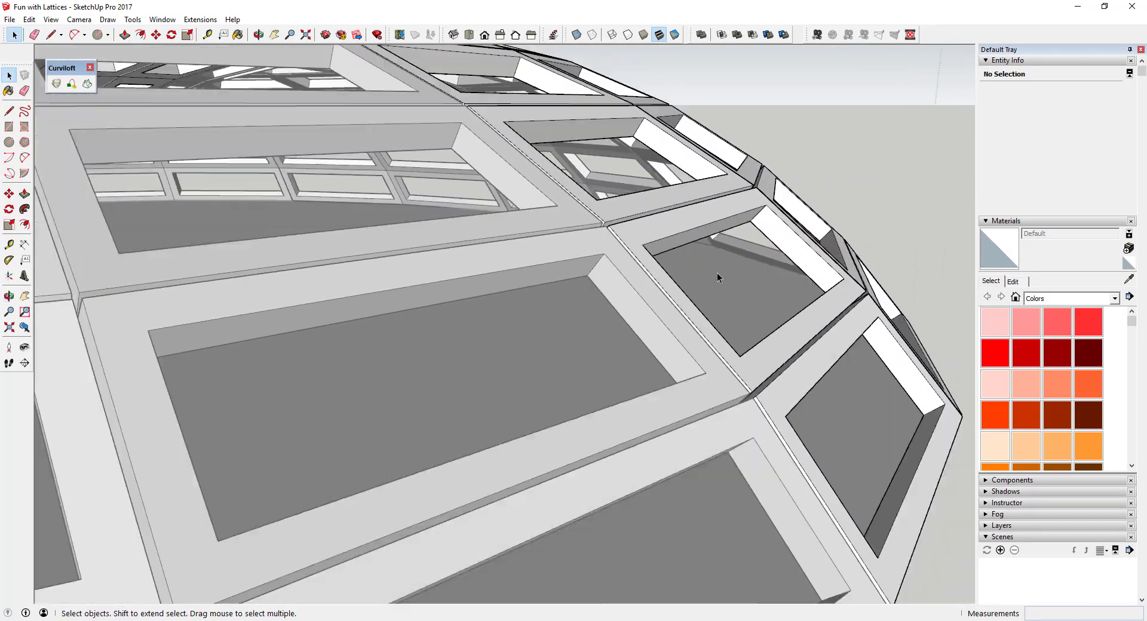
pyautogui.moveTo(802, 278); pyautogui.dragTo(575, 295, button='middle')
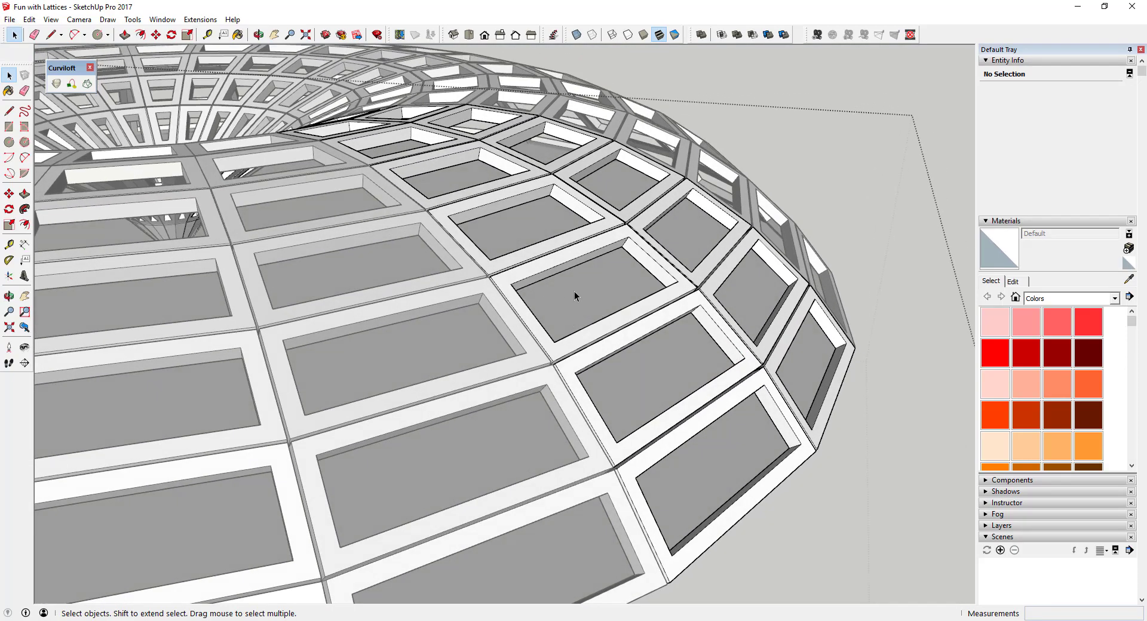
pyautogui.scroll(-4, 612, 282)
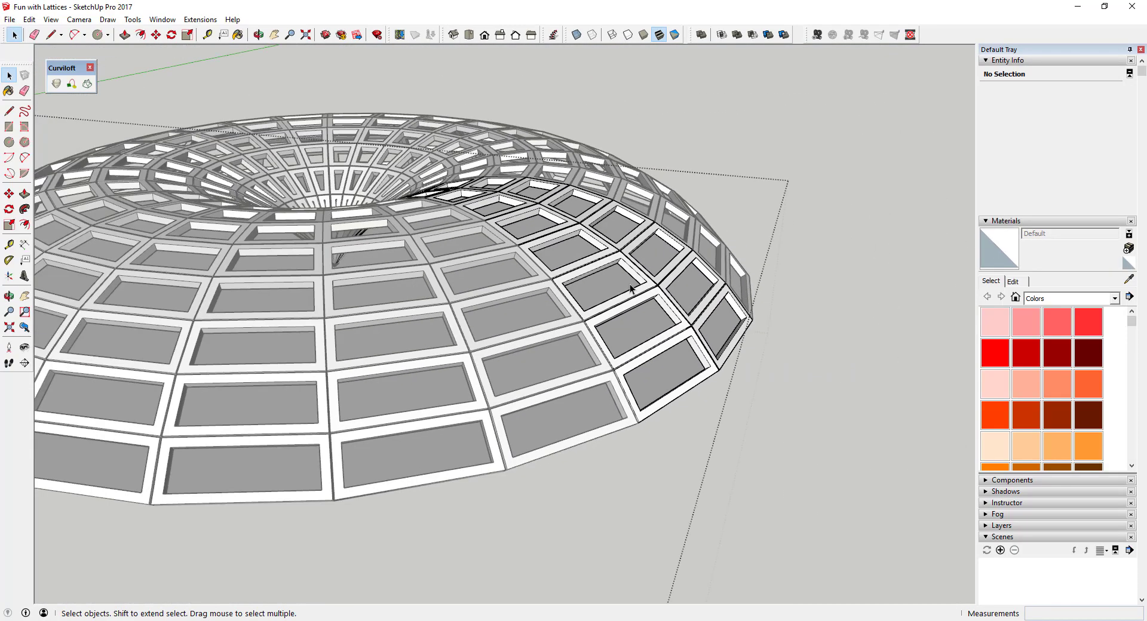
pyautogui.scroll(2, 642, 286)
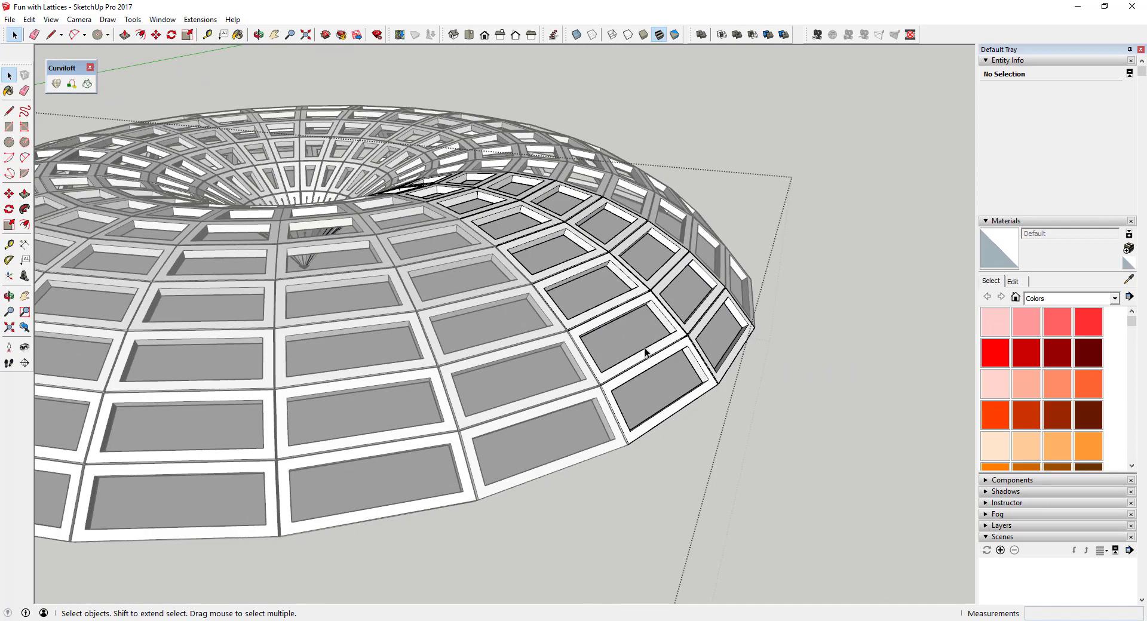
# Step: Examine the underside of the lattice where the frames converge into the central cone
pyautogui.moveTo(645, 353); pyautogui.dragTo(360, 246, button='middle')
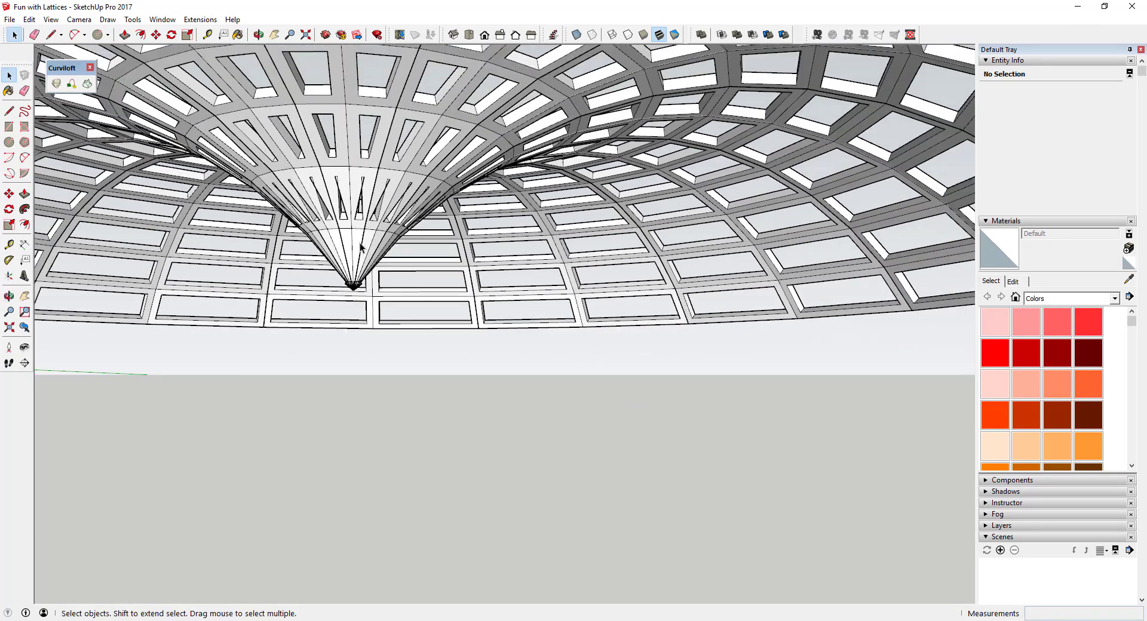
pyautogui.moveTo(360, 203); pyautogui.dragTo(435, 165, button='middle')
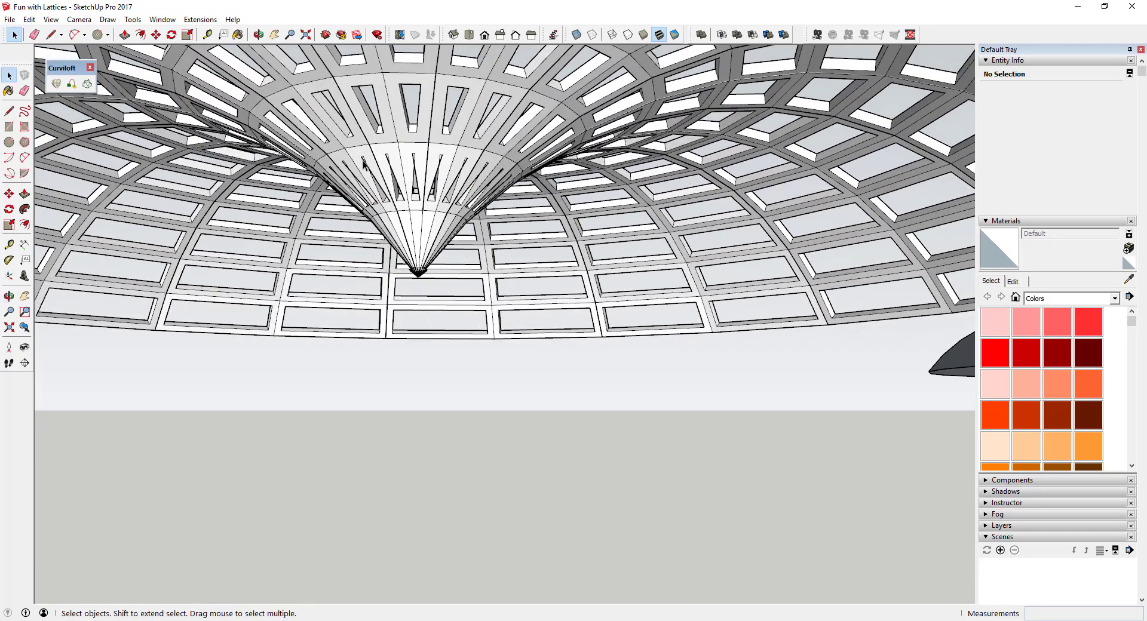
pyautogui.scroll(3, 431, 258)
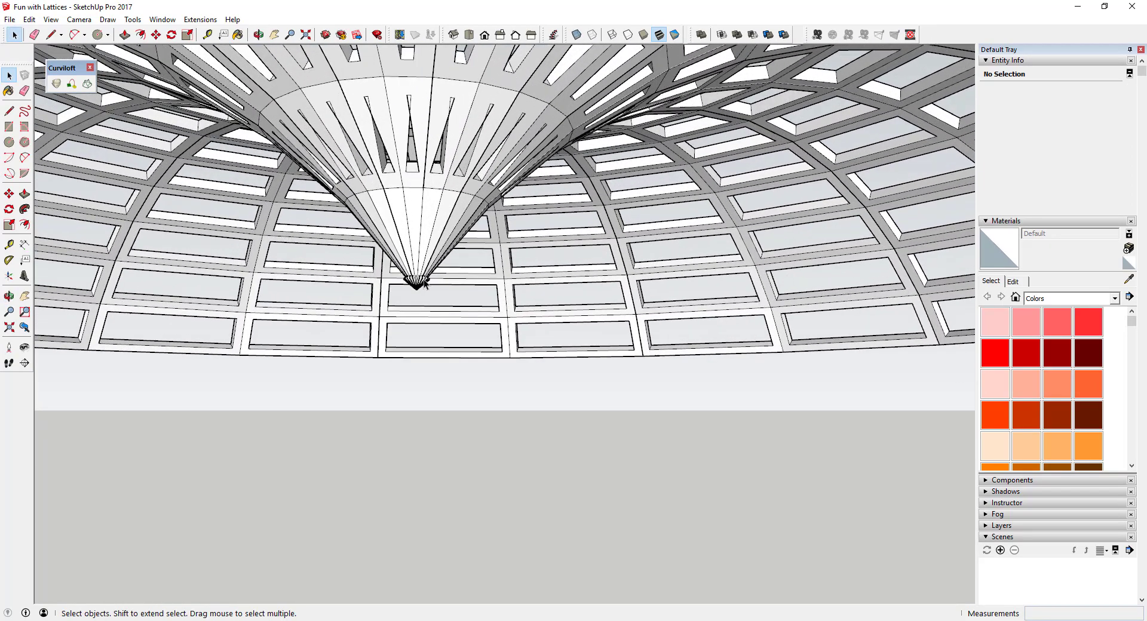
pyautogui.scroll(-1, 449, 290)
pyautogui.scroll(-2, 448, 284)
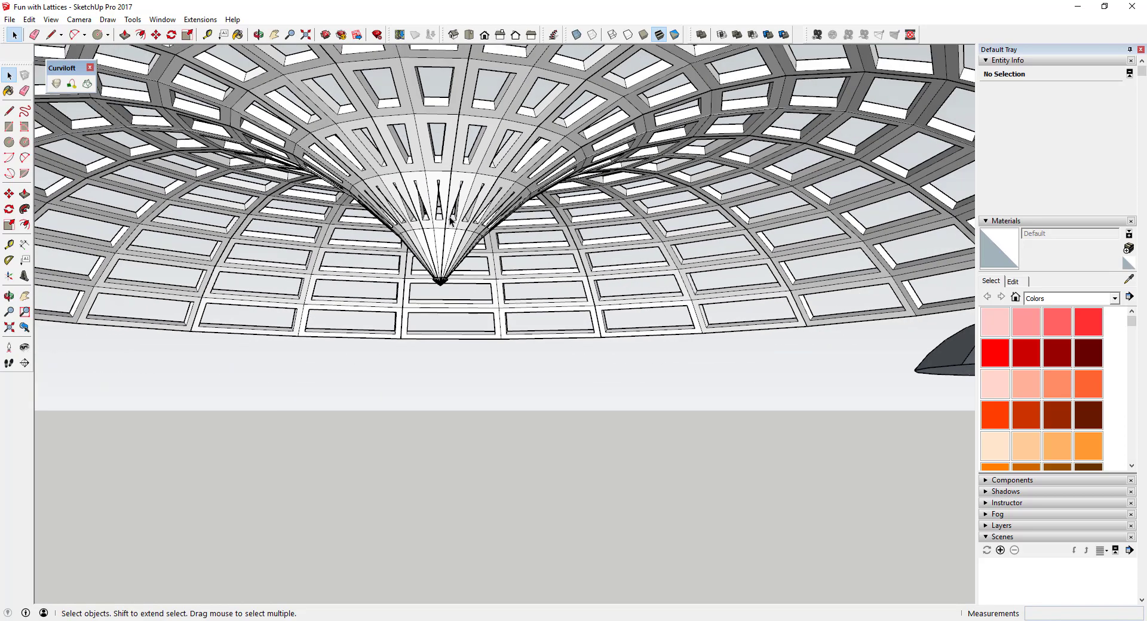
pyautogui.moveTo(451, 209); pyautogui.dragTo(447, 206, button='middle')
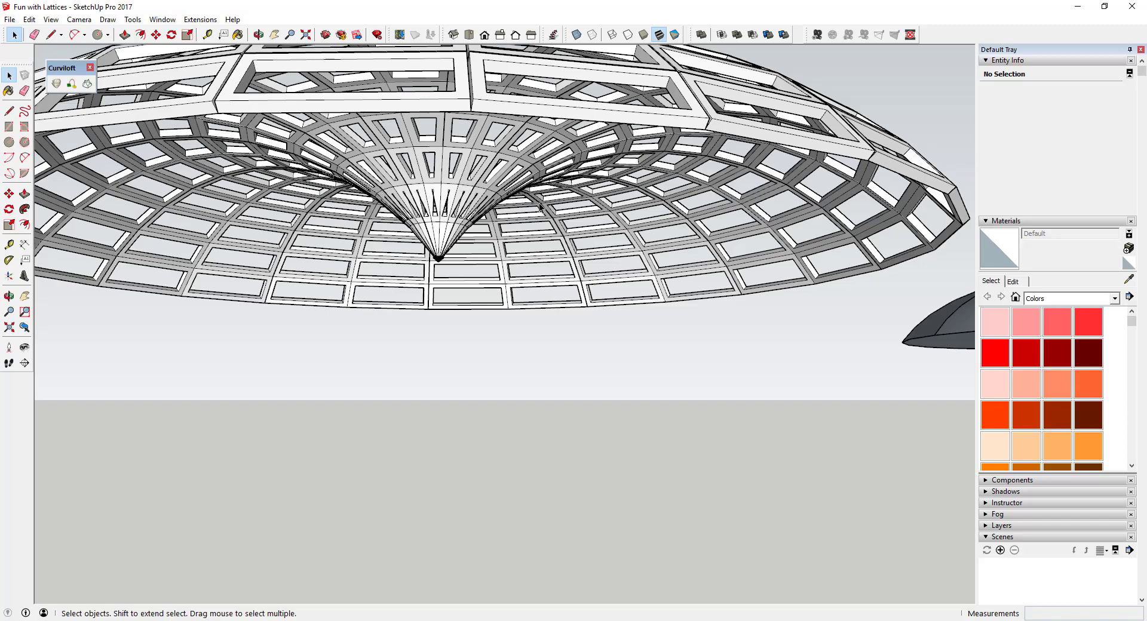
# Step: Undo the .5 lattice and examine the point where the segment surfaces meet at the ring's center
pyautogui.scroll(-4, 741, 191)
pyautogui.moveTo(715, 198); pyautogui.dragTo(581, 353, button='middle')
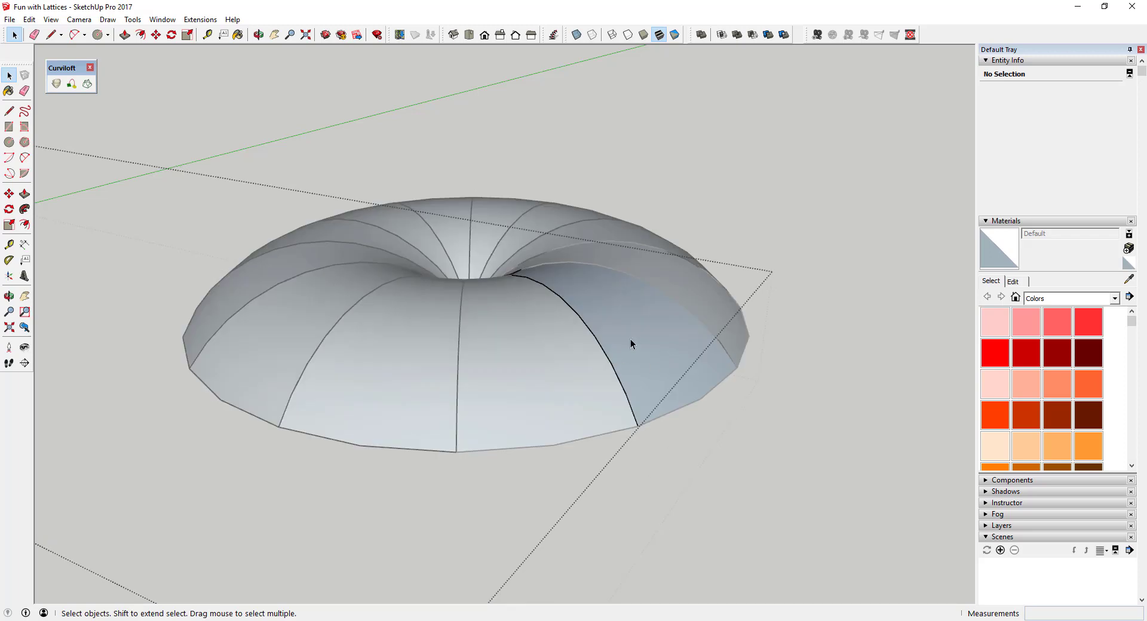
pyautogui.moveTo(630, 339); pyautogui.dragTo(651, 514, button='middle')
pyautogui.scroll(5, 478, 245)
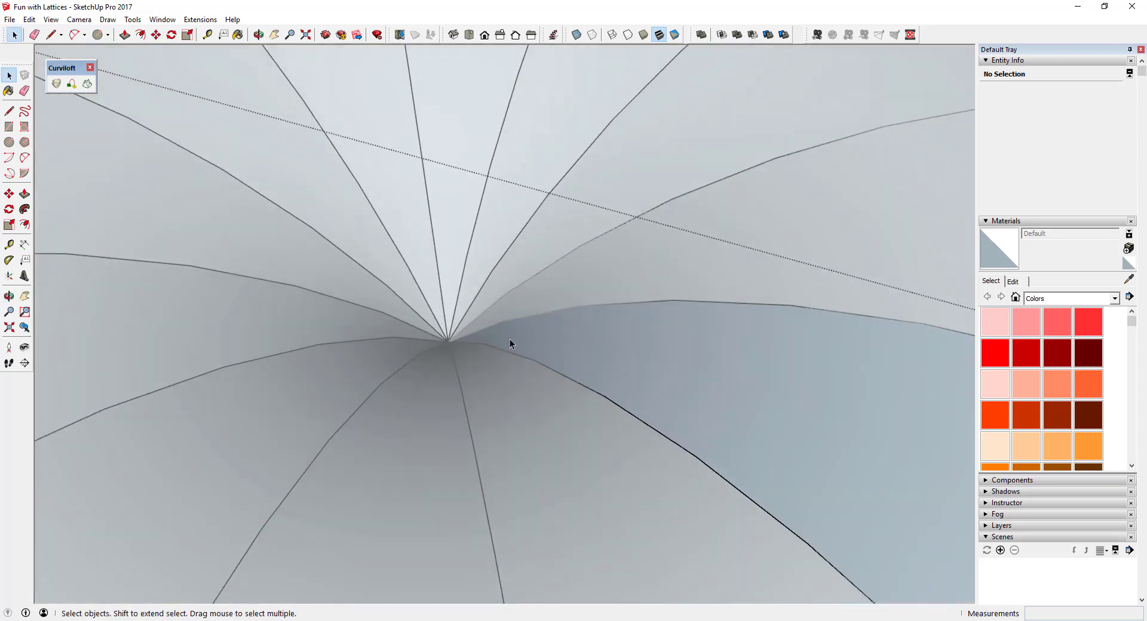
# Step: Turn on the display of hidden geometry to reveal the segment's hidden edges around the ring's center
pyautogui.moveTo(507, 342); pyautogui.dragTo(478, 412, button='middle')
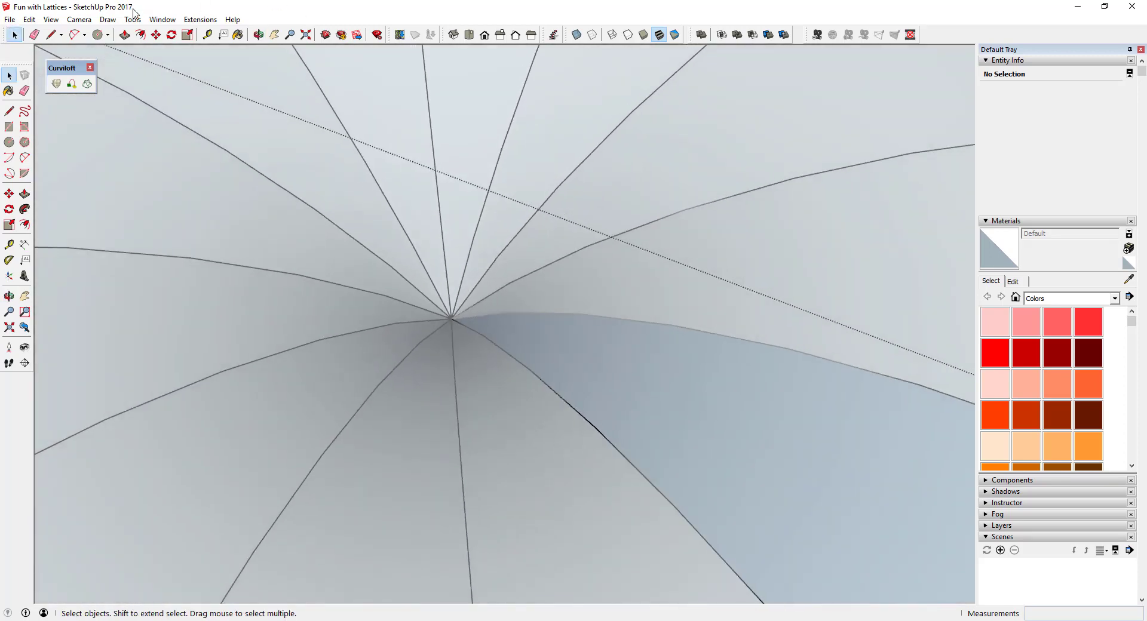
pyautogui.click(50, 20)
pyautogui.click(66, 65)
pyautogui.moveTo(516, 340); pyautogui.dragTo(529, 308, button='middle')
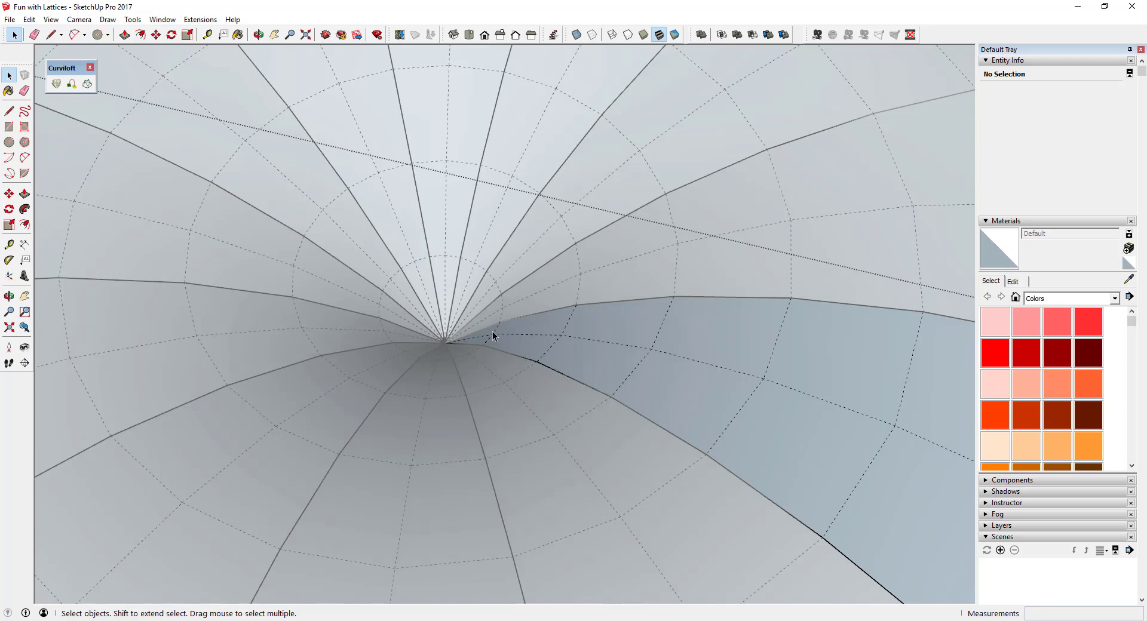
pyautogui.moveTo(494, 336); pyautogui.dragTo(483, 356, button='middle')
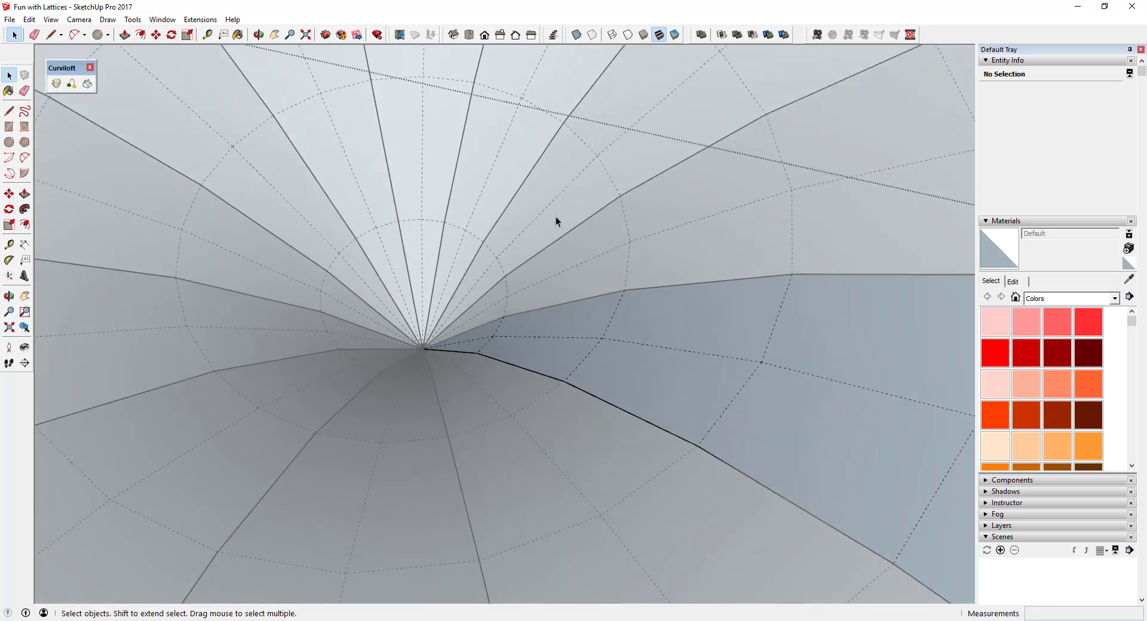
# Step: Select both soft edges crossing the segment on the second ring out from the center point and turn off their Soft property
pyautogui.click(591, 352)
pyautogui.keyDown('ctrl'); pyautogui.click(615, 322); pyautogui.keyUp('ctrl')
pyautogui.keyDown('shift'); pyautogui.click(615, 321); pyautogui.keyUp('shift')
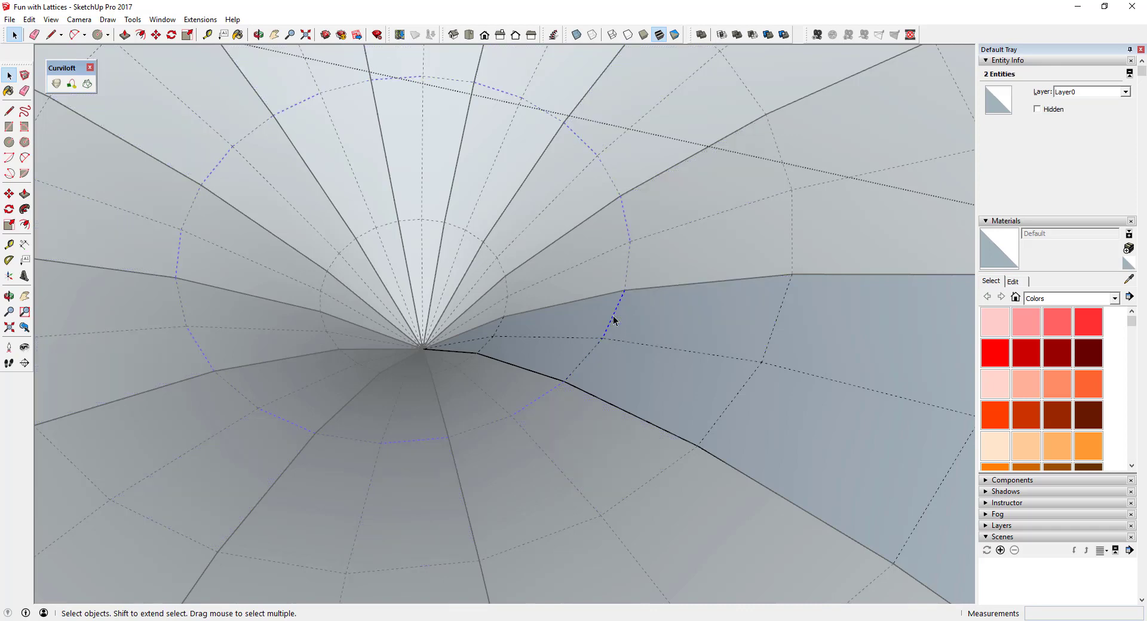
pyautogui.keyDown('shift'); pyautogui.click(594, 354); pyautogui.keyUp('shift')
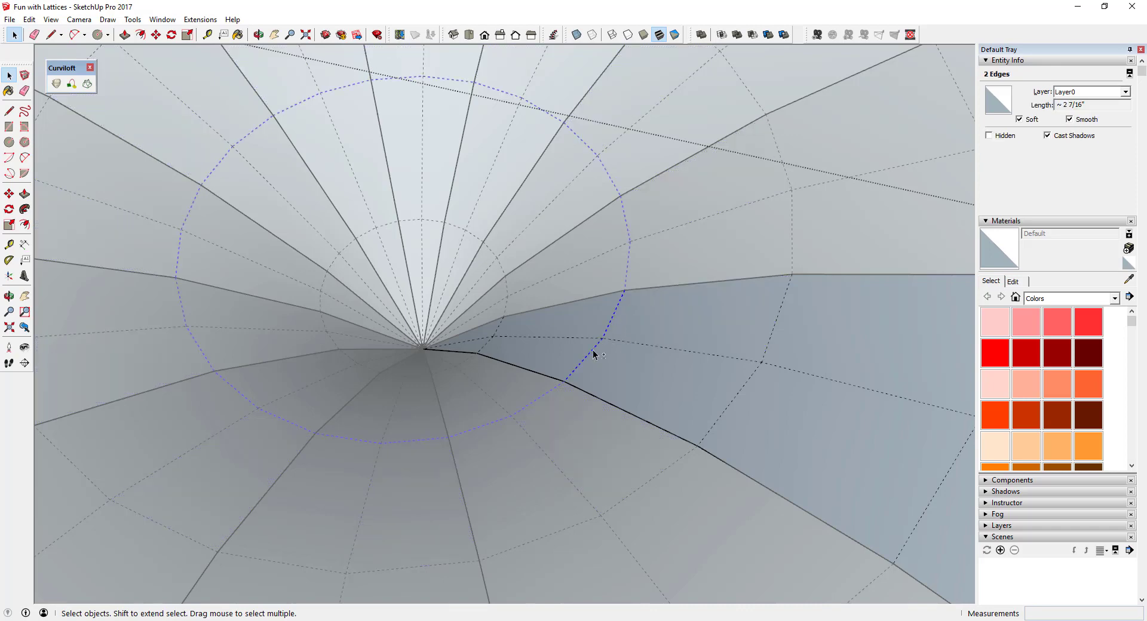
pyautogui.click(76, 19)
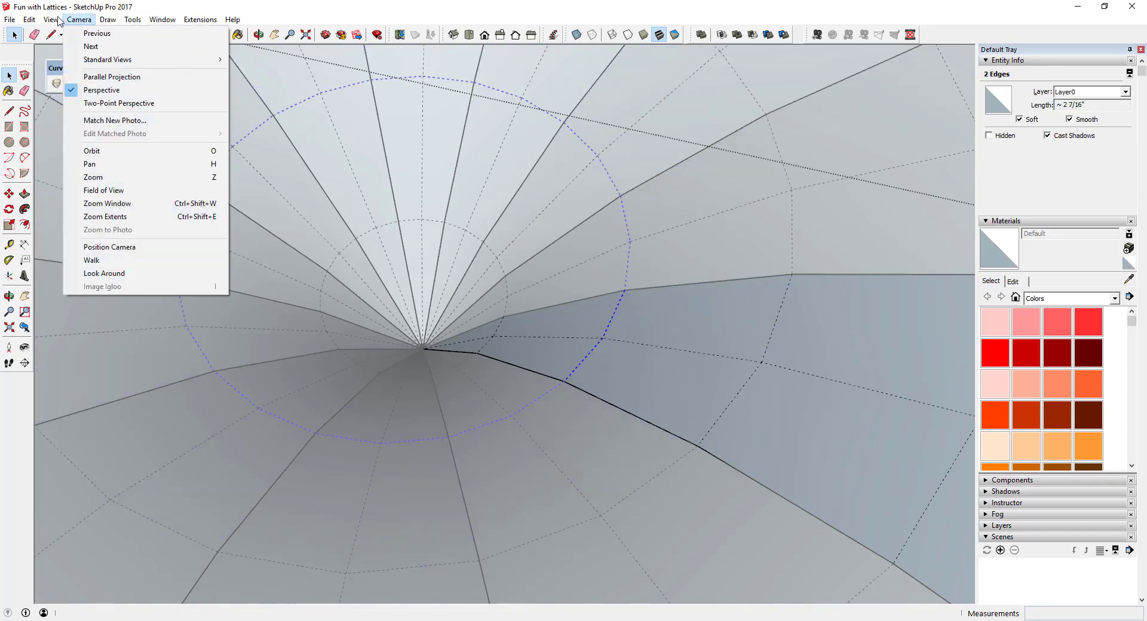
pyautogui.moveTo(51, 20)
pyautogui.click(1019, 119)
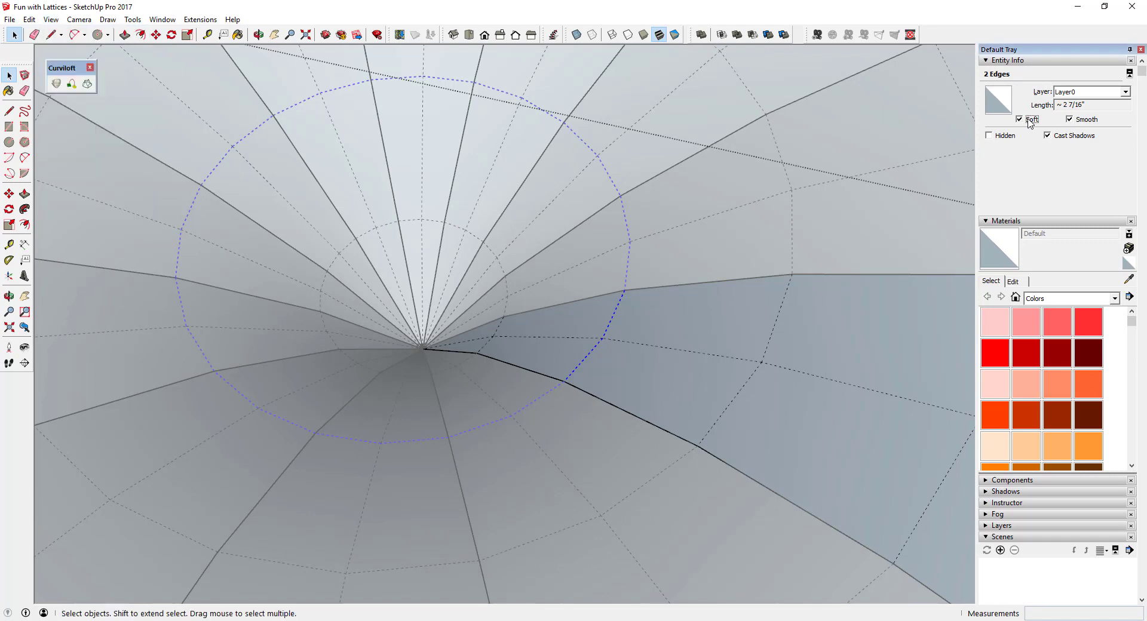
# Step: Delete the segment's faces and edges between the unsoftened ring edges and the center point
pyautogui.click(685, 362)
pyautogui.moveTo(685, 362); pyautogui.dragTo(888, 281, button='middle')
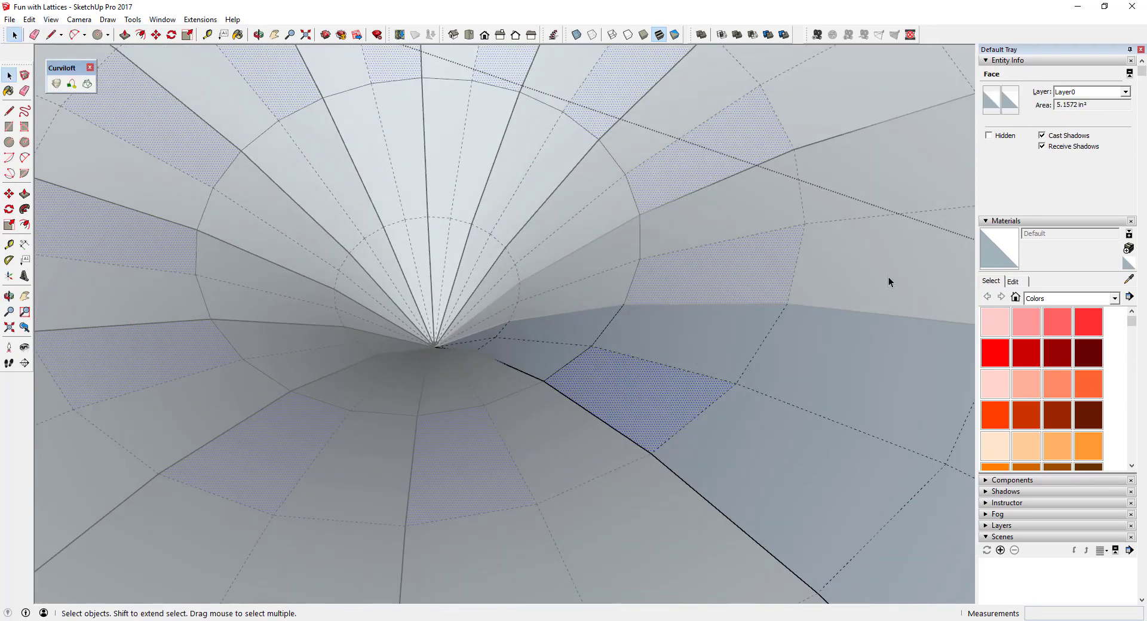
pyautogui.click(585, 347)
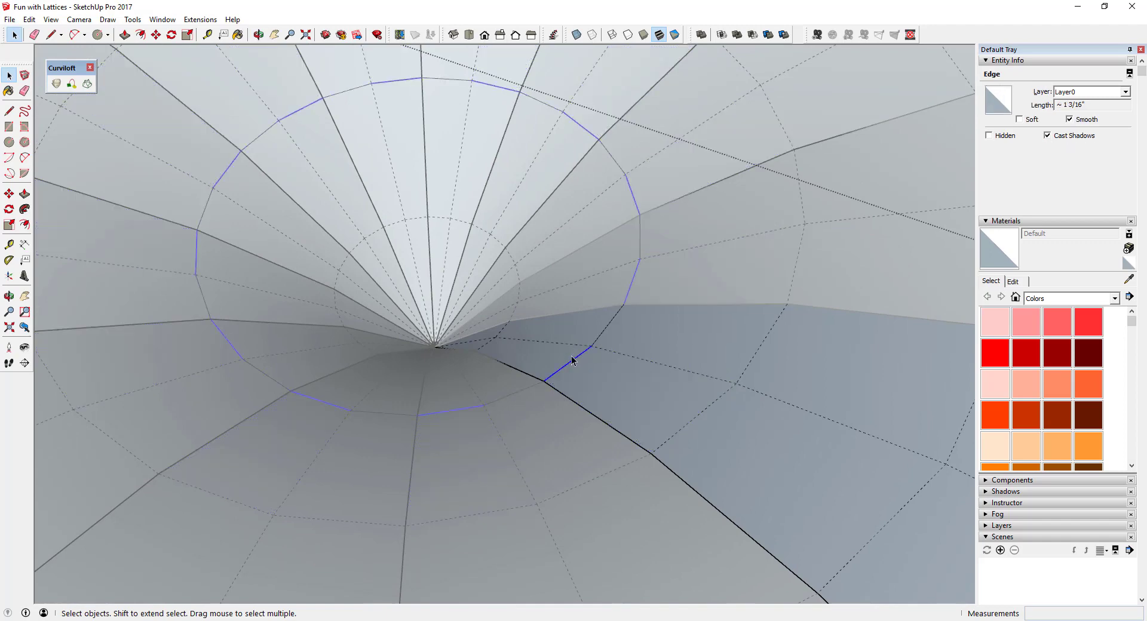
pyautogui.hotkey('ctrl', 'z')
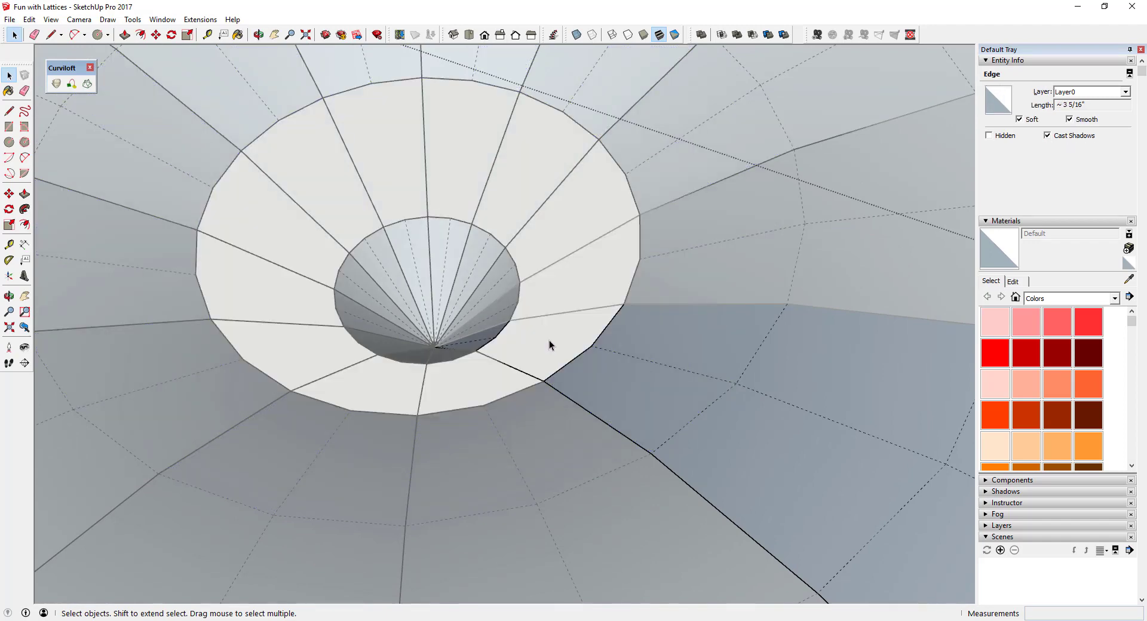
pyautogui.hotkey('ctrl', 'z')
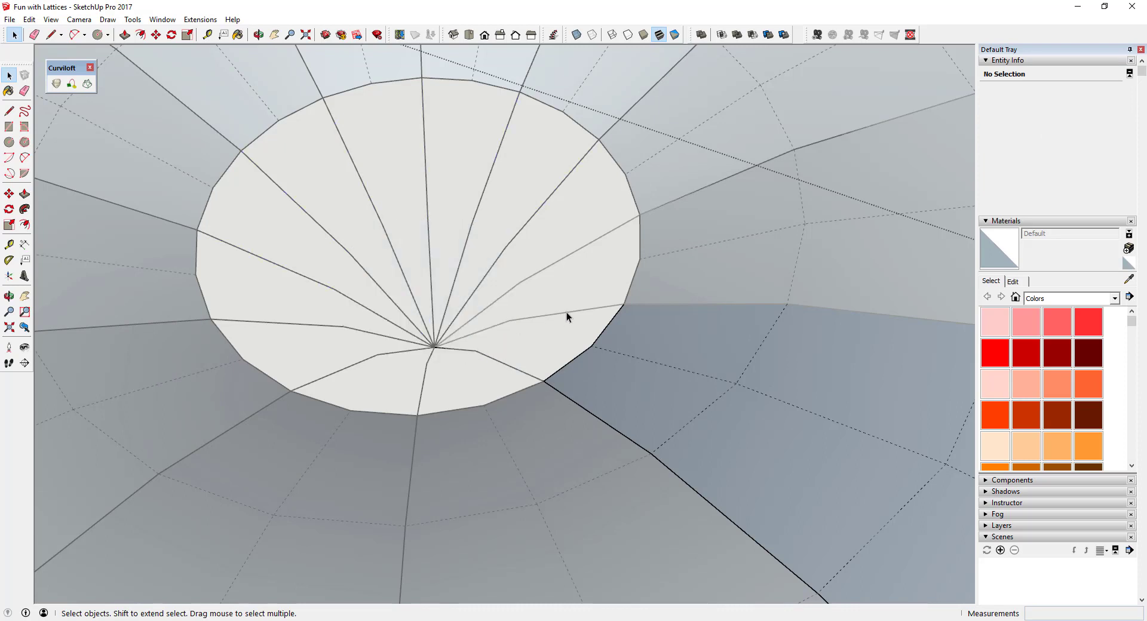
pyautogui.hotkey('ctrl', 'z')
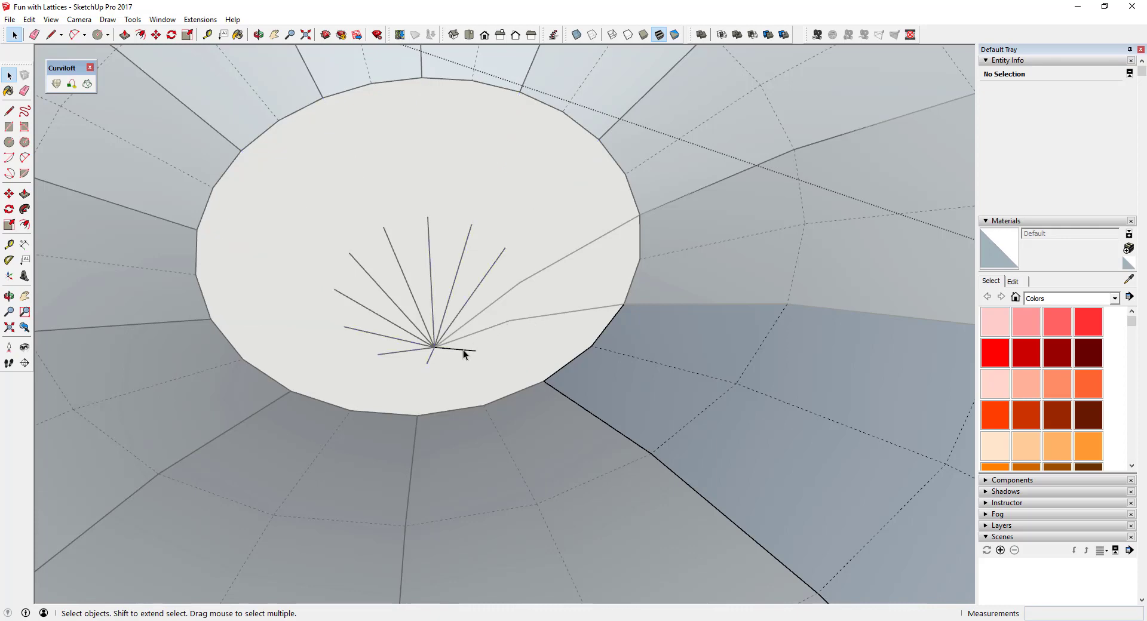
pyautogui.hotkey('ctrl', 'z')
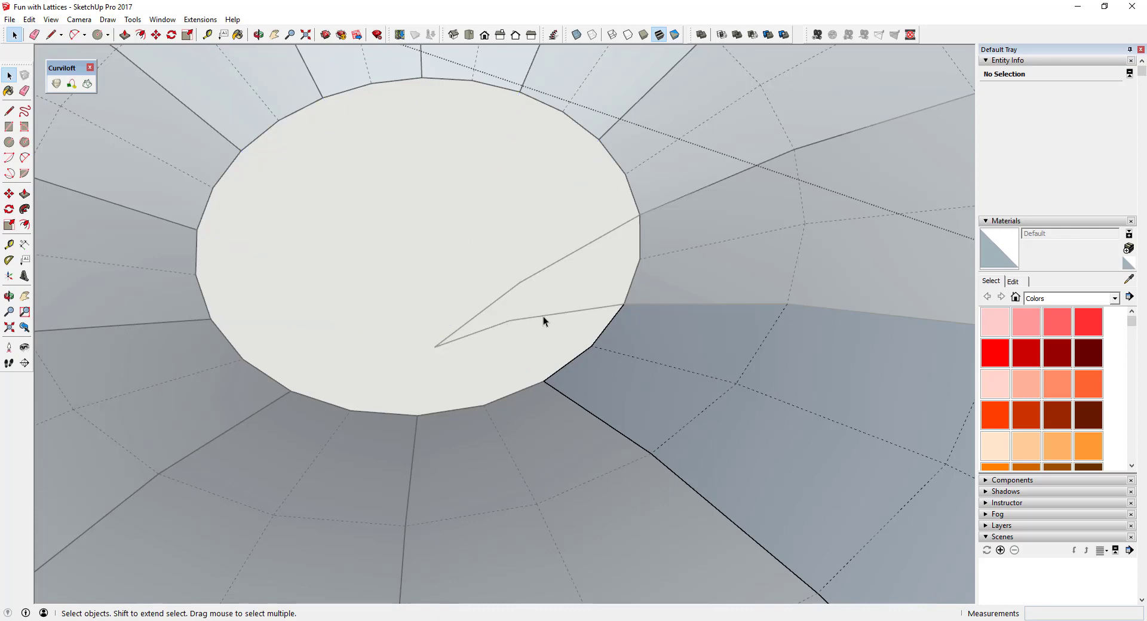
# Step: Delete the two leftover loose curves that run across the central opening
pyautogui.scroll(-2, 564, 317)
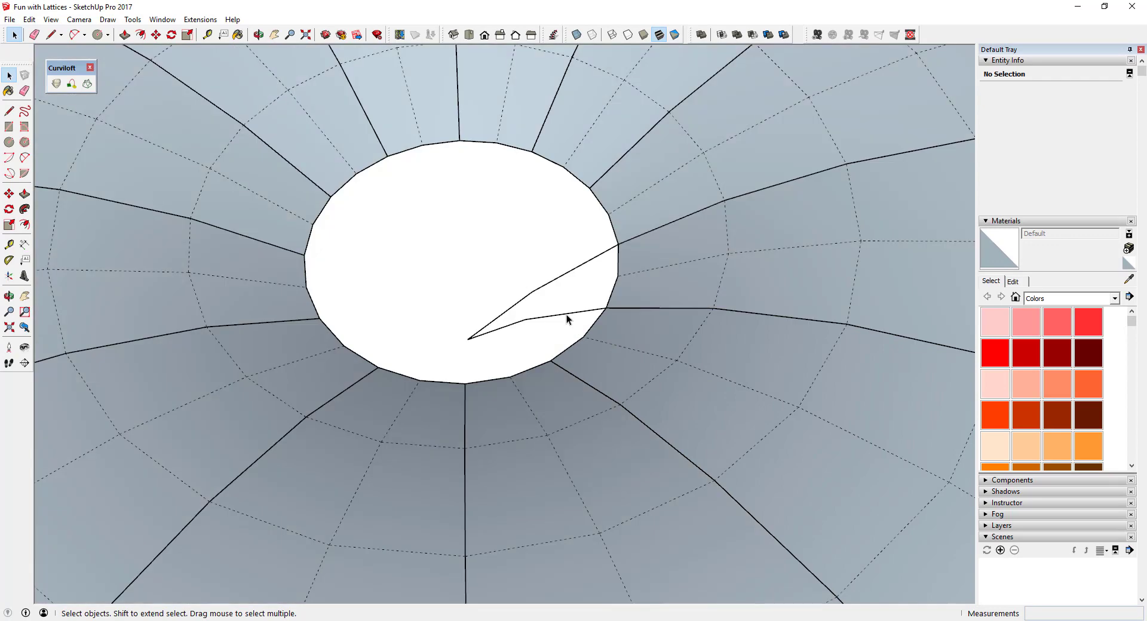
pyautogui.click(566, 315)
pyautogui.keyDown('shift'); pyautogui.click(551, 284); pyautogui.keyUp('shift')
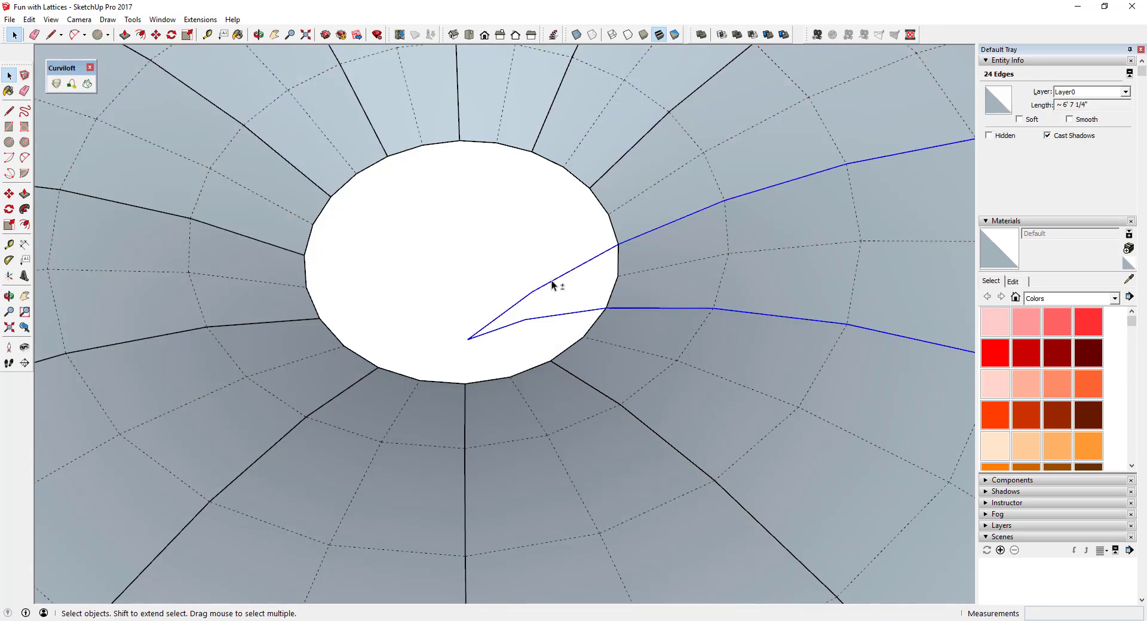
pyautogui.hotkey('ctrl', 'z')
# Step: Turn off the display of hidden geometry on the whole canopy
pyautogui.scroll(-5, 548, 289)
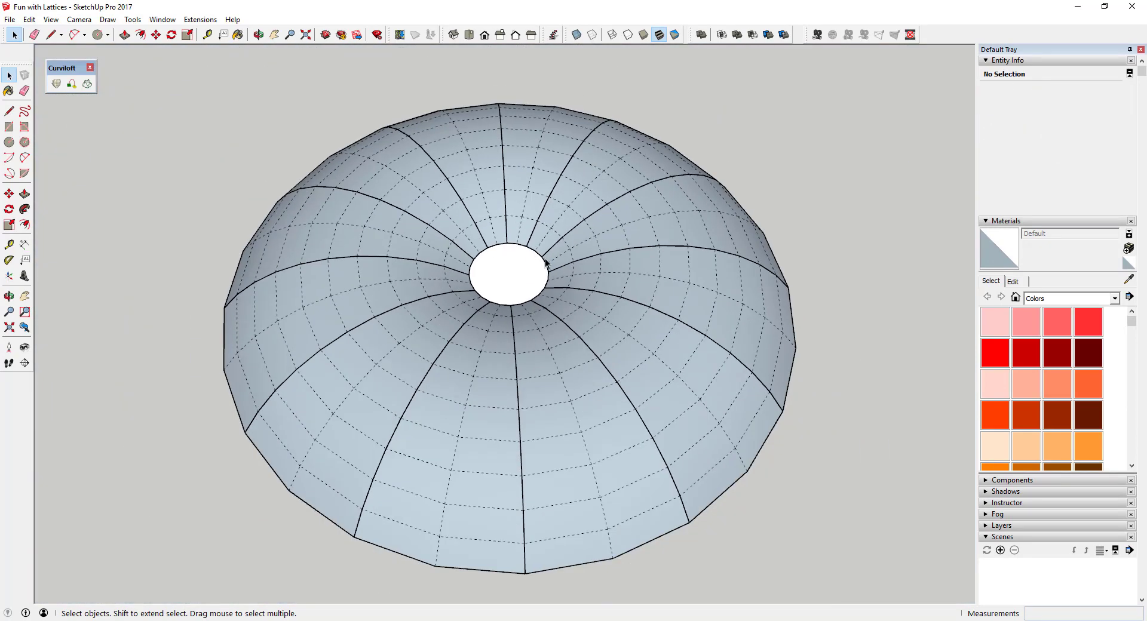
pyautogui.moveTo(631, 405); pyautogui.dragTo(514, 286, button='middle')
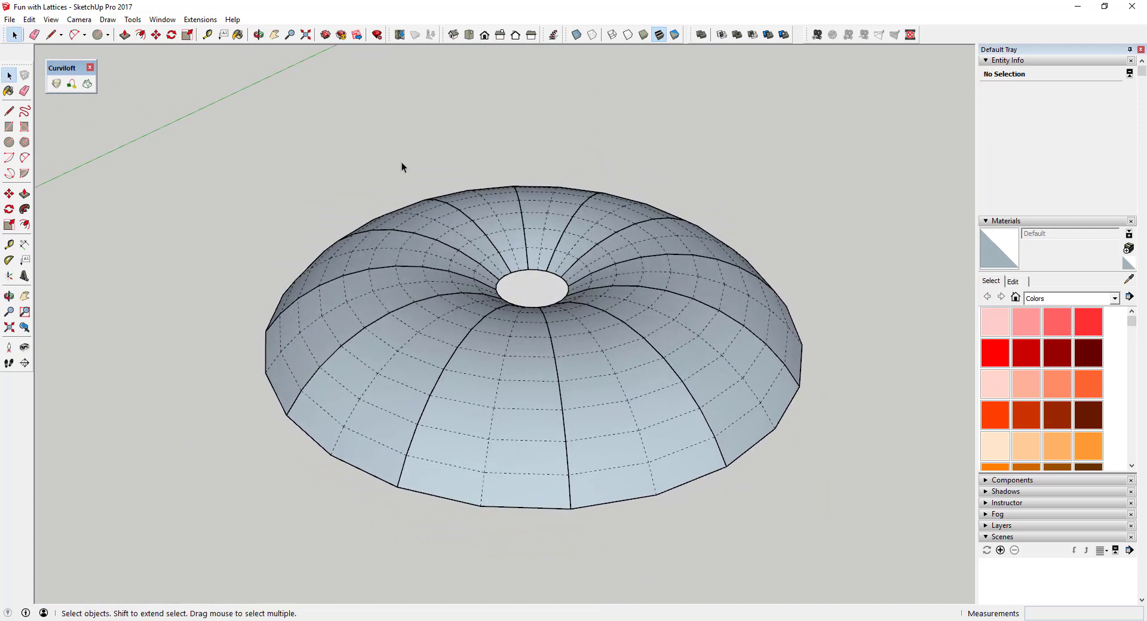
pyautogui.click(79, 19)
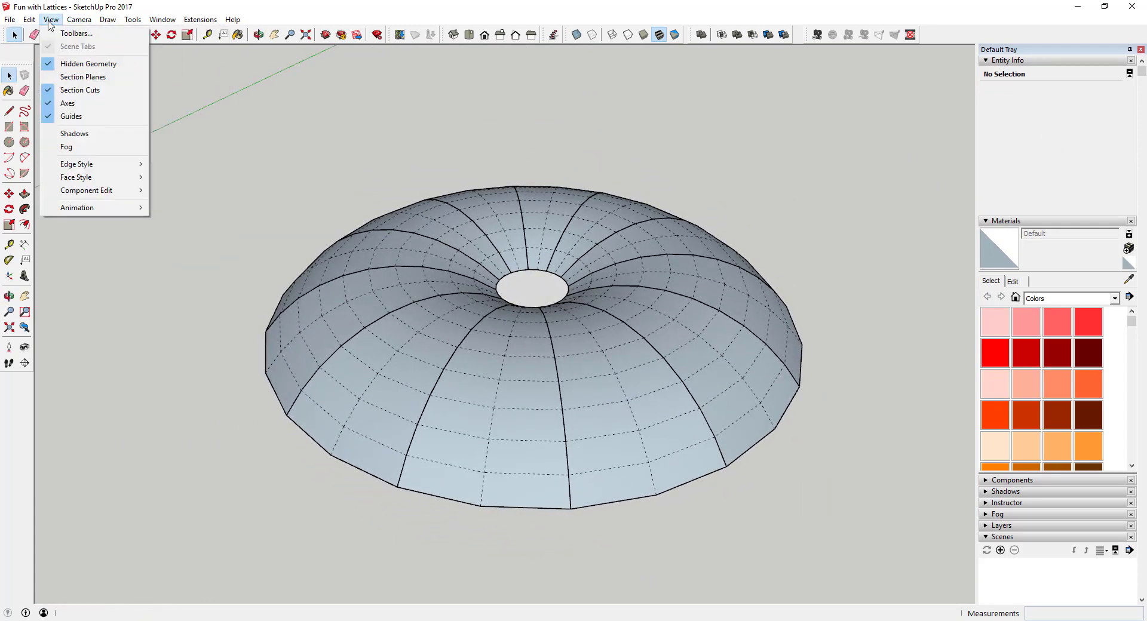
pyautogui.click(90, 62)
# Step: Open the front segment, select its surface and generate a lattice with width .5, depth .5, pane inset .25 and no pane material
pyautogui.moveTo(601, 378); pyautogui.dragTo(593, 422, button='middle')
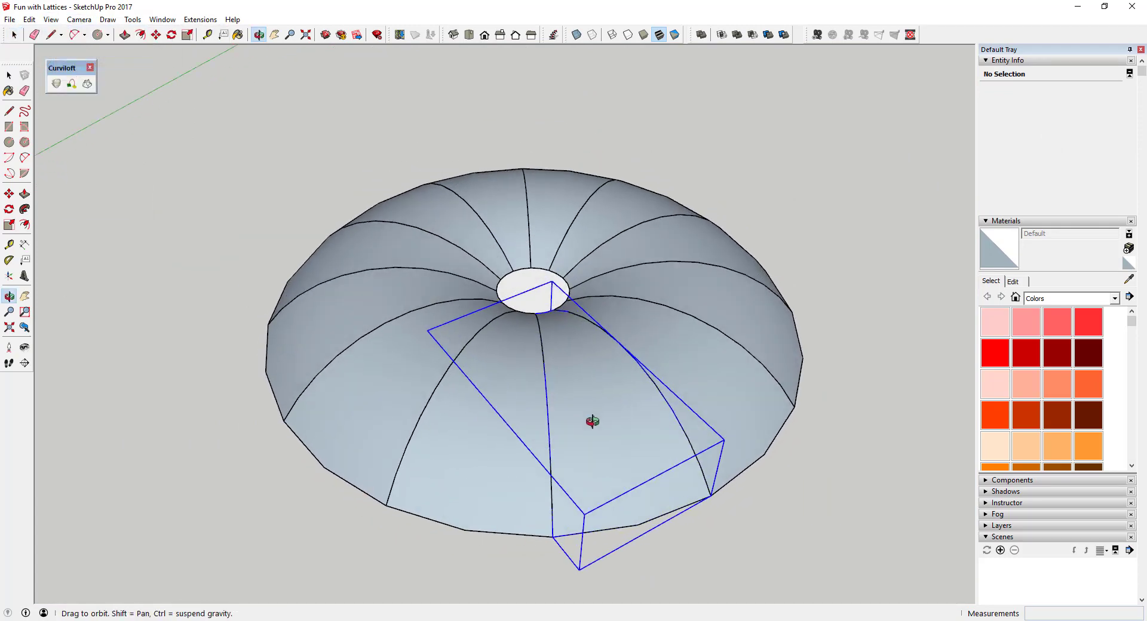
pyautogui.doubleClick(594, 410)
pyautogui.click(597, 392)
pyautogui.click(193, 19)
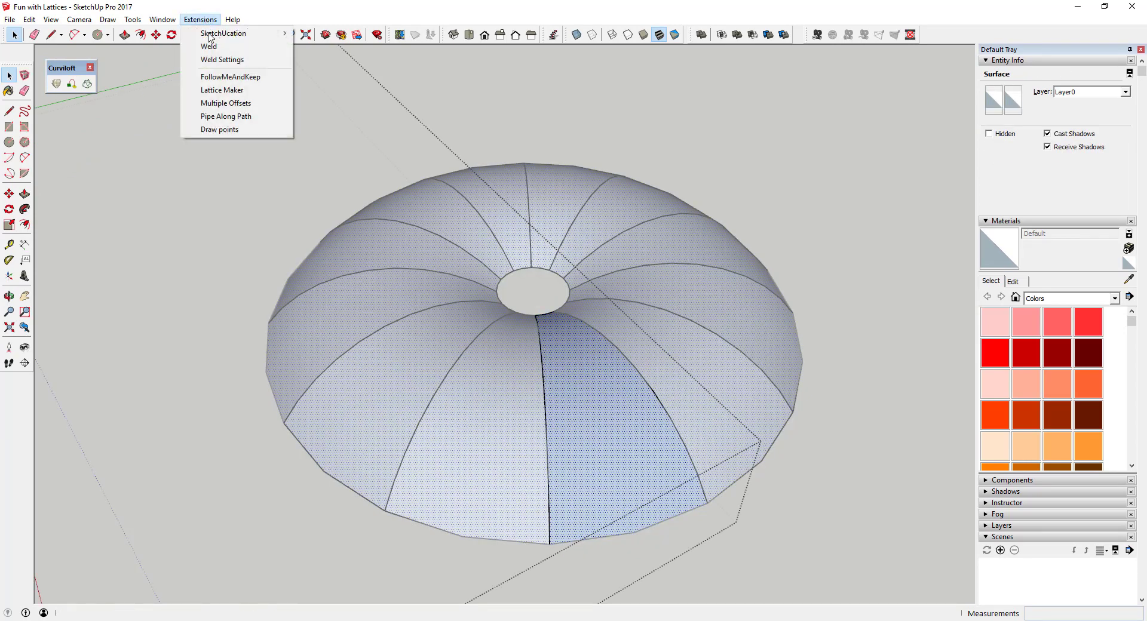
pyautogui.click(242, 90)
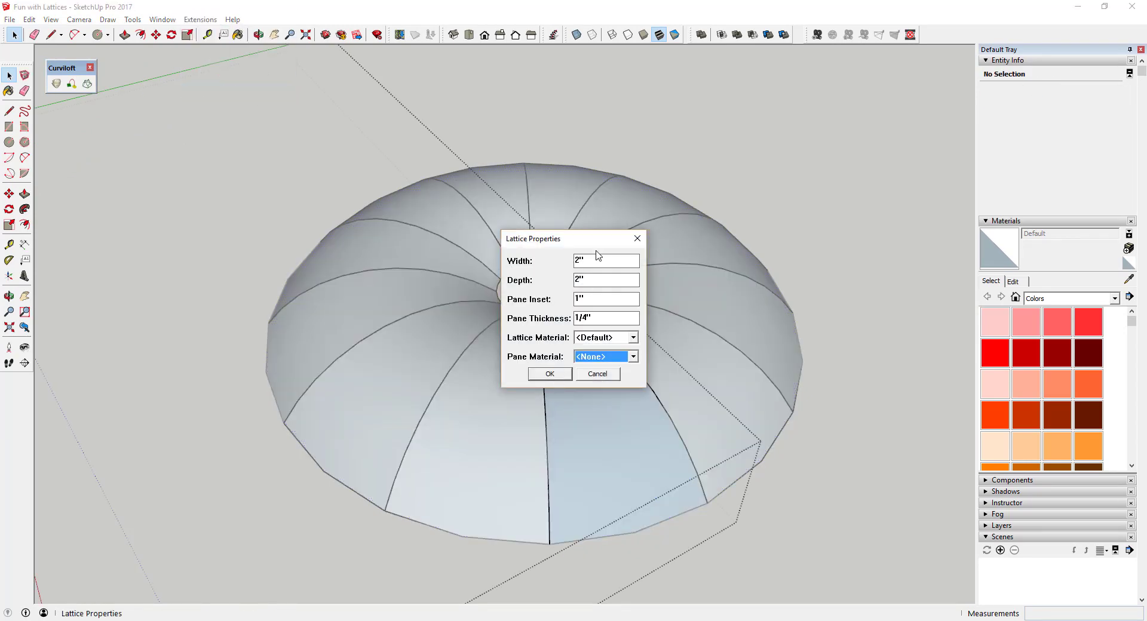
pyautogui.press('Tab')
pyautogui.press('Tab')
pyautogui.press('Tab')
pyautogui.write('.5')
pyautogui.press('Tab')
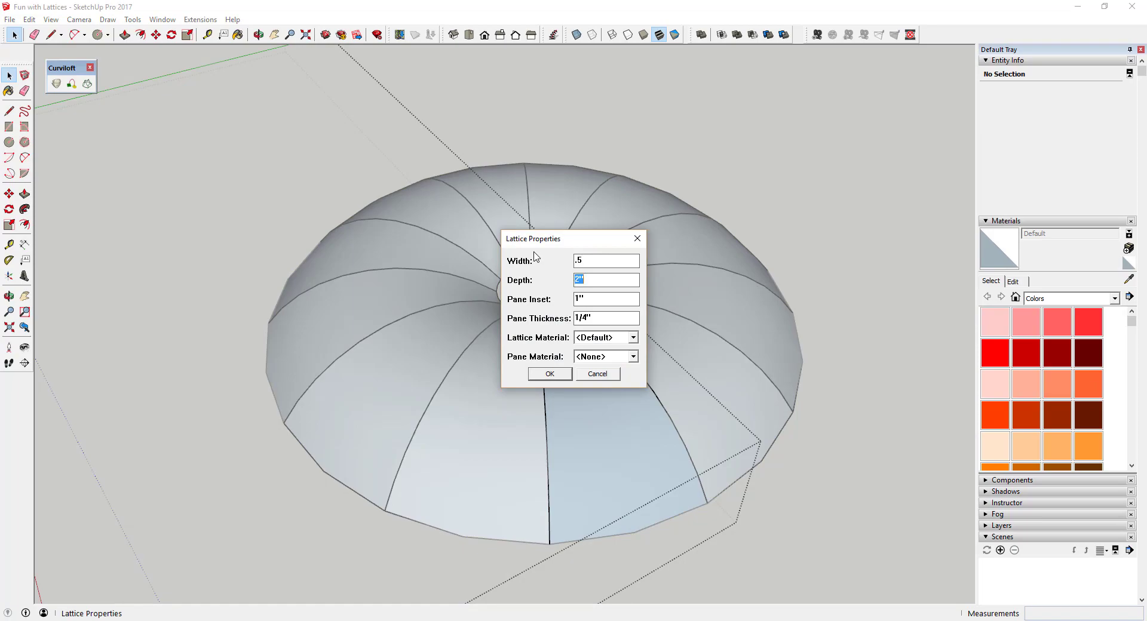
pyautogui.write('.5')
pyautogui.press('Tab')
pyautogui.write('.25')
pyautogui.press('Return')
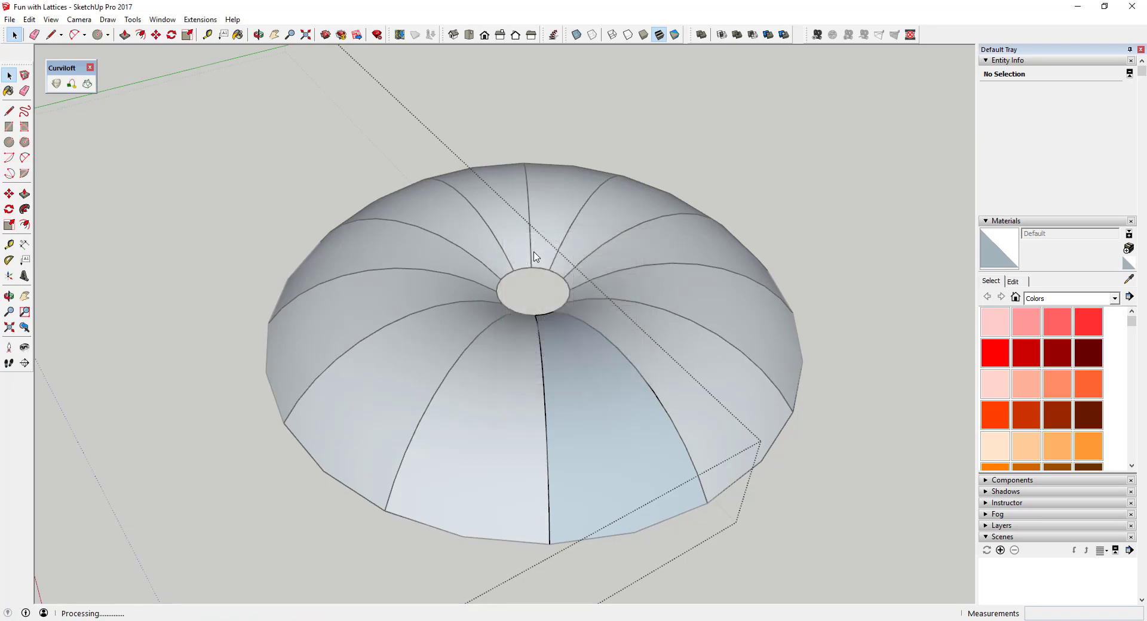
pyautogui.scroll(5, 531, 275)
pyautogui.moveTo(556, 311); pyautogui.dragTo(563, 466, button='middle')
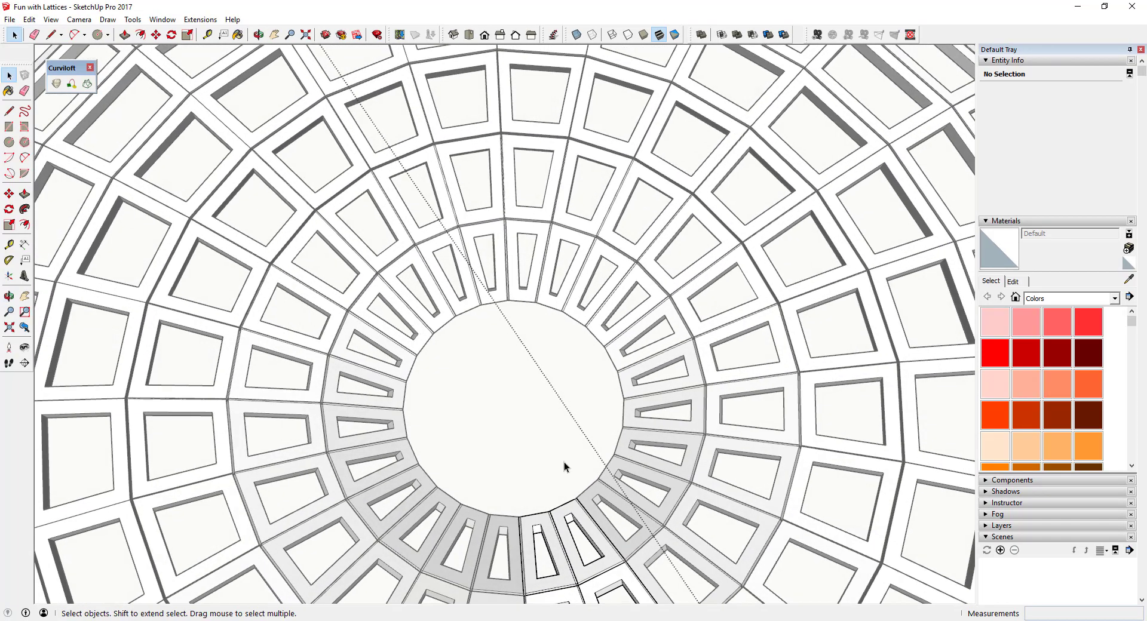
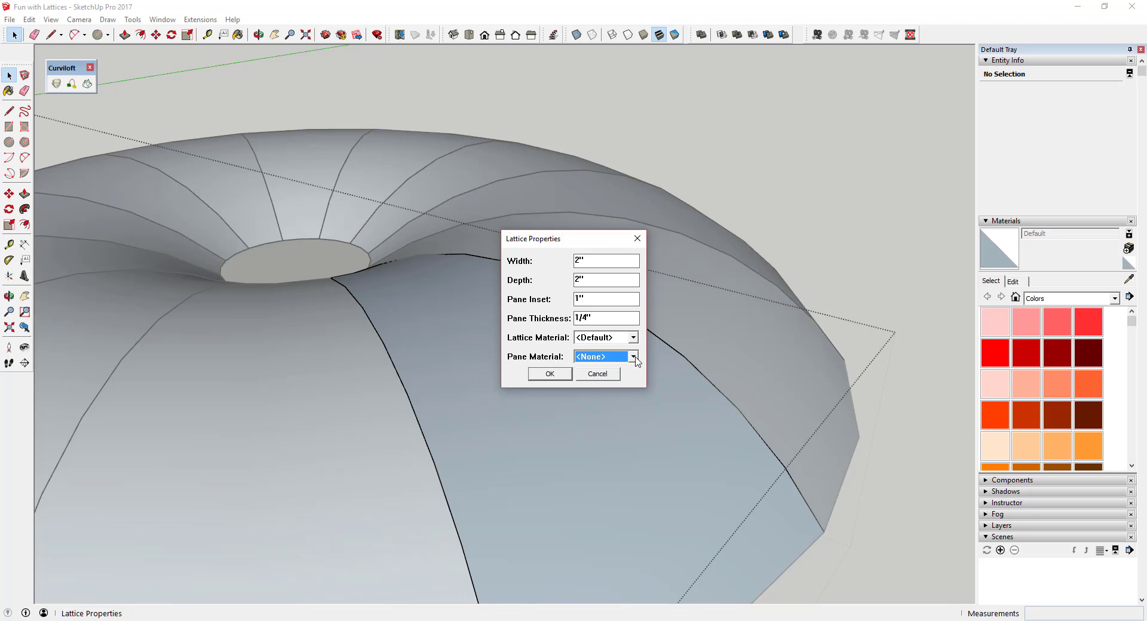
# Step: Generate a lattice from the segment's surface with width .5, depth .5, pane inset .25 and 'Glass' as pane material
pyautogui.click(633, 357)
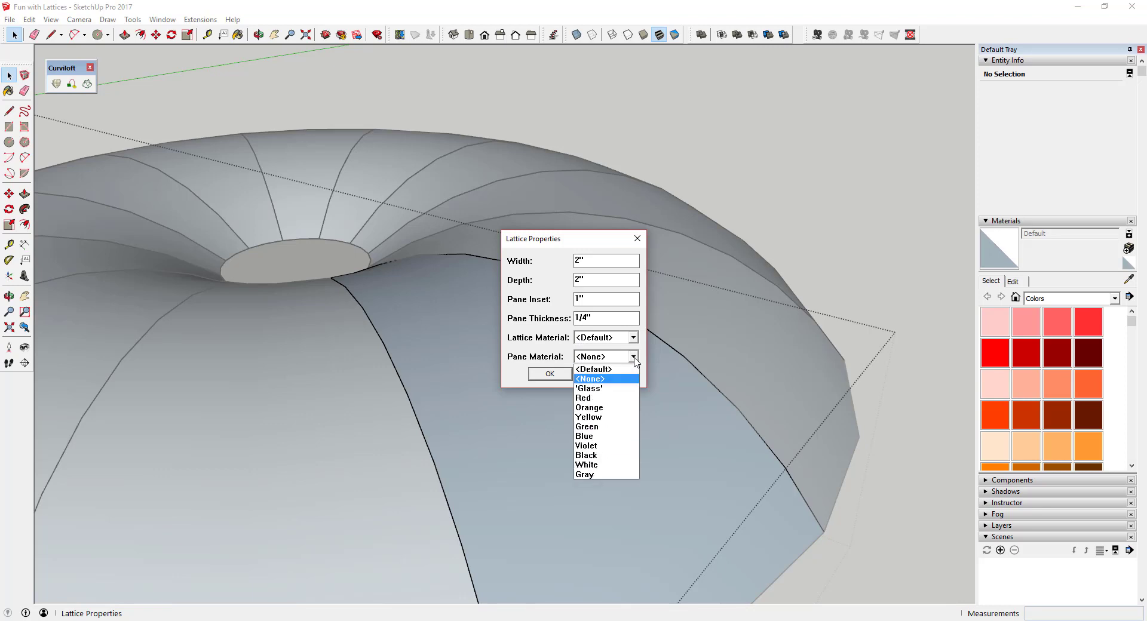
pyautogui.click(604, 389)
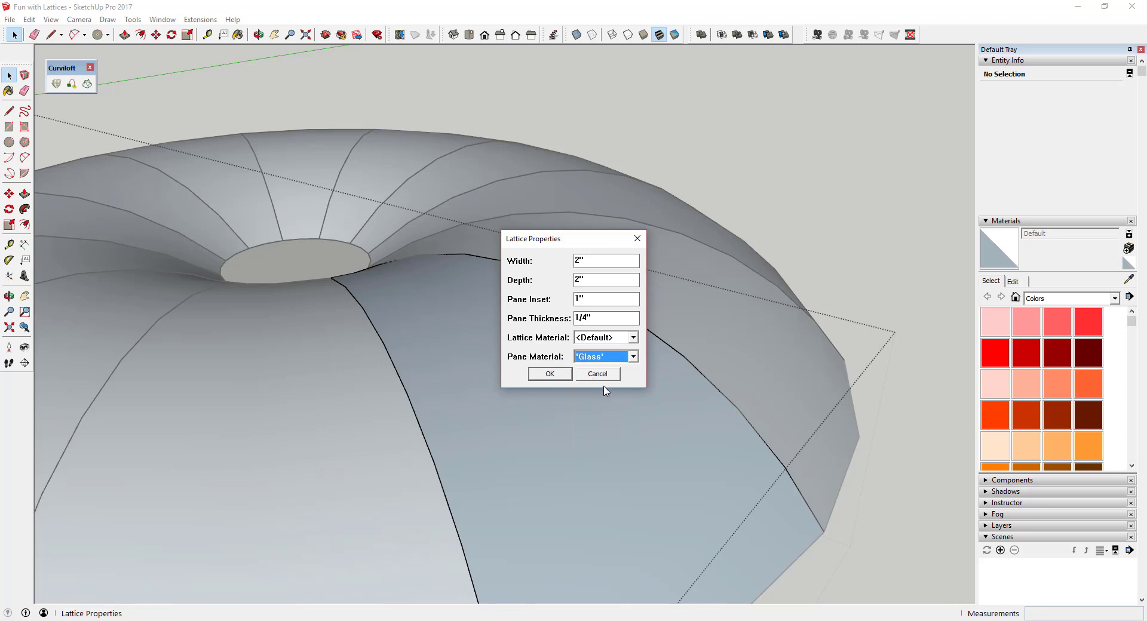
pyautogui.click(585, 261)
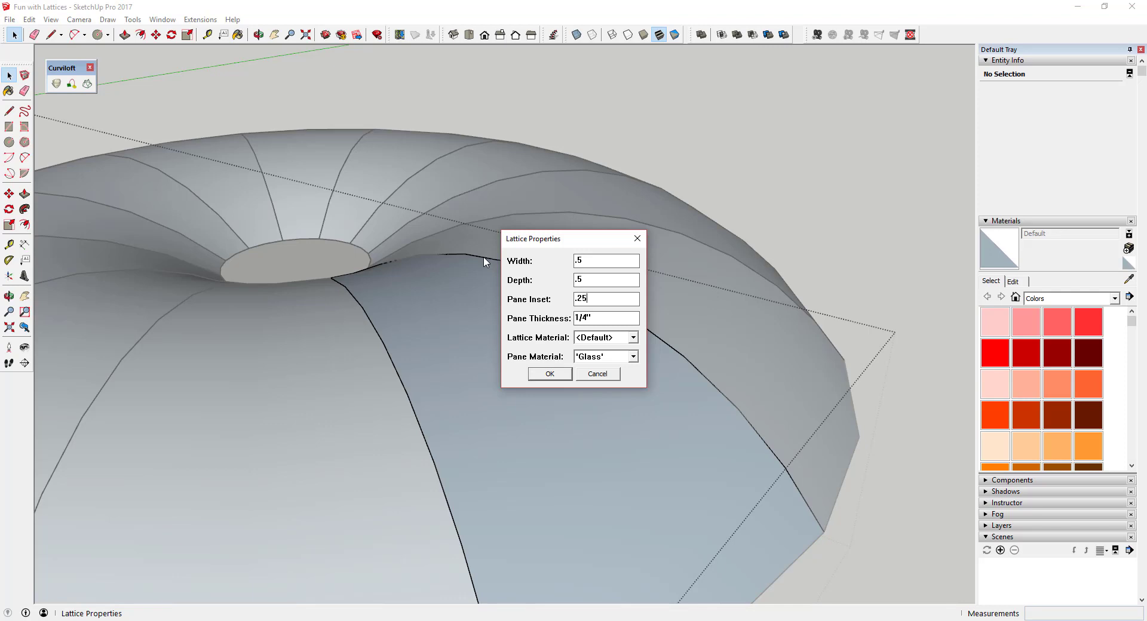
pyautogui.press('Tab')
pyautogui.write('18')
pyautogui.click(550, 374)
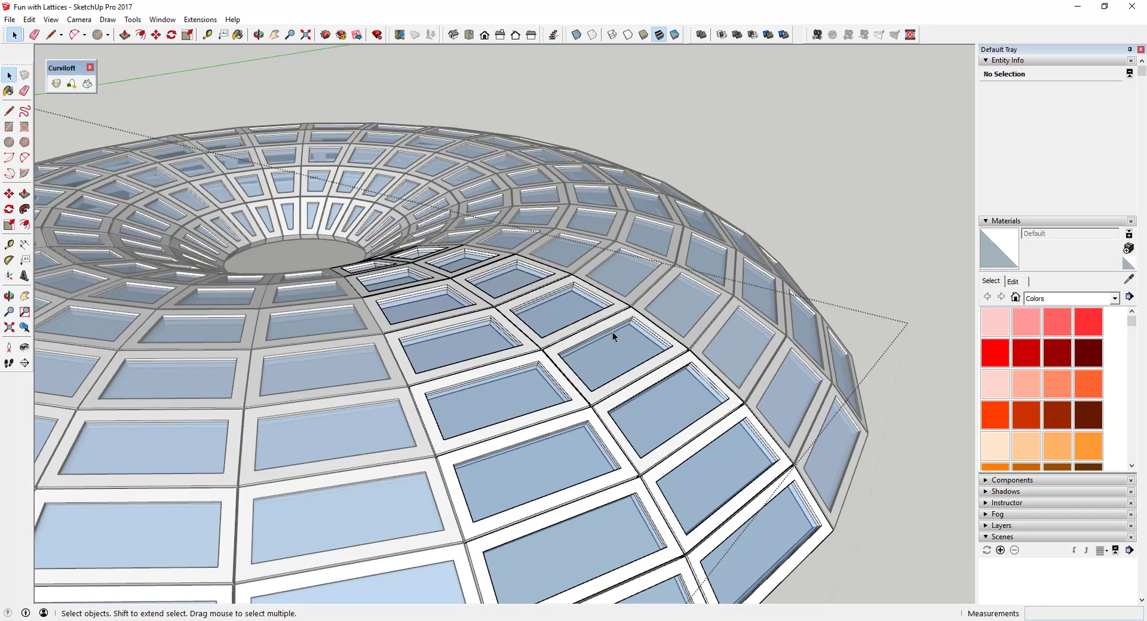
# Step: Examine the glass panes and lattice frames around the outside of the canopy and its central opening
pyautogui.moveTo(604, 459); pyautogui.dragTo(571, 422, button='middle')
pyautogui.scroll(-3, 517, 370)
pyautogui.scroll(2, 579, 370)
pyautogui.moveTo(578, 370); pyautogui.dragTo(249, 187, button='middle')
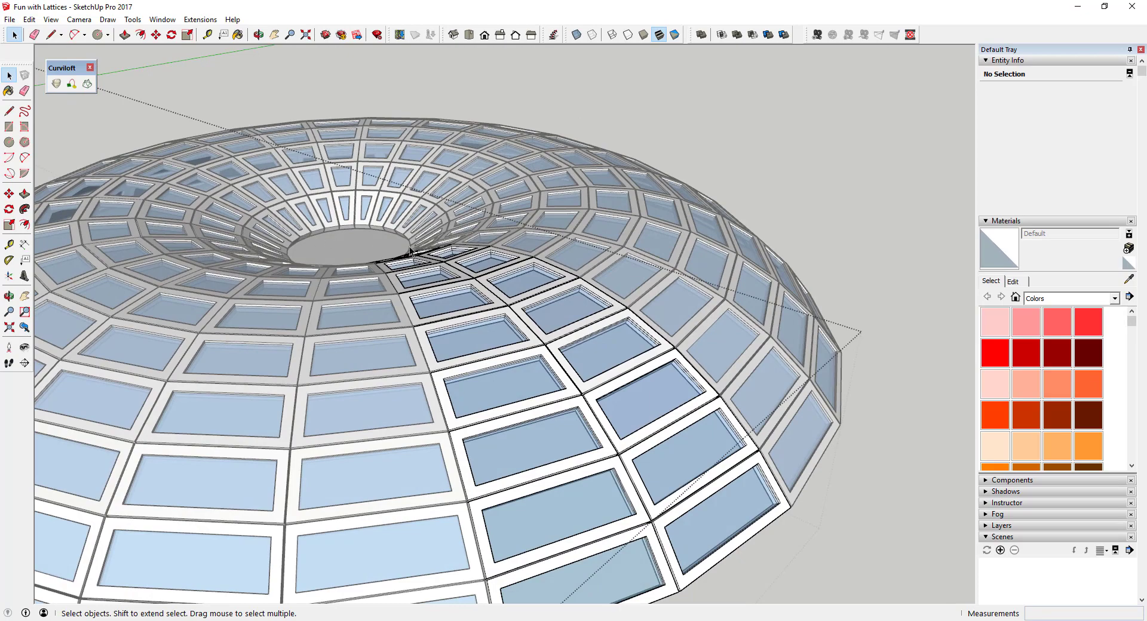
pyautogui.scroll(2, 534, 389)
pyautogui.moveTo(535, 389); pyautogui.dragTo(472, 338, button='middle')
pyautogui.scroll(4, 599, 262)
pyautogui.scroll(-10, 568, 291)
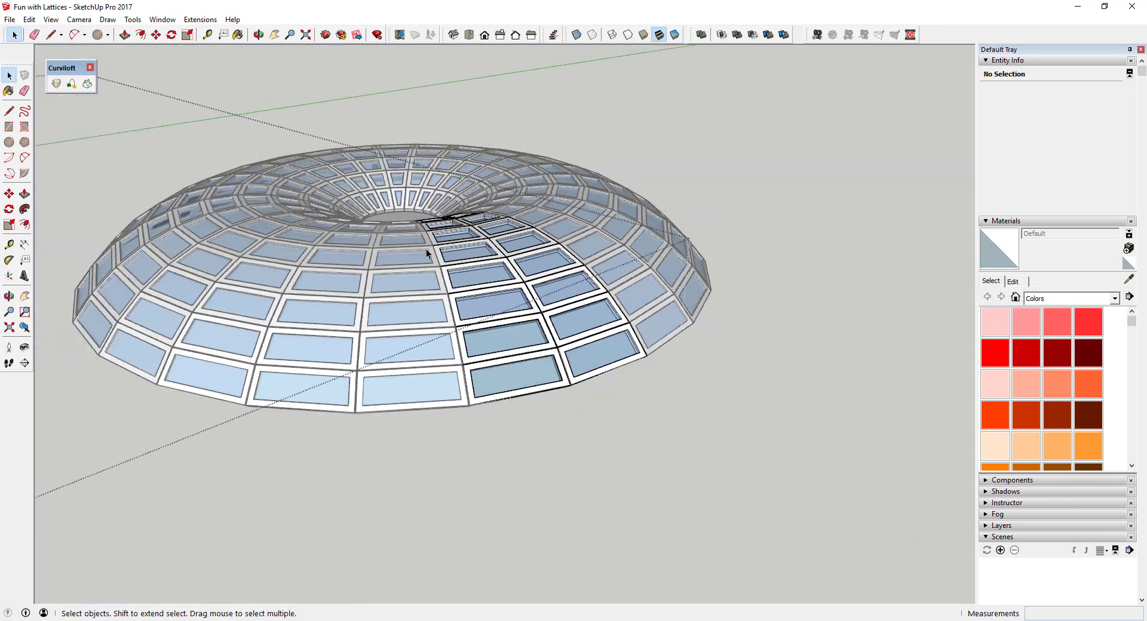
# Step: Delete the flat face that closes off the underside of the canopy
pyautogui.moveTo(504, 221); pyautogui.dragTo(504, 209, button='middle')
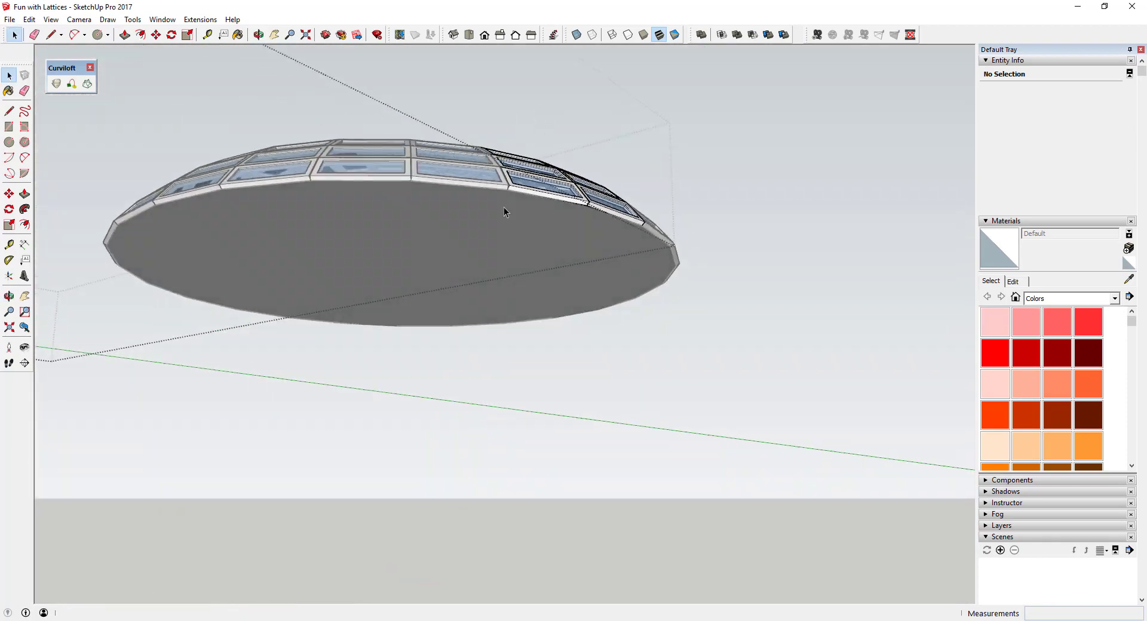
pyautogui.click(488, 235)
pyautogui.press('Delete')
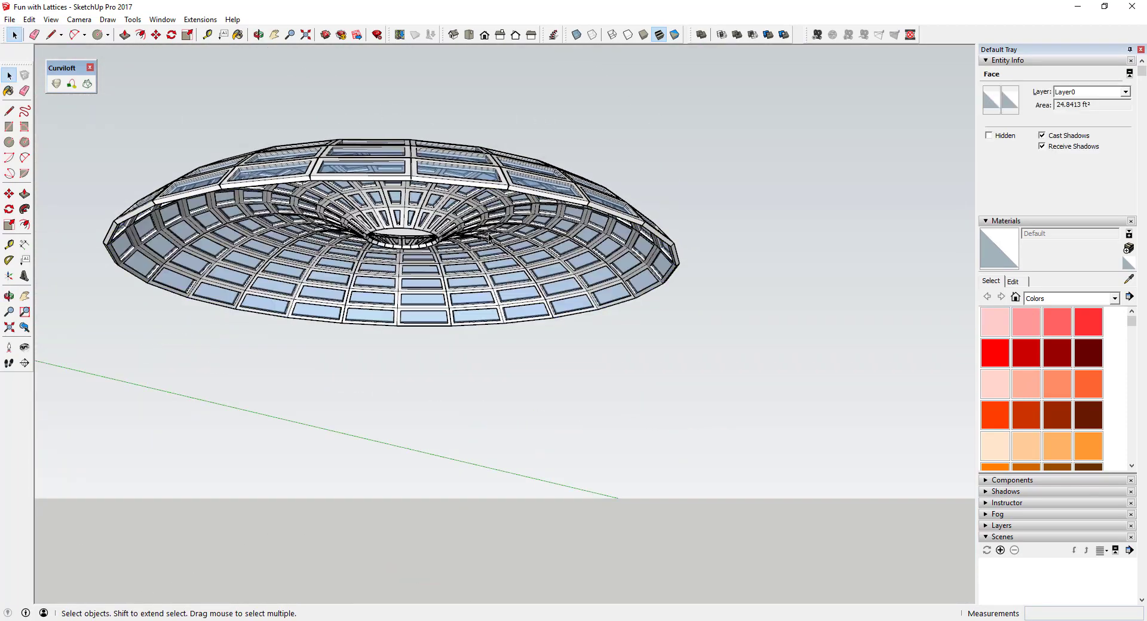
pyautogui.scroll(5, 488, 234)
pyautogui.moveTo(489, 235); pyautogui.dragTo(417, 348, button='middle')
pyautogui.scroll(-5, 416, 348)
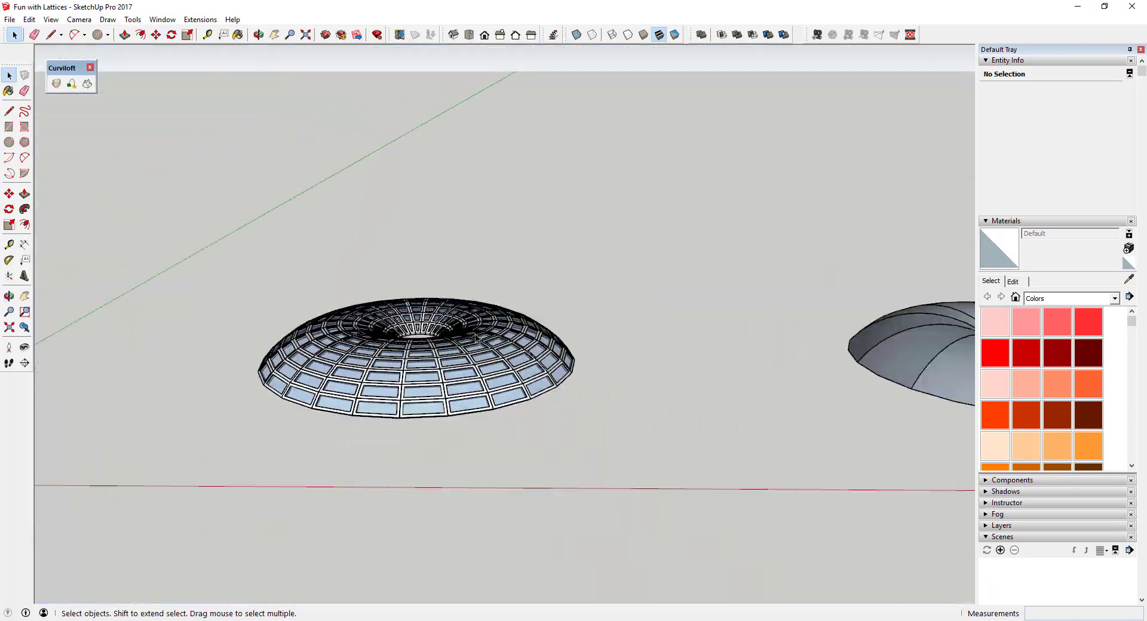
pyautogui.scroll(4, 399, 355)
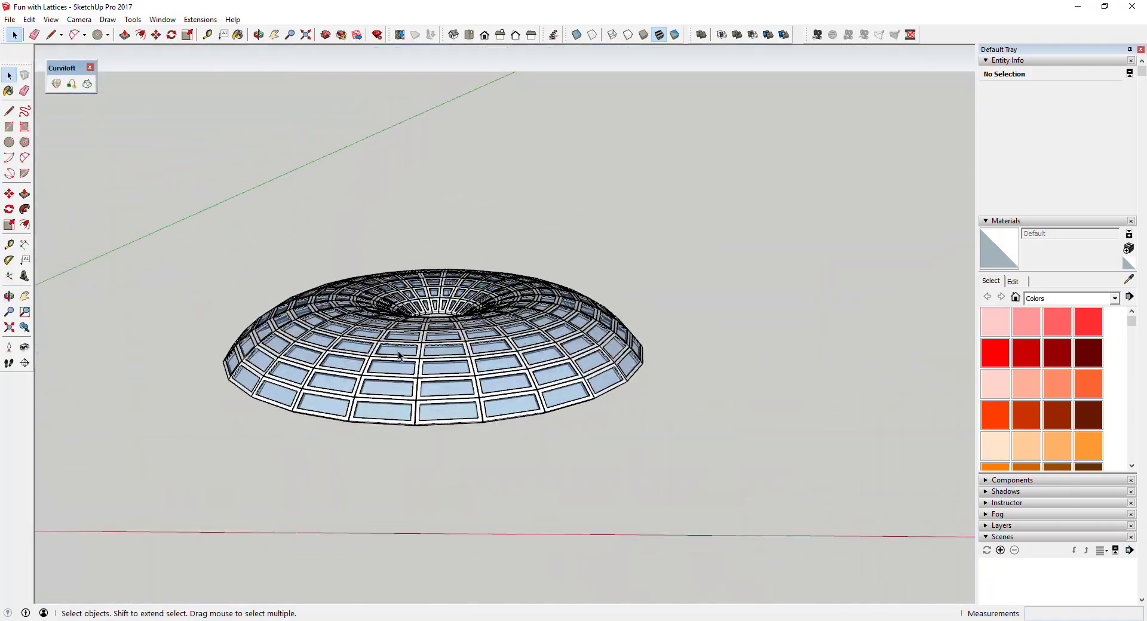
# Step: Open the front segment of the plain, non-latticed canopy for editing and select its curved surface
pyautogui.click(10, 19)
pyautogui.click(30, 68)
pyautogui.scroll(-2, 280, 358)
pyautogui.scroll(-2, 772, 343)
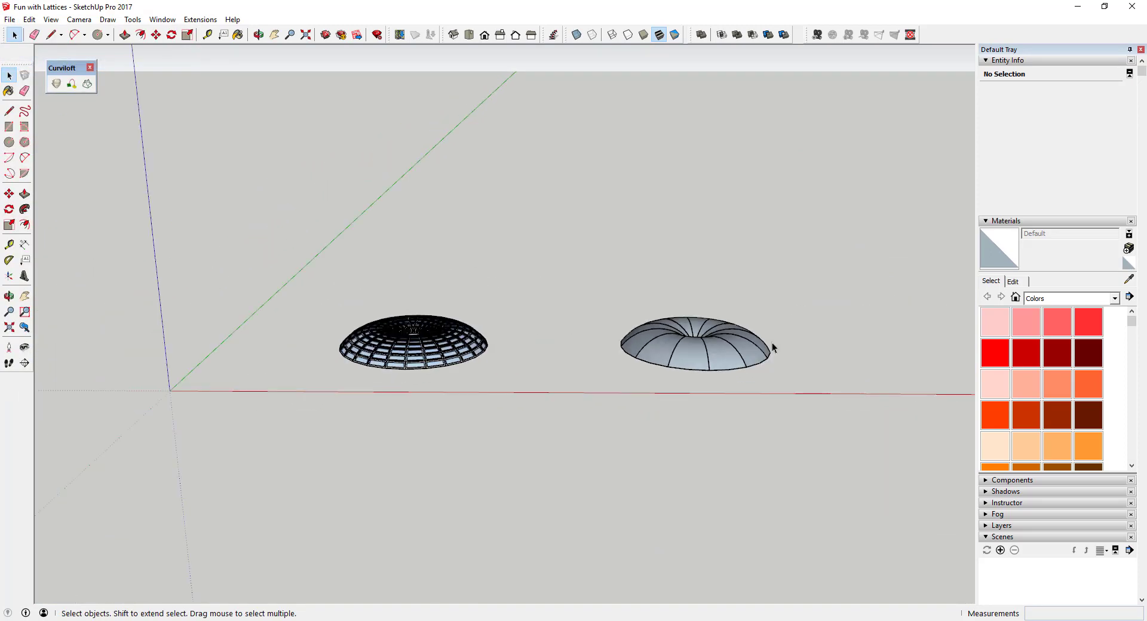
pyautogui.scroll(5, 717, 359)
pyautogui.moveTo(650, 351); pyautogui.dragTo(637, 418, button='middle')
pyautogui.click(680, 425)
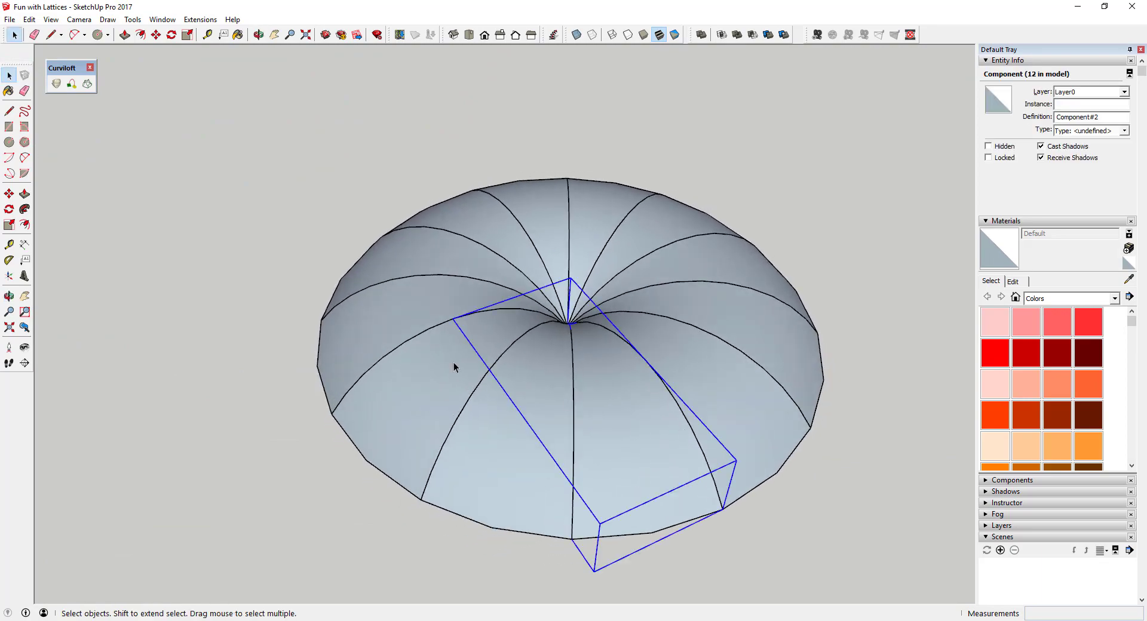
pyautogui.scroll(-5, 796, 305)
pyautogui.scroll(4, 263, 305)
pyautogui.scroll(-3, 388, 298)
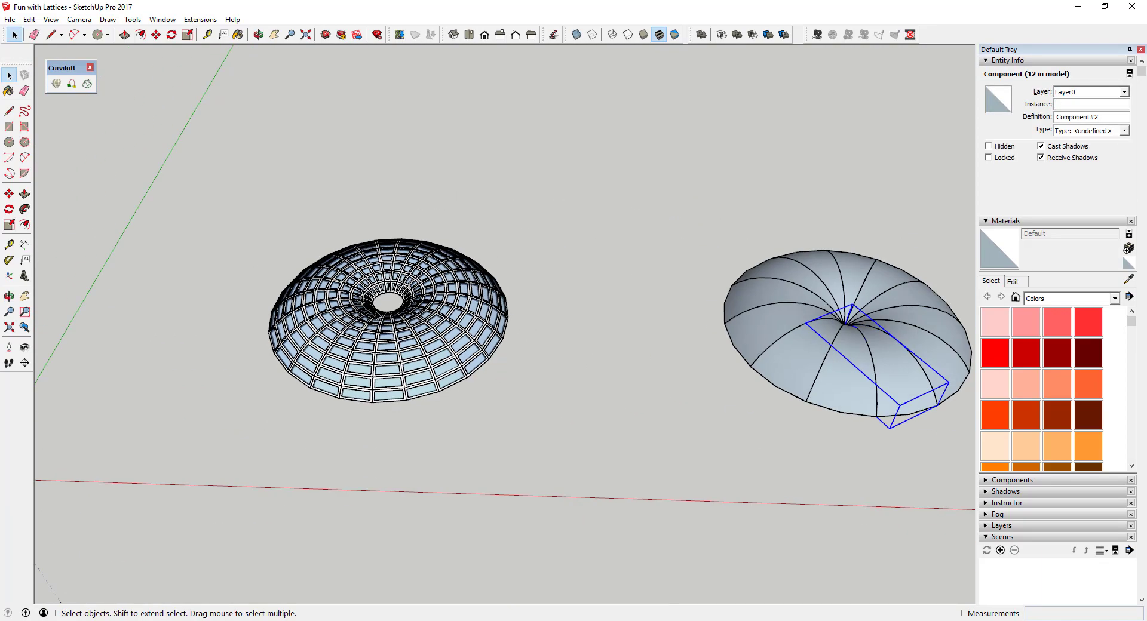
pyautogui.scroll(8, 816, 347)
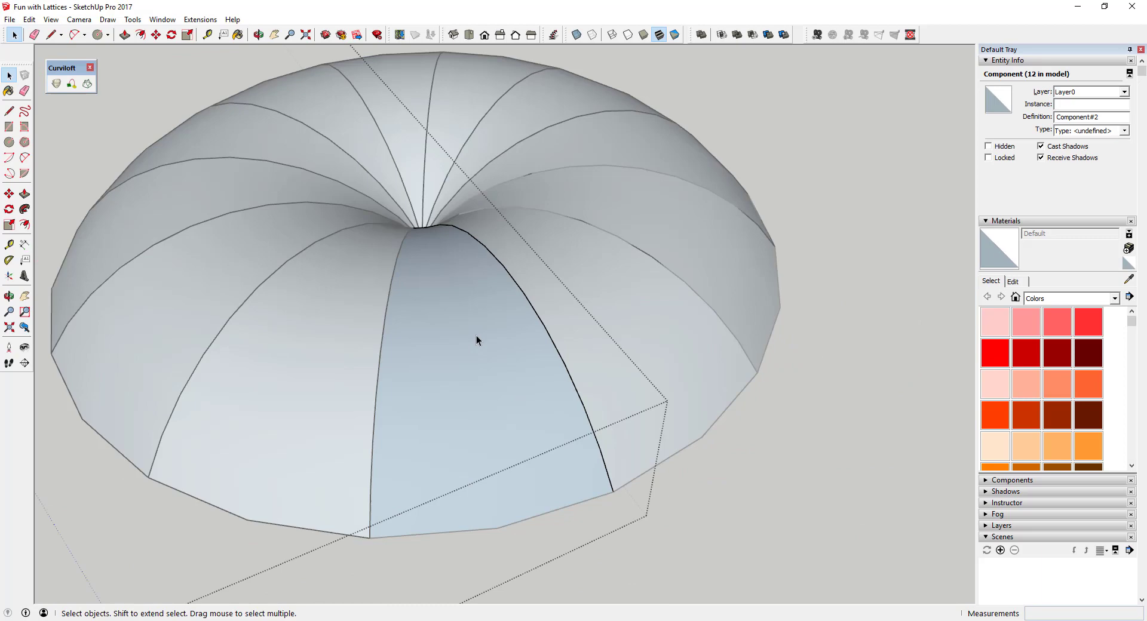
pyautogui.doubleClick(476, 339)
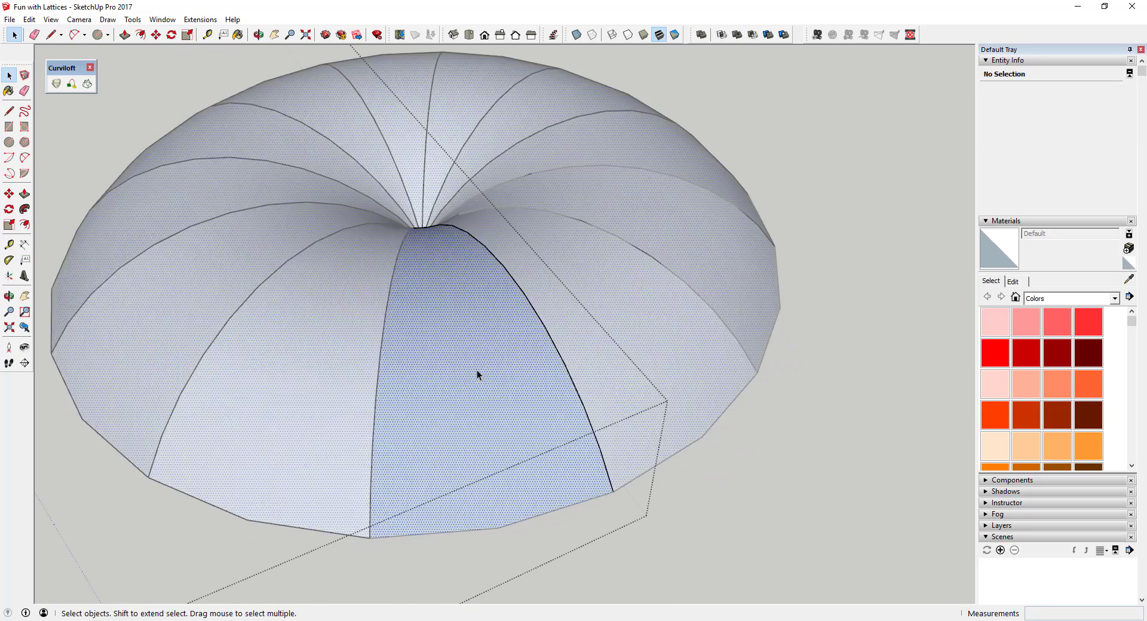
pyautogui.click(480, 382)
# Step: Display the hidden geometry and select all of the open segment's faces and edges, including the softened grid lines
pyautogui.moveTo(481, 382); pyautogui.dragTo(305, 158, button='middle')
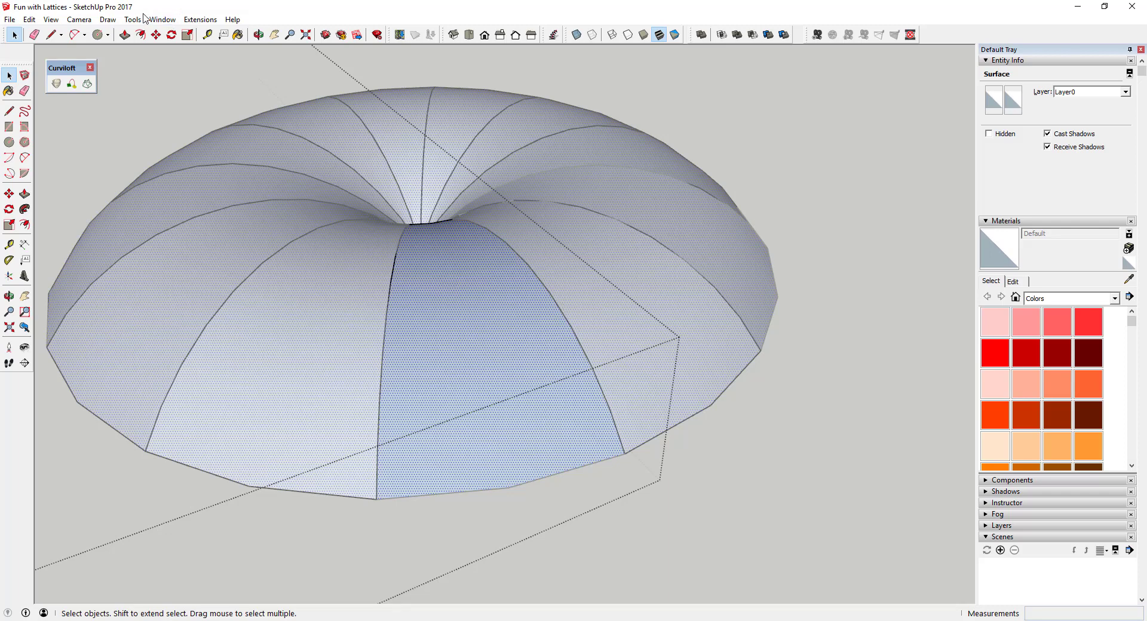
pyautogui.click(51, 20)
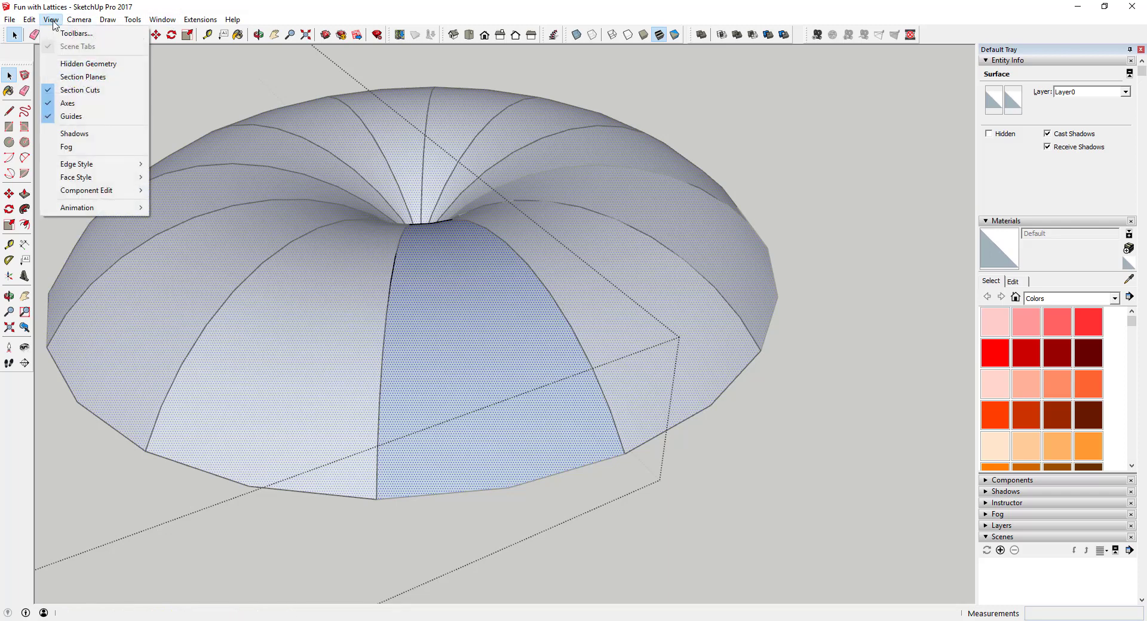
pyautogui.click(89, 63)
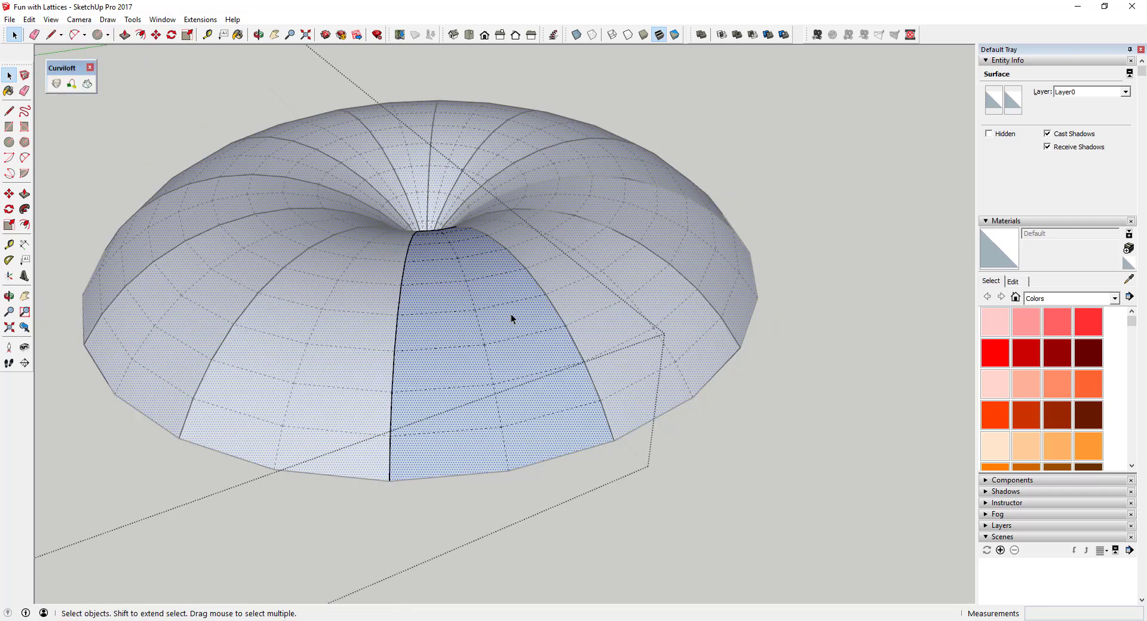
pyautogui.scroll(-3, 512, 315)
pyautogui.scroll(4, 555, 328)
pyautogui.moveTo(525, 287); pyautogui.dragTo(440, 376, button='middle')
pyautogui.tripleClick(365, 318)
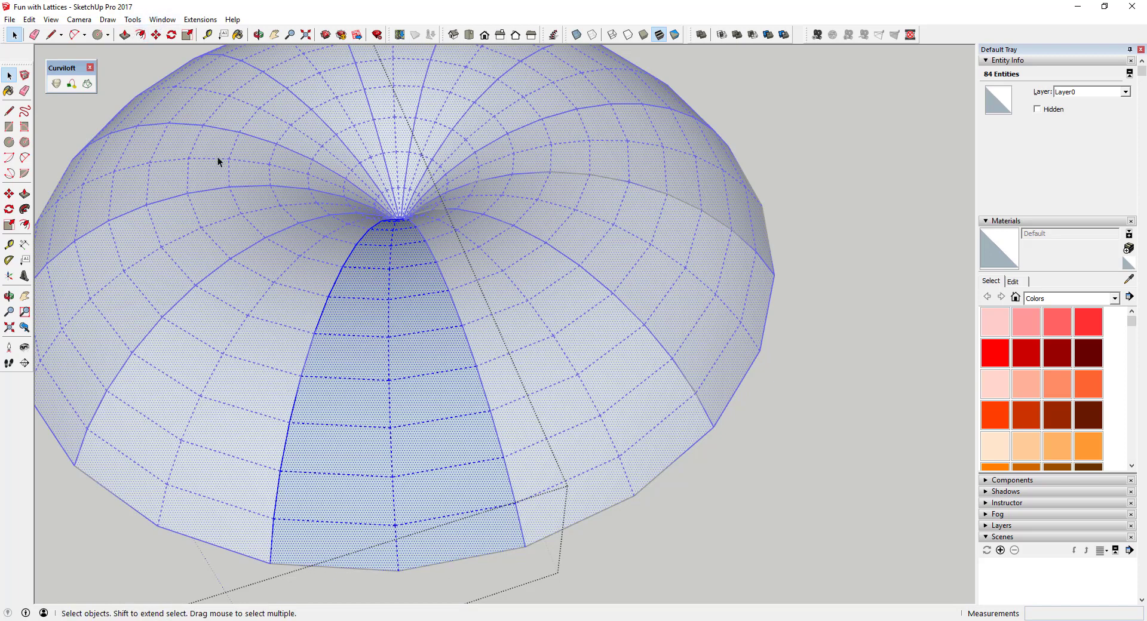
# Step: Turn off the hidden geometry display and select the open segment's side and outer rim edges, leaving out its surface
pyautogui.click(51, 19)
pyautogui.click(90, 59)
pyautogui.click(359, 243)
pyautogui.moveTo(410, 243); pyautogui.dragTo(321, 225, button='middle')
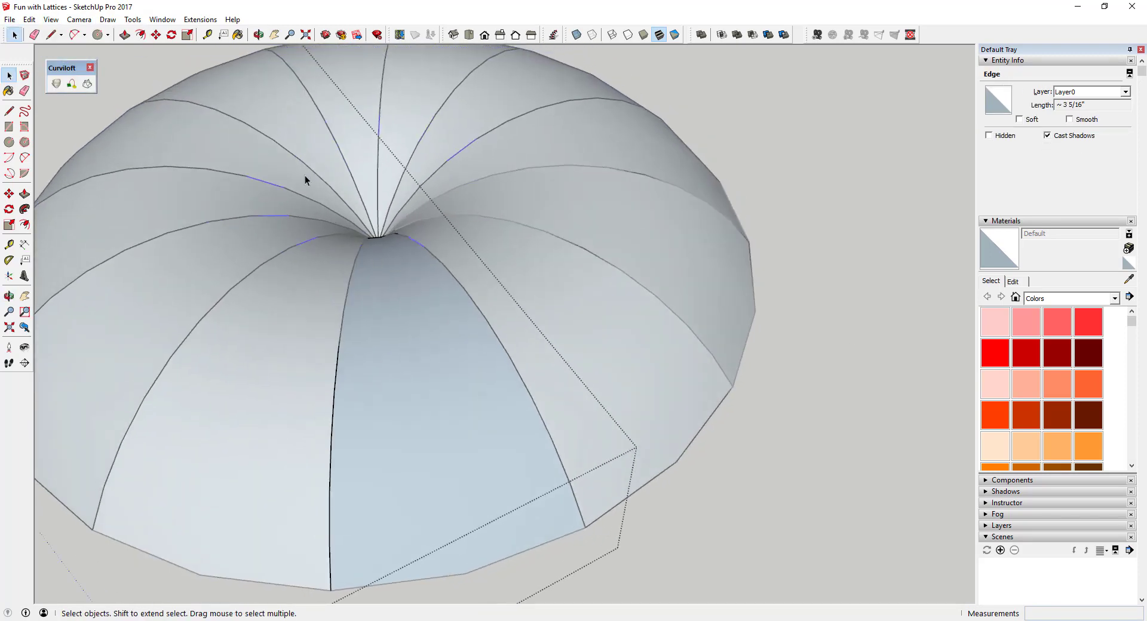
pyautogui.moveTo(304, 174); pyautogui.dragTo(639, 490)
pyautogui.keyDown('shift'); pyautogui.click(445, 353); pyautogui.keyUp('shift')
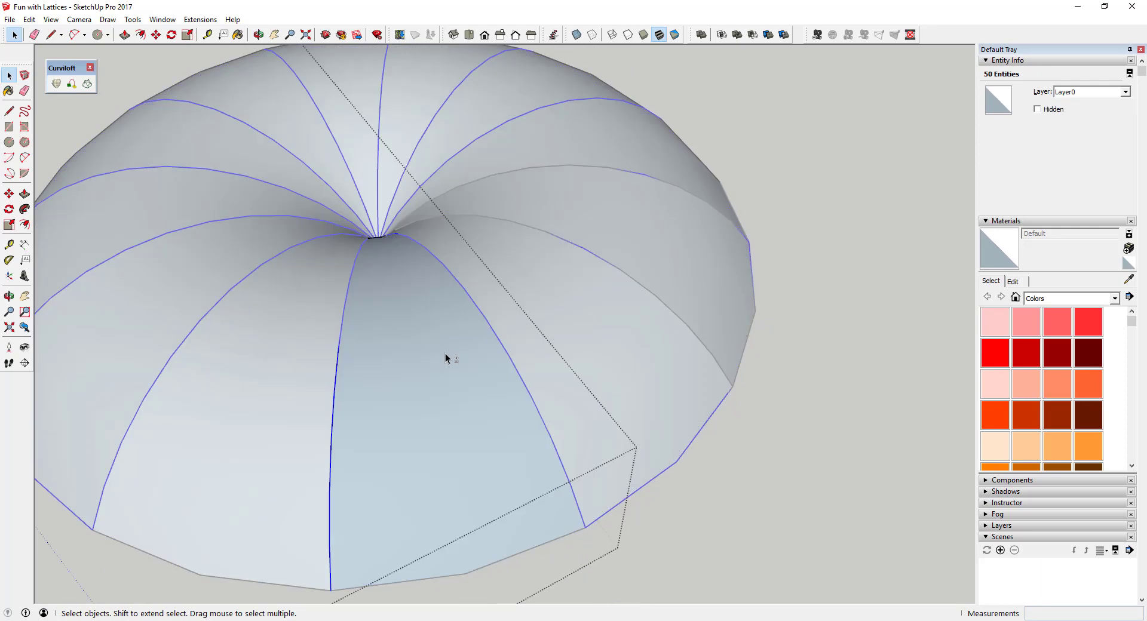
pyautogui.moveTo(445, 353); pyautogui.dragTo(412, 356, button='middle')
pyautogui.scroll(3, 406, 269)
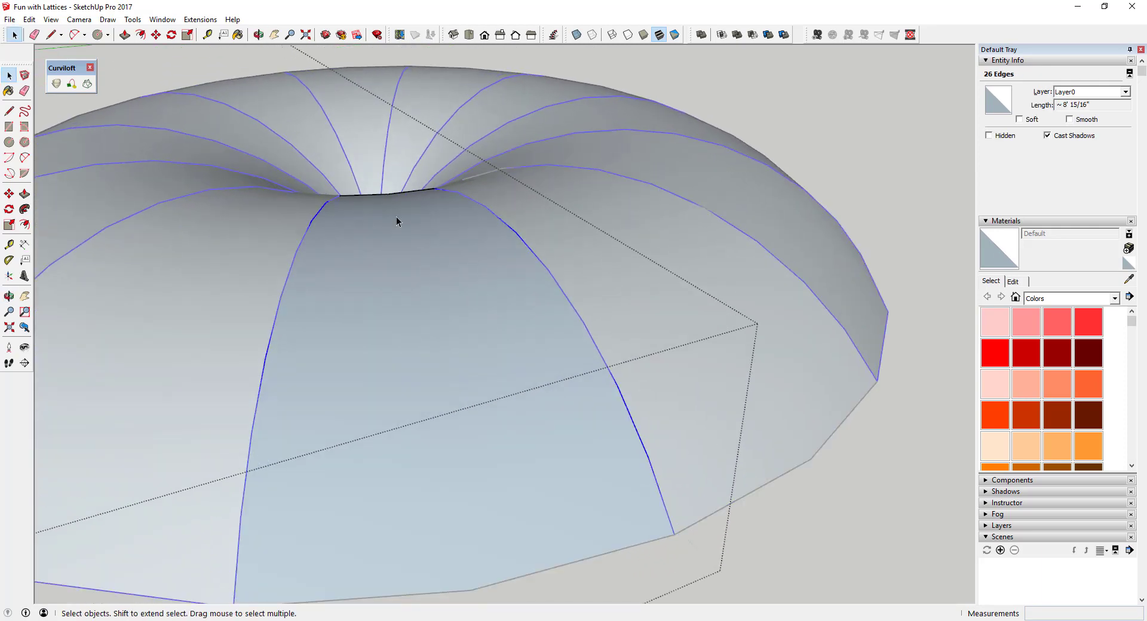
pyautogui.scroll(-3, 406, 212)
pyautogui.moveTo(417, 205)
pyautogui.mouseDown(button='middle')
pyautogui.moveTo(371, 371)
pyautogui.moveTo(397, 348)
pyautogui.moveTo(404, 202)
pyautogui.mouseUp(button='middle')
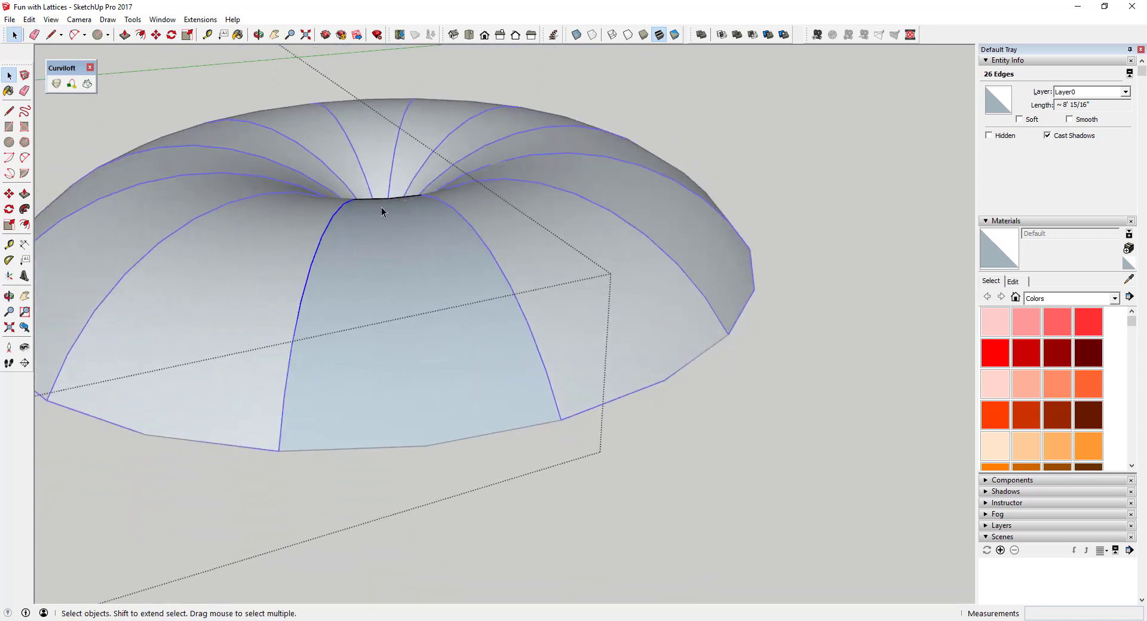
pyautogui.click(201, 19)
pyautogui.click(232, 116)
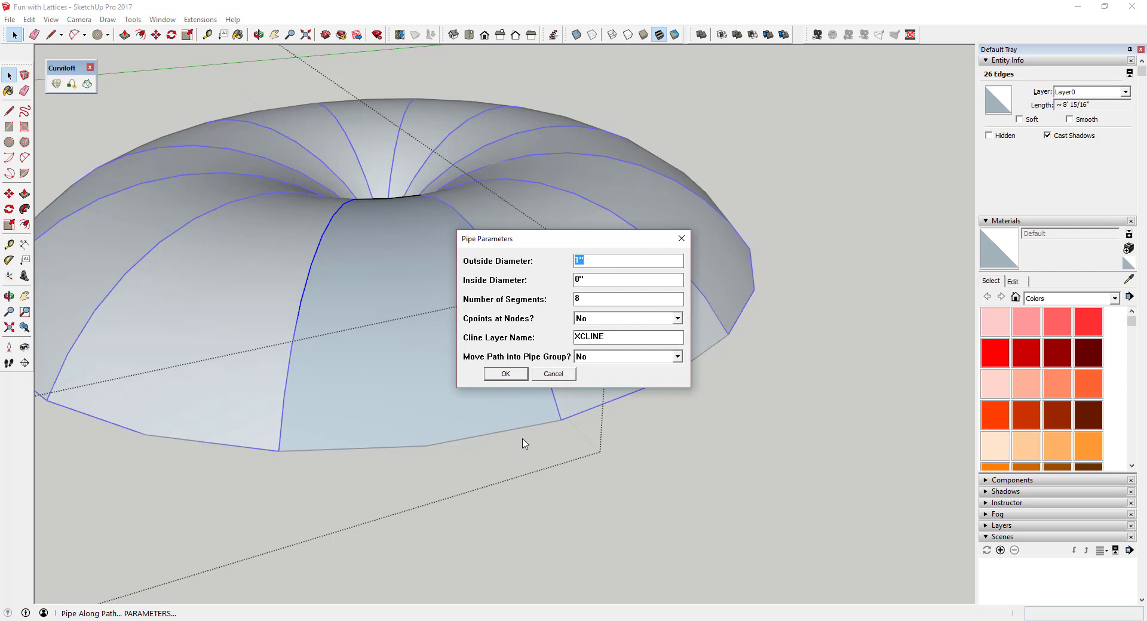
pyautogui.click(553, 374)
# Step: Run Pipe Along Path on the selected edges with outside diameter .5, inside diameter 0" and 8 segments
pyautogui.click(201, 20)
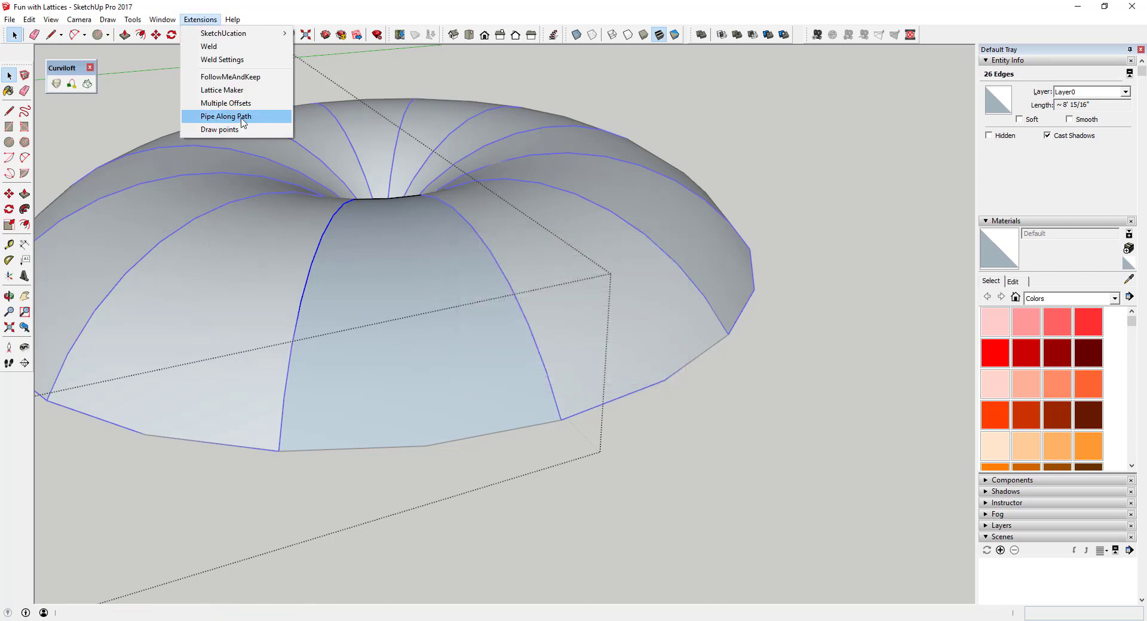
pyautogui.click(244, 119)
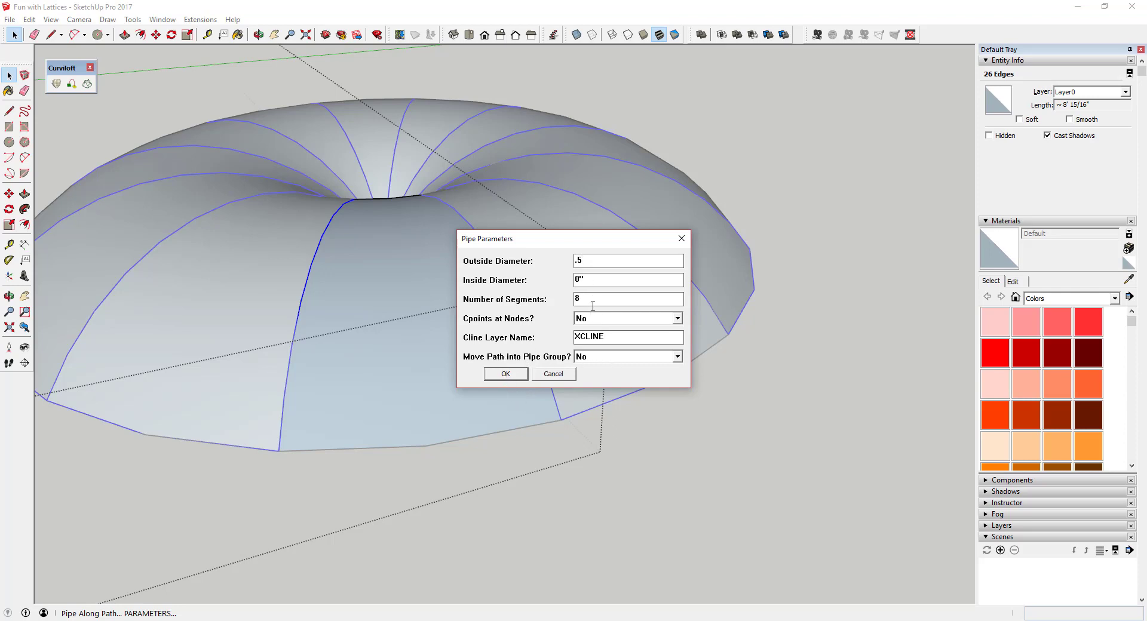
pyautogui.click(503, 375)
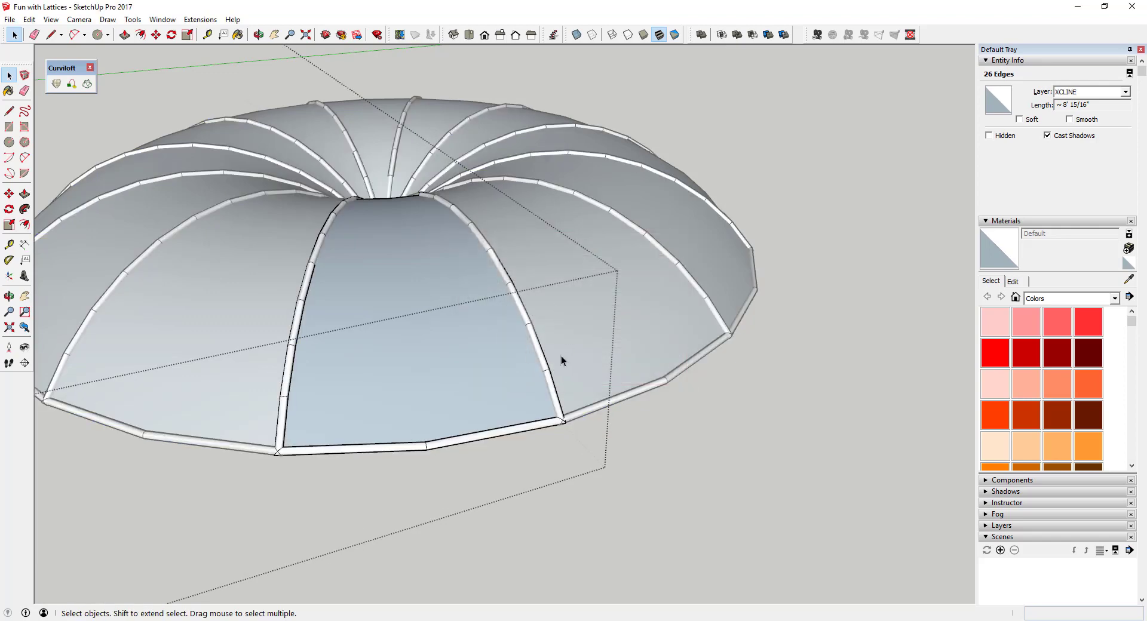
# Step: Clear the selection and examine the pipe ribs and rim around the canopy from below and above
pyautogui.moveTo(561, 361); pyautogui.dragTo(450, 255, button='middle')
pyautogui.click(508, 223)
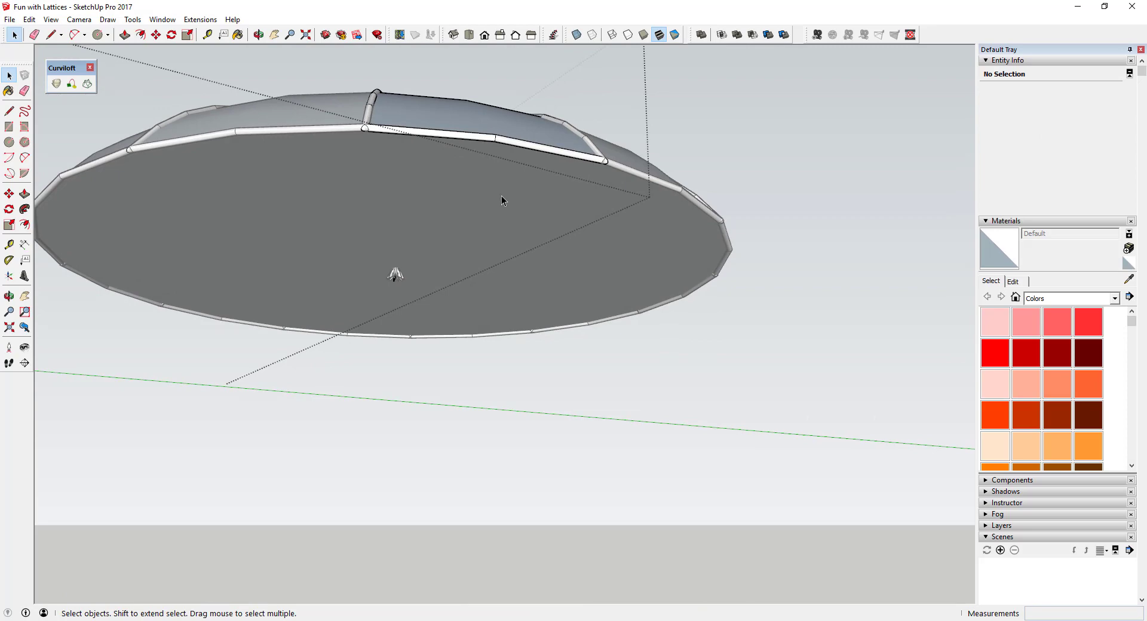
pyautogui.moveTo(502, 197); pyautogui.dragTo(476, 397, button='middle')
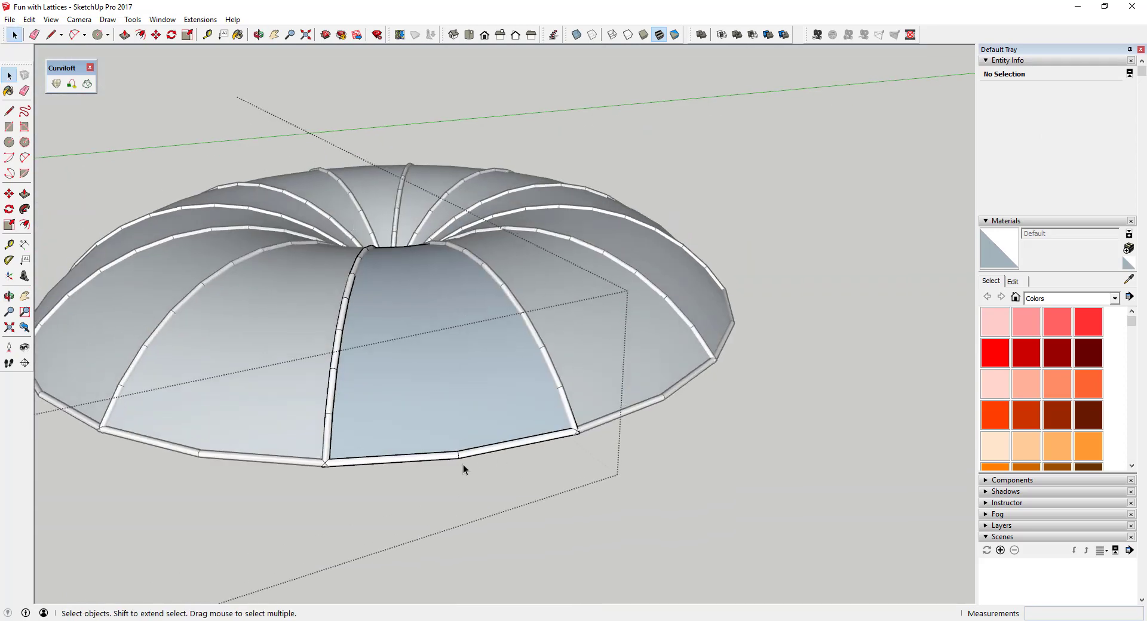
pyautogui.moveTo(479, 497); pyautogui.dragTo(479, 486, button='middle')
pyautogui.scroll(-5, 671, 328)
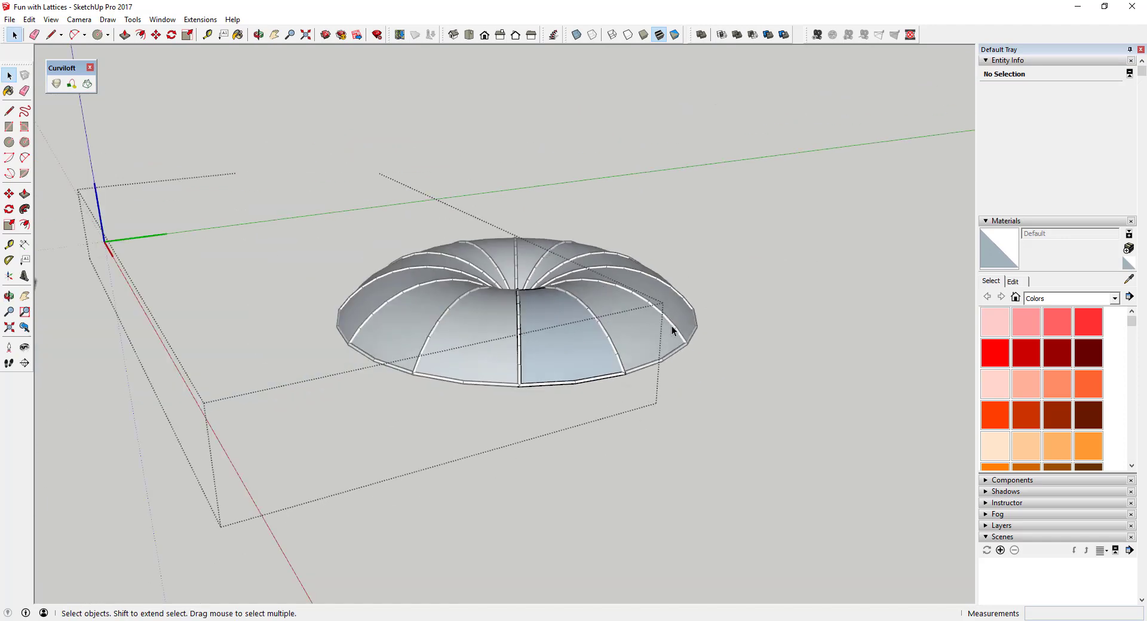
pyautogui.moveTo(670, 328); pyautogui.dragTo(197, 334, button='middle')
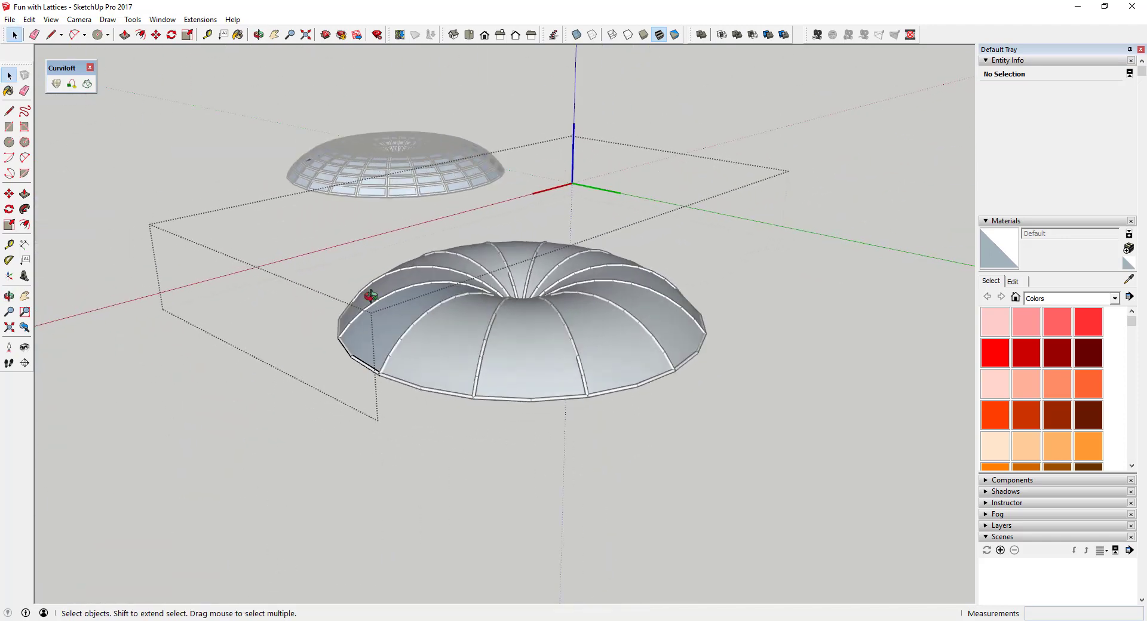
# Step: Remove the flat face closing off the piped canopy's underside and examine where the pipes meet at the center
pyautogui.moveTo(366, 291); pyautogui.dragTo(681, 248, button='middle')
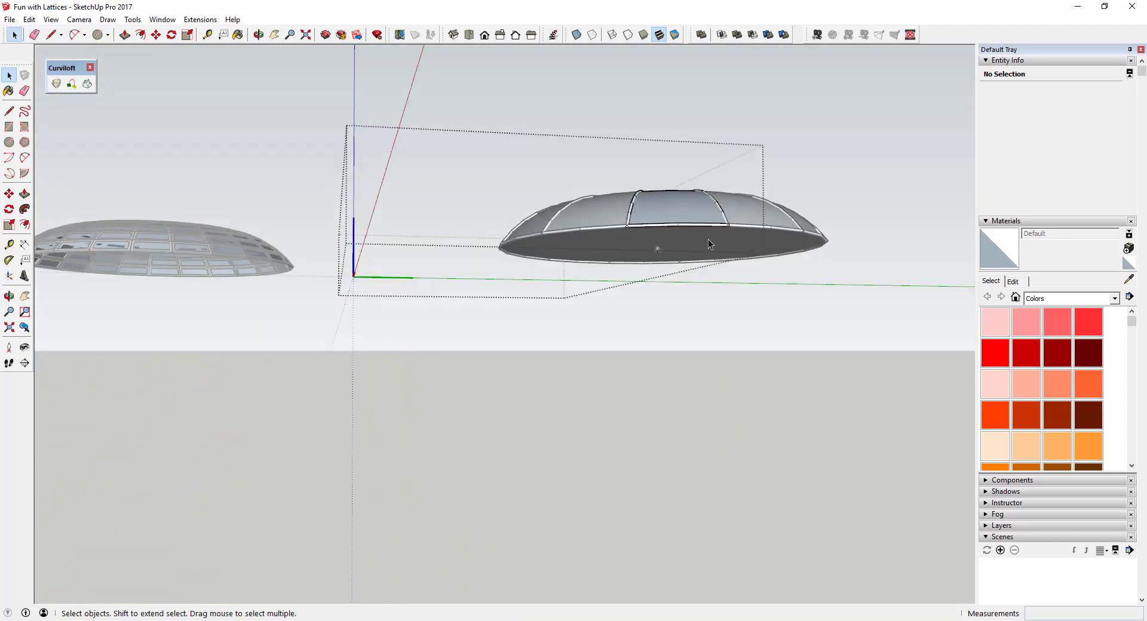
pyautogui.scroll(3, 795, 243)
pyautogui.moveTo(794, 243); pyautogui.dragTo(631, 245, button='middle')
pyautogui.doubleClick(740, 250)
pyautogui.scroll(5, 740, 251)
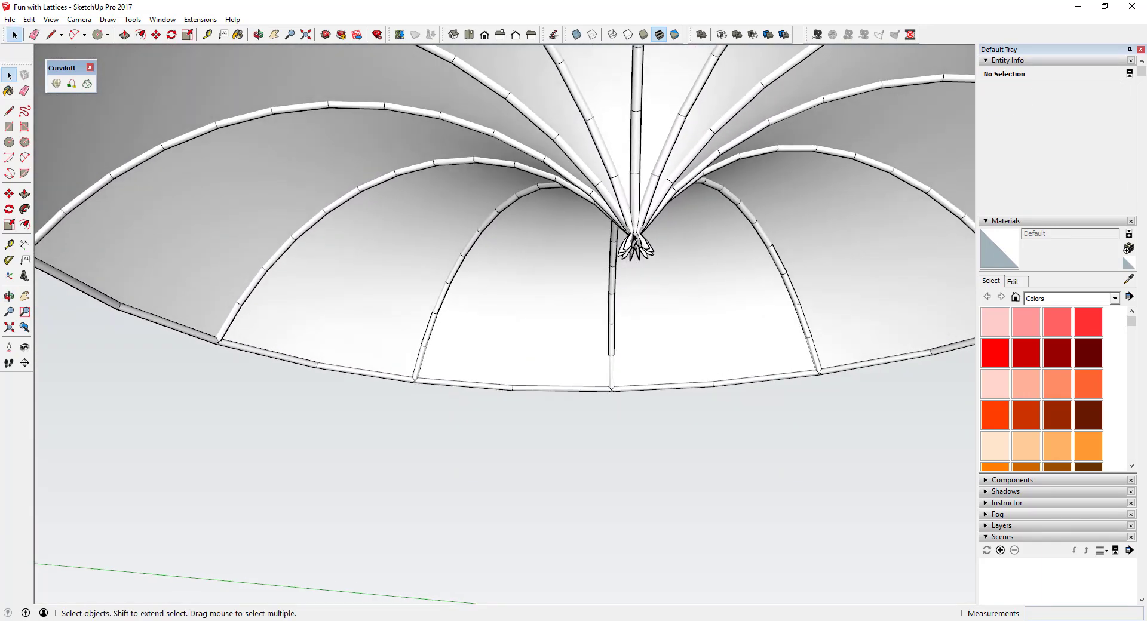
pyautogui.scroll(-8, 678, 209)
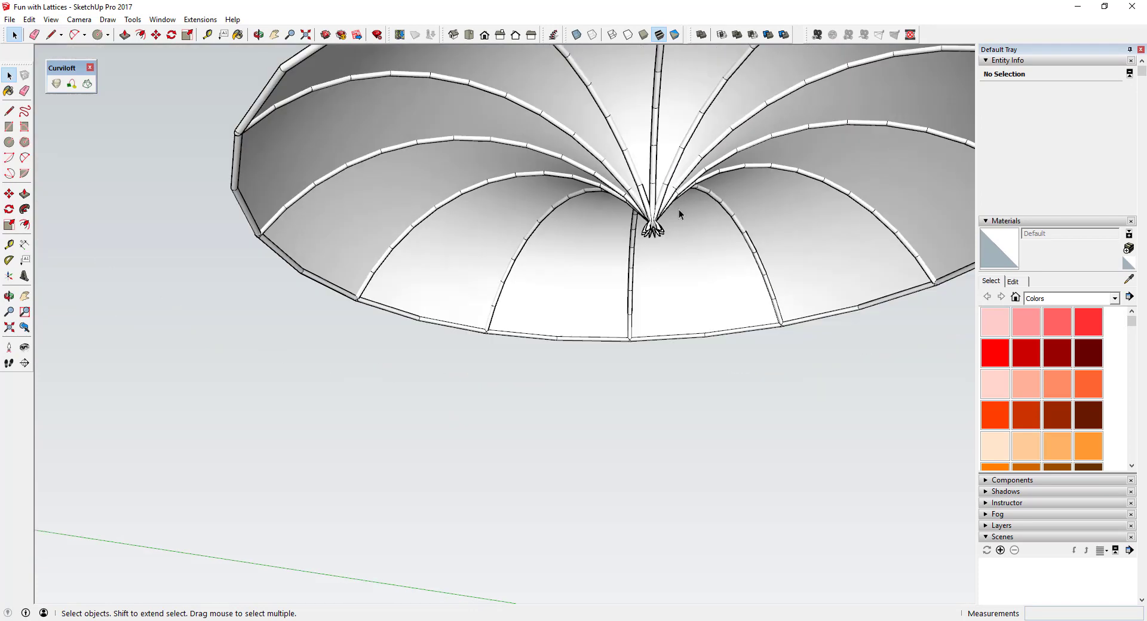
# Step: Undo the piping and the underside face removal, and select the front segment's surface
pyautogui.moveTo(739, 178); pyautogui.dragTo(726, 254, button='middle')
pyautogui.click(725, 250)
pyautogui.scroll(2, 693, 239)
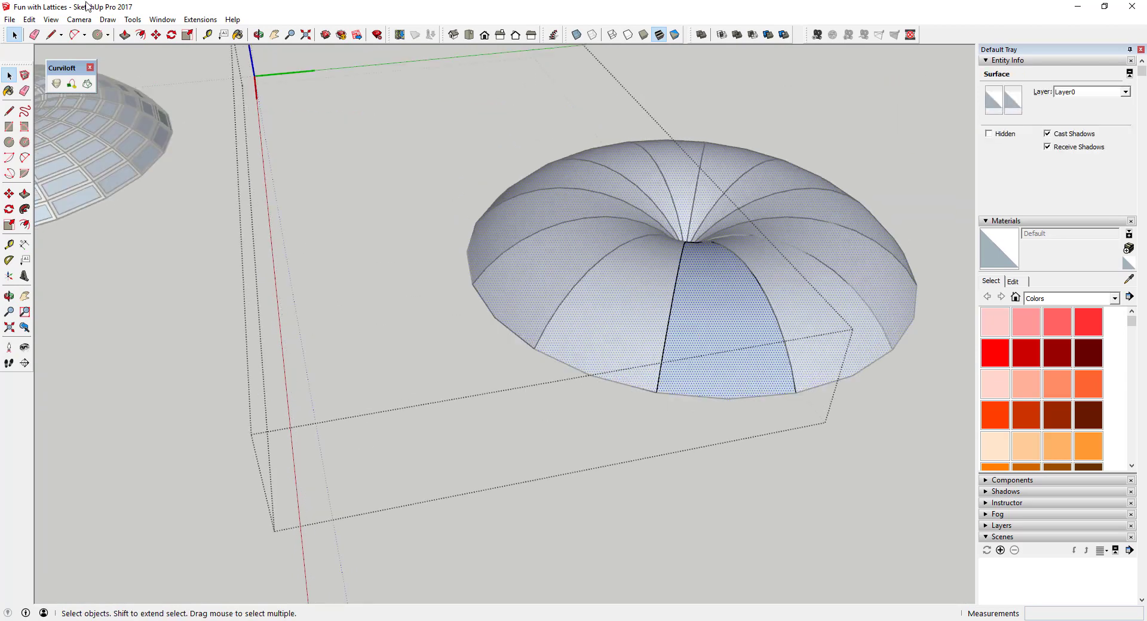
# Step: Display the hidden geometry and unsoften the two cross edges nearest the front segment's inner tip
pyautogui.click(29, 20)
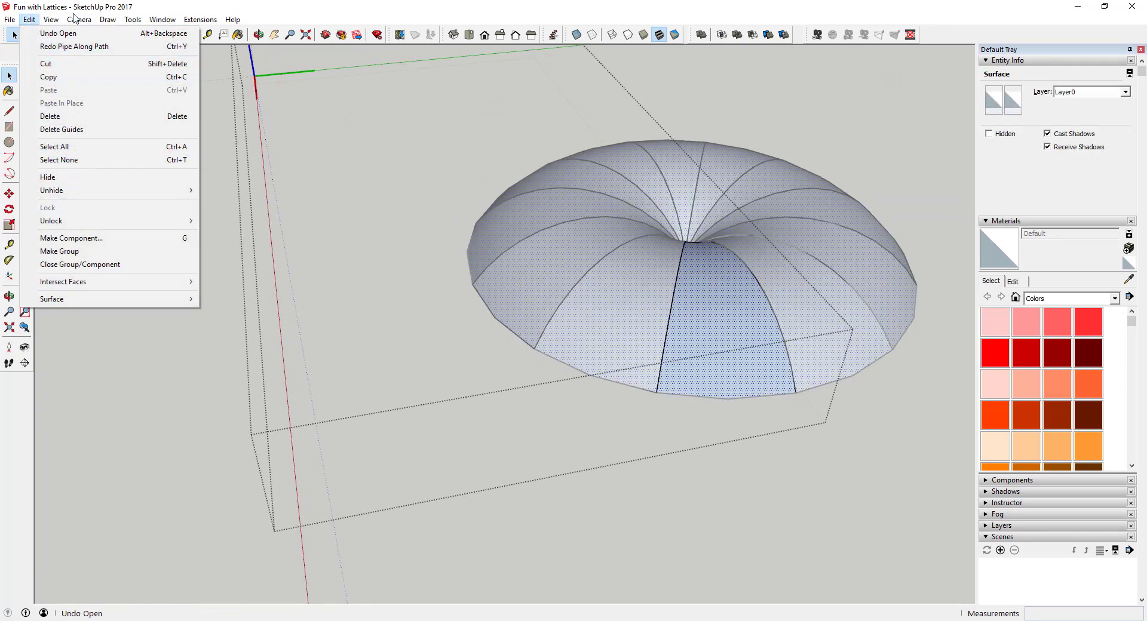
pyautogui.moveTo(79, 19)
pyautogui.click(89, 64)
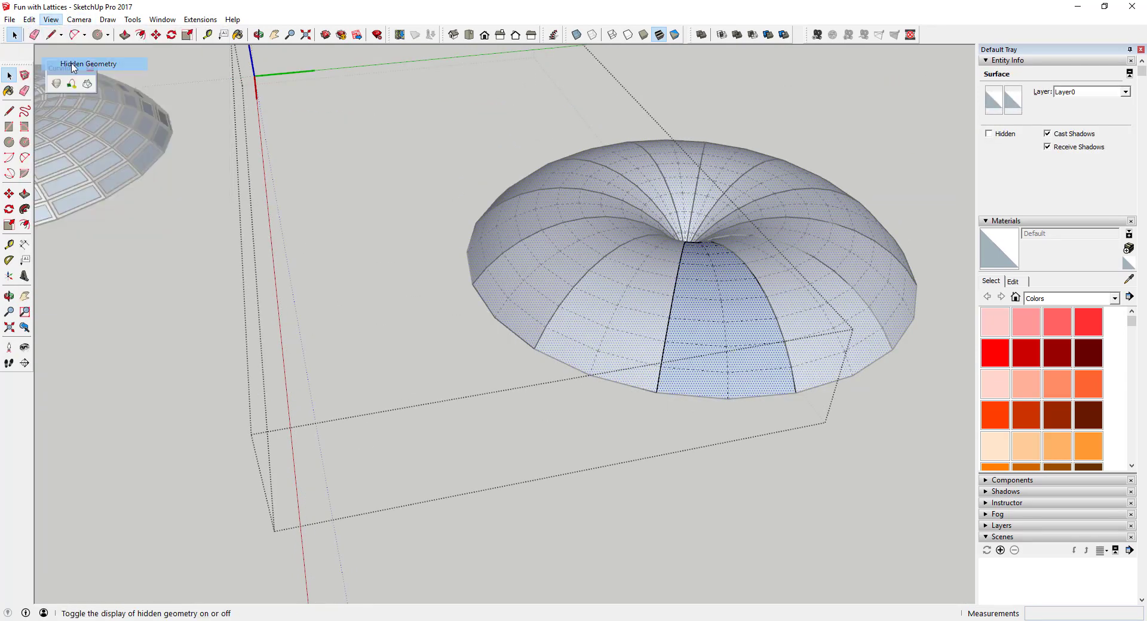
pyautogui.scroll(4, 722, 231)
pyautogui.moveTo(686, 239); pyautogui.dragTo(657, 350, button='middle')
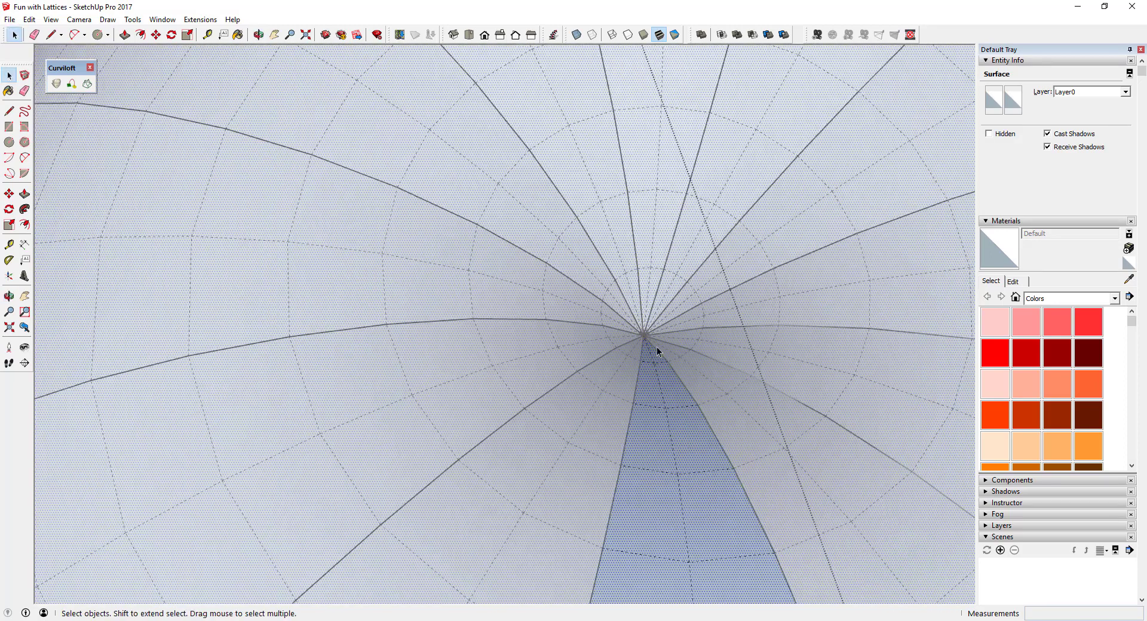
pyautogui.click(640, 347)
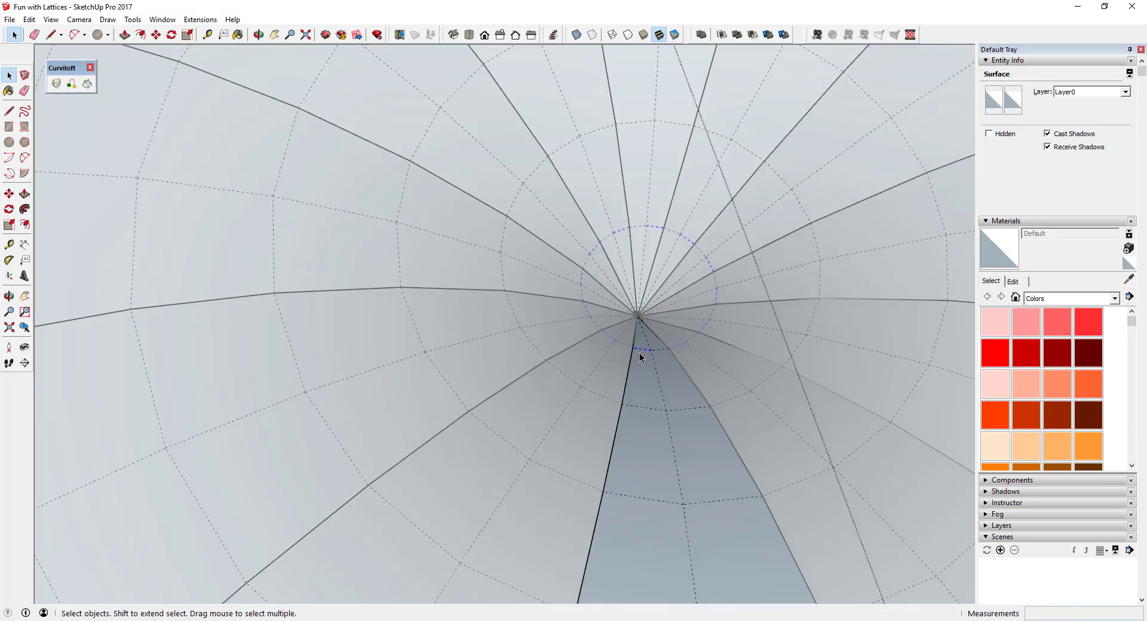
pyautogui.keyDown('shift'); pyautogui.click(658, 351); pyautogui.keyUp('shift')
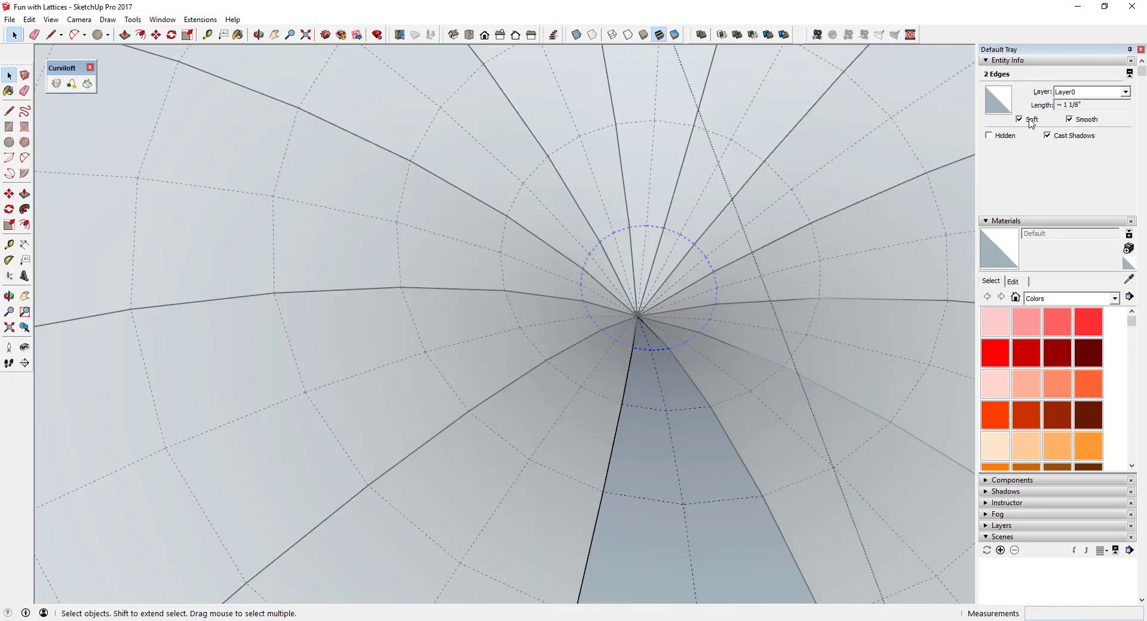
pyautogui.click(1020, 119)
# Step: Delete the small faces and leftover edges at the segment's inner tip to open a round hole in the canopy's center
pyautogui.click(638, 339)
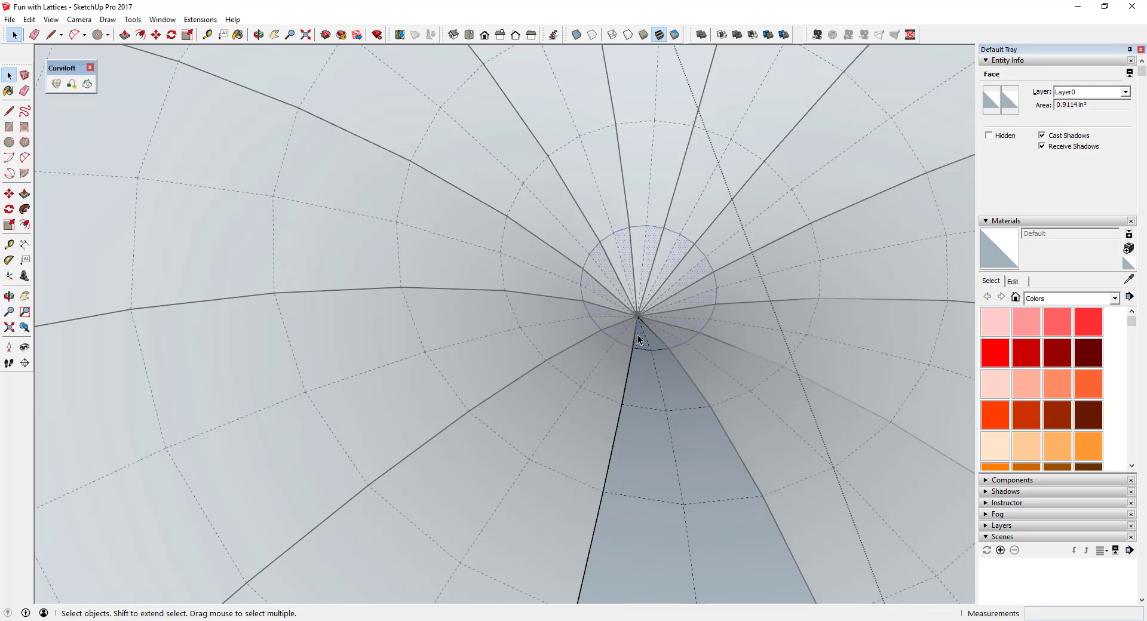
pyautogui.press('Delete')
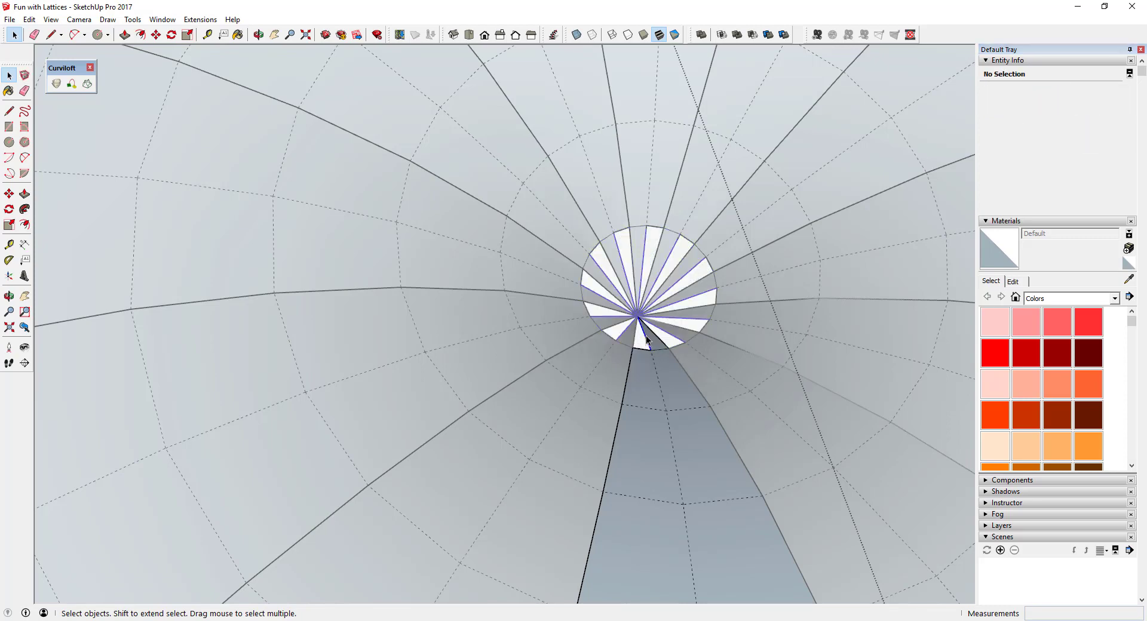
pyautogui.click(657, 339)
pyautogui.press('Delete')
pyautogui.scroll(2, 701, 281)
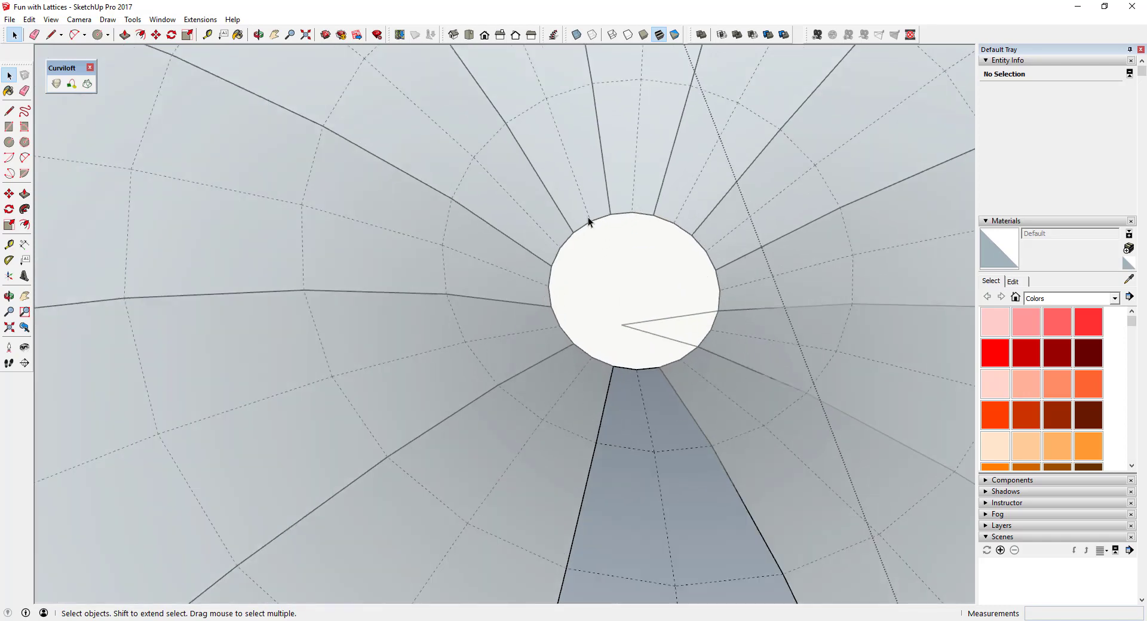
pyautogui.scroll(-4, 667, 316)
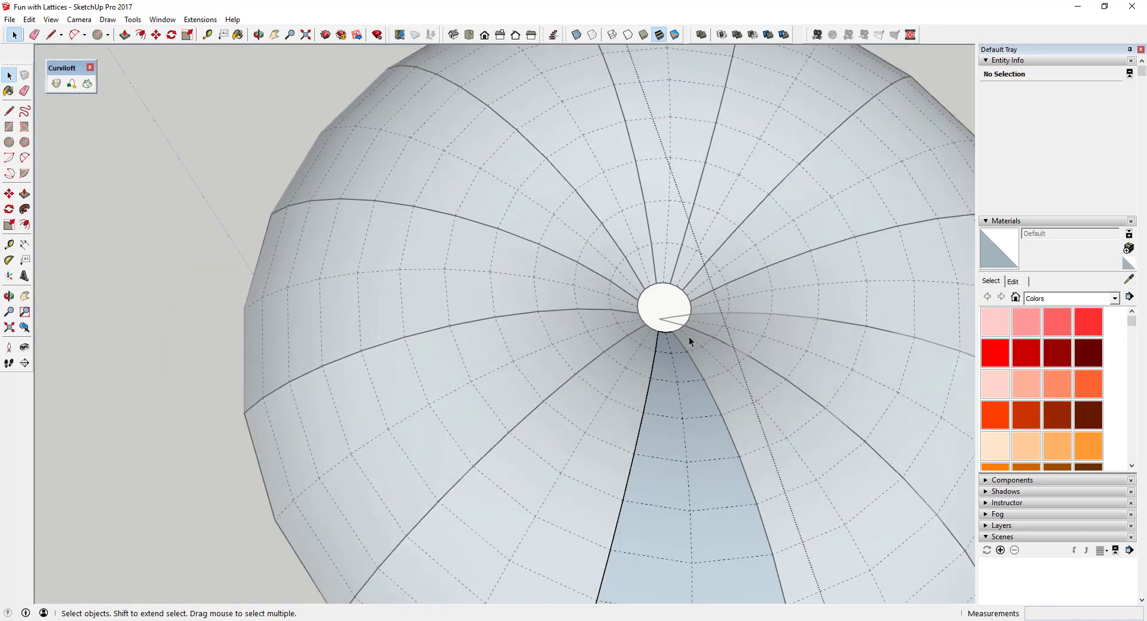
pyautogui.scroll(-3, 693, 371)
pyautogui.moveTo(699, 414); pyautogui.dragTo(784, 411, button='middle')
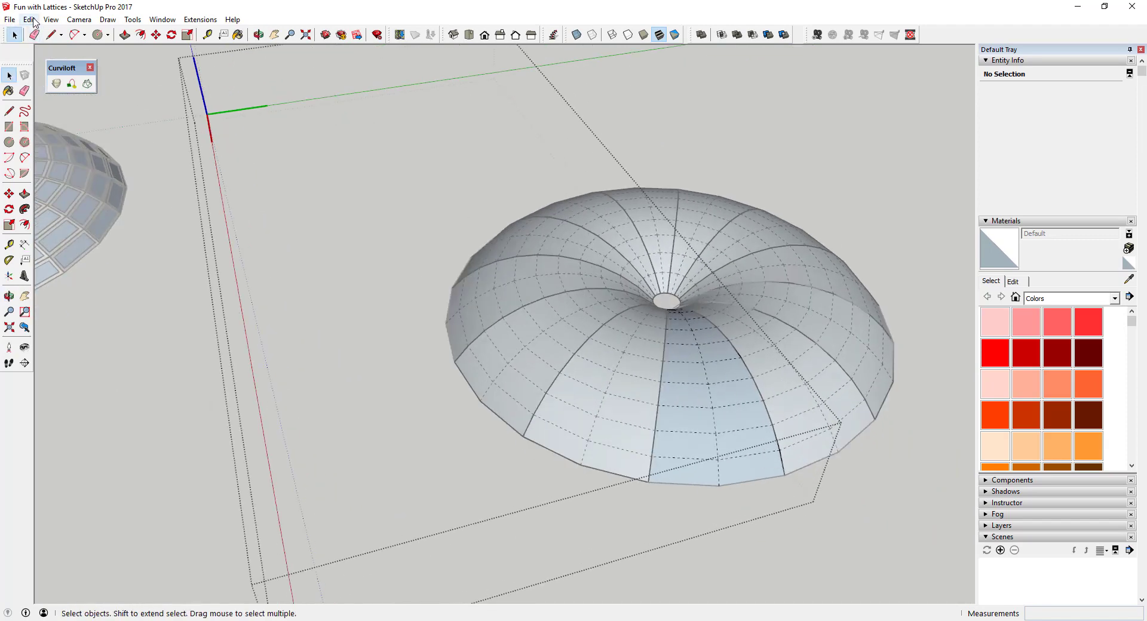
# Step: Turn off the hidden geometry display and select only the border edges of the front segment
pyautogui.click(51, 20)
pyautogui.click(83, 63)
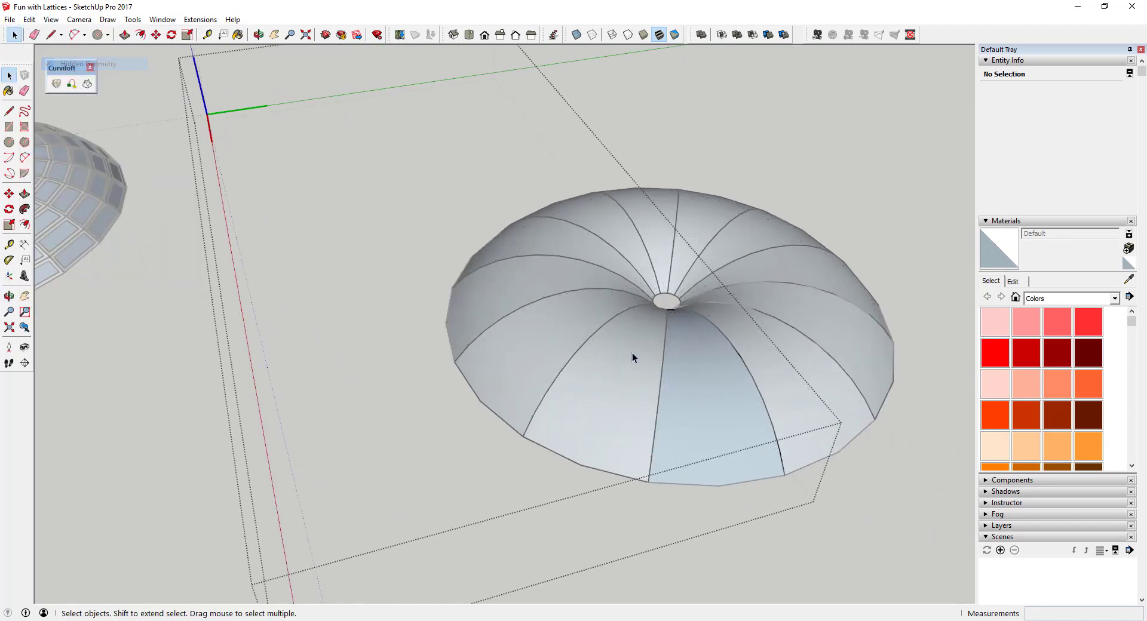
pyautogui.tripleClick(697, 357)
pyautogui.scroll(2, 751, 394)
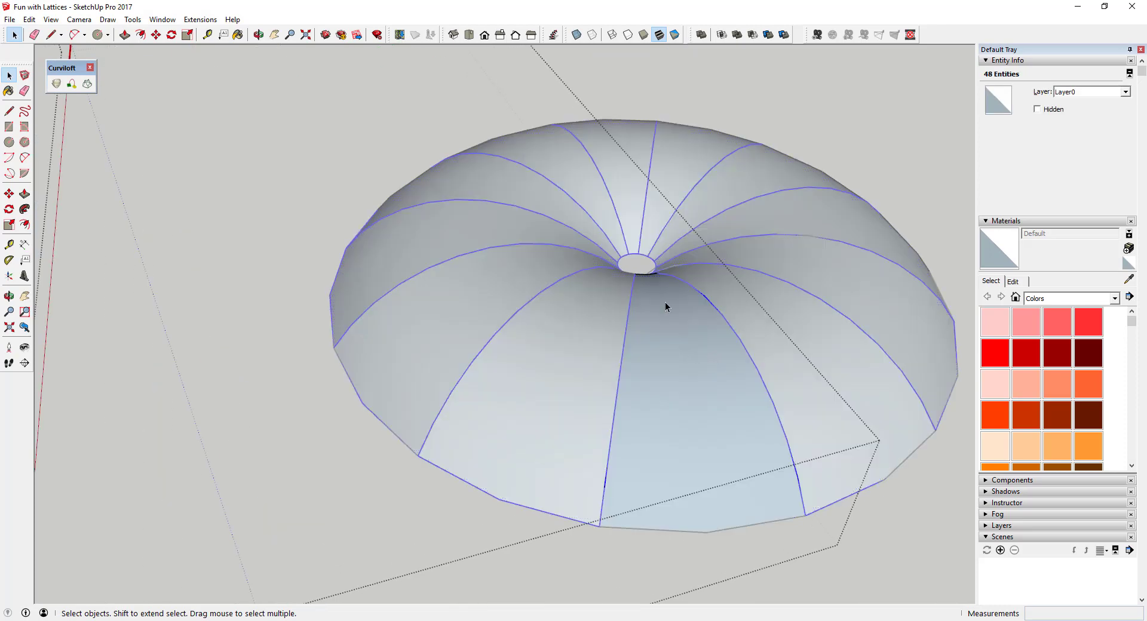
pyautogui.moveTo(665, 302); pyautogui.dragTo(717, 421, button='middle')
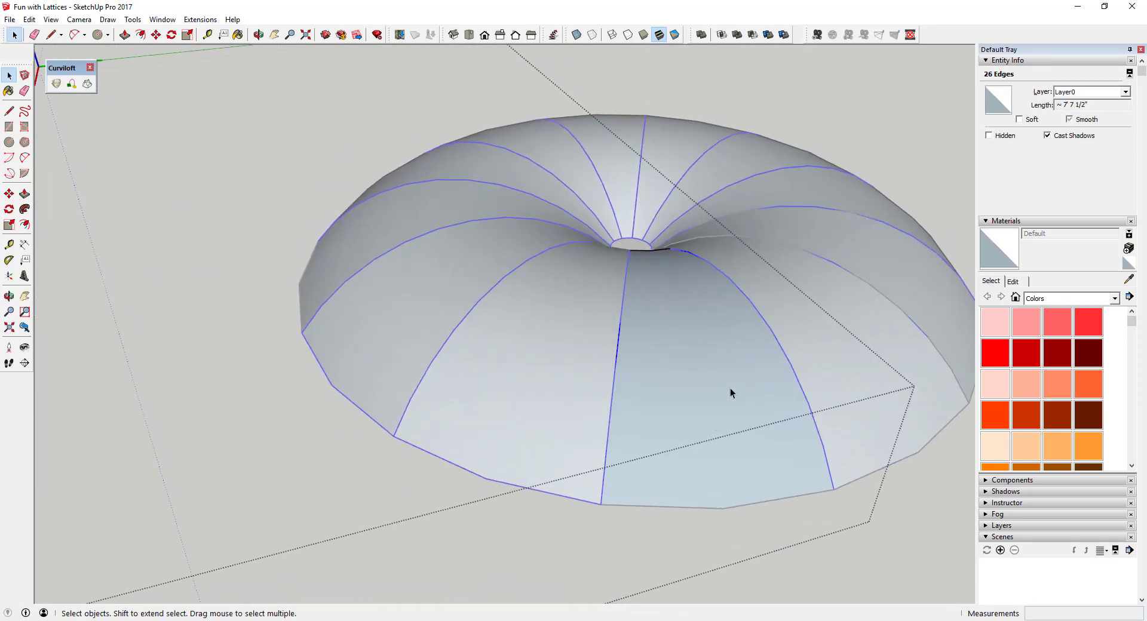
# Step: Run Pipe Along Path on the selected border edges with a 1/2" outside diameter and 0" inside diameter, and inspect the center ring
pyautogui.click(201, 20)
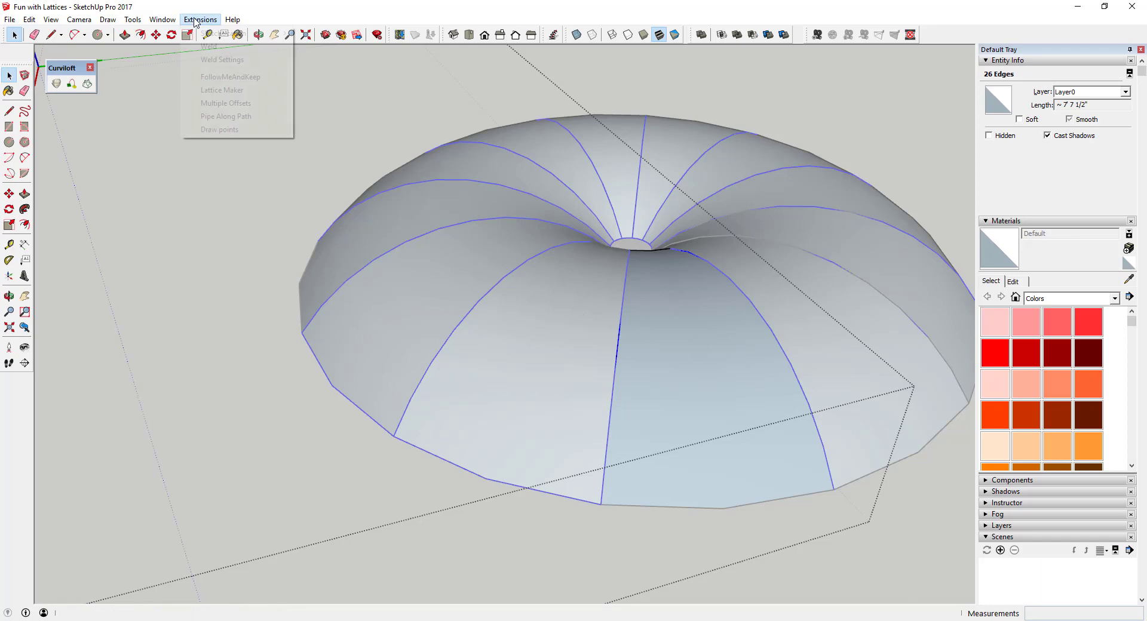
pyautogui.click(244, 117)
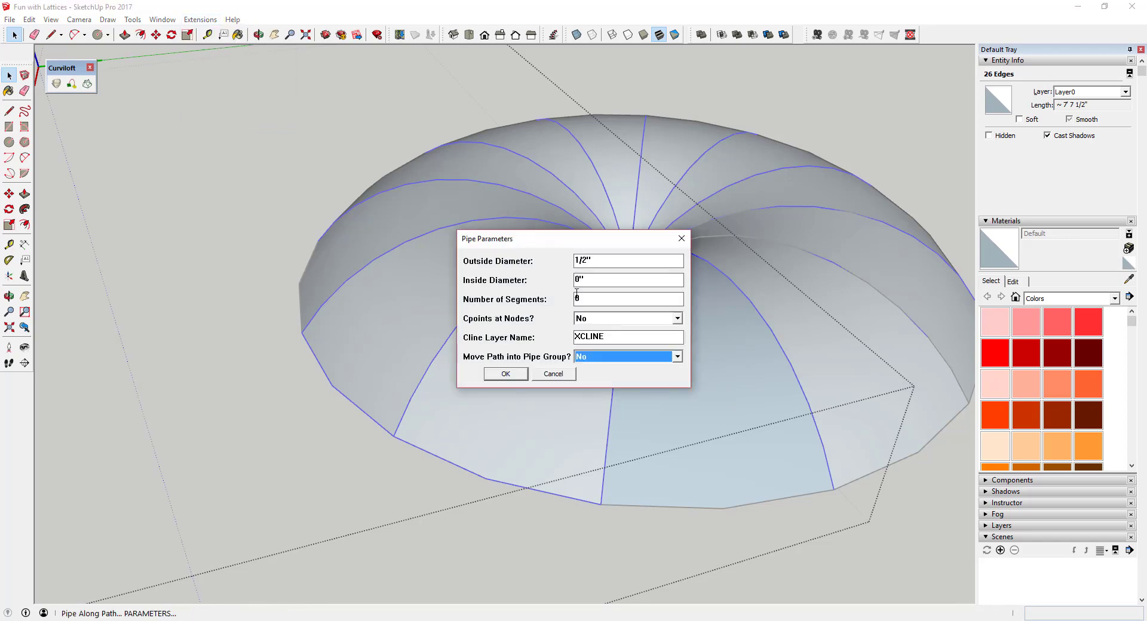
pyautogui.click(507, 375)
pyautogui.moveTo(723, 308); pyautogui.dragTo(661, 410, button='middle')
pyautogui.scroll(10, 683, 243)
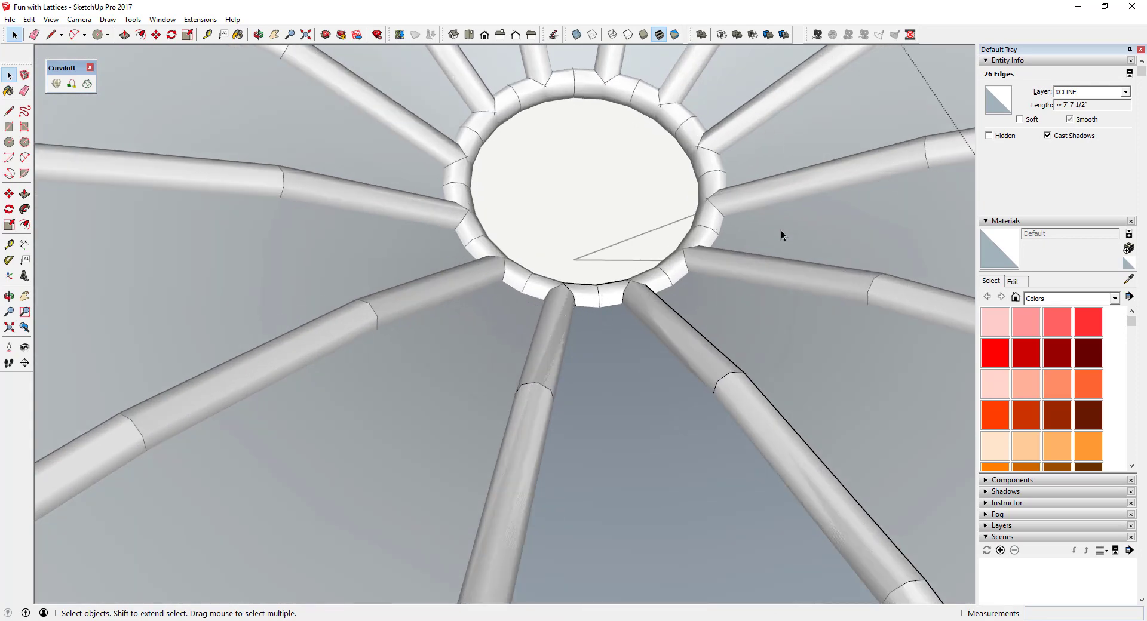
pyautogui.scroll(-10, 780, 231)
pyautogui.moveTo(670, 296); pyautogui.dragTo(737, 223, button='middle')
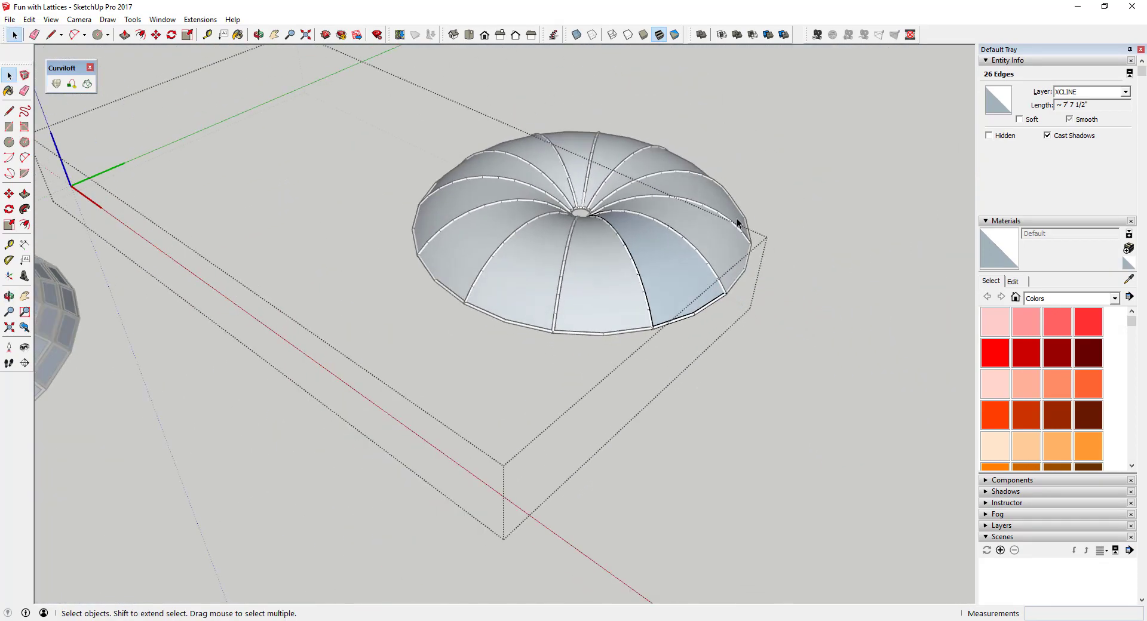
# Step: Select the front segment's surface and display the hidden geometry to reveal its dashed grid
pyautogui.scroll(4, 703, 250)
pyautogui.click(653, 267)
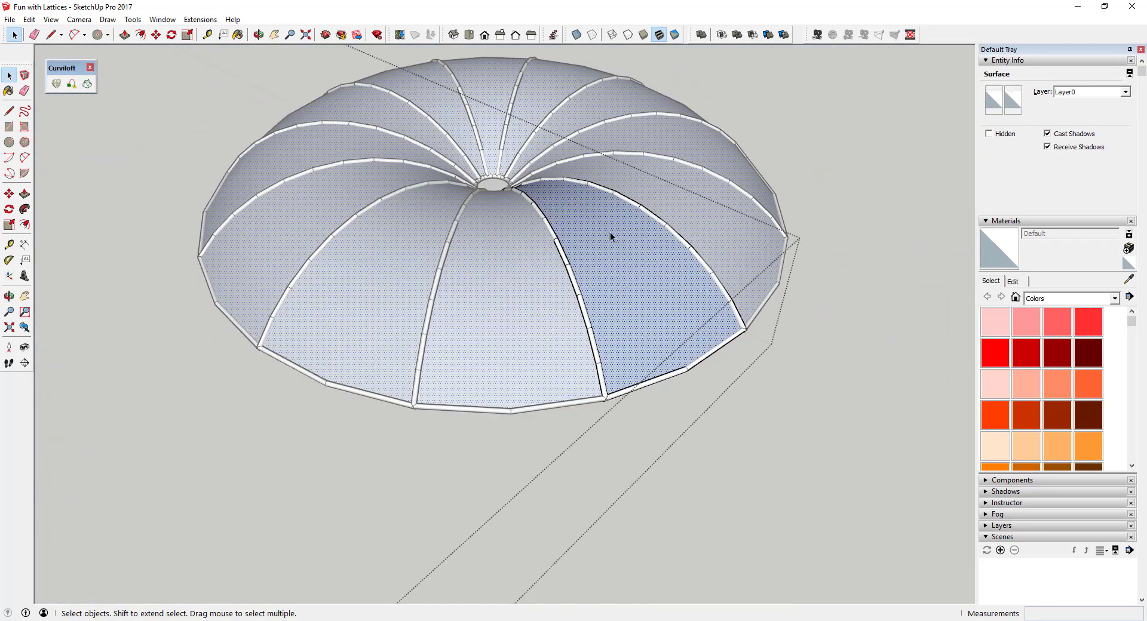
pyautogui.moveTo(665, 272); pyautogui.dragTo(576, 267, button='middle')
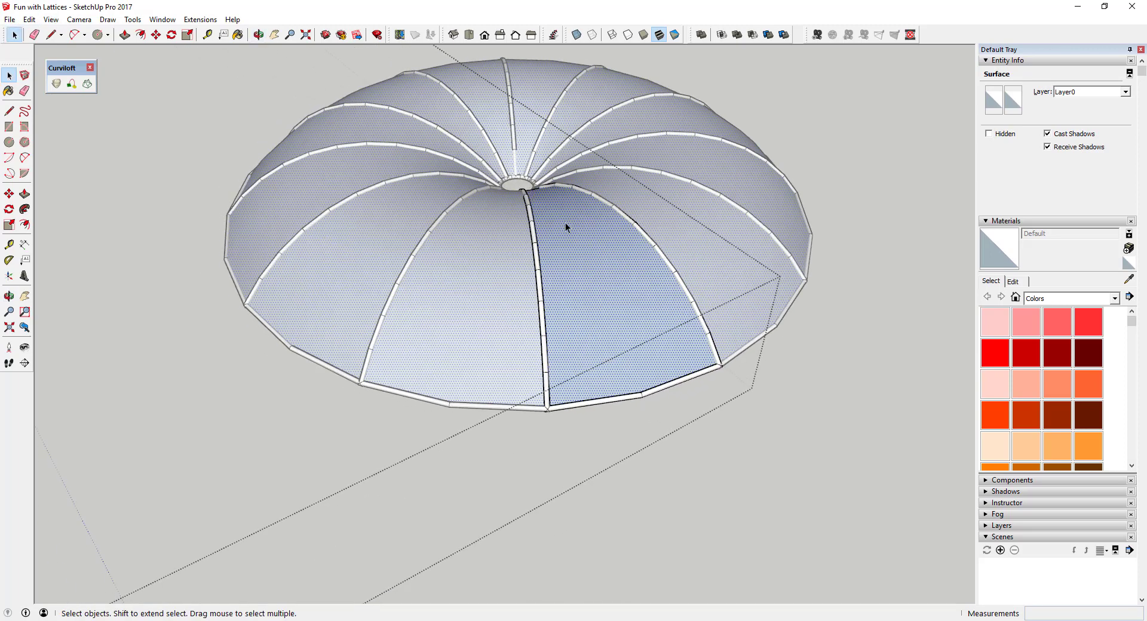
pyautogui.click(28, 19)
pyautogui.moveTo(62, 20)
pyautogui.click(82, 63)
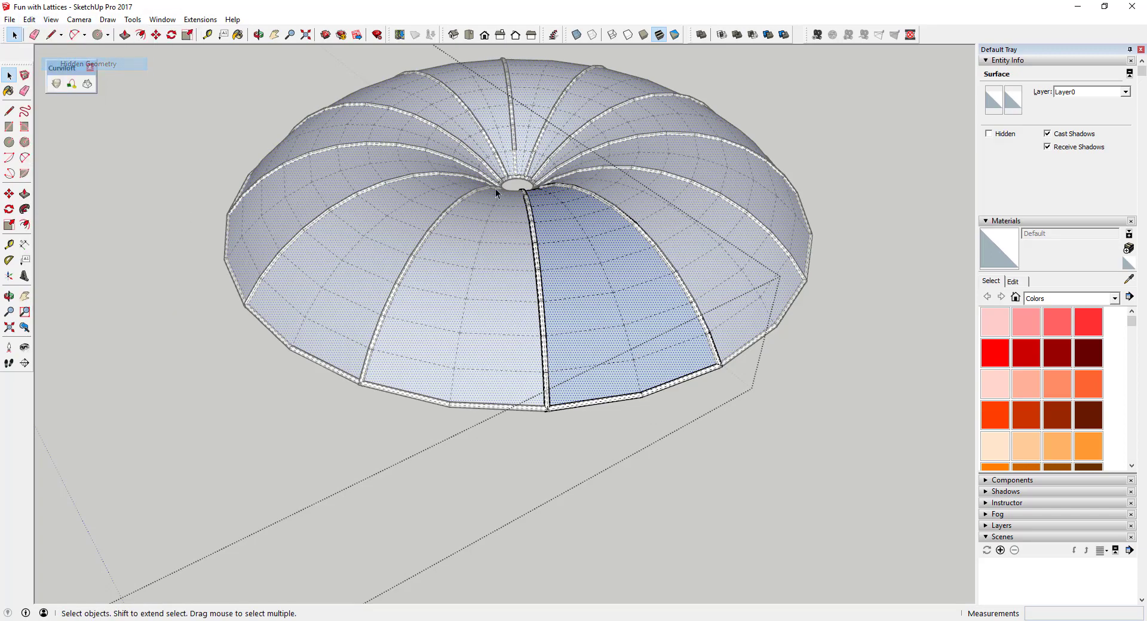
pyautogui.moveTo(495, 188); pyautogui.dragTo(651, 265, button='middle')
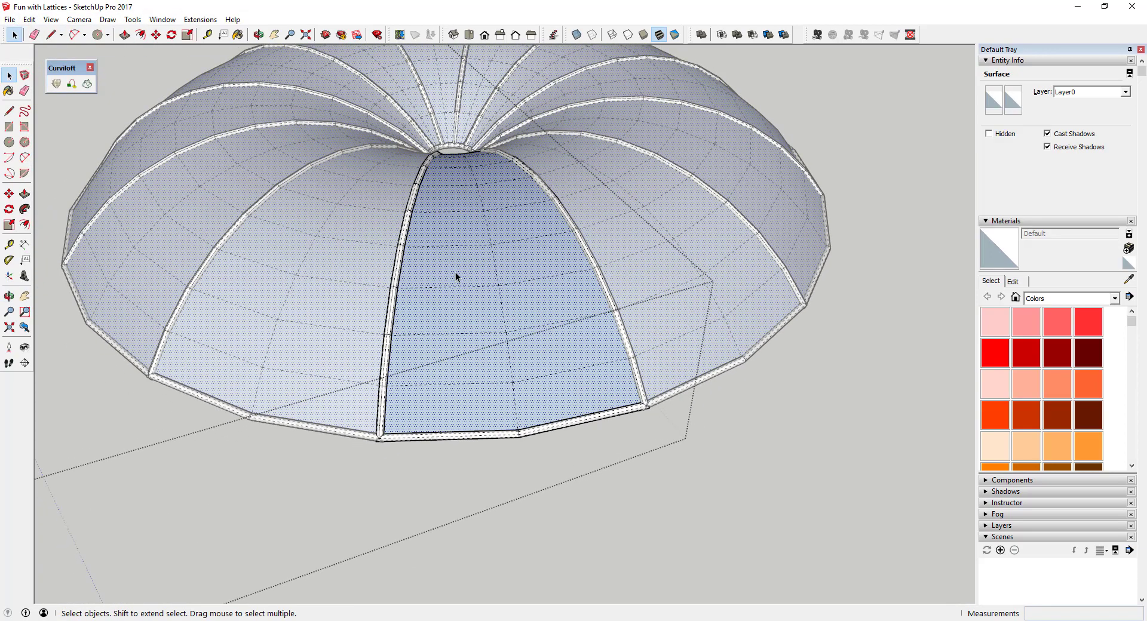
# Step: Select the front segment's surface together with its inner grid edges, and deselect the faces so only the edges remain
pyautogui.click(455, 270)
pyautogui.tripleClick(462, 263)
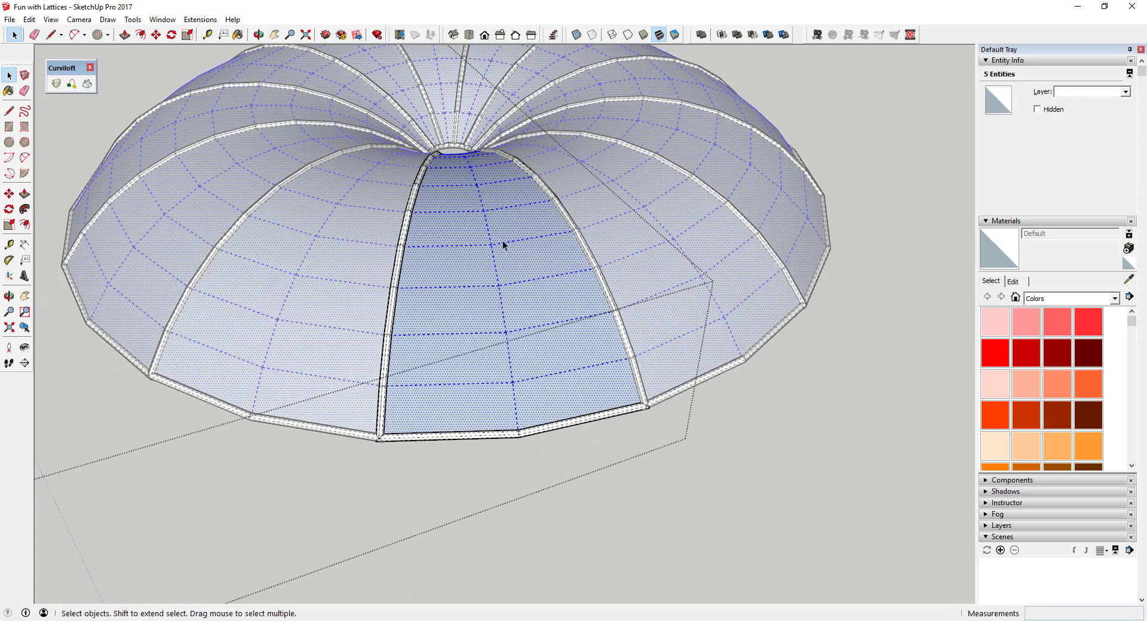
pyautogui.rightClick(468, 264)
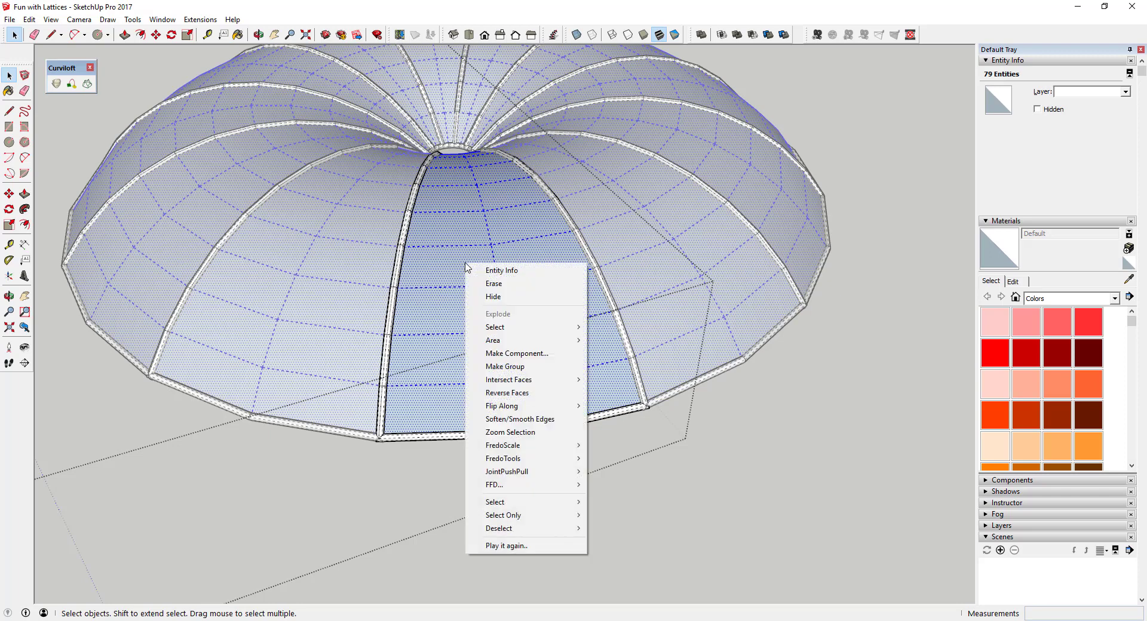
pyautogui.moveTo(528, 529)
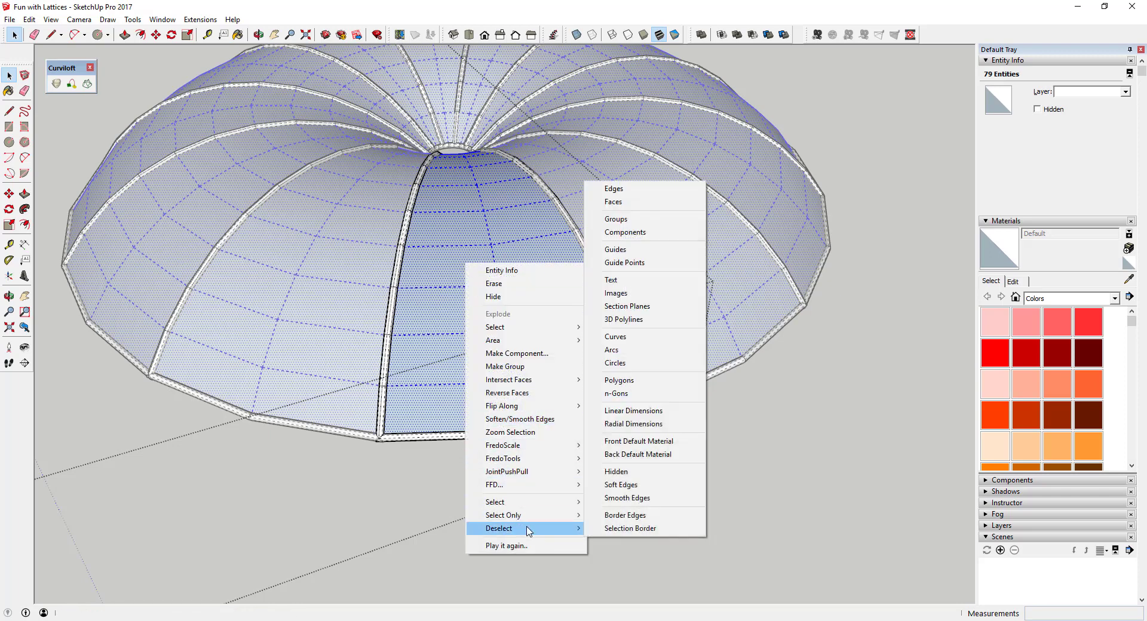
pyautogui.click(455, 233)
pyautogui.rightClick(457, 230)
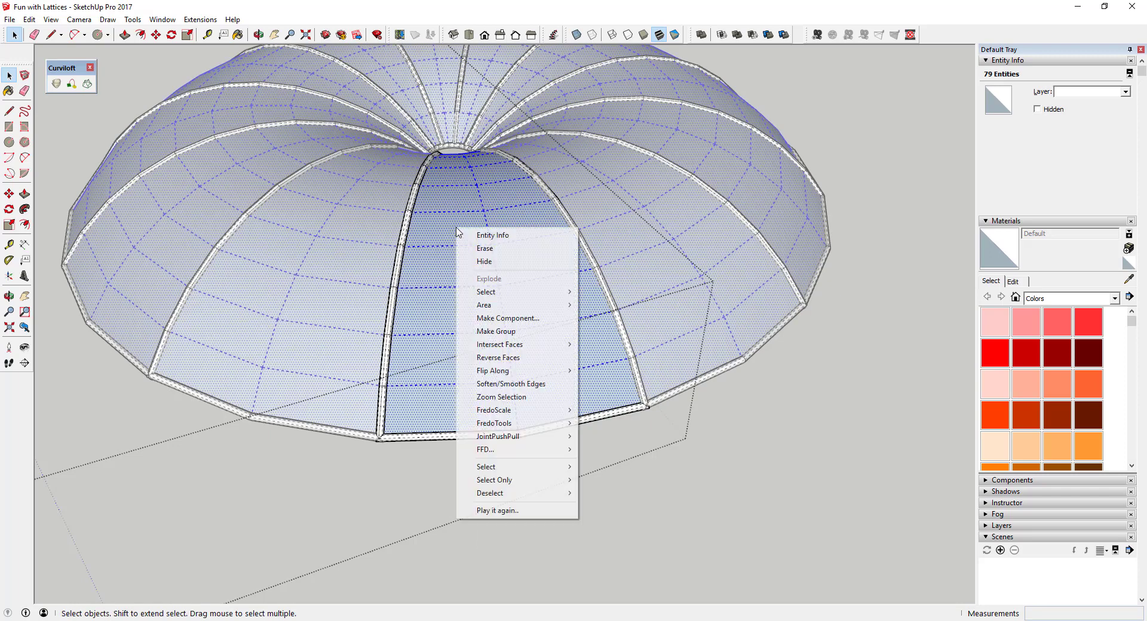
pyautogui.moveTo(518, 496)
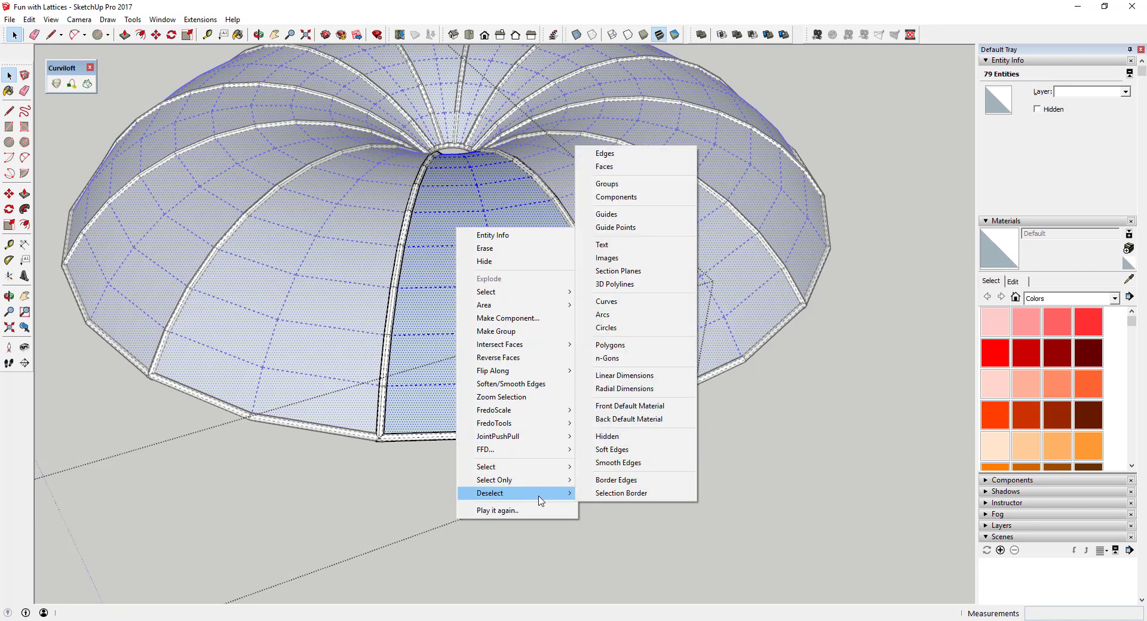
pyautogui.click(630, 167)
# Step: Convert the selected grid edges to cylinders with a .5 diameter and precision 10, created as one group
pyautogui.scroll(2, 509, 235)
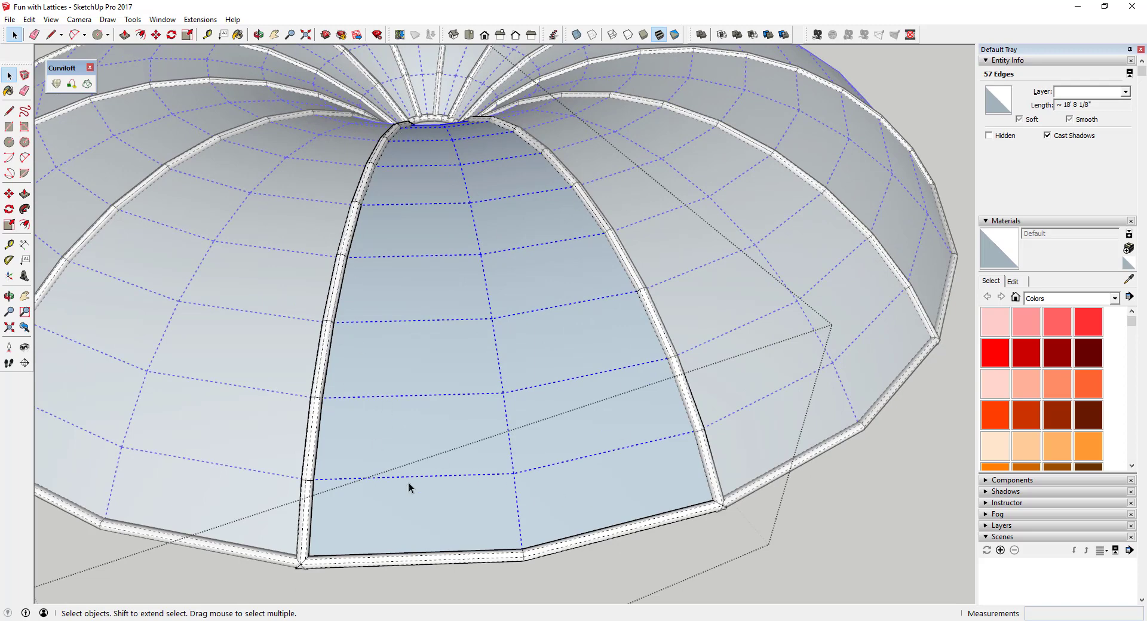
pyautogui.scroll(-2, 483, 178)
pyautogui.scroll(2, 558, 222)
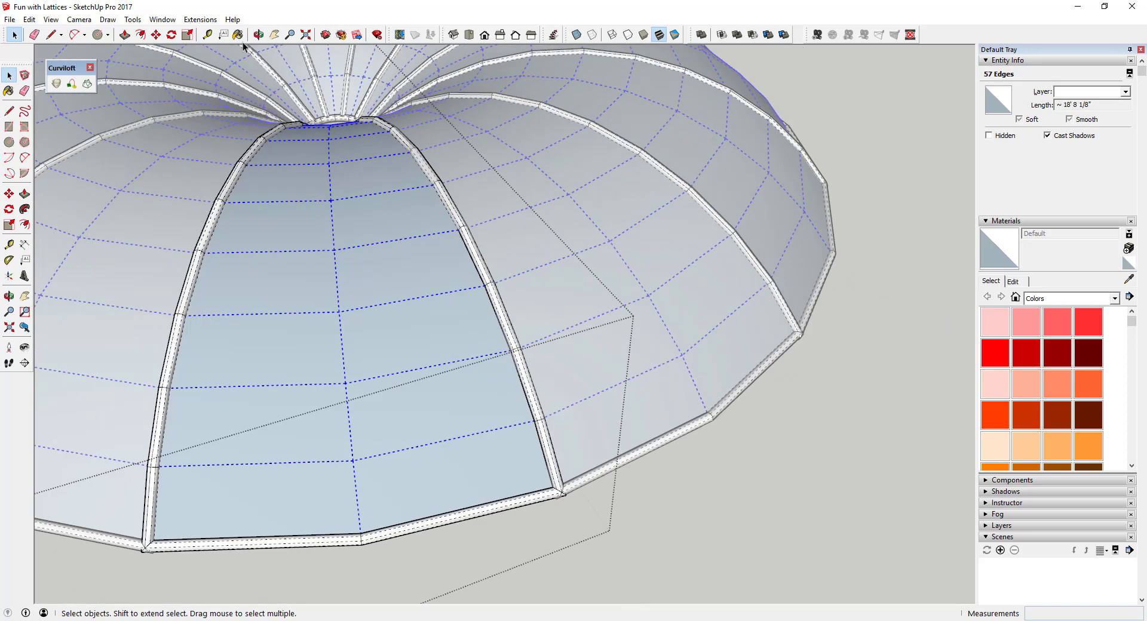
pyautogui.click(152, 22)
pyautogui.moveTo(129, 22)
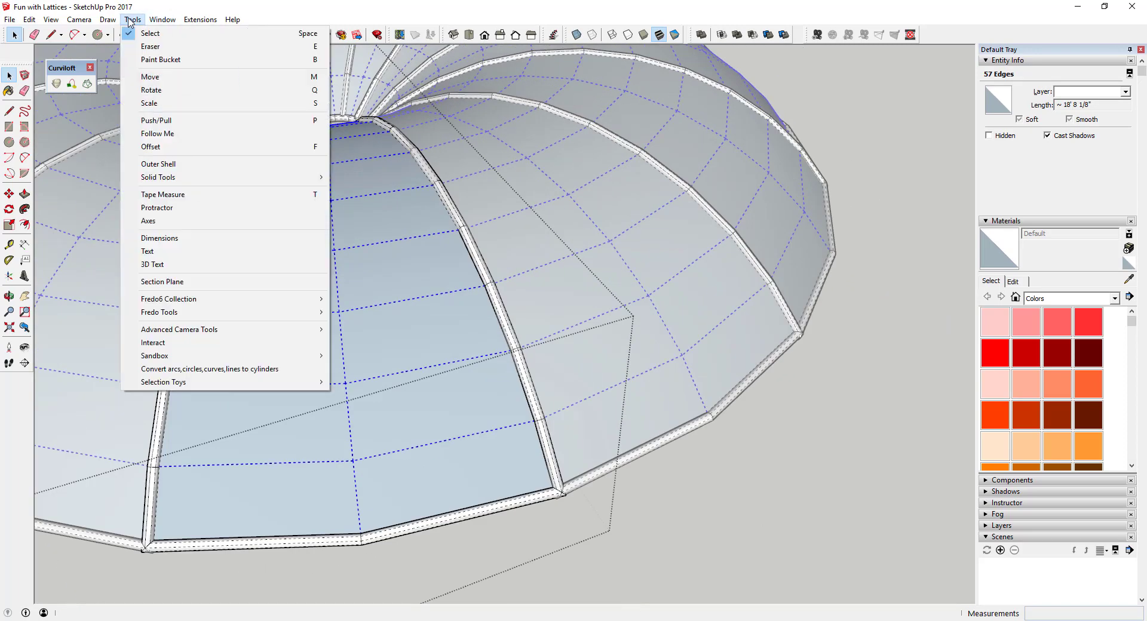
pyautogui.click(246, 371)
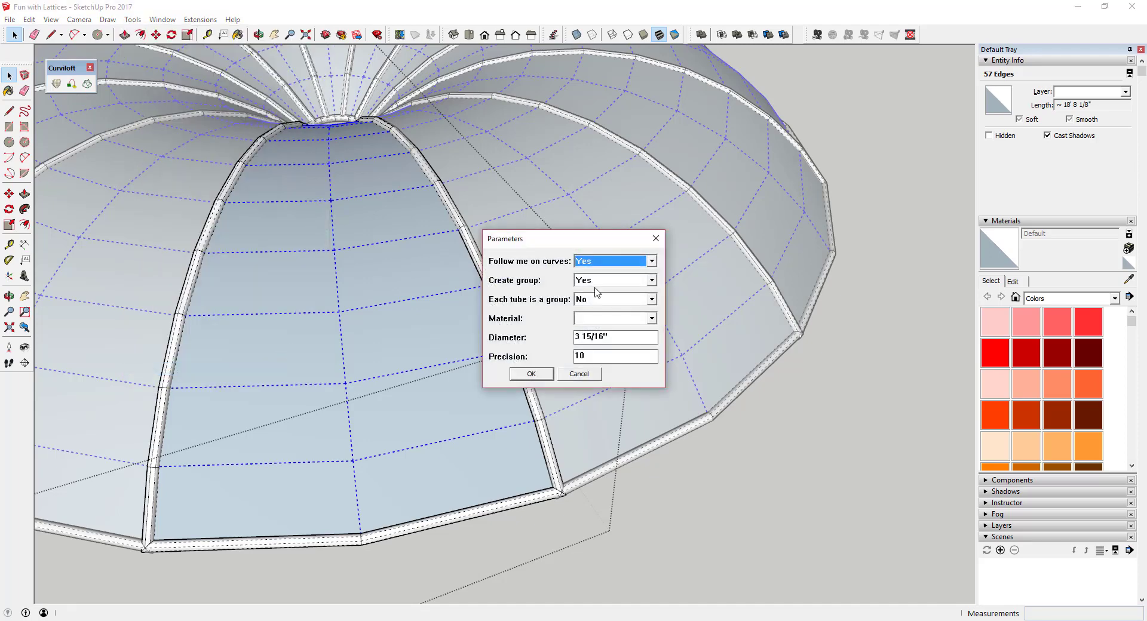
pyautogui.moveTo(630, 337); pyautogui.dragTo(445, 342)
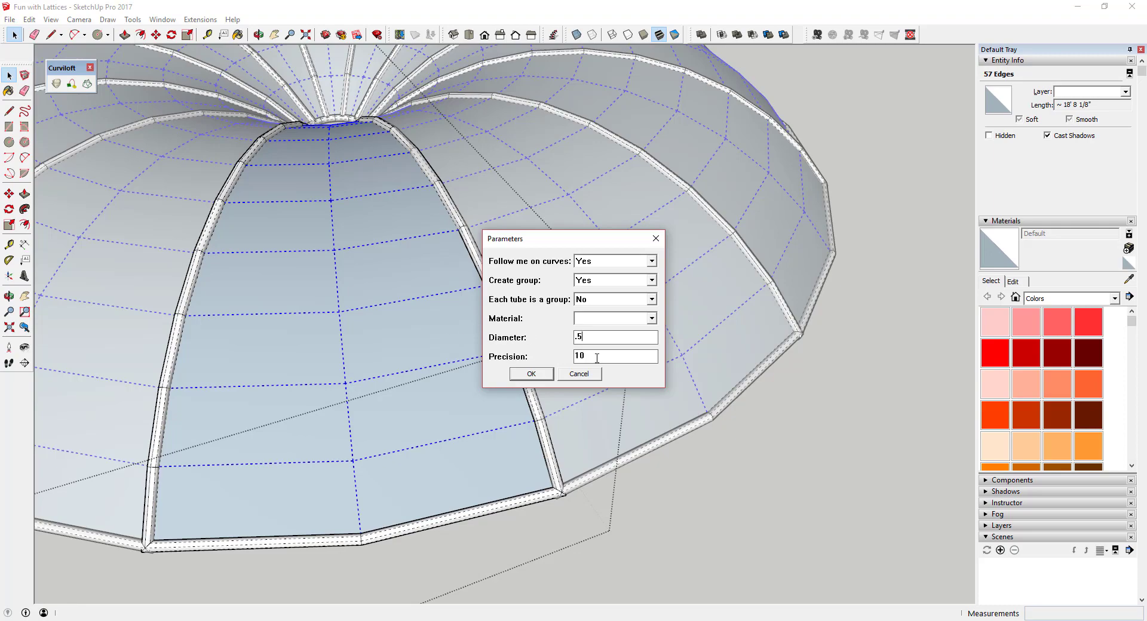
pyautogui.click(531, 374)
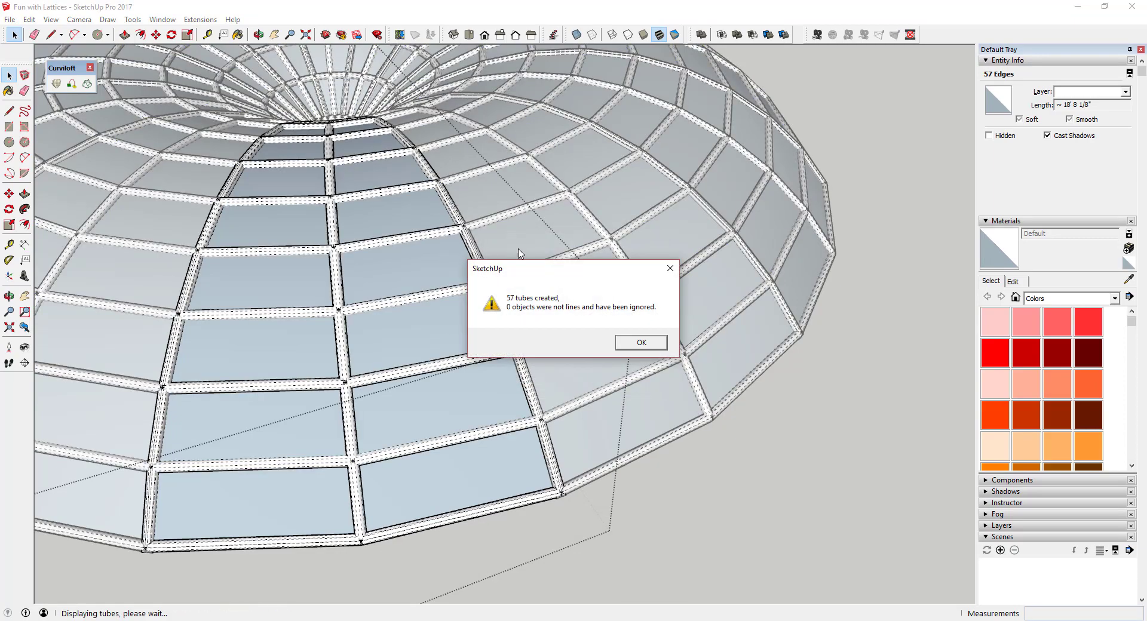
pyautogui.click(637, 343)
pyautogui.scroll(-3, 660, 267)
pyautogui.scroll(3, 657, 263)
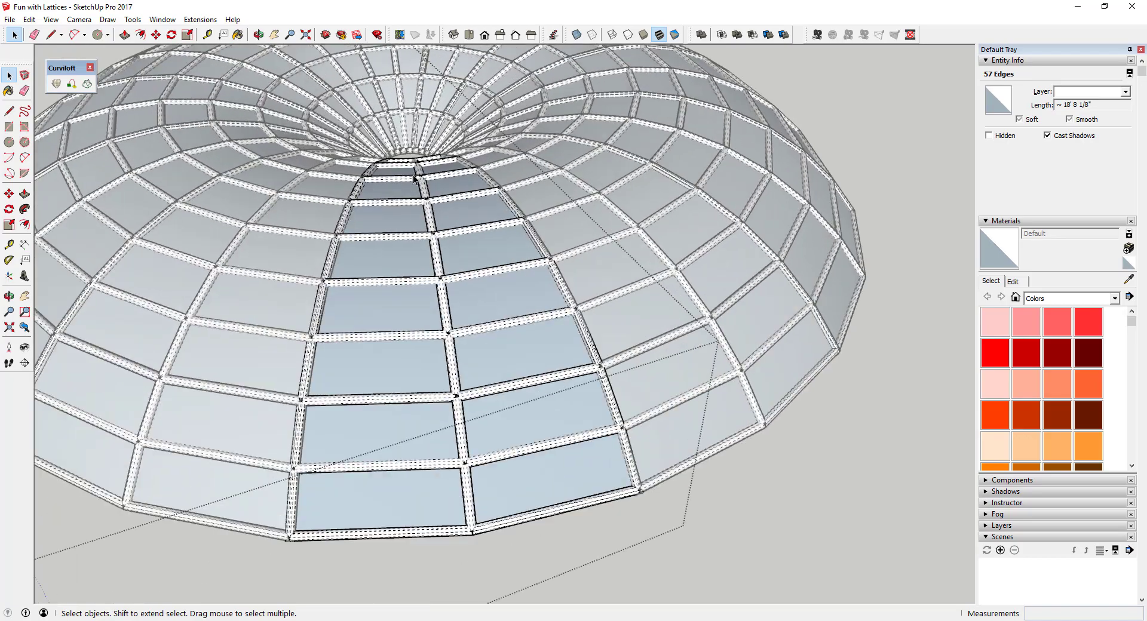
pyautogui.moveTo(657, 263); pyautogui.dragTo(618, 242, button='middle')
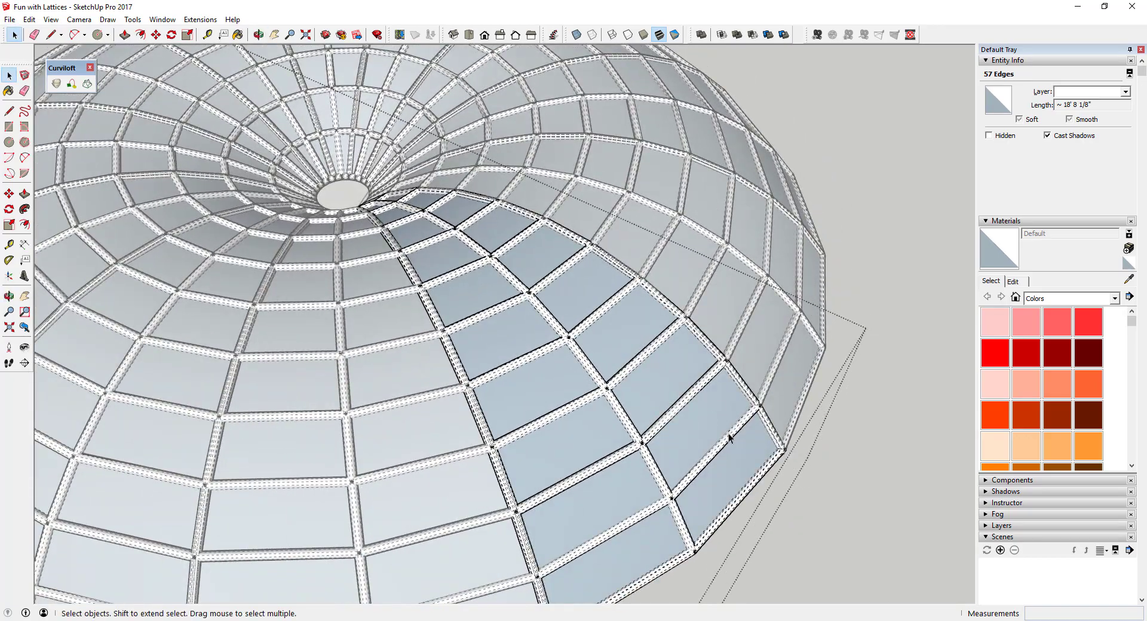
# Step: Exit the segment component with nothing selected, and turn off the hidden geometry display to view the finished lattice canopy
pyautogui.scroll(-3, 725, 396)
pyautogui.moveTo(742, 422); pyautogui.dragTo(658, 418, button='middle')
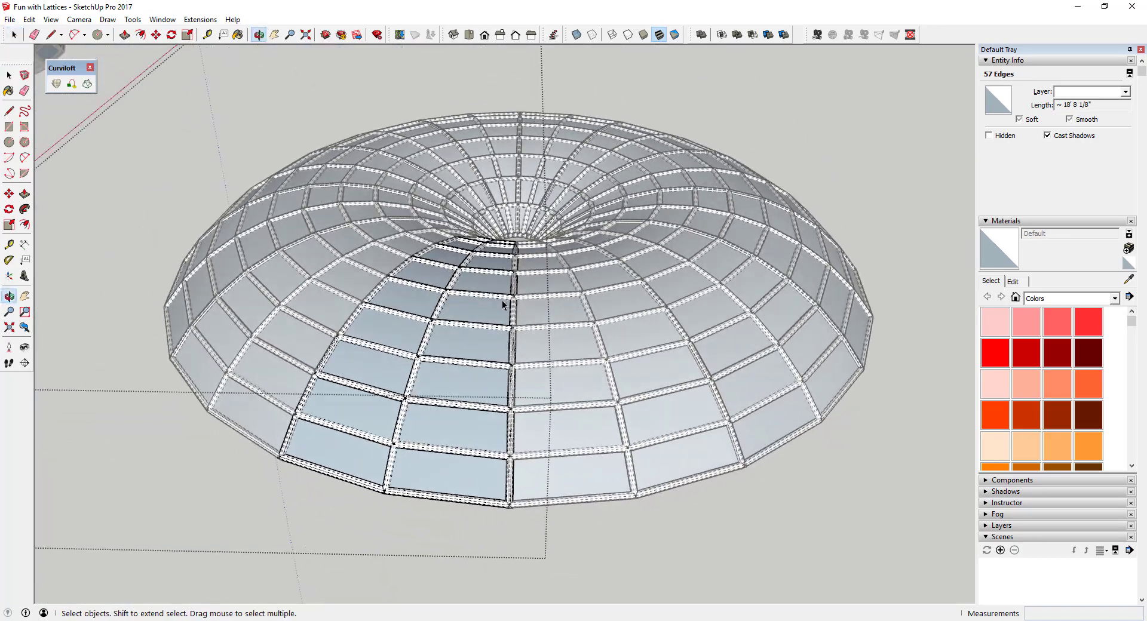
pyautogui.scroll(-3, 758, 481)
pyautogui.scroll(2, 759, 482)
pyautogui.hotkey('ctrl', 't')
pyautogui.scroll(2, 645, 299)
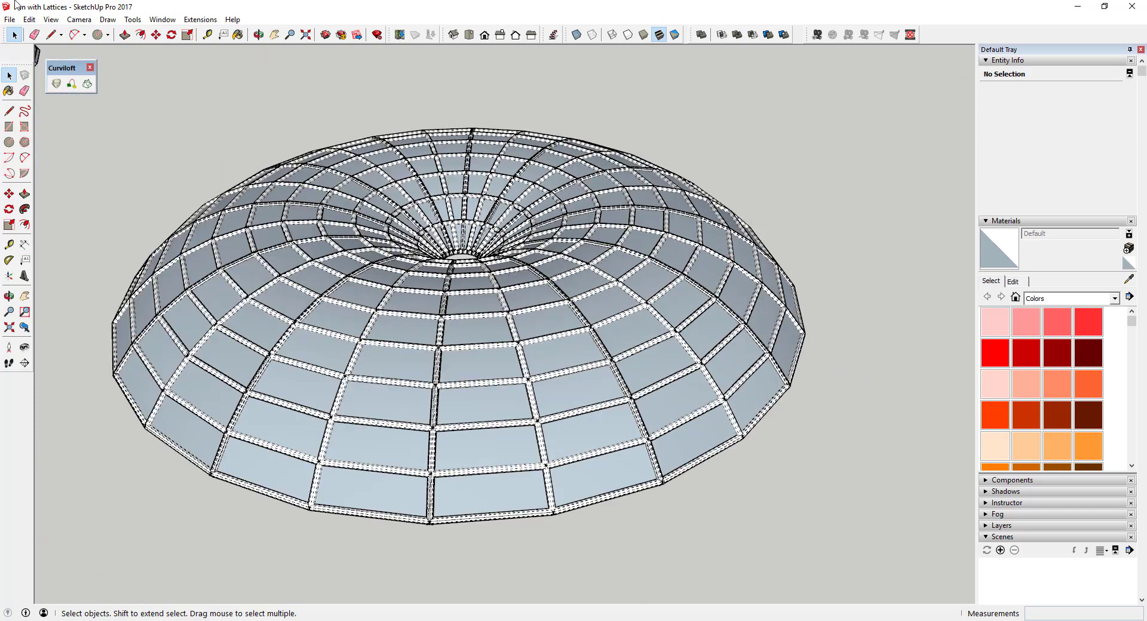
pyautogui.click(54, 22)
pyautogui.click(74, 70)
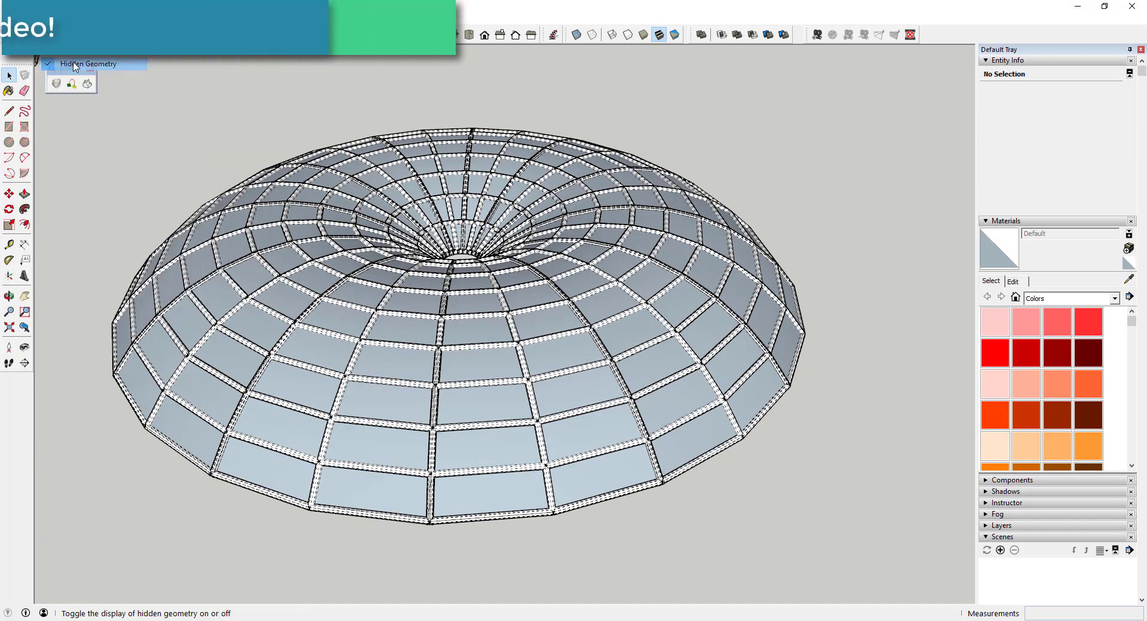
pyautogui.moveTo(615, 312); pyautogui.dragTo(486, 370, button='middle')
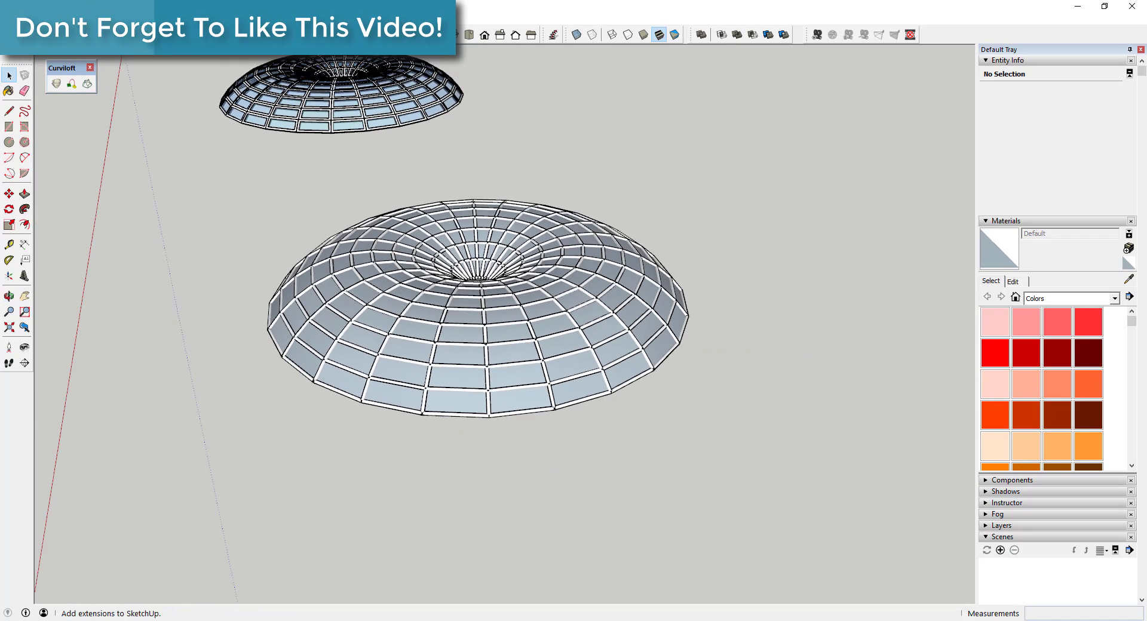
pyautogui.scroll(5, 329, 86)
pyautogui.scroll(3, 329, 86)
pyautogui.scroll(-6, 316, 93)
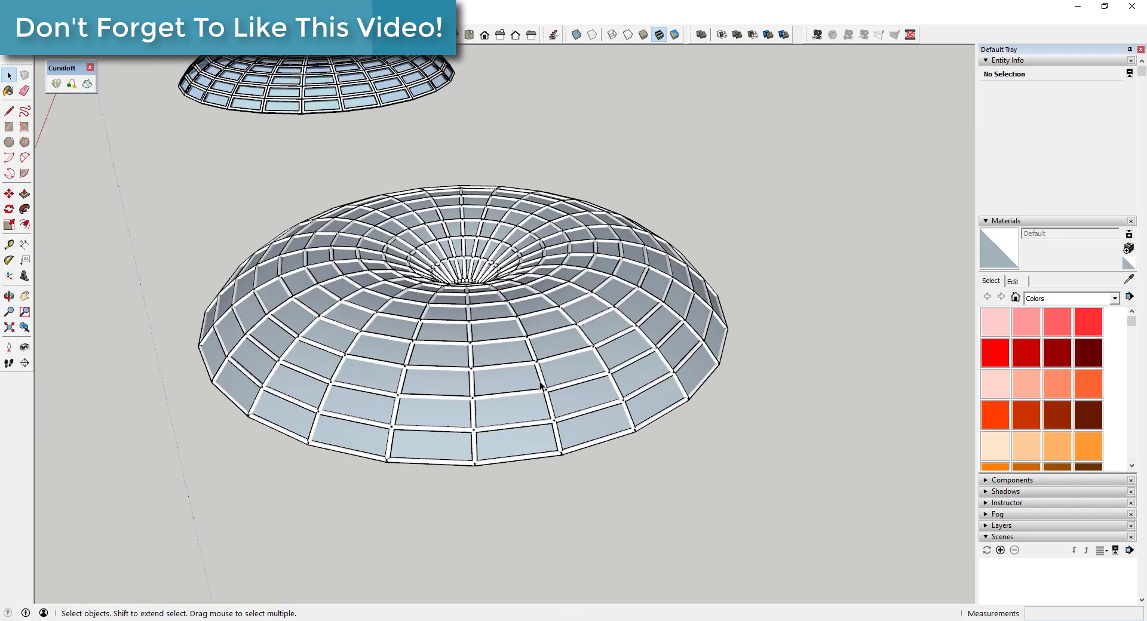
pyautogui.scroll(3, 430, 245)
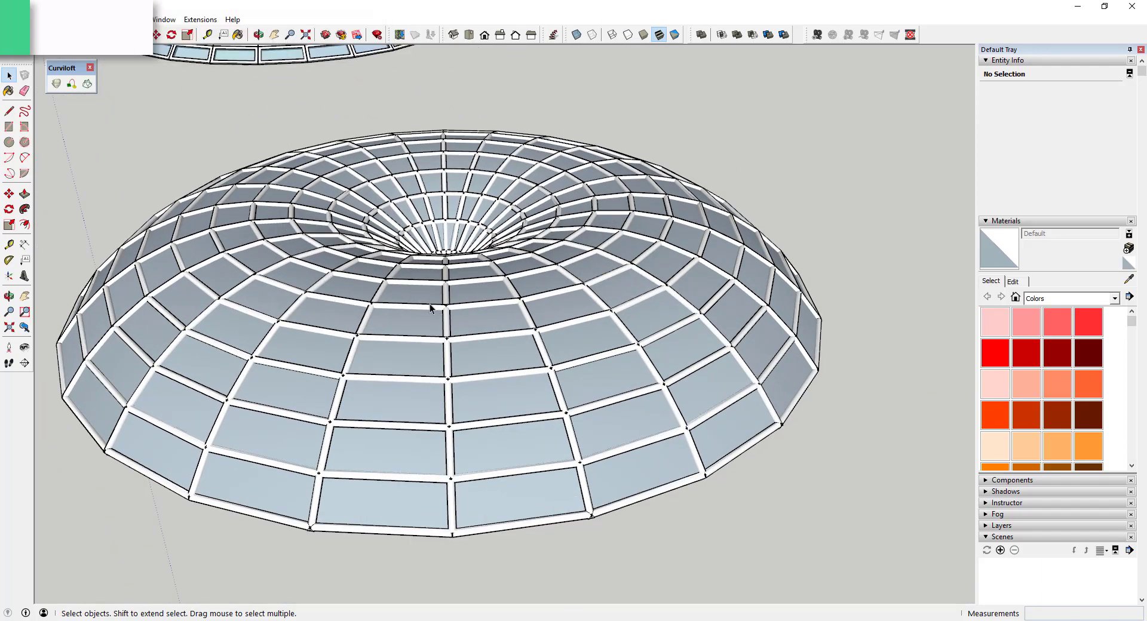
# Step: Open the front segment for editing and paint its surface with Translucent Glass Blue from the Glass and Mirrors materials
pyautogui.scroll(-2, 429, 304)
pyautogui.moveTo(429, 303); pyautogui.dragTo(438, 325, button='middle')
pyautogui.click(410, 327)
pyautogui.doubleClick(410, 327)
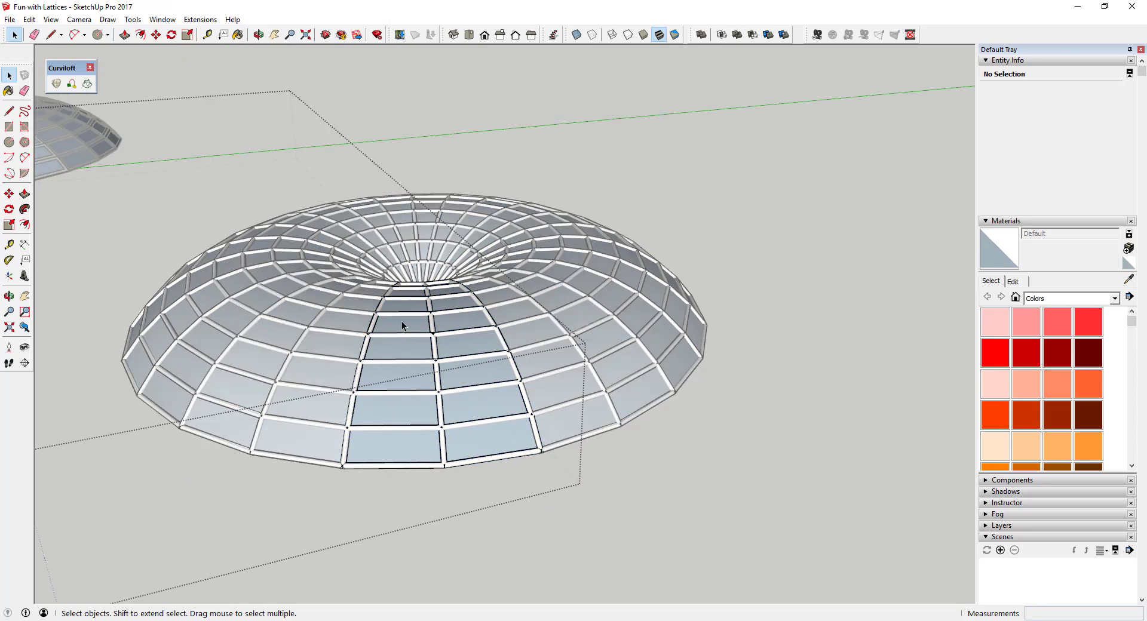
pyautogui.click(403, 321)
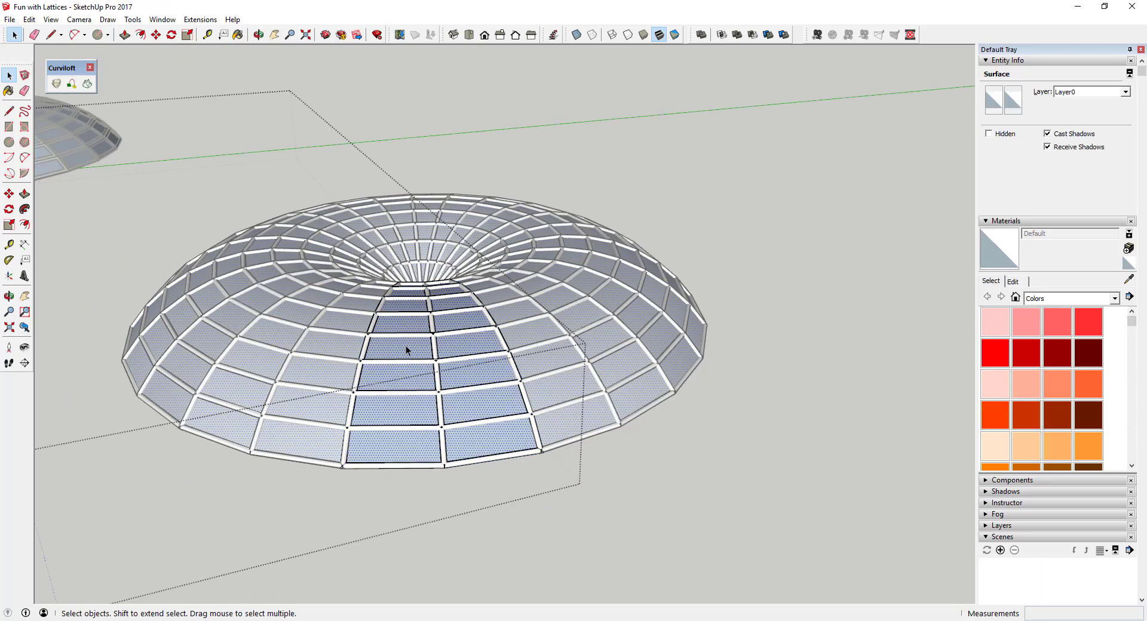
pyautogui.click(1099, 299)
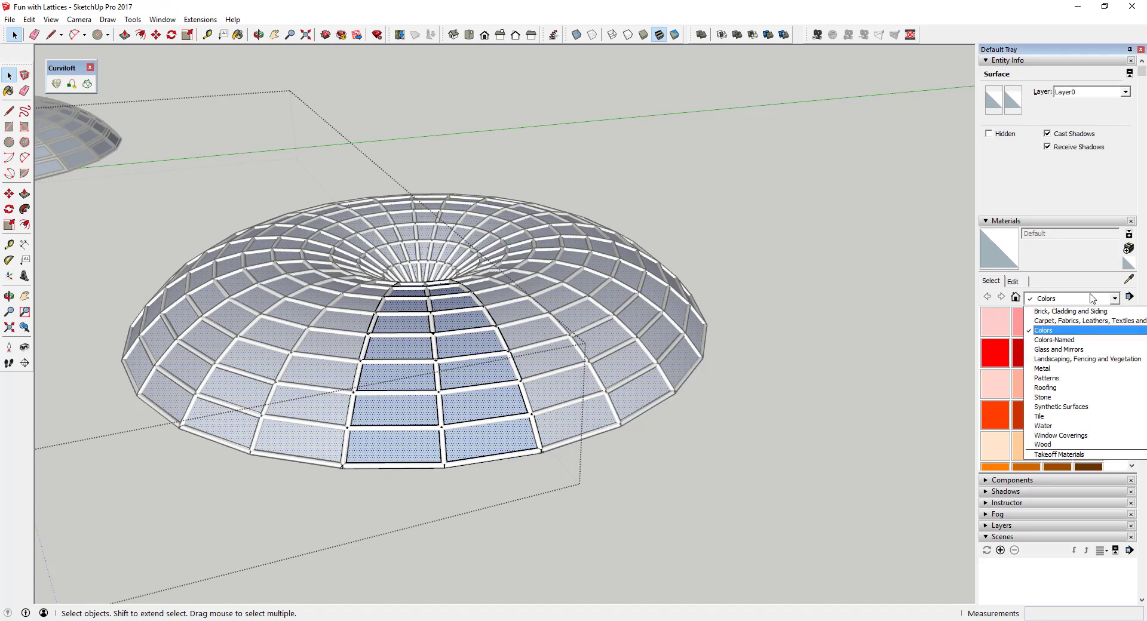
pyautogui.click(1064, 340)
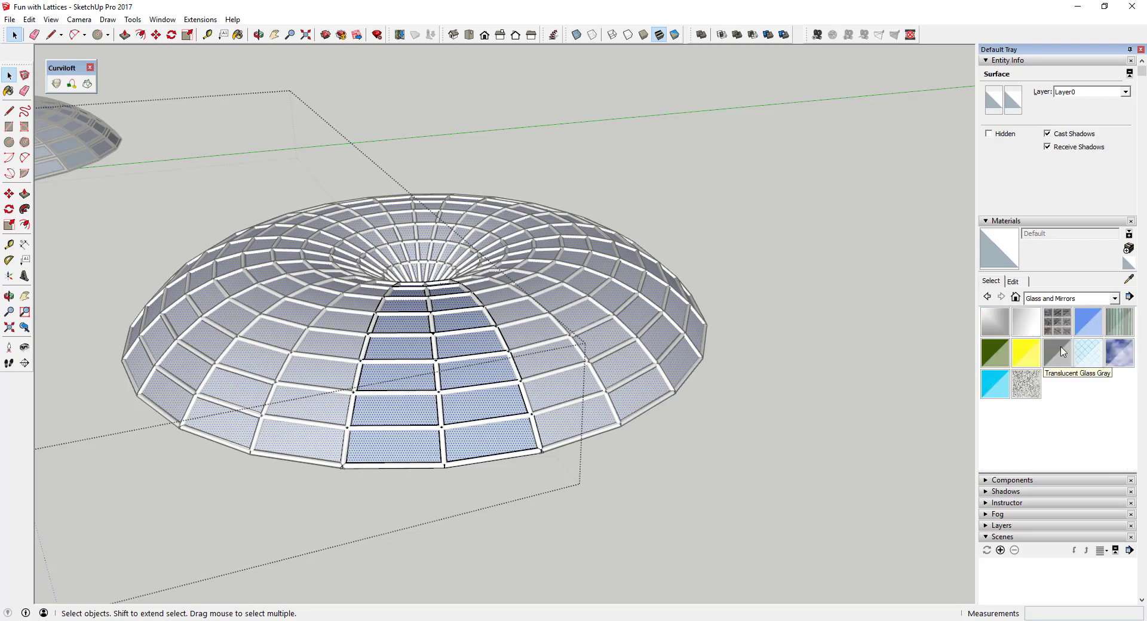
pyautogui.click(1087, 323)
pyautogui.click(406, 345)
pyautogui.press('space')
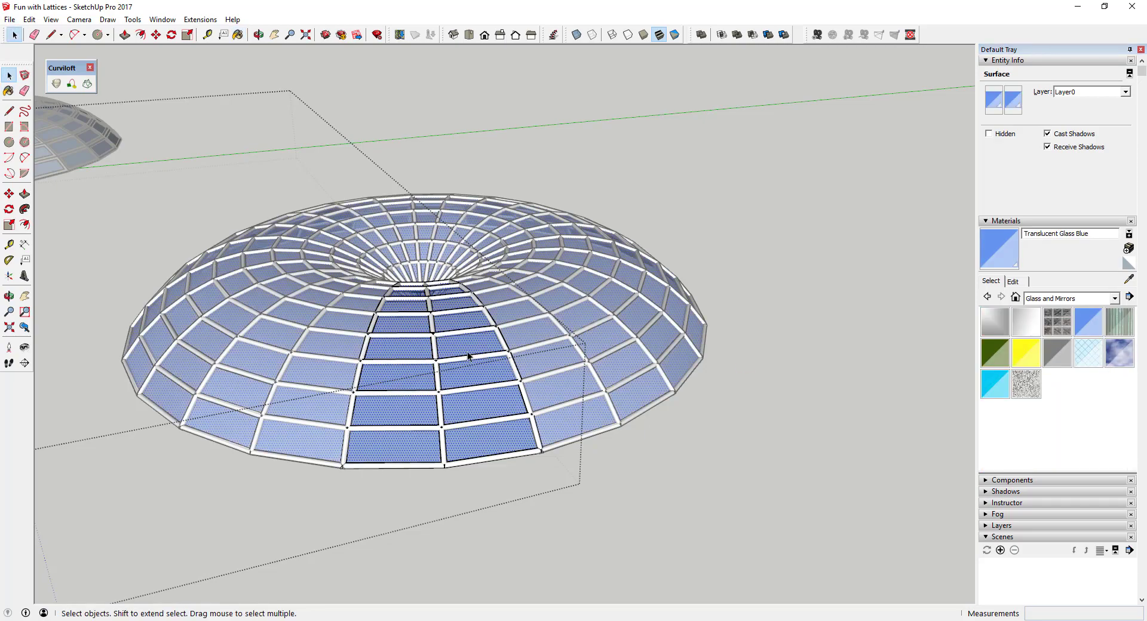
# Step: Exit the segment component and delete the flat face covering the underside of the blue glass canopy
pyautogui.click(688, 490)
pyautogui.moveTo(689, 490)
pyautogui.mouseDown(button='middle')
pyautogui.moveTo(469, 384)
pyautogui.moveTo(255, 348)
pyautogui.moveTo(274, 238)
pyautogui.moveTo(325, 221)
pyautogui.moveTo(350, 222)
pyautogui.moveTo(428, 309)
pyautogui.mouseUp(button='middle')
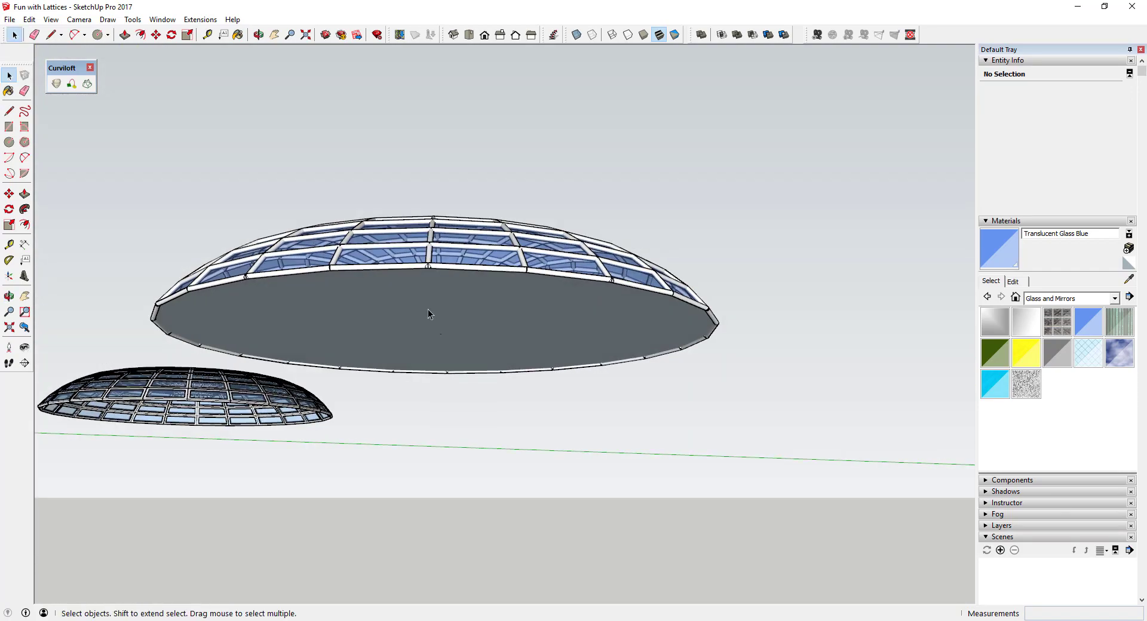
pyautogui.click(395, 316)
pyautogui.press('Delete')
# Step: Erase the leftover construction lines beneath the center of the canopy's funnel
pyautogui.scroll(5, 460, 342)
pyautogui.scroll(2, 460, 342)
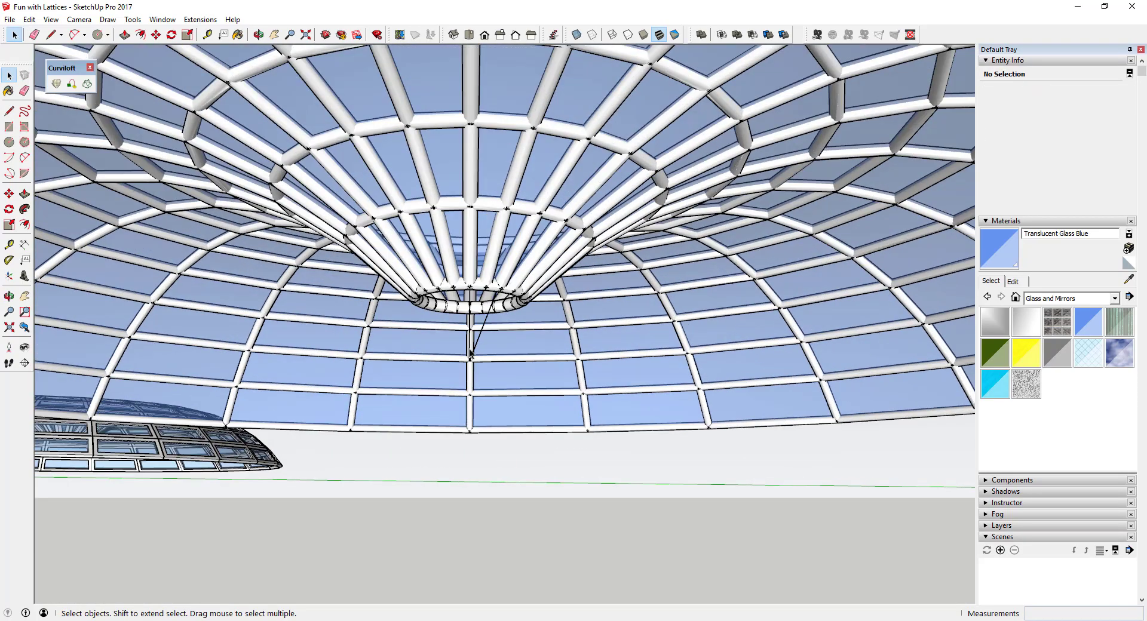
pyautogui.moveTo(463, 346)
pyautogui.mouseDown(button='middle')
pyautogui.moveTo(568, 373)
pyautogui.moveTo(535, 374)
pyautogui.mouseUp(button='middle')
pyautogui.press('e')
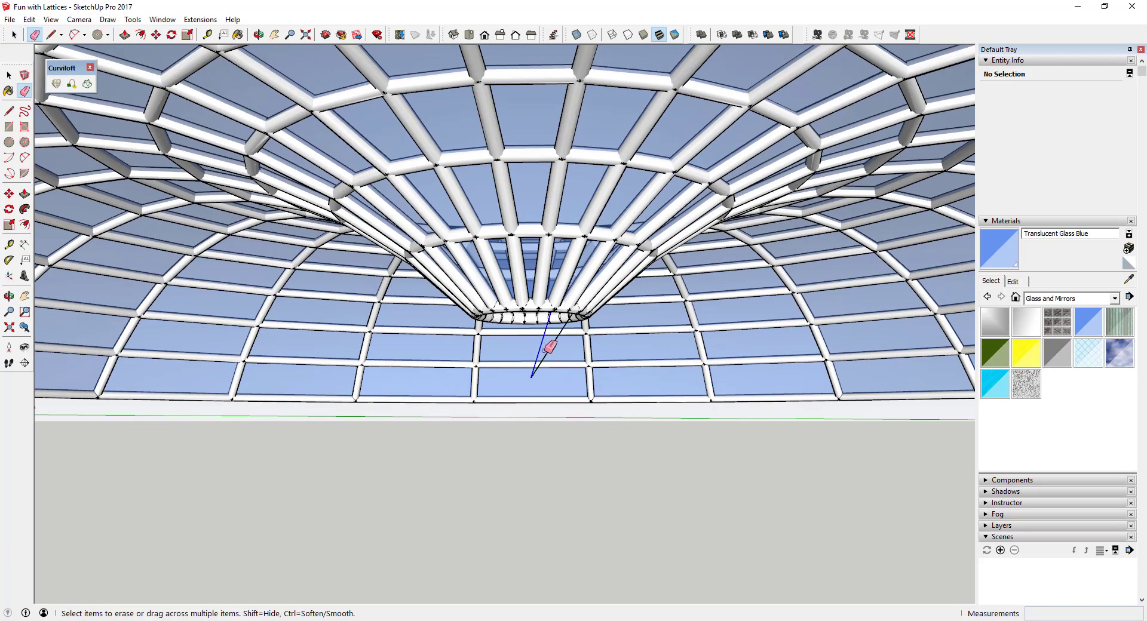
pyautogui.press('space')
# Step: Examine the finished blue glass canopy from below and above, alongside the first lattice canopy
pyautogui.scroll(-10, 553, 344)
pyautogui.moveTo(557, 336)
pyautogui.mouseDown(button='middle')
pyautogui.moveTo(605, 338)
pyautogui.moveTo(494, 292)
pyautogui.moveTo(249, 428)
pyautogui.mouseUp(button='middle')
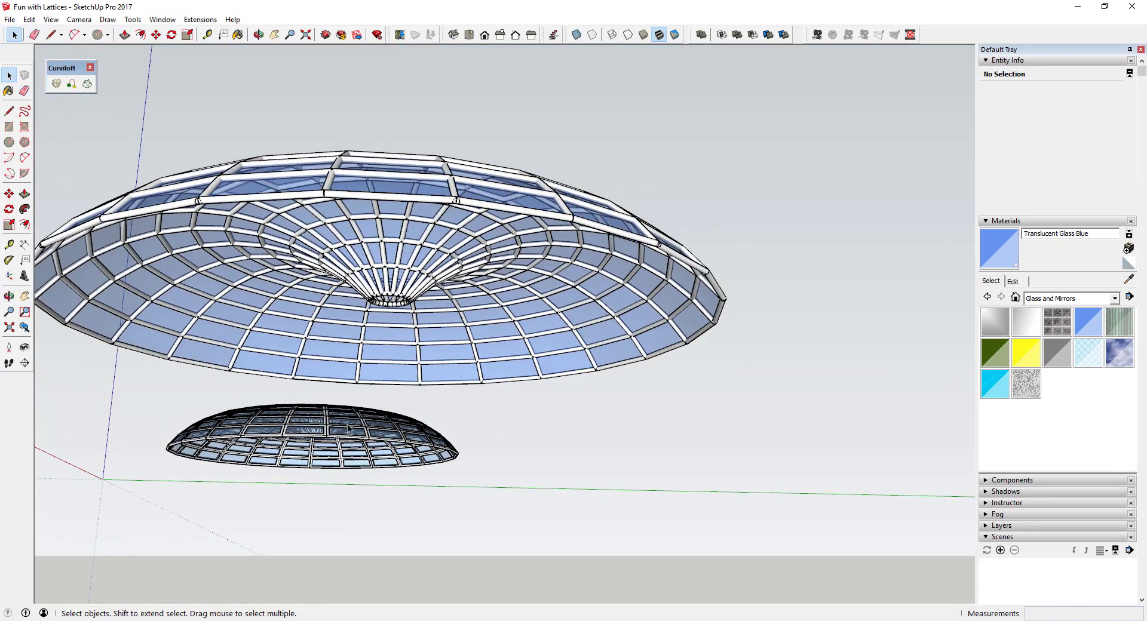
pyautogui.scroll(-4, 371, 306)
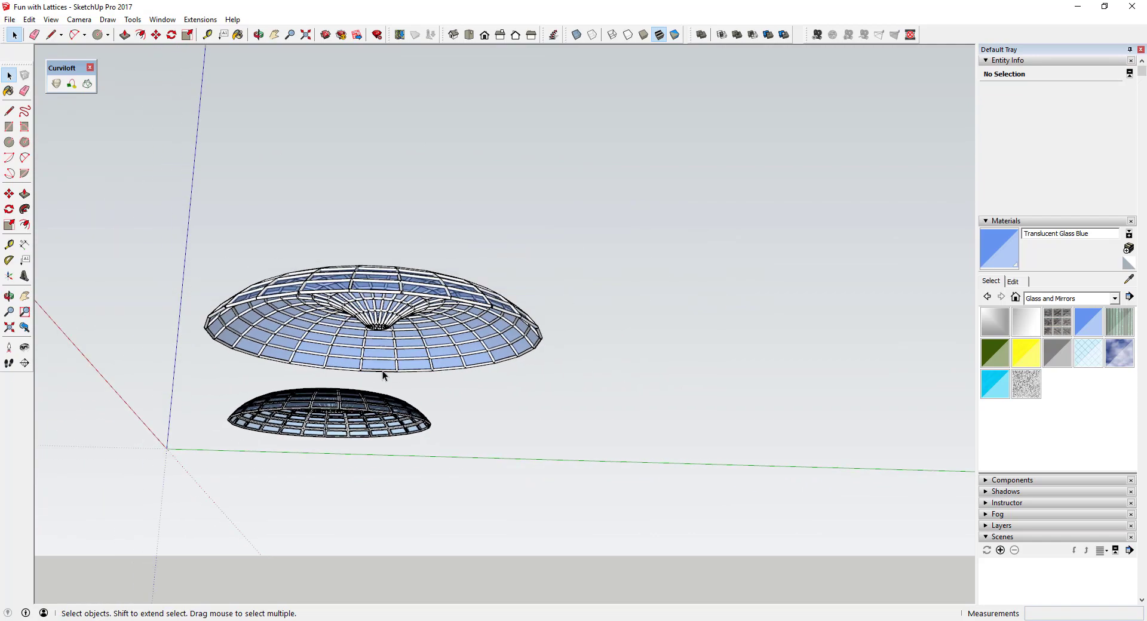
pyautogui.scroll(3, 383, 372)
pyautogui.moveTo(352, 202); pyautogui.dragTo(496, 357, button='middle')
pyautogui.scroll(-5, 597, 239)
pyautogui.scroll(-3, 496, 357)
pyautogui.scroll(5, 496, 357)
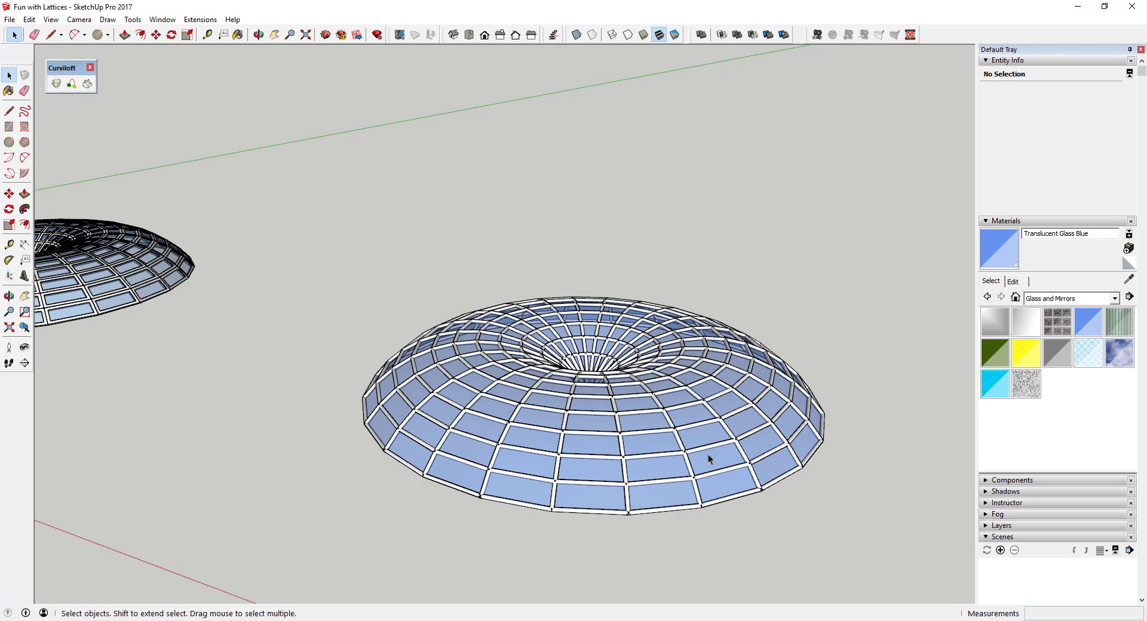
pyautogui.scroll(-3, 536, 362)
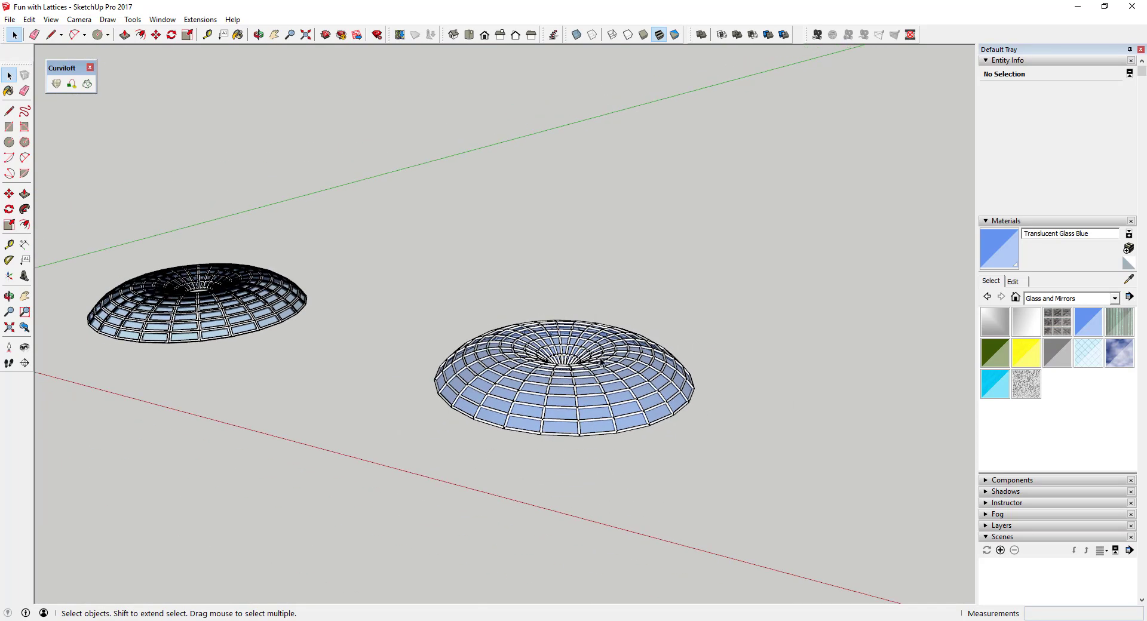
pyautogui.scroll(-2, 504, 382)
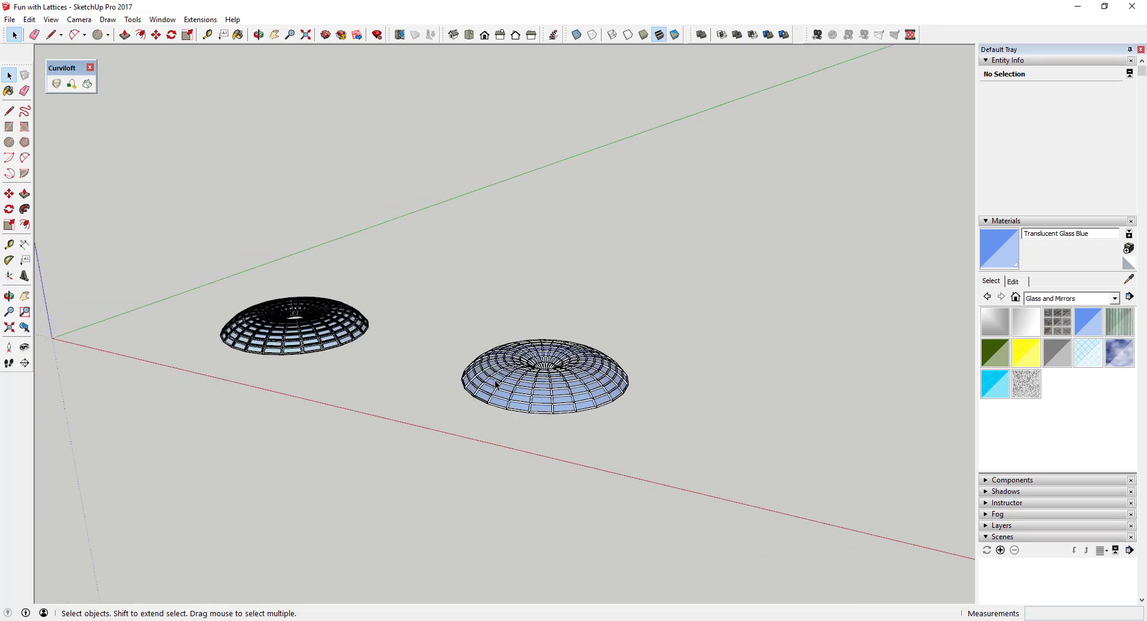
pyautogui.moveTo(504, 382); pyautogui.dragTo(843, 360, button='middle')
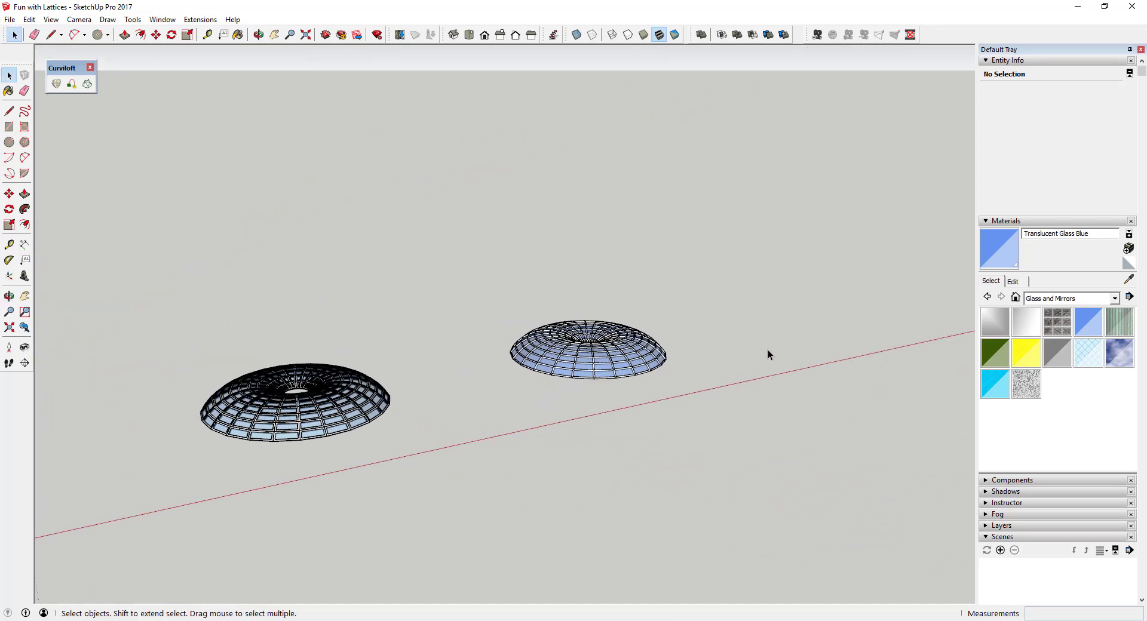
# Step: Draw two upright rectangles sharing a vertical edge at a right angle beyond the canopies, about 5' 6" high, the narrow one about 3' wide
pyautogui.press('r')
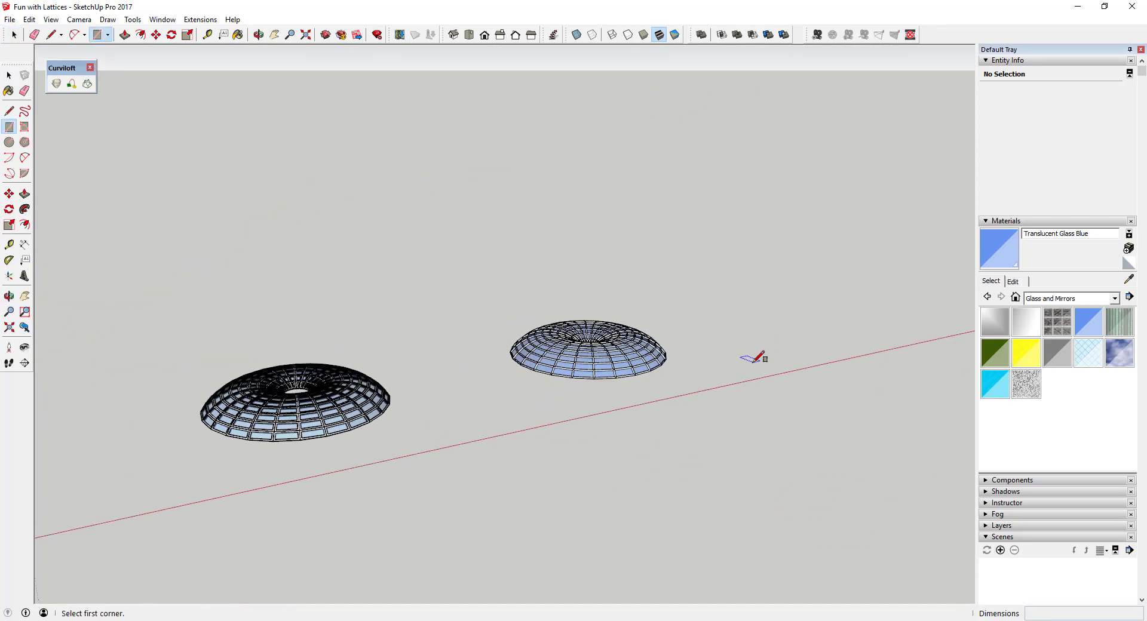
pyautogui.click(750, 351)
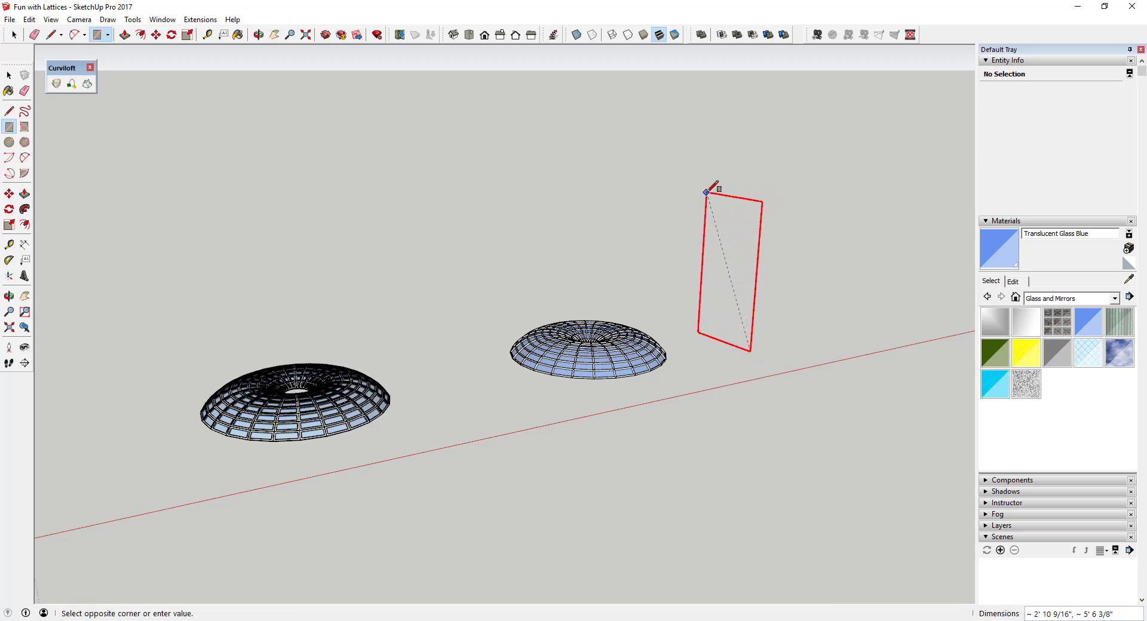
pyautogui.click(713, 190)
pyautogui.click(750, 351)
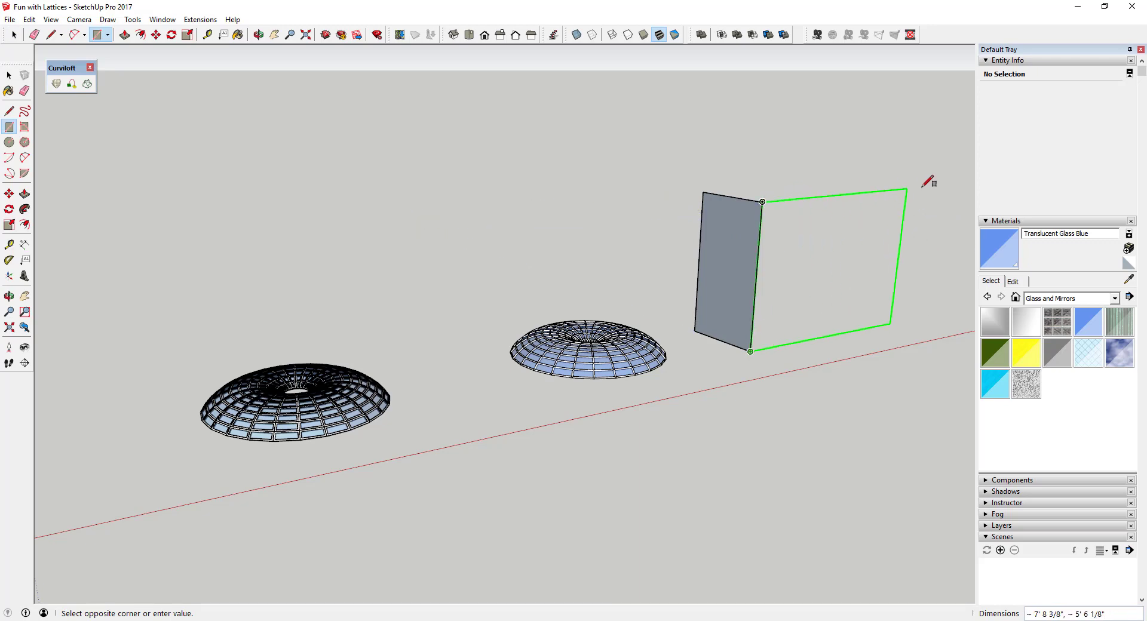
pyautogui.click(947, 185)
# Step: Copy the long wall face about 3' across to the far edge of the narrow end wall
pyautogui.press('space')
pyautogui.click(829, 242)
pyautogui.moveTo(829, 237); pyautogui.dragTo(845, 256, button='middle')
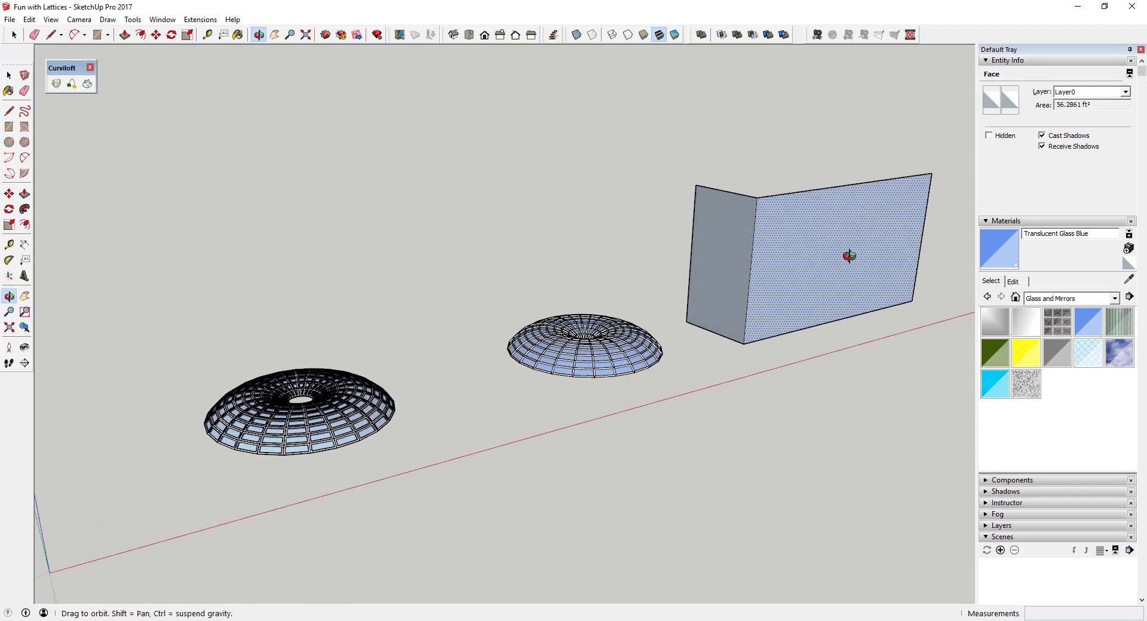
pyautogui.press('m')
pyautogui.press('ctrl')
pyautogui.click(756, 197)
pyautogui.click(698, 186)
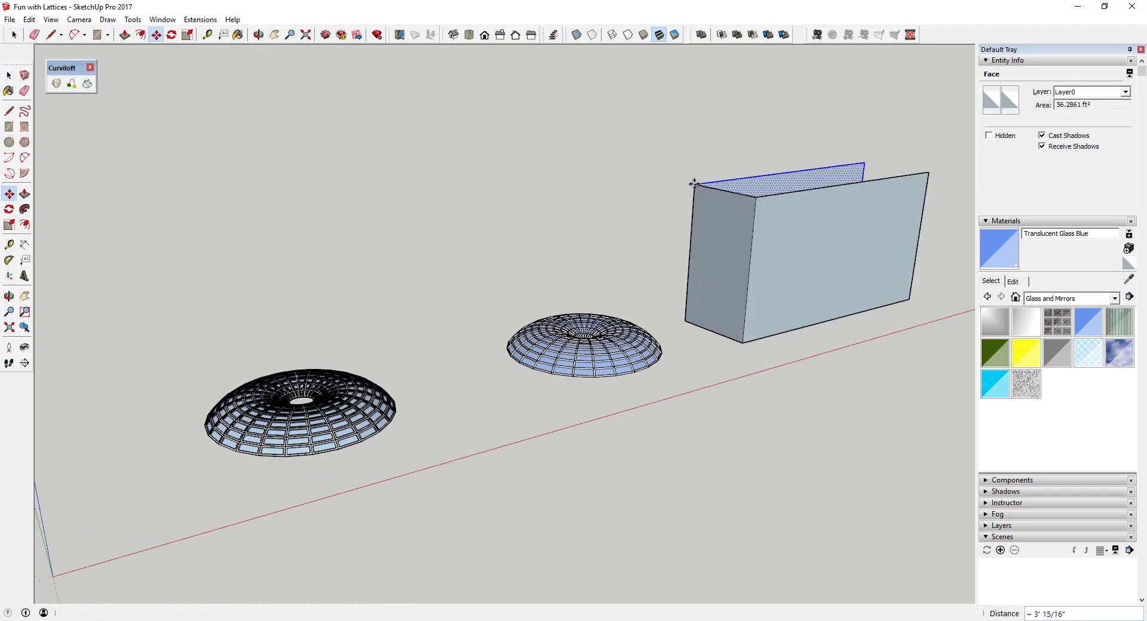
# Step: Close the open end between the two long walls with an upright rectangle
pyautogui.press('space')
pyautogui.moveTo(697, 187); pyautogui.dragTo(660, 276, button='middle')
pyautogui.press('r')
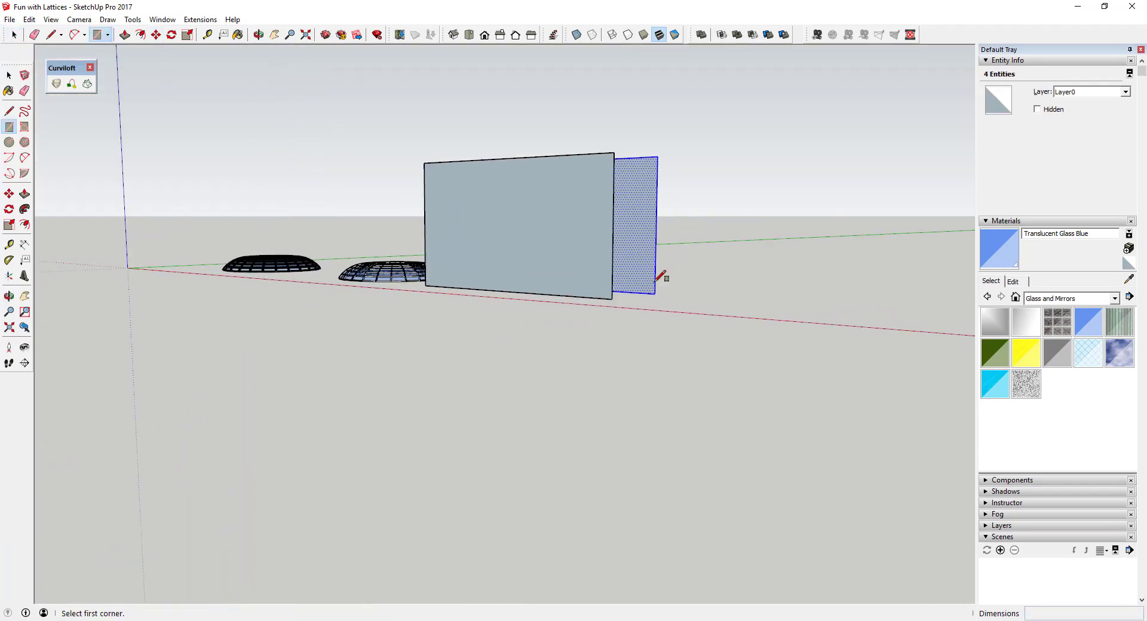
pyautogui.click(612, 298)
pyautogui.click(672, 149)
pyautogui.press('space')
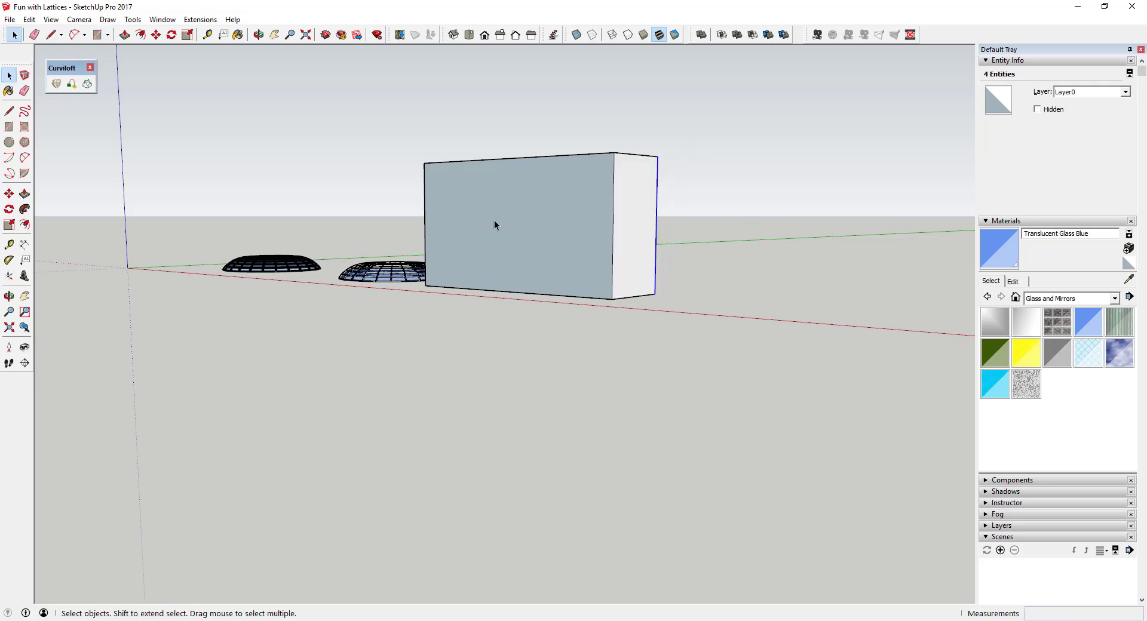
# Step: Select the box's inside-out wall faces and reverse them so their front sides face outward
pyautogui.moveTo(494, 223)
pyautogui.mouseDown(button='middle')
pyautogui.moveTo(728, 286)
pyautogui.moveTo(579, 269)
pyautogui.moveTo(815, 255)
pyautogui.mouseUp(button='middle')
pyautogui.click(579, 268)
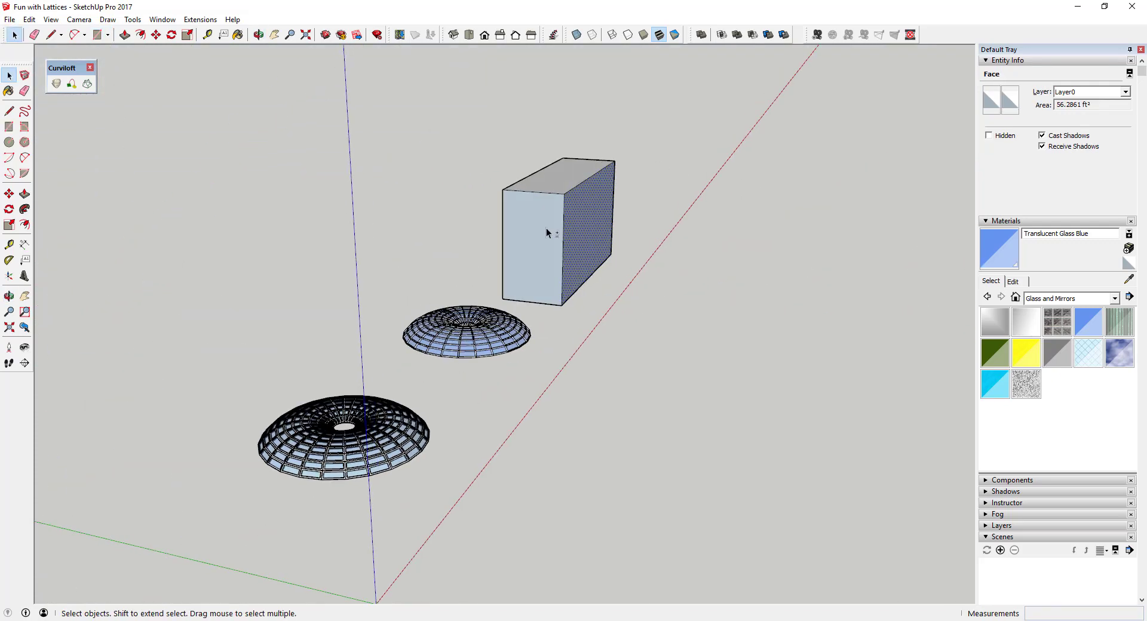
pyautogui.moveTo(546, 230); pyautogui.dragTo(795, 236, button='middle')
pyautogui.keyDown('ctrl'); pyautogui.click(364, 244); pyautogui.keyUp('ctrl')
pyautogui.rightClick(420, 243)
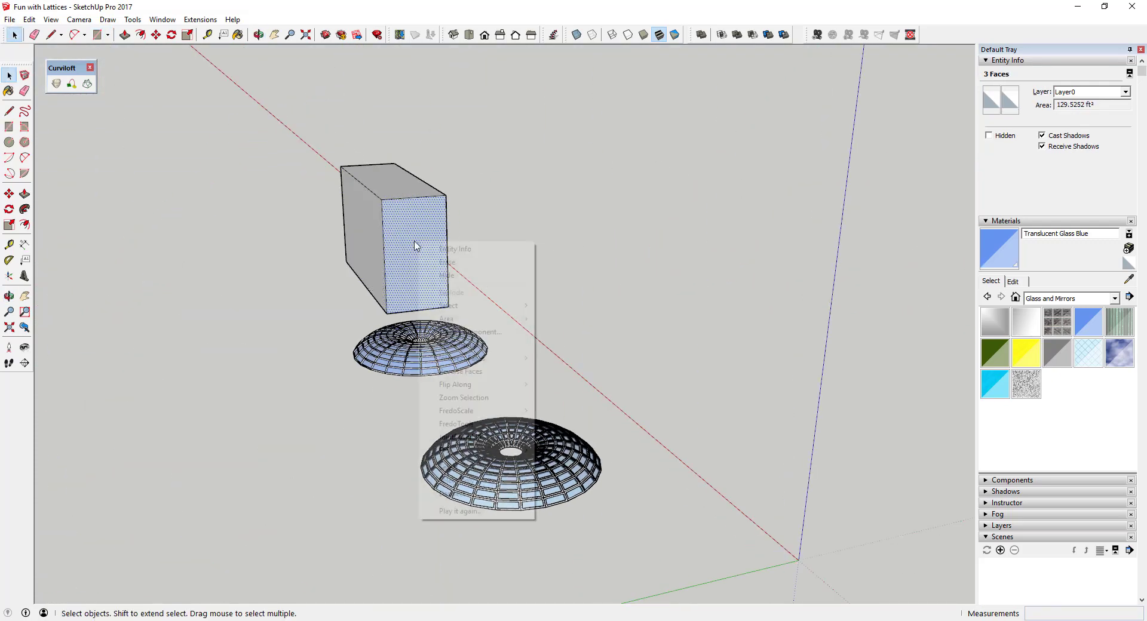
pyautogui.click(463, 371)
# Step: Draw two diagonal lines across the upper corners of the box's narrow end face, from its top edge to its side edges
pyautogui.moveTo(541, 381); pyautogui.dragTo(704, 311, button='middle')
pyautogui.scroll(3, 706, 323)
pyautogui.scroll(-3, 561, 355)
pyautogui.scroll(6, 256, 502)
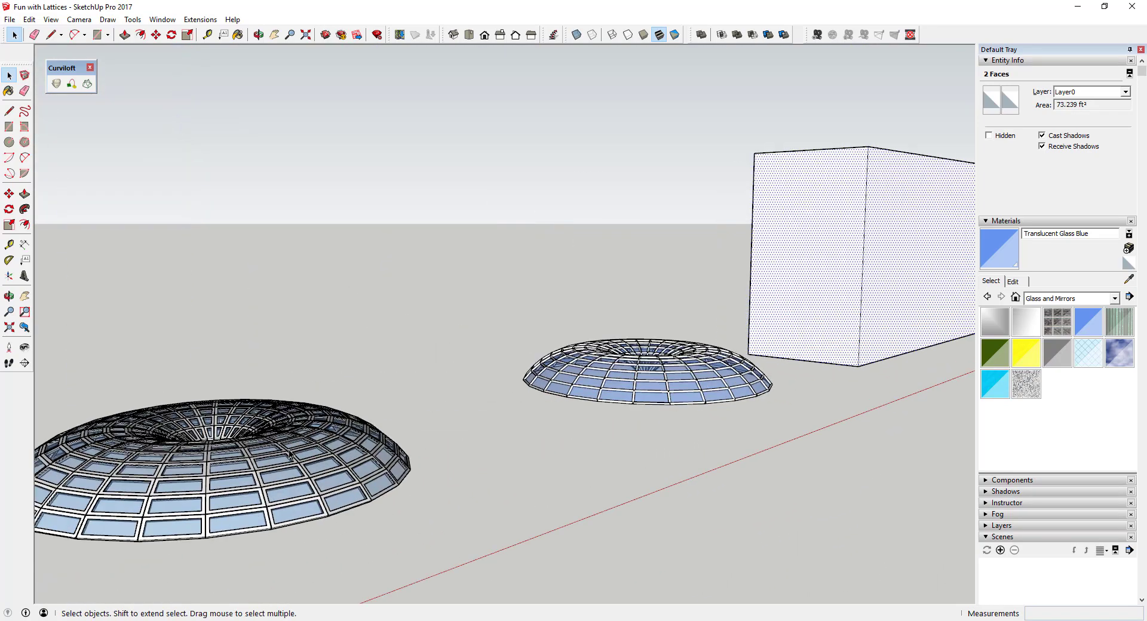
pyautogui.scroll(1, 254, 502)
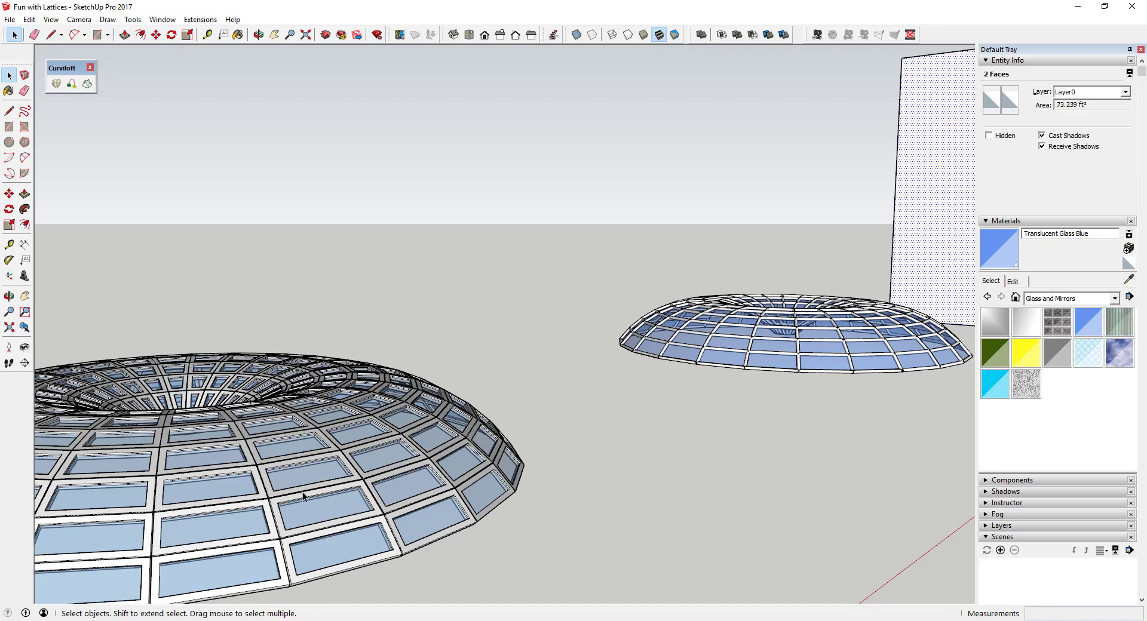
pyautogui.scroll(-3, 538, 358)
pyautogui.moveTo(678, 286); pyautogui.dragTo(815, 251, button='middle')
pyautogui.press('l')
pyautogui.click(660, 169)
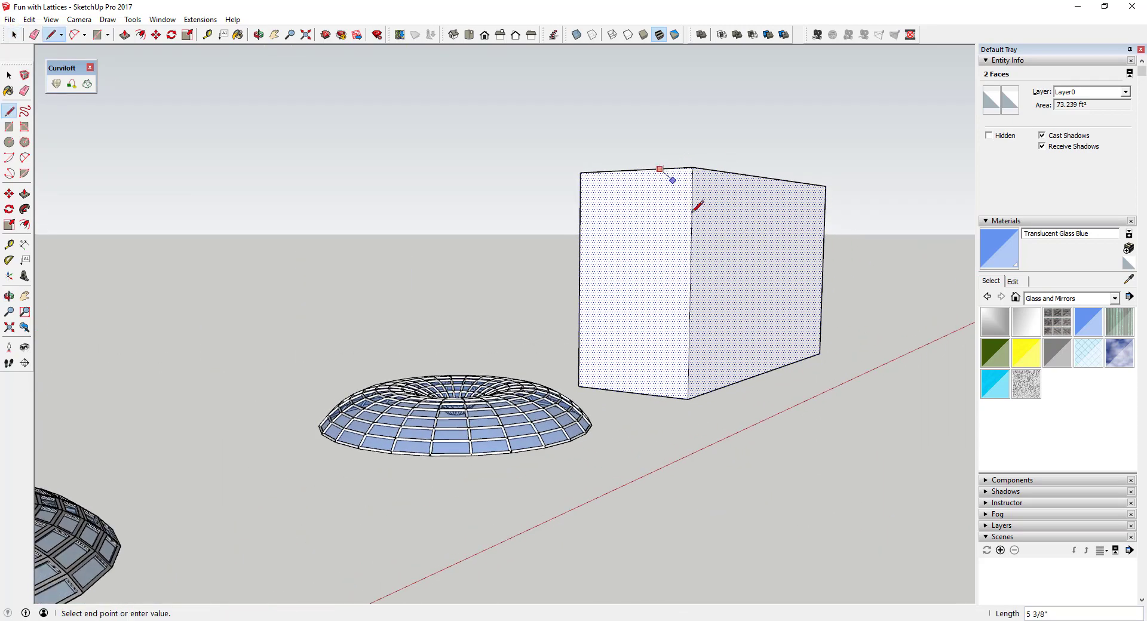
pyautogui.click(691, 222)
pyautogui.click(627, 171)
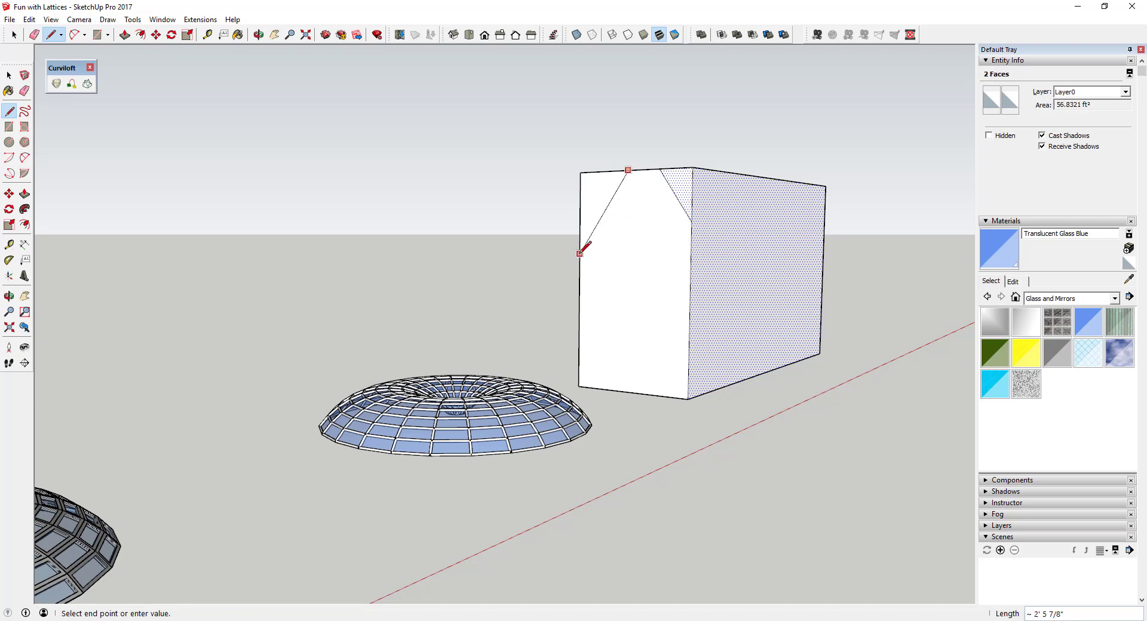
pyautogui.click(580, 254)
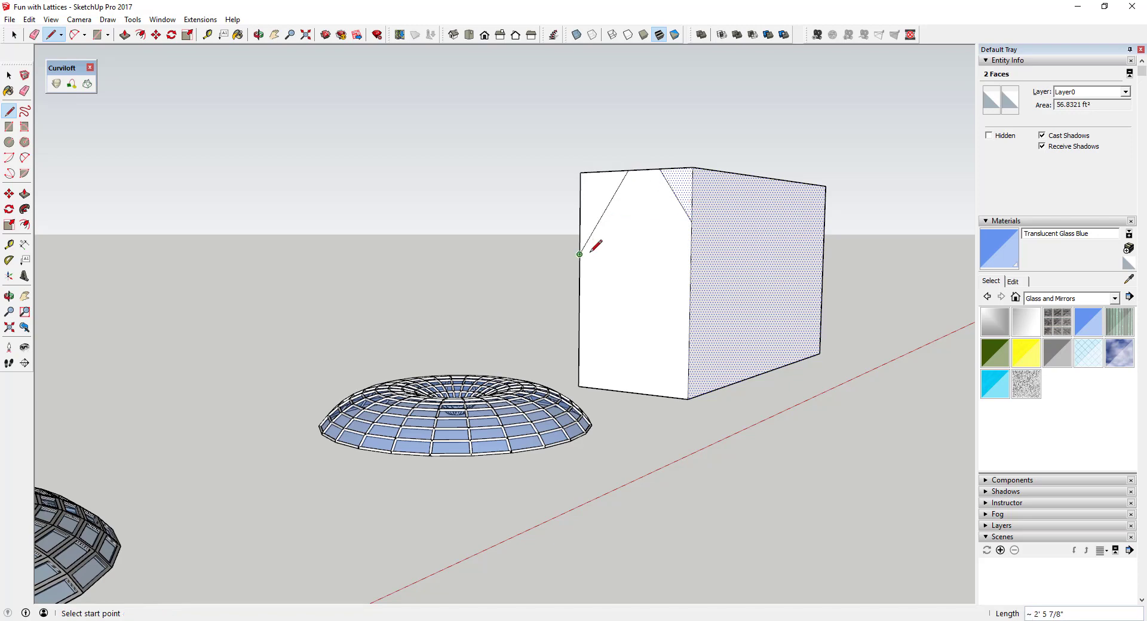
# Step: Draw five more crossing diagonal lines between the edges and corners of the narrow end face to form an irregular pattern
pyautogui.click(580, 172)
pyautogui.click(690, 317)
pyautogui.click(688, 249)
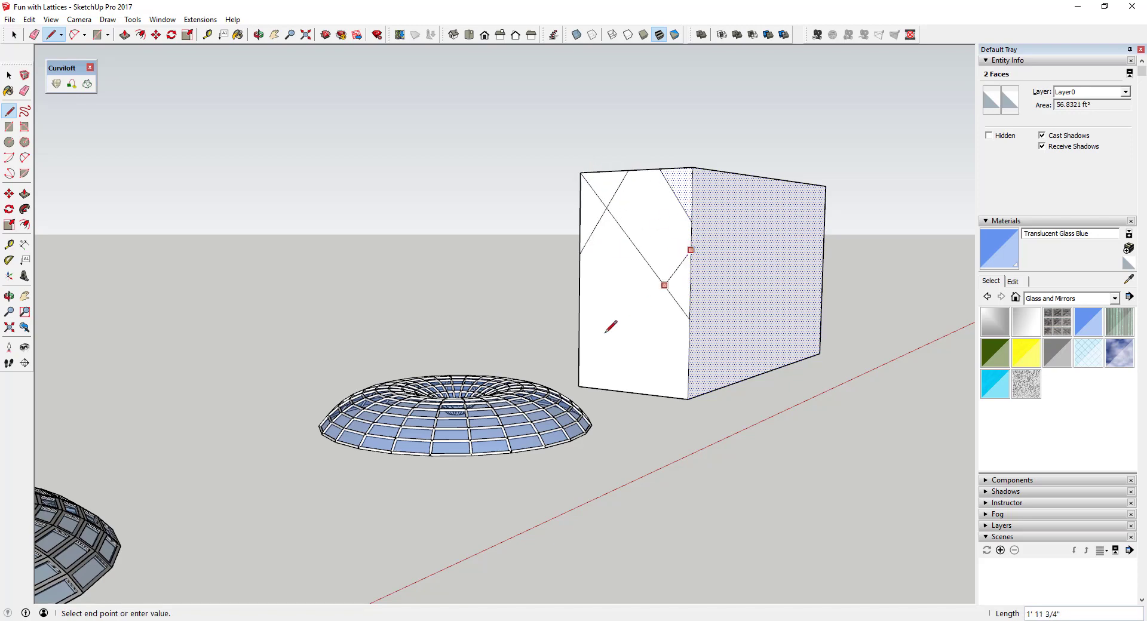
pyautogui.click(582, 344)
pyautogui.click(579, 294)
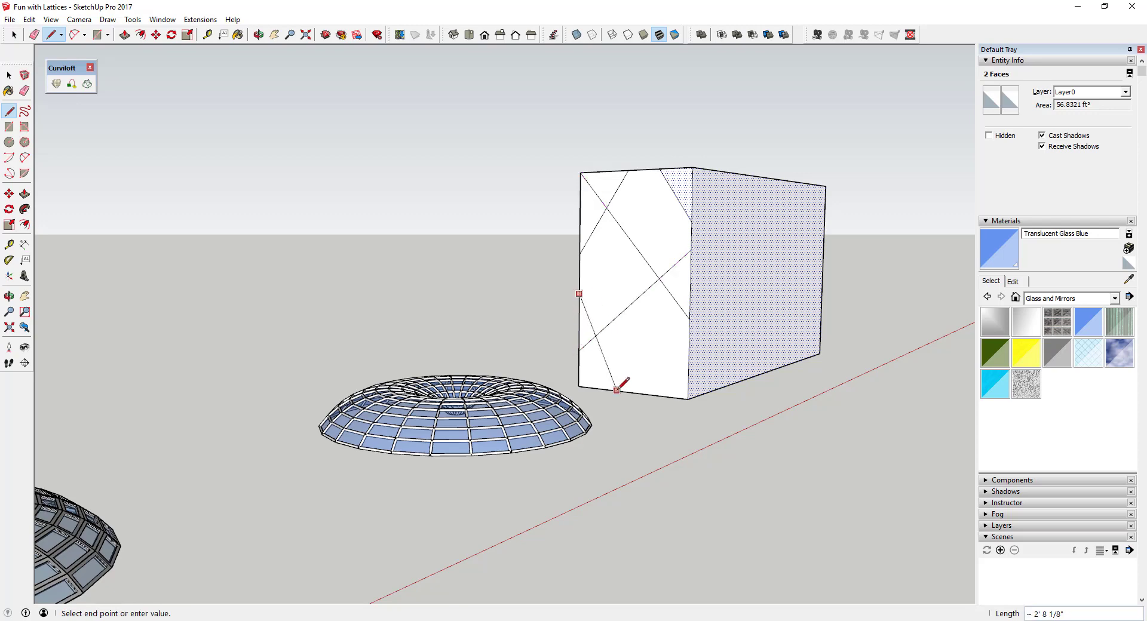
pyautogui.click(579, 266)
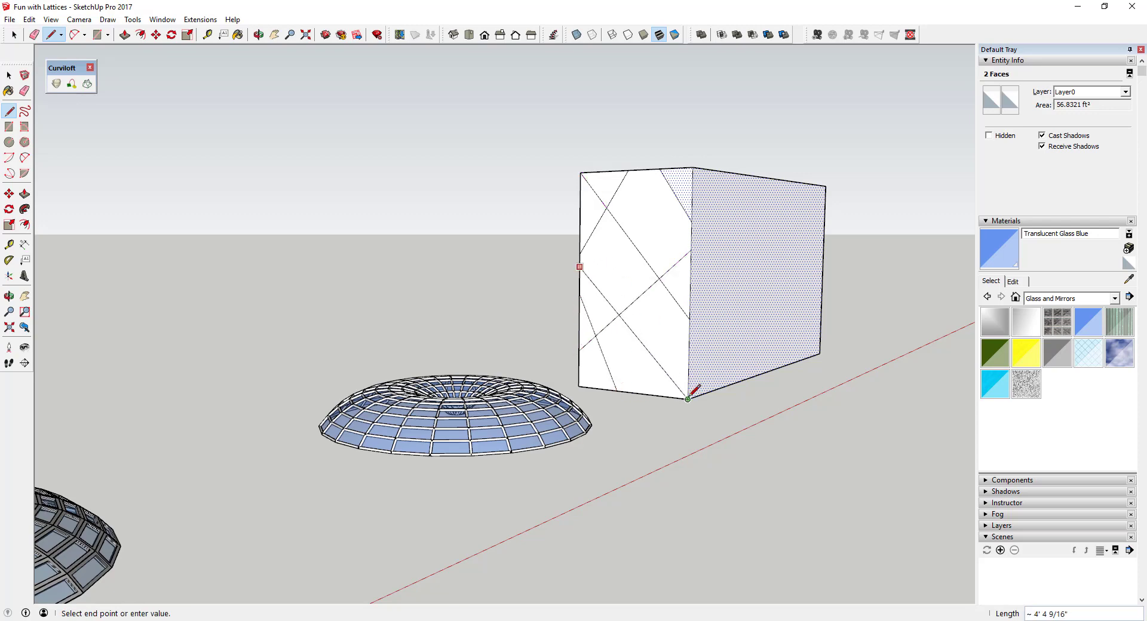
pyautogui.click(688, 395)
pyautogui.click(644, 169)
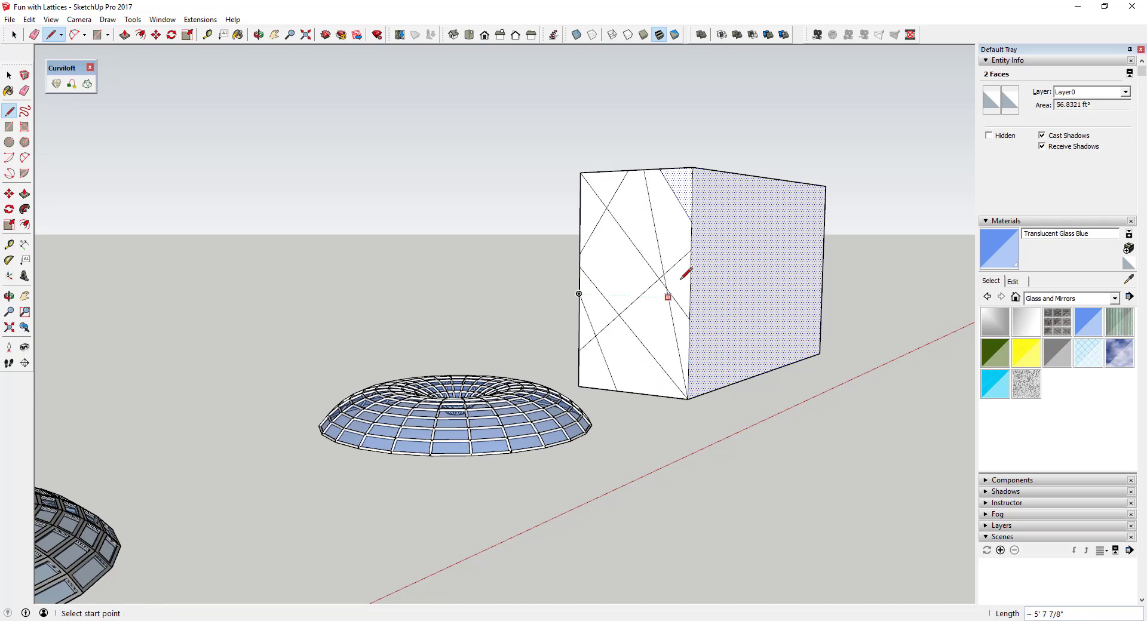
pyautogui.press('space')
# Step: Run Lattice Maker on the whole patterned end face with 2" width and depth, 1" pane inset, 1/4" pane thickness and Glass panes
pyautogui.click(912, 394)
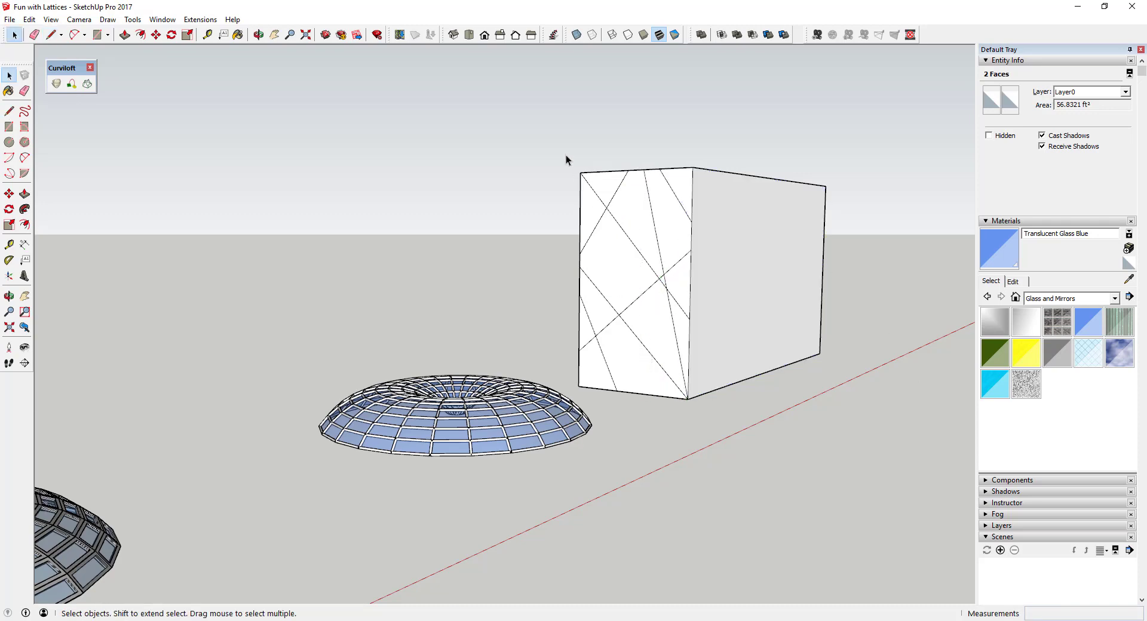
pyautogui.moveTo(565, 156); pyautogui.dragTo(705, 411)
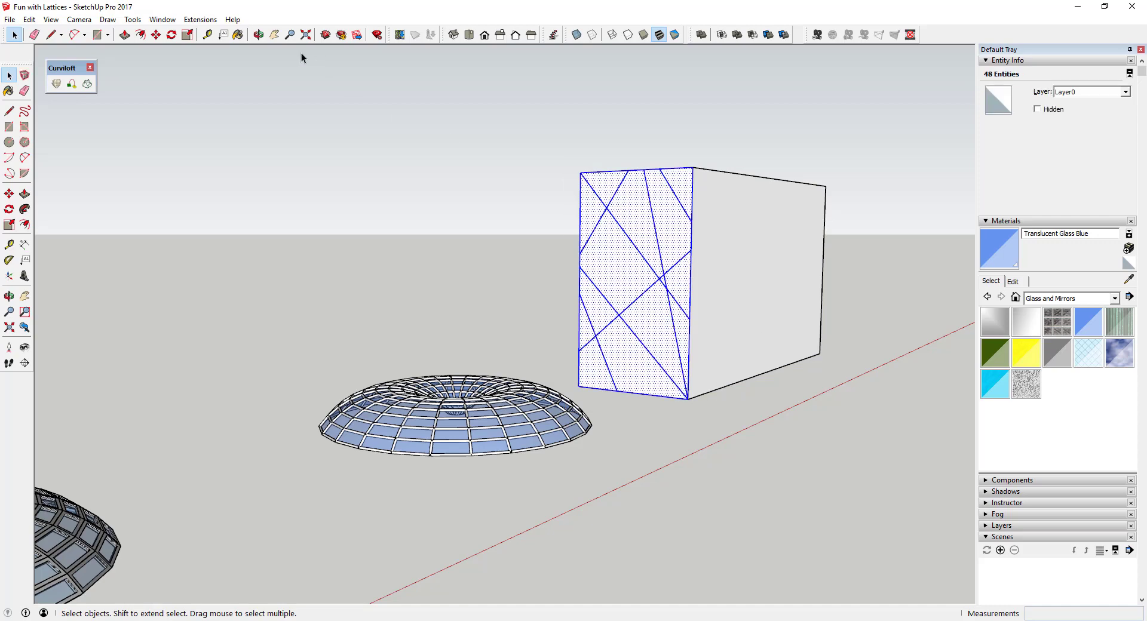
pyautogui.click(200, 19)
pyautogui.click(227, 90)
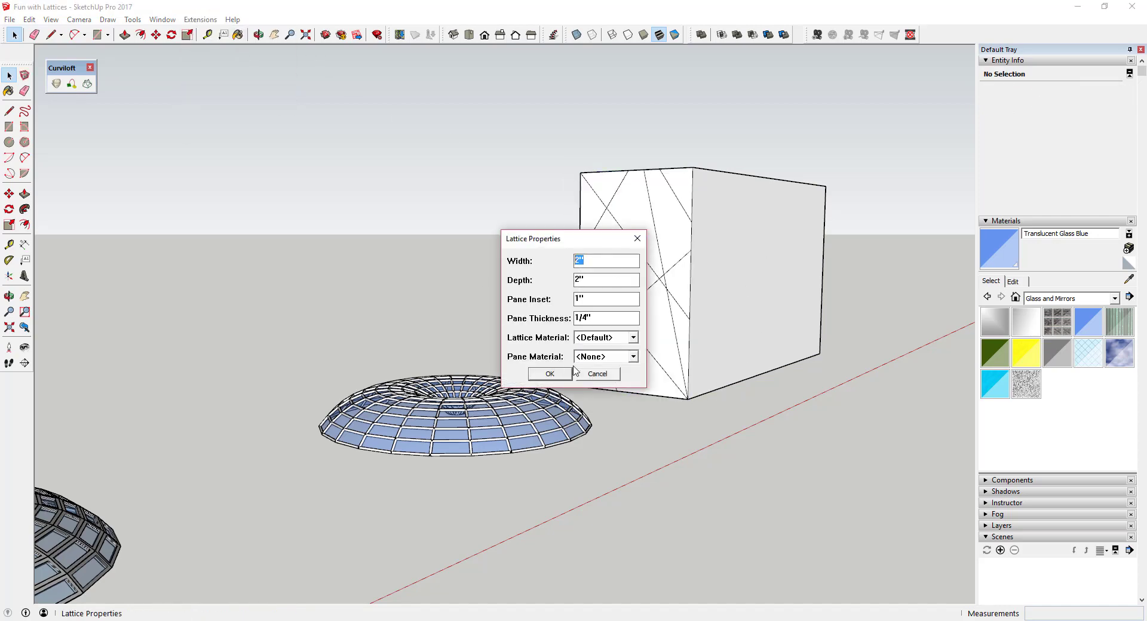
pyautogui.click(617, 358)
pyautogui.click(601, 395)
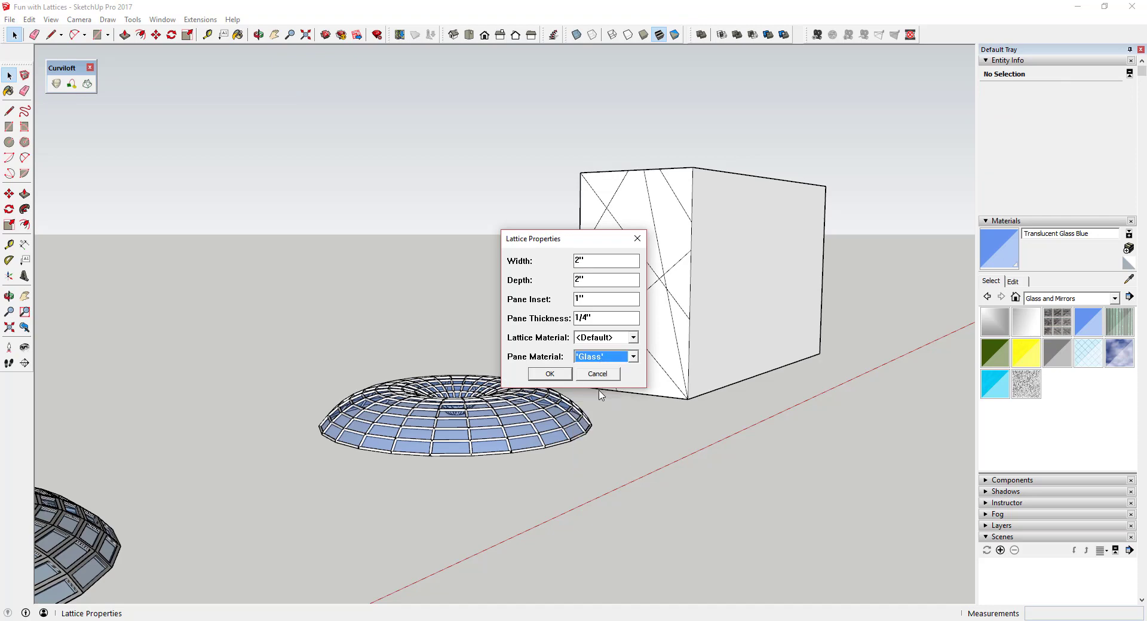
pyautogui.click(549, 375)
# Step: Inspect the lattice on the box's end face up close and undo it
pyautogui.scroll(6, 718, 253)
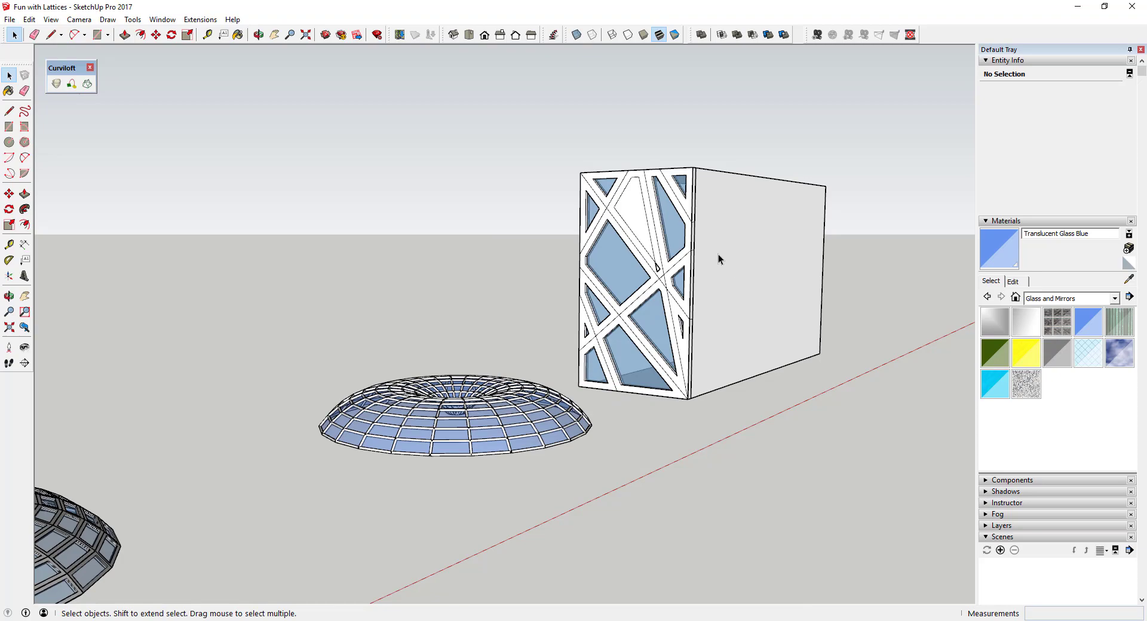
pyautogui.moveTo(711, 278); pyautogui.dragTo(658, 289, button='middle')
pyautogui.scroll(-3, 673, 256)
pyautogui.scroll(2, 674, 242)
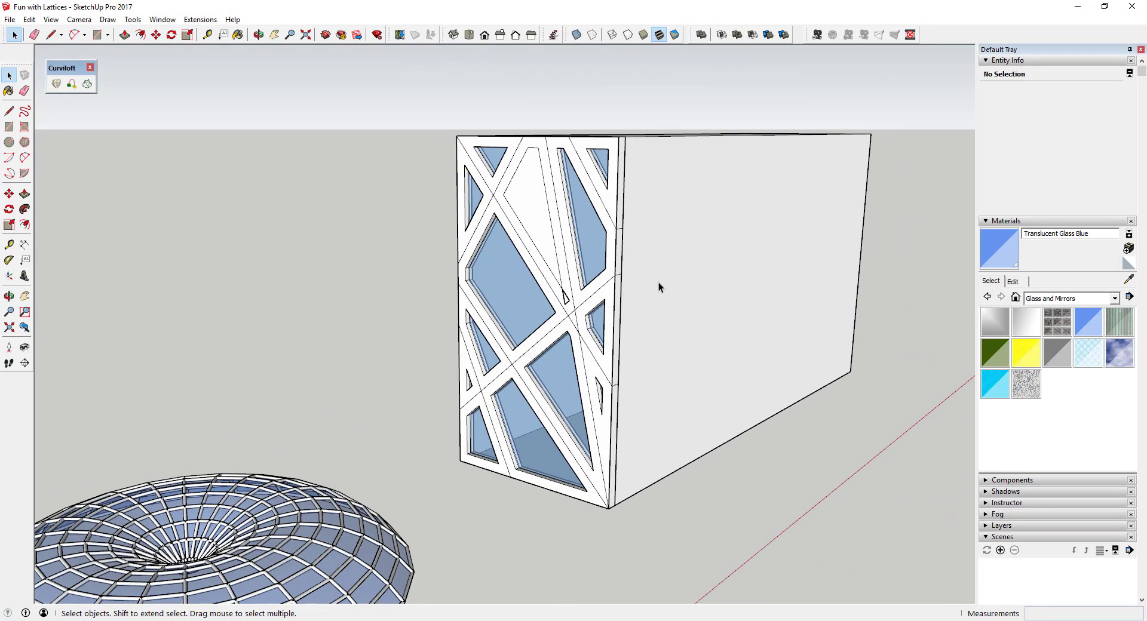
pyautogui.hotkey('ctrl', 'z')
# Step: Run Lattice Maker on the box's patterned narrow end face with width 1, depth 1, pane inset .5, pane thickness 1/4" and Glass panes
pyautogui.scroll(-3, 608, 270)
pyautogui.moveTo(452, 132); pyautogui.dragTo(645, 455)
pyautogui.click(200, 19)
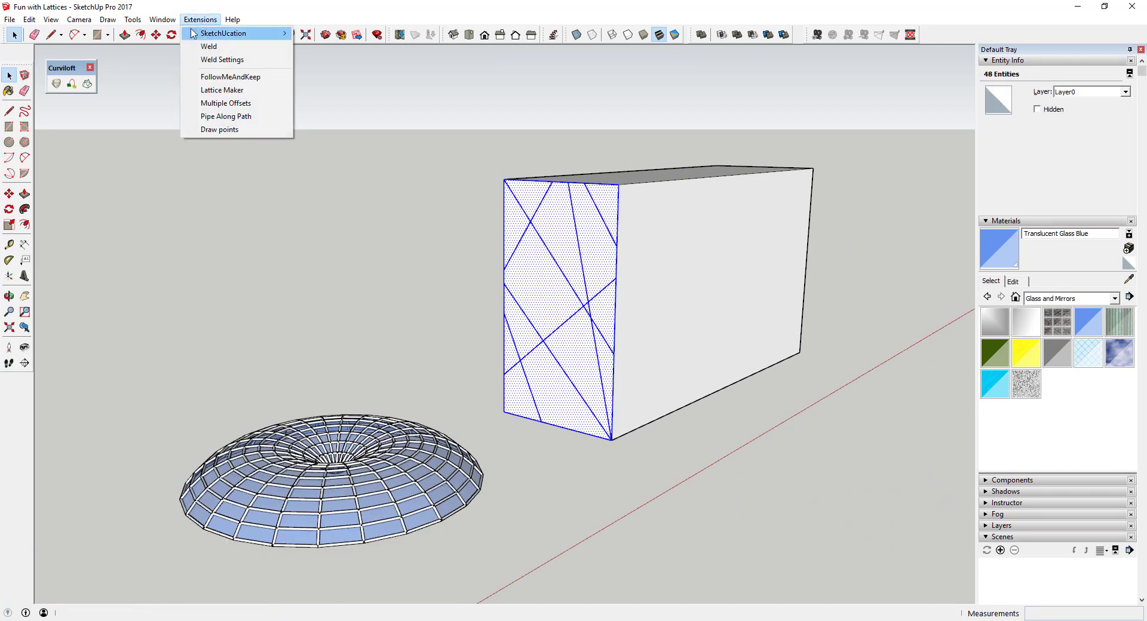
pyautogui.click(222, 90)
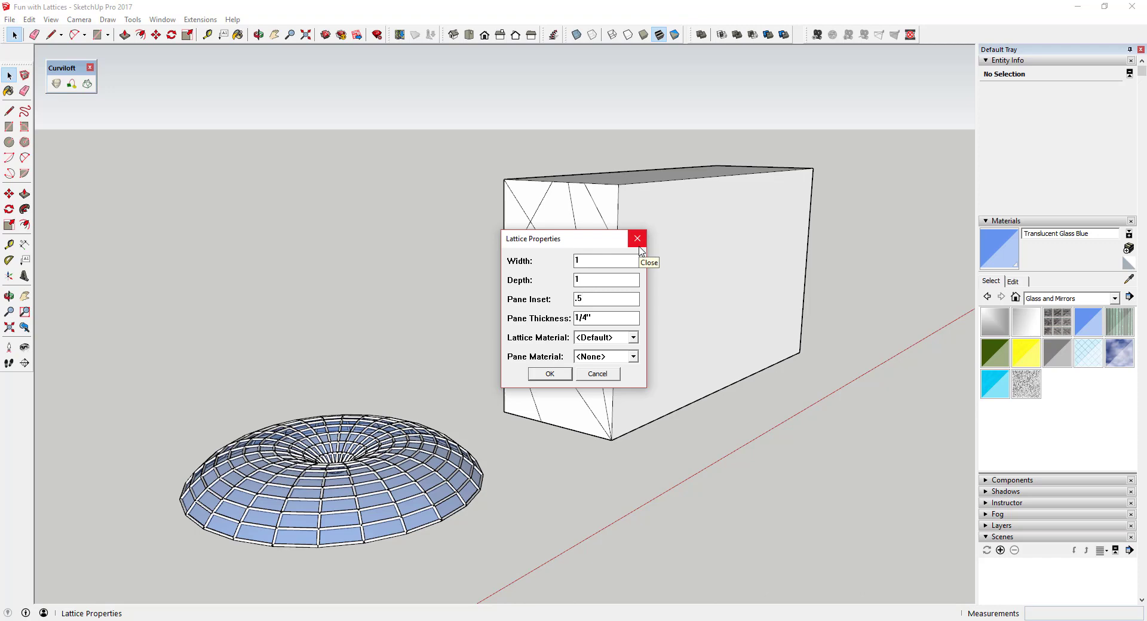
pyautogui.click(634, 356)
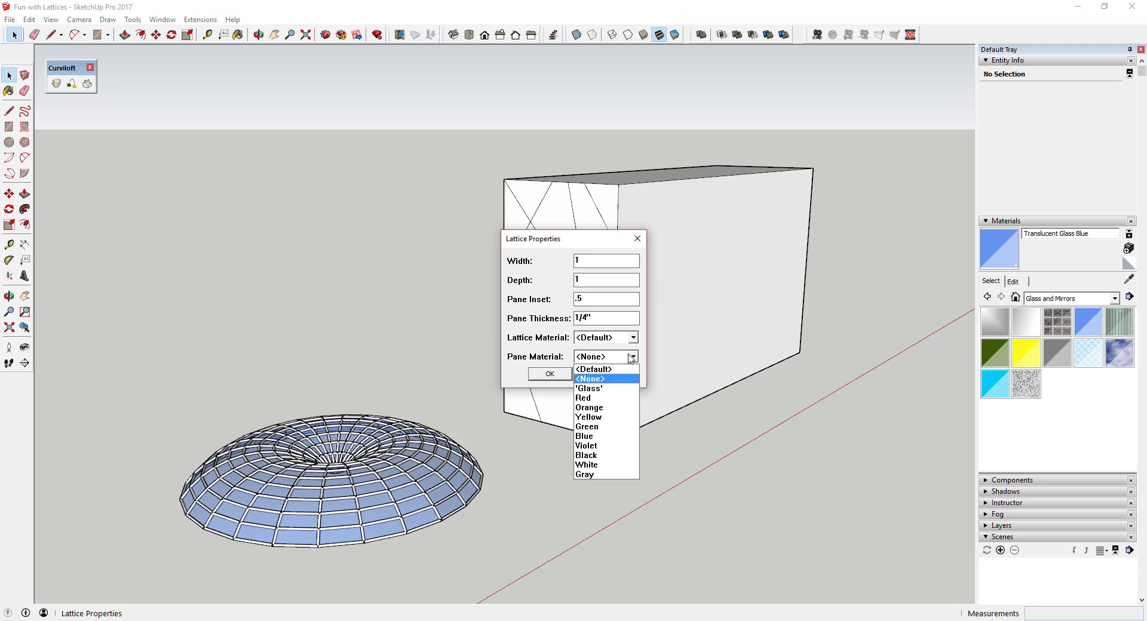
pyautogui.click(603, 387)
pyautogui.click(561, 375)
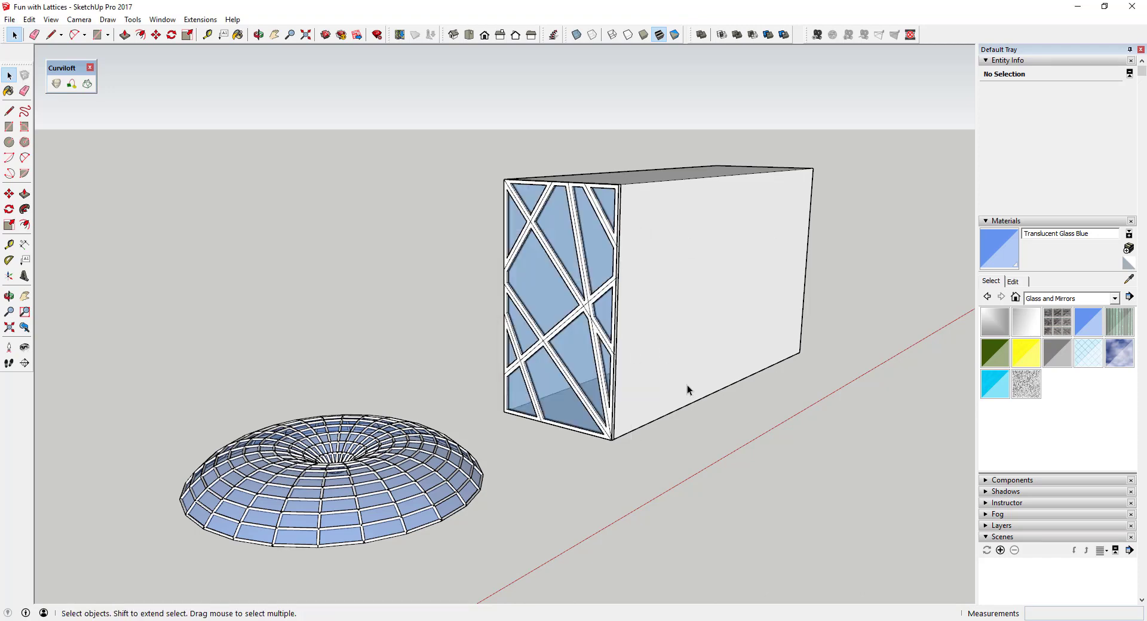
# Step: Draw two crossing diagonals on the box's long side face: upper near corner to bottom edge, and near vertical edge to top edge
pyautogui.scroll(3, 714, 289)
pyautogui.moveTo(714, 289); pyautogui.dragTo(565, 253, button='middle')
pyautogui.scroll(2, 561, 248)
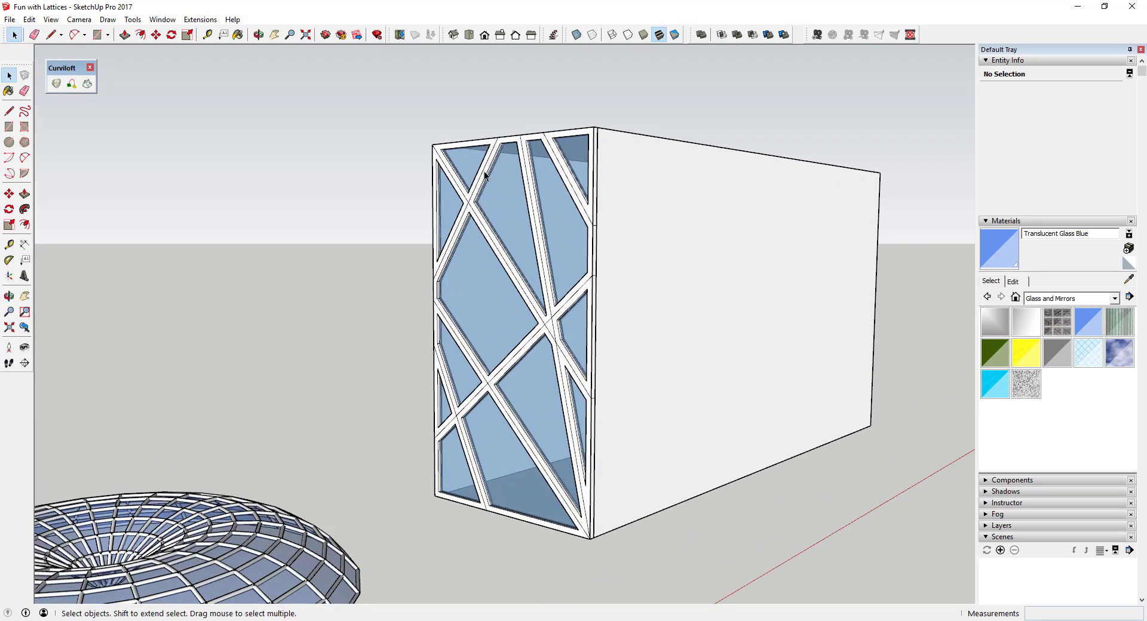
pyautogui.scroll(2, 519, 339)
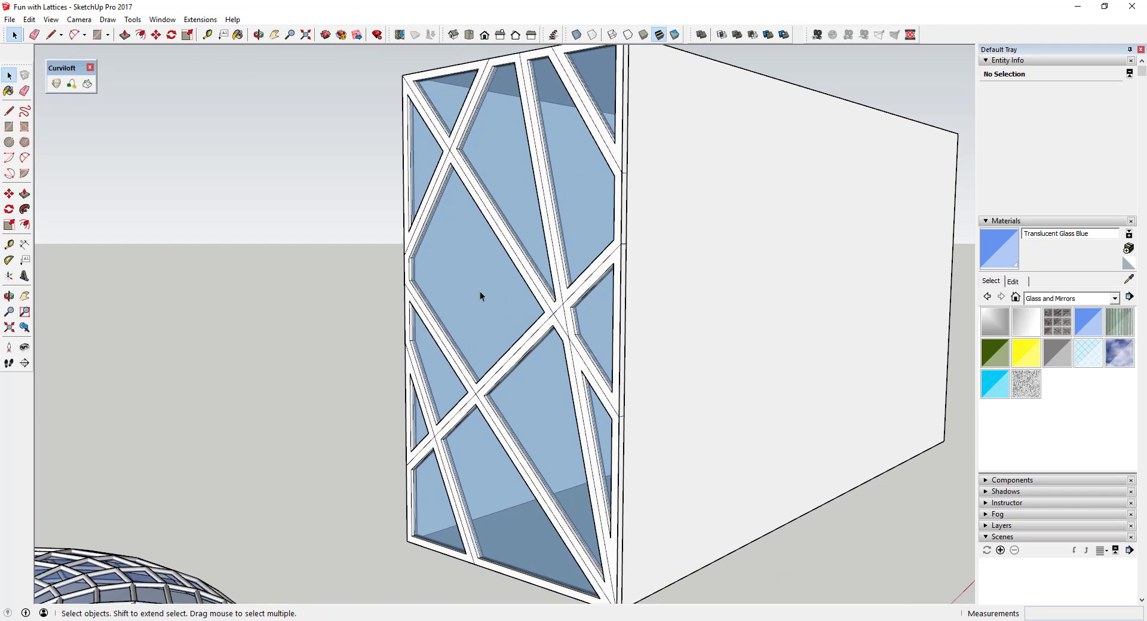
pyautogui.scroll(-4, 841, 315)
pyautogui.scroll(-1, 752, 305)
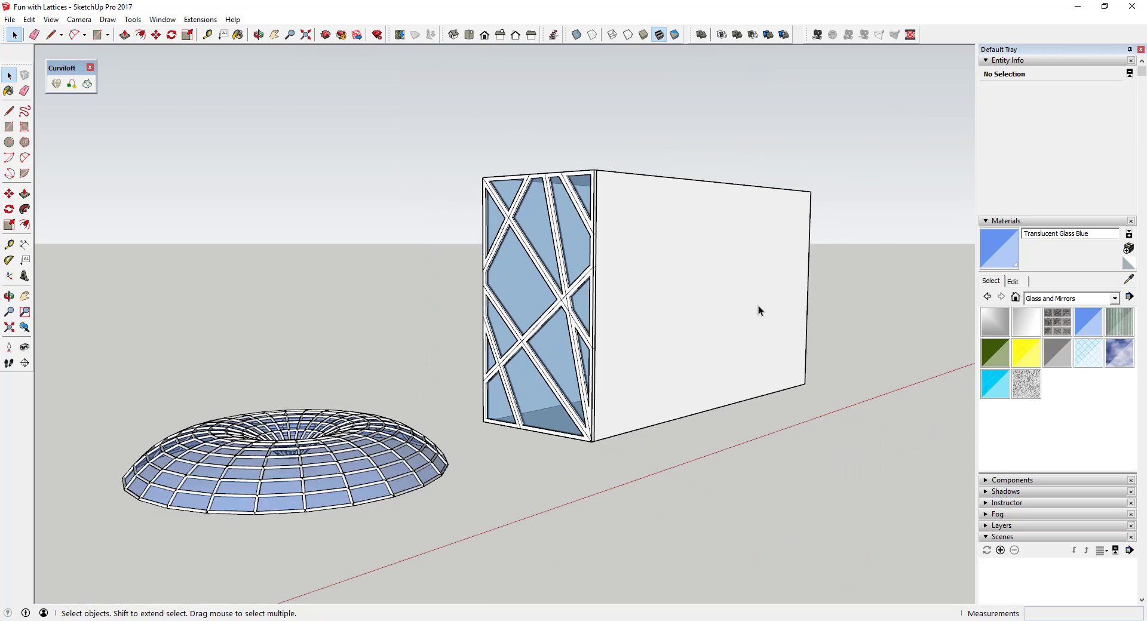
pyautogui.moveTo(693, 296); pyautogui.dragTo(633, 292, button='middle')
pyautogui.press('l')
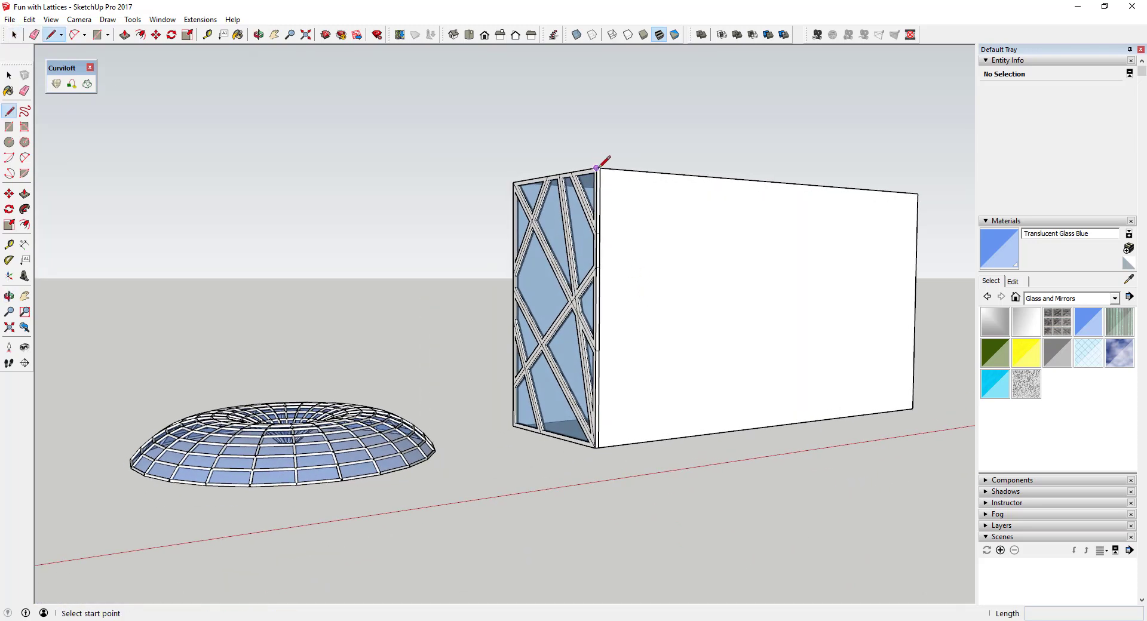
pyautogui.click(600, 168)
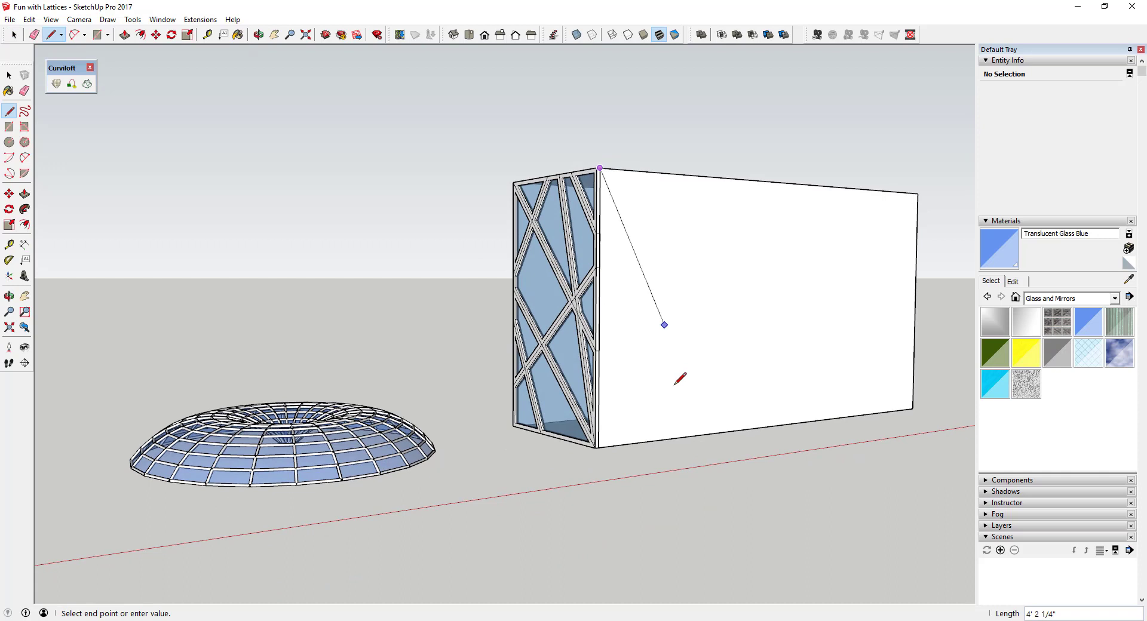
pyautogui.click(682, 436)
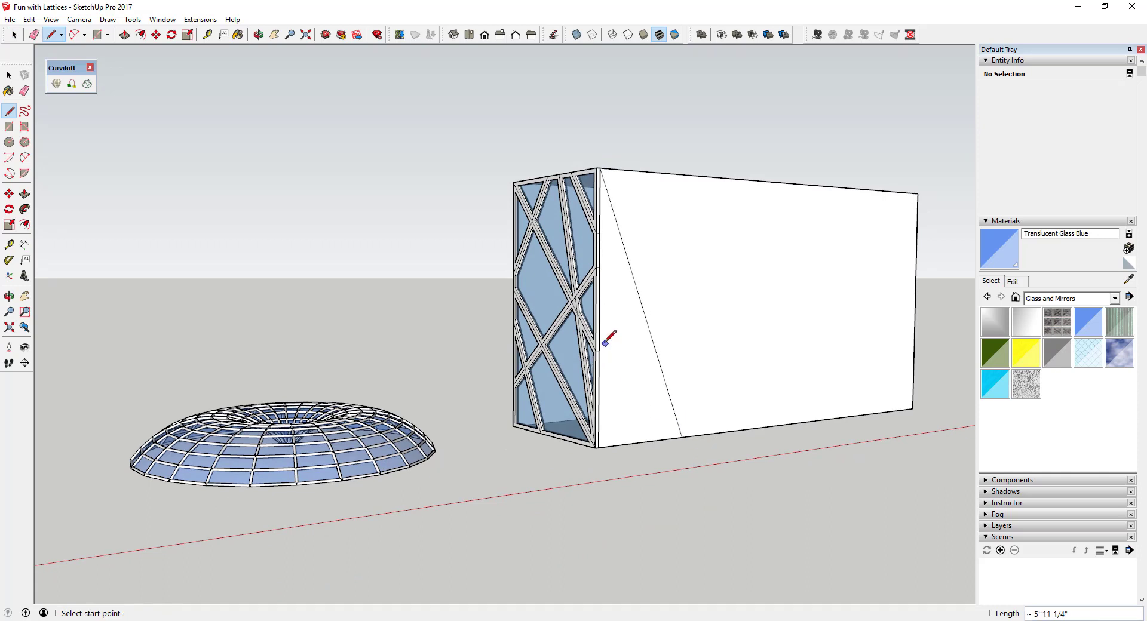
pyautogui.click(601, 342)
pyautogui.click(763, 182)
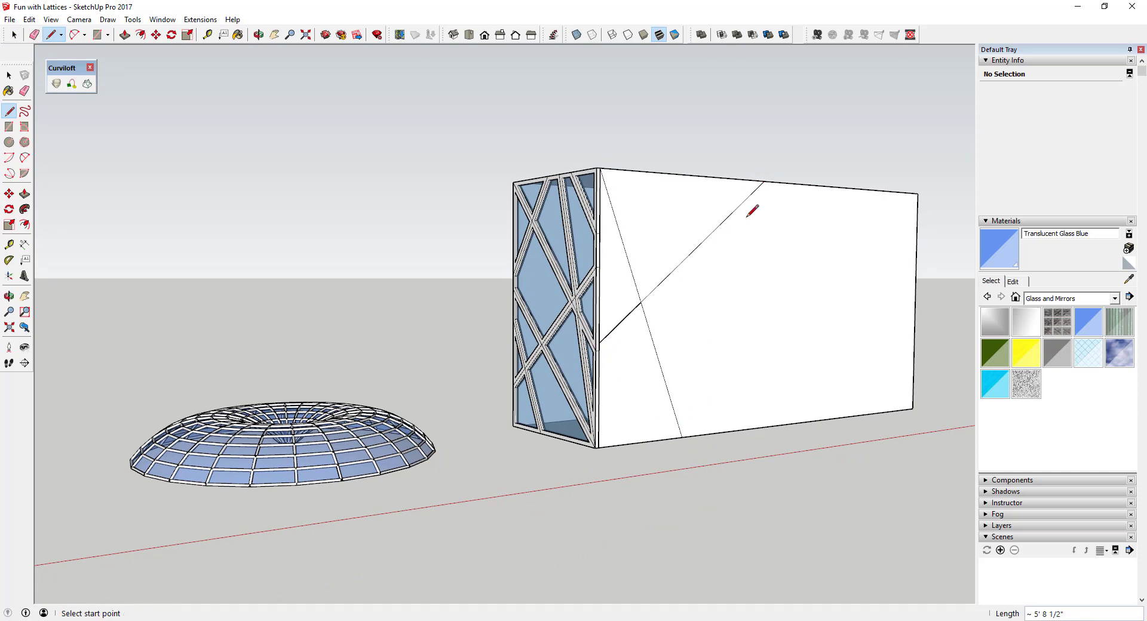
# Step: Add four lines to the long side face: one between its vertical edges, one across the upper far corner, two from top to bottom edge
pyautogui.click(599, 399)
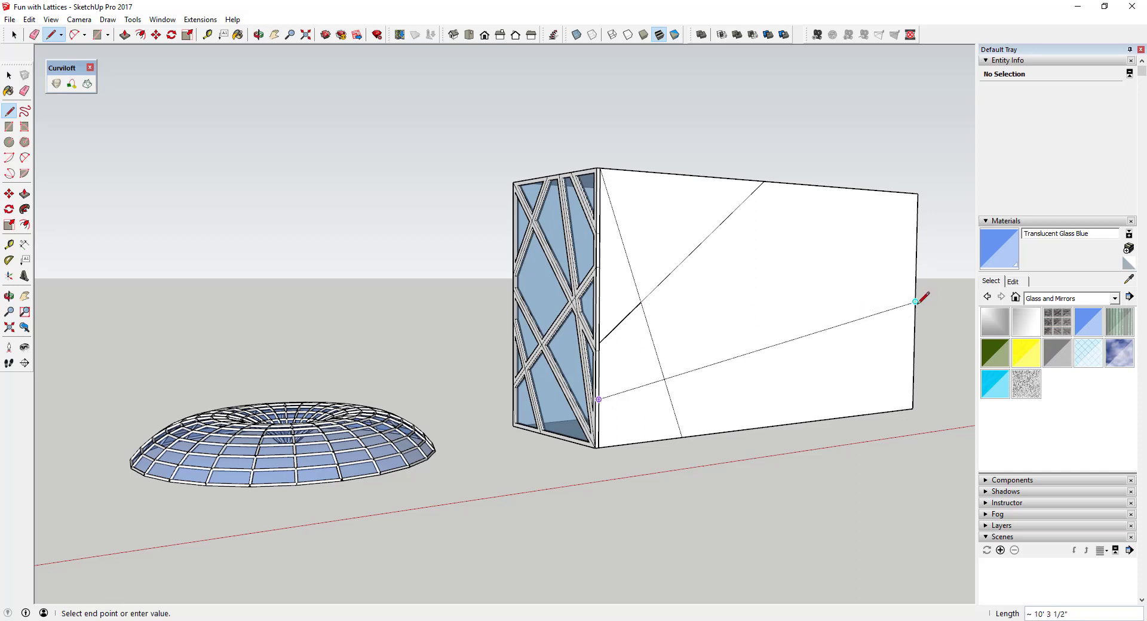
pyautogui.click(915, 302)
pyautogui.click(859, 189)
pyautogui.click(914, 352)
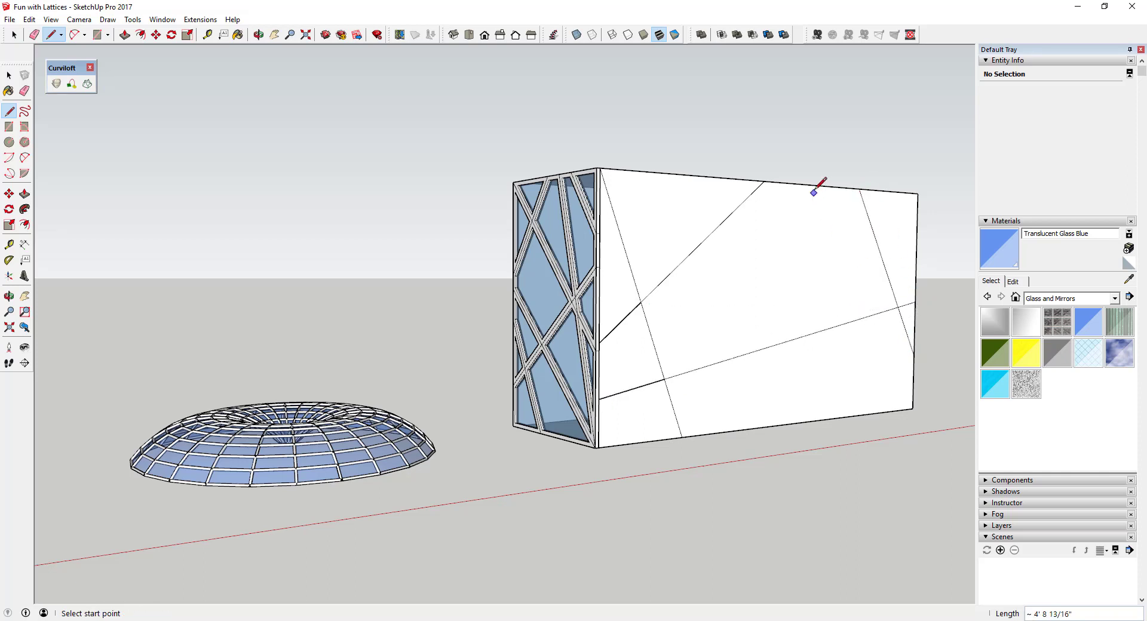
pyautogui.click(682, 436)
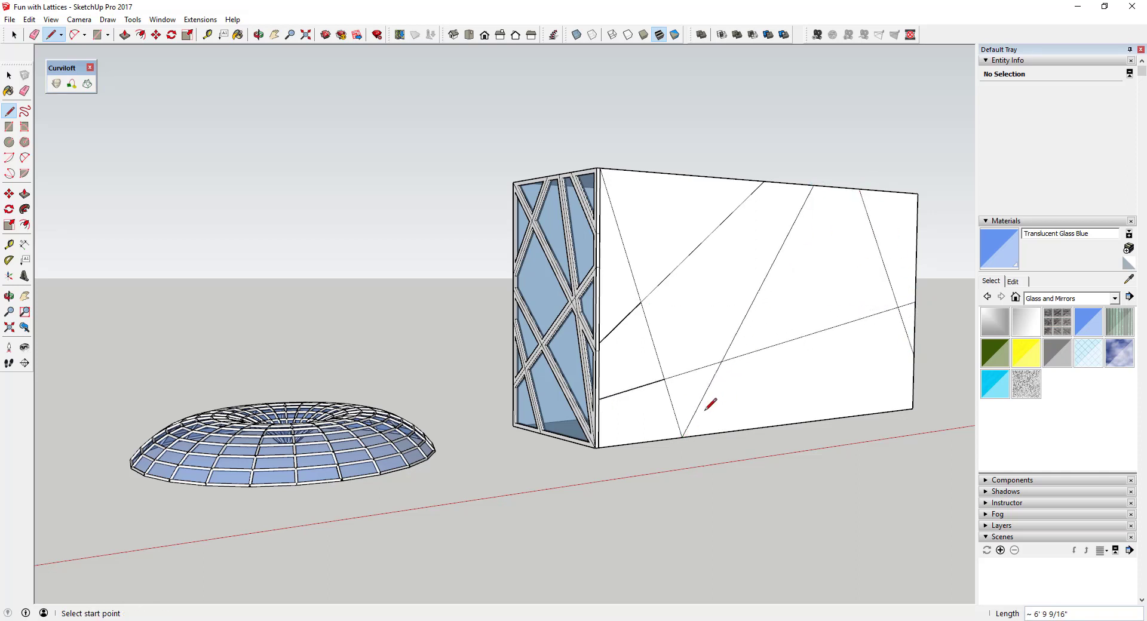
pyautogui.click(710, 176)
pyautogui.click(853, 413)
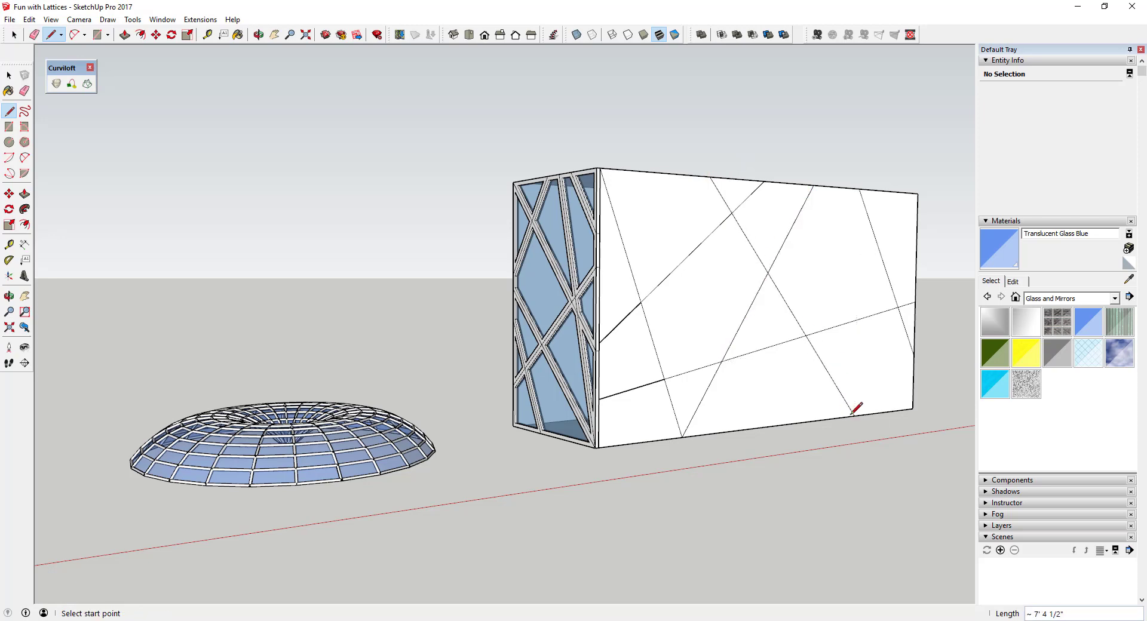
# Step: Complete the side face's pattern with two more top-to-bottom lines, one line between its vertical edges and one from the top to the near edge
pyautogui.click(806, 421)
pyautogui.click(859, 190)
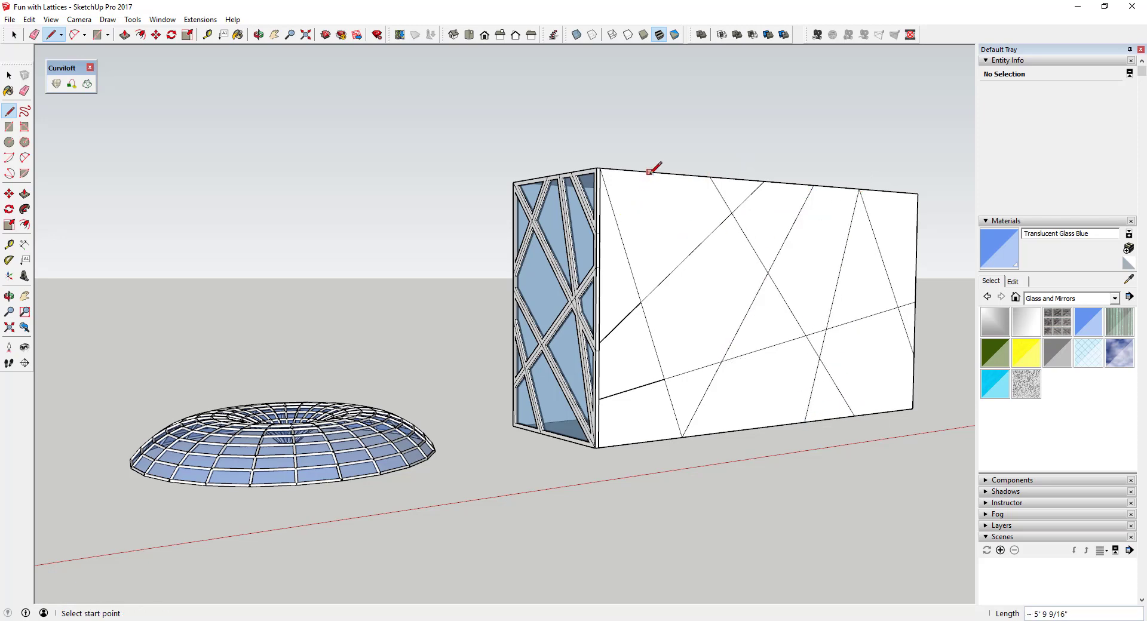
pyautogui.click(650, 171)
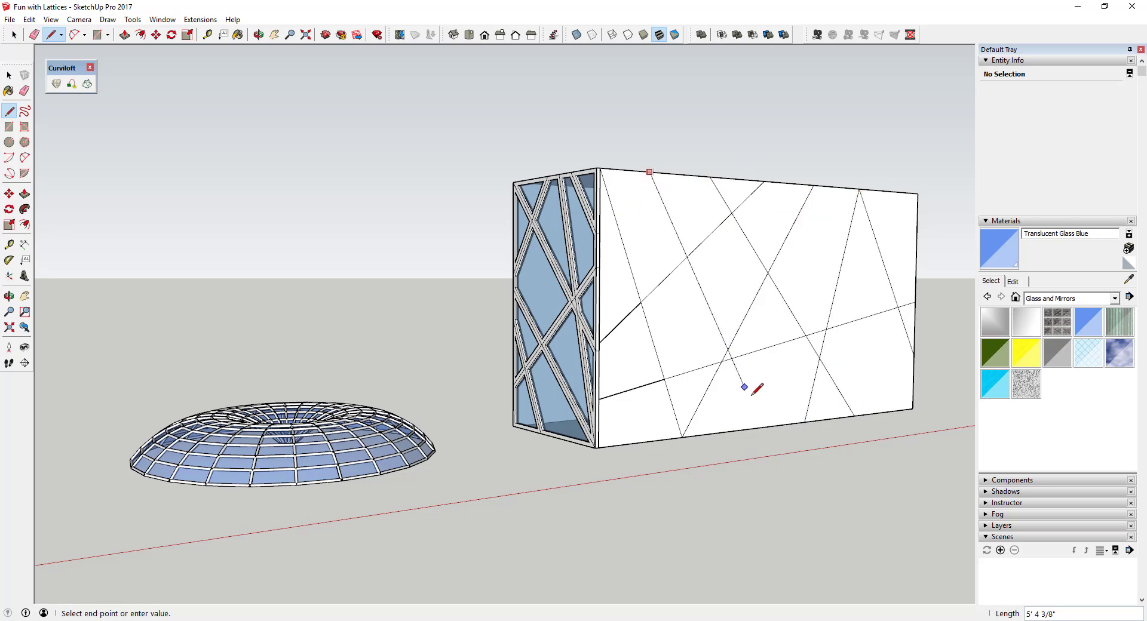
pyautogui.click(599, 250)
pyautogui.click(918, 193)
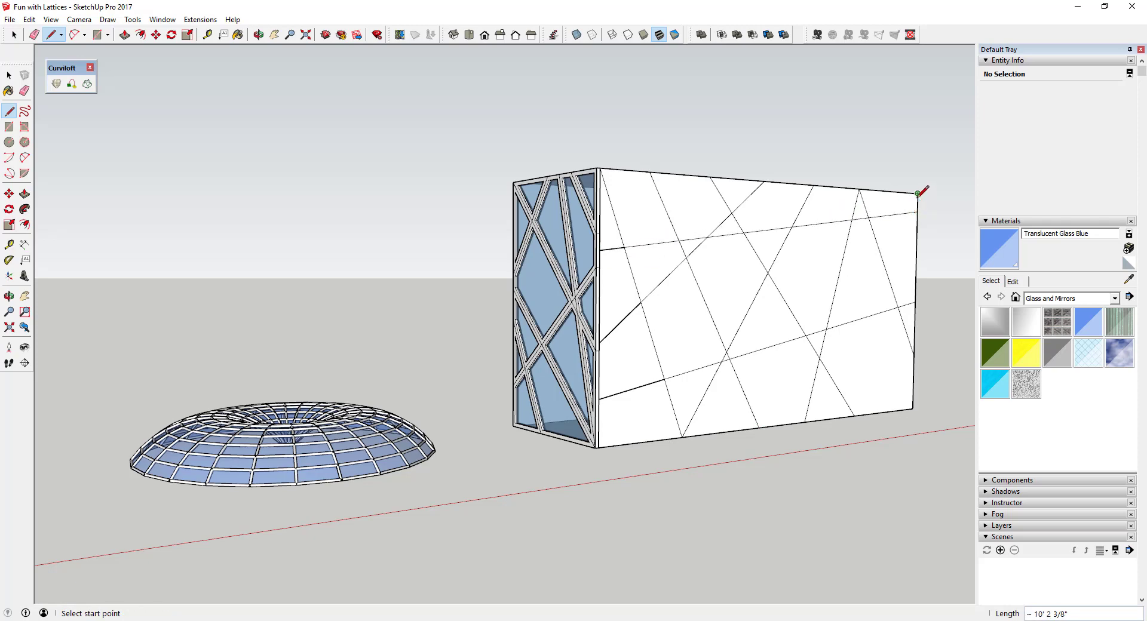
pyautogui.click(703, 175)
pyautogui.press('space')
# Step: Hide the lattice group on the box's narrow end face
pyautogui.scroll(-3, 724, 393)
pyautogui.scroll(3, 670, 363)
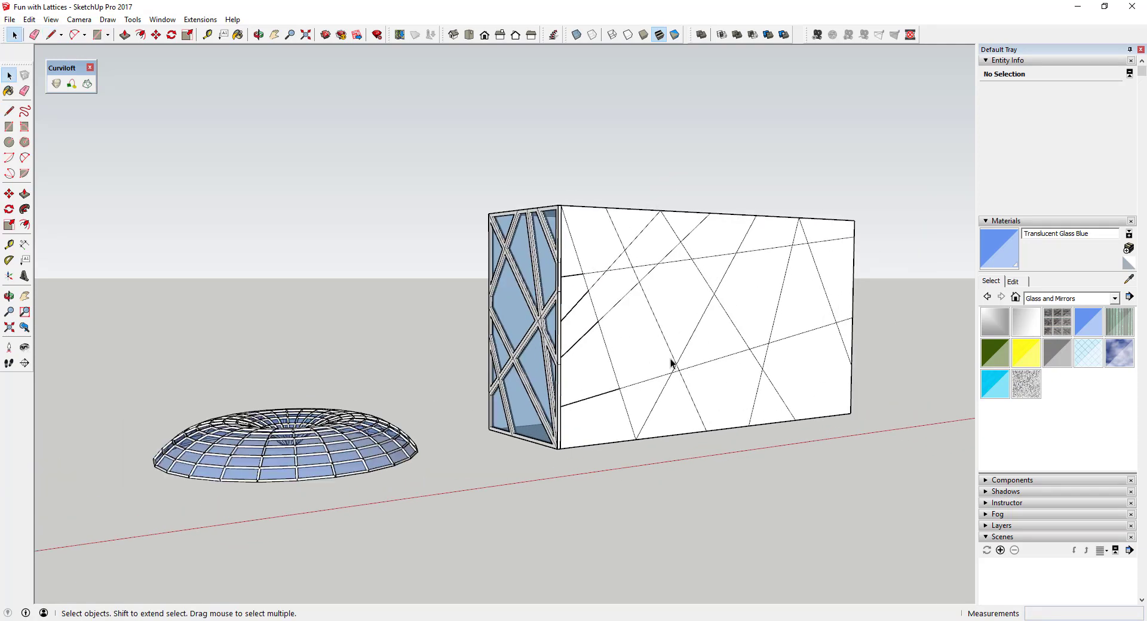
pyautogui.click(545, 326)
pyautogui.scroll(5, 545, 325)
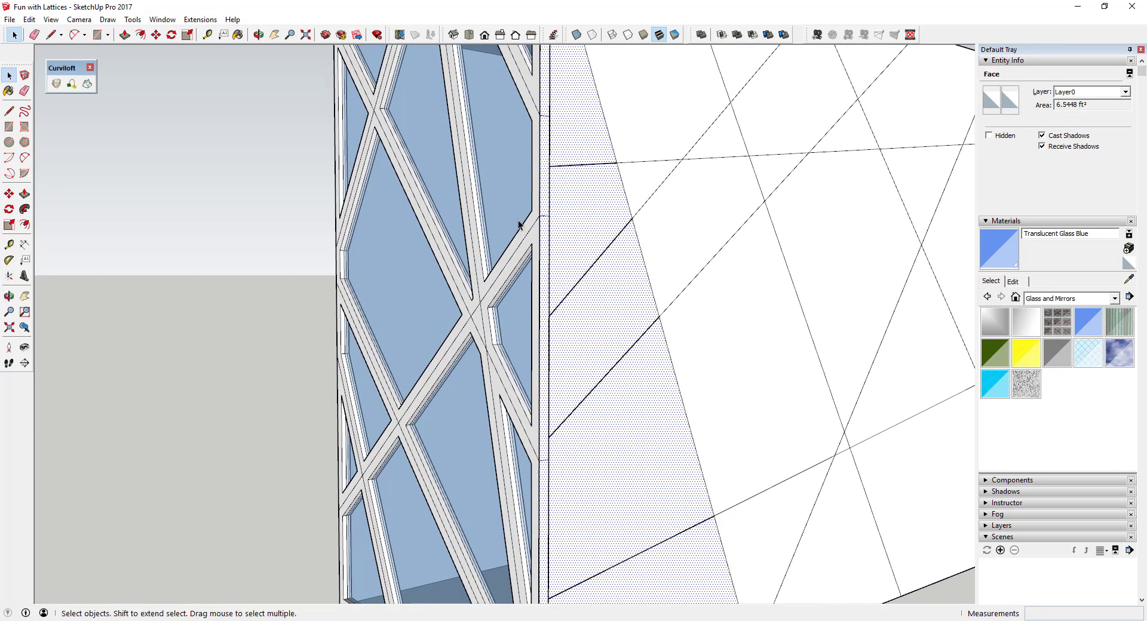
pyautogui.click(510, 258)
pyautogui.rightClick(509, 258)
pyautogui.click(530, 289)
# Step: Extend the two lowest lines that stop short on the long side face to the box's near vertical edge
pyautogui.scroll(1, 560, 173)
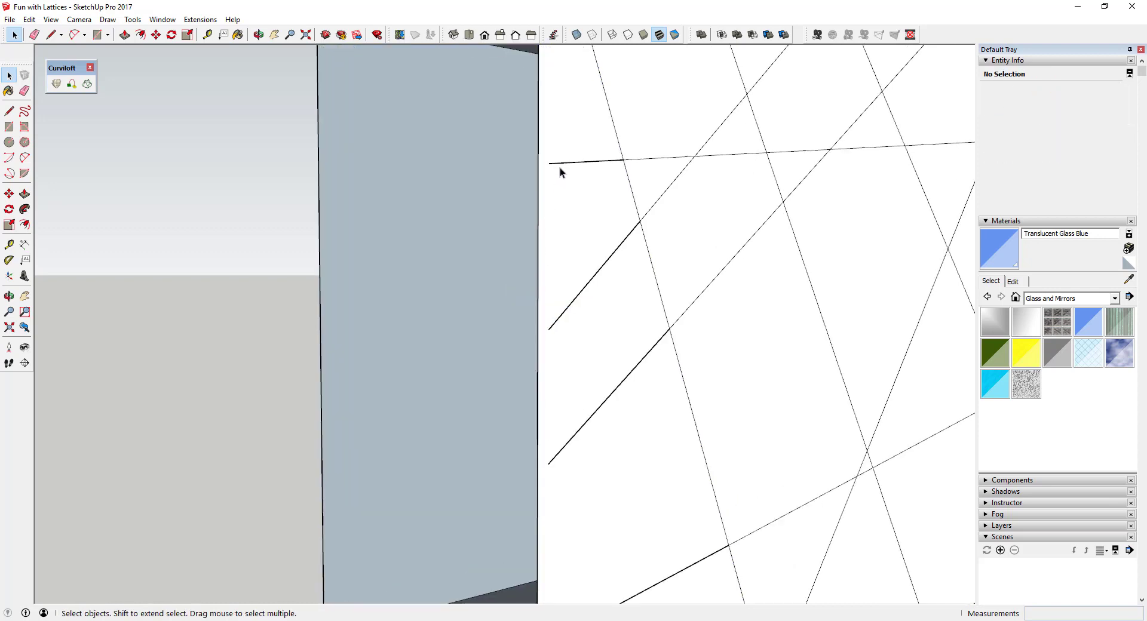
pyautogui.scroll(-6, 565, 179)
pyautogui.scroll(3, 425, 430)
pyautogui.scroll(-2, 469, 441)
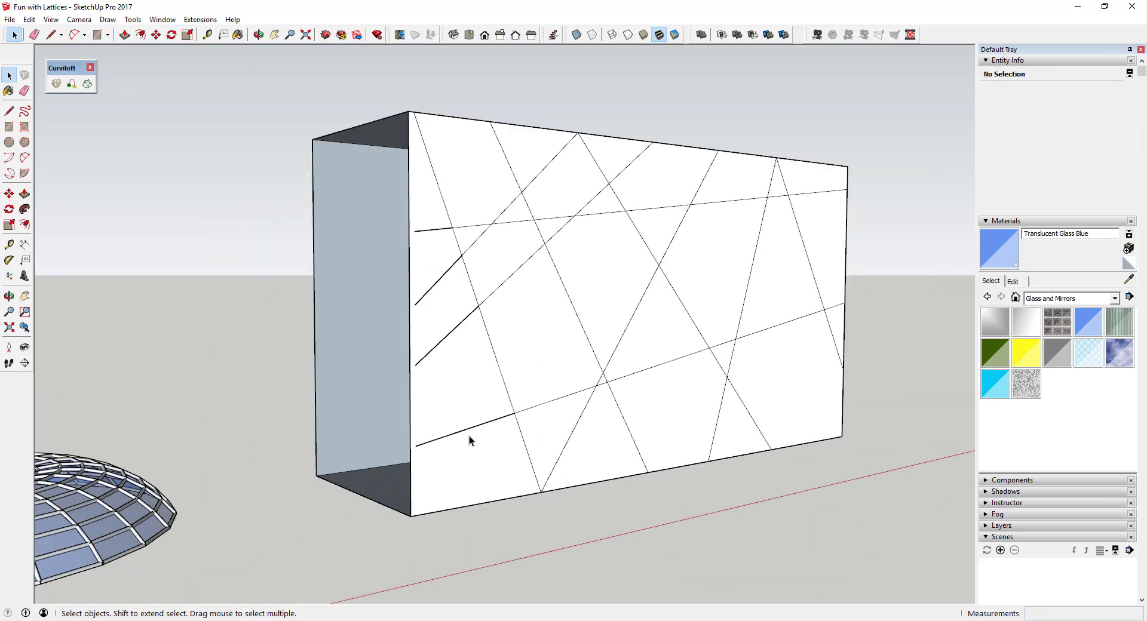
pyautogui.press('l')
pyautogui.click(415, 444)
pyautogui.scroll(2, 415, 444)
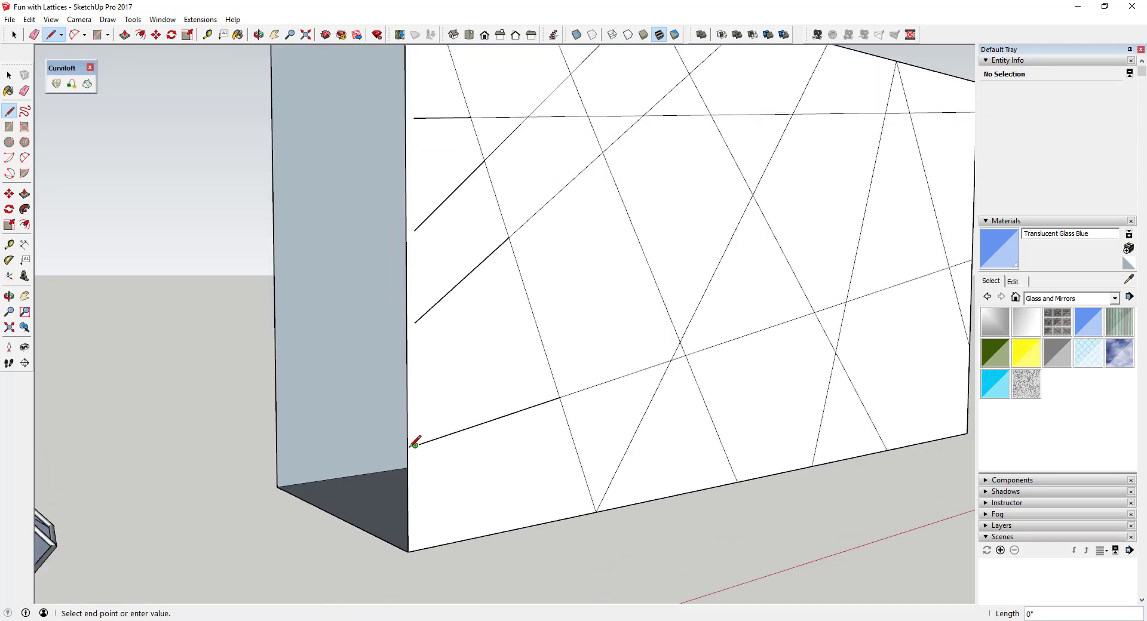
pyautogui.press('space')
pyautogui.press('l')
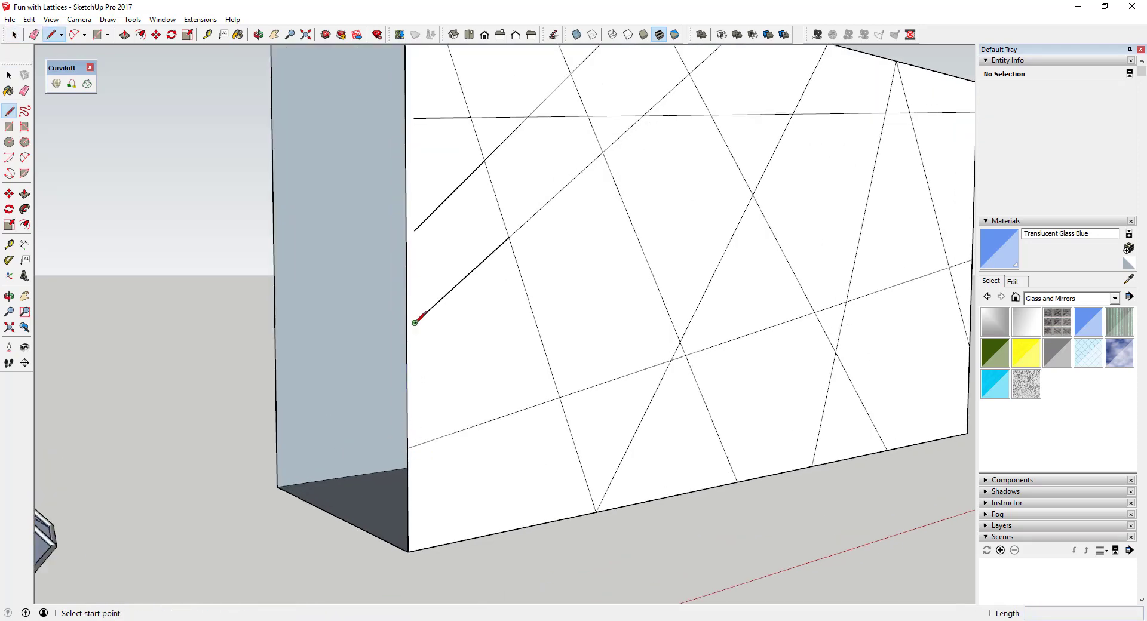
pyautogui.click(415, 323)
pyautogui.click(407, 328)
pyautogui.press('space')
# Step: Extend the remaining two upper lines on the long side face to the box's near vertical edge
pyautogui.press('l')
pyautogui.click(414, 230)
pyautogui.click(407, 238)
pyautogui.press('space')
pyautogui.press('l')
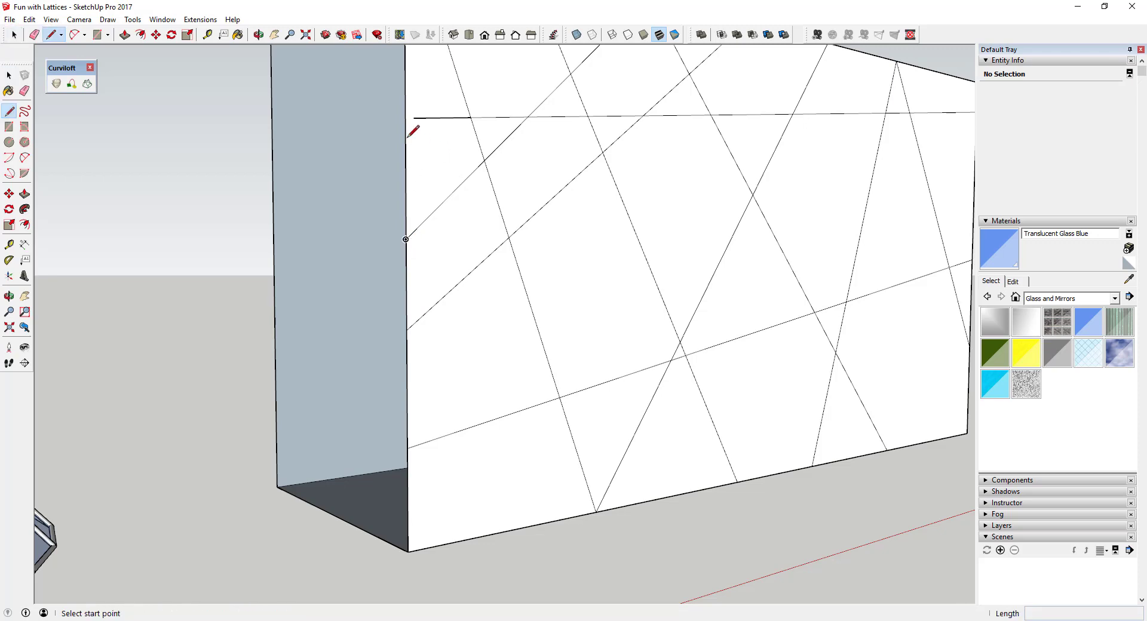
pyautogui.click(414, 117)
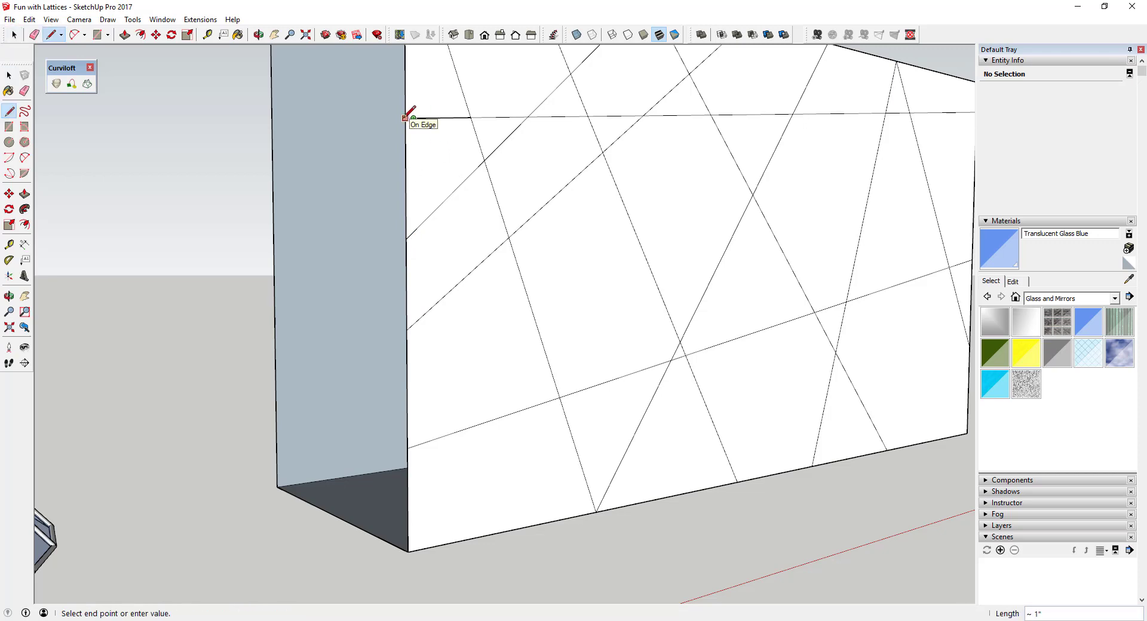
pyautogui.press('Escape')
pyautogui.scroll(-5, 410, 226)
pyautogui.press('space')
# Step: Run Lattice Maker on the whole patterned long side face with width 1, depth 1, pane inset .5, pane thickness 1/4" and Glass panes
pyautogui.moveTo(655, 315); pyautogui.dragTo(707, 388, button='middle')
pyautogui.press('space')
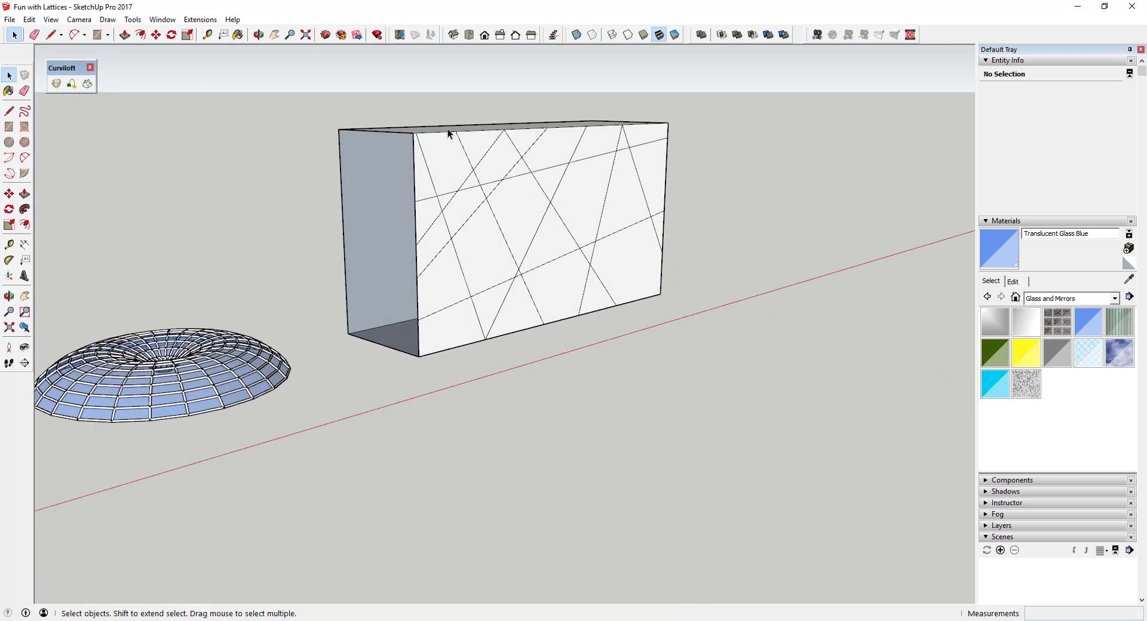
pyautogui.moveTo(447, 130)
pyautogui.mouseDown(button='middle')
pyautogui.moveTo(681, 99)
pyautogui.moveTo(445, 112)
pyautogui.mouseUp(button='middle')
pyautogui.moveTo(508, 407); pyautogui.dragTo(445, 111)
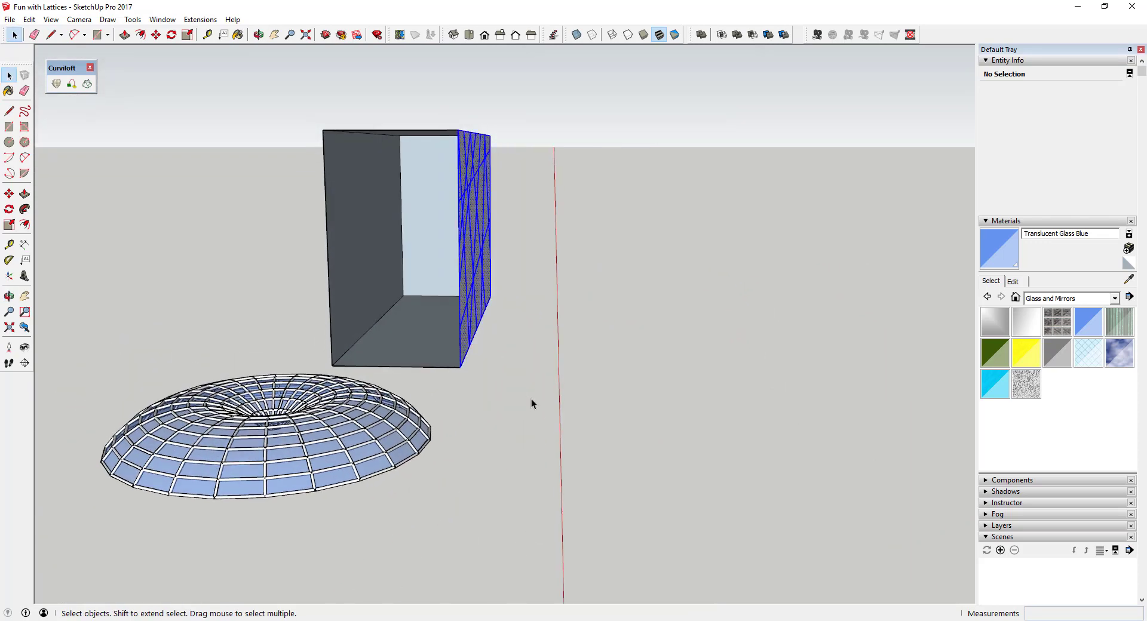
pyautogui.moveTo(532, 402); pyautogui.dragTo(494, 330, button='middle')
pyautogui.click(201, 20)
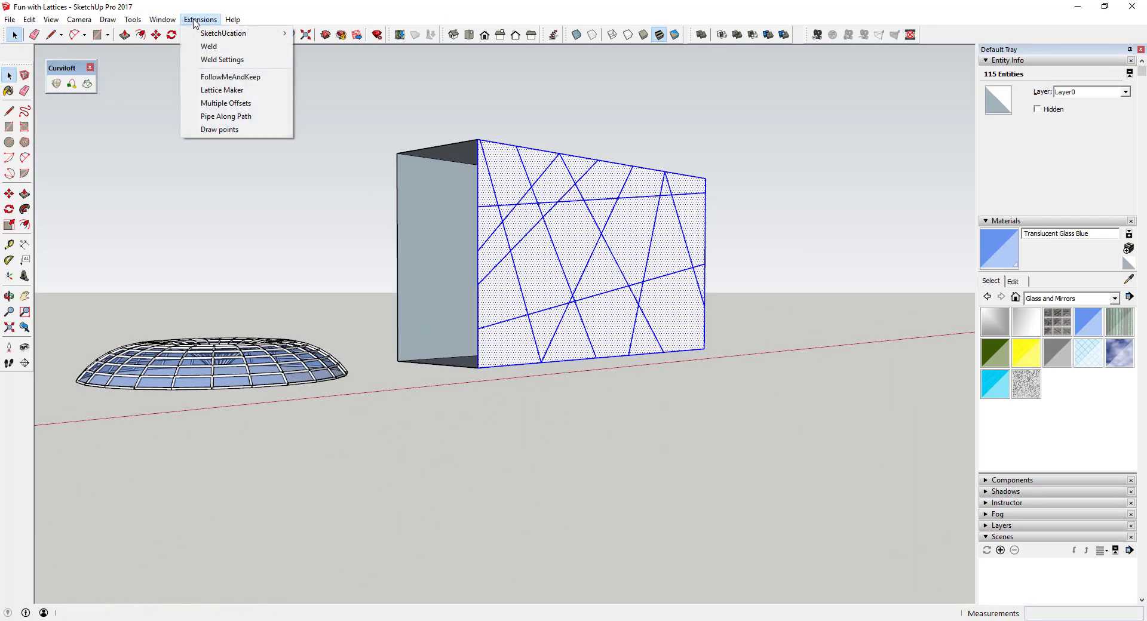
pyautogui.click(222, 90)
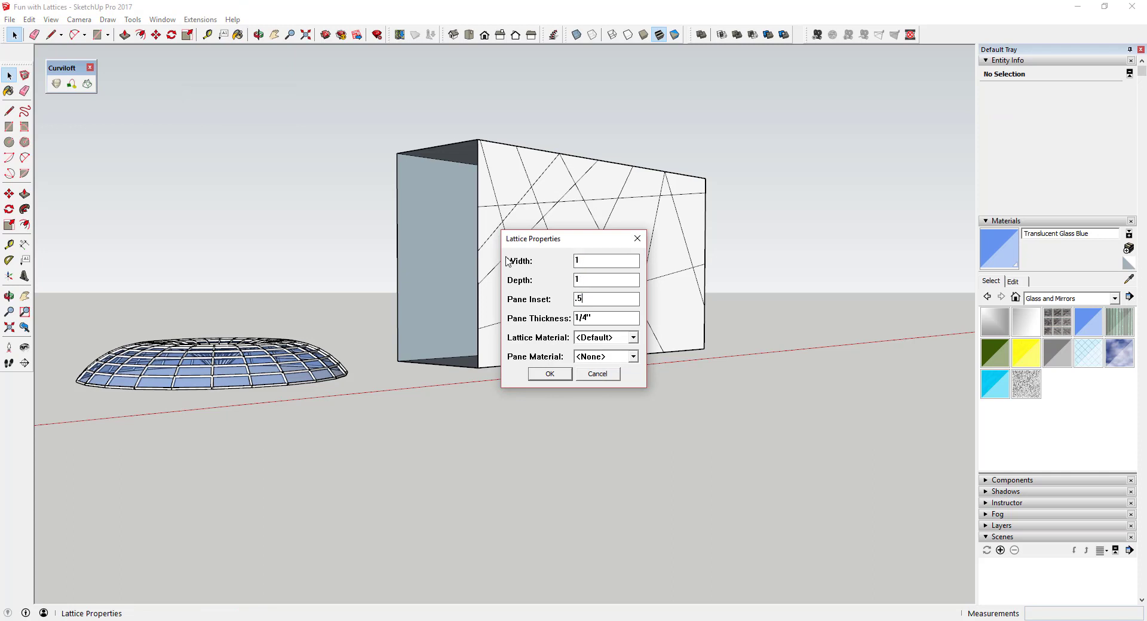
pyautogui.click(611, 359)
pyautogui.click(597, 391)
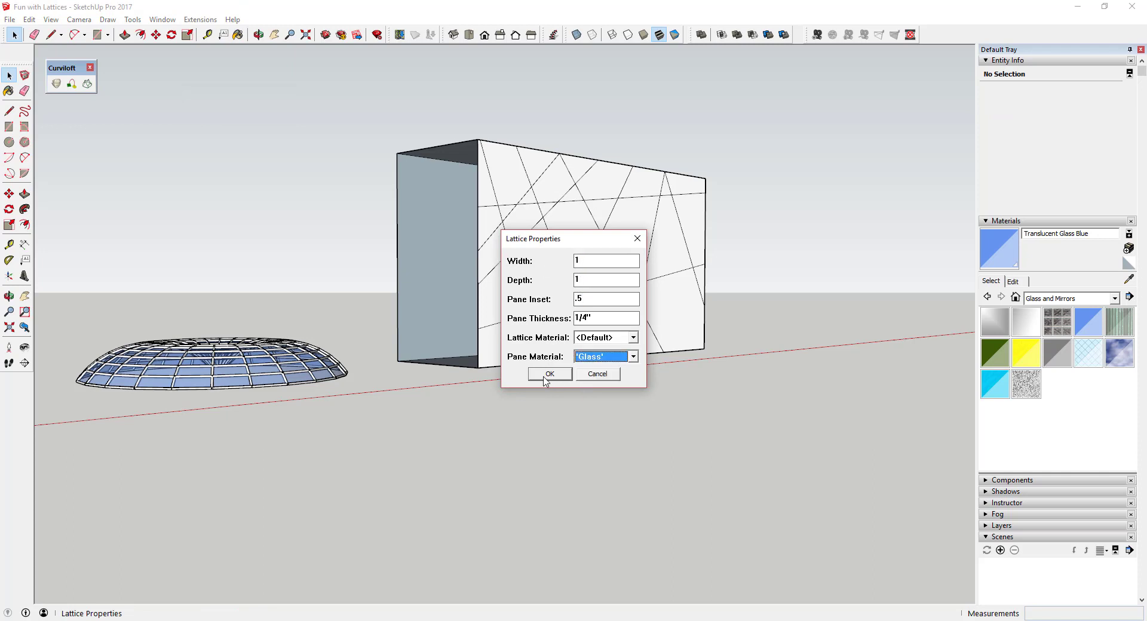
pyautogui.click(549, 375)
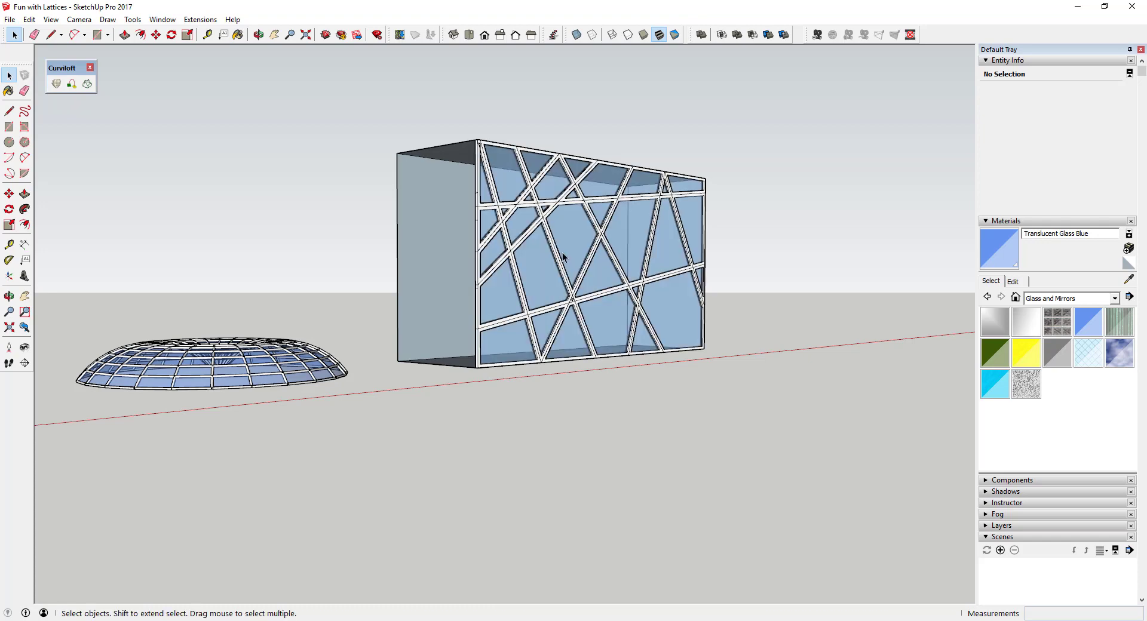
# Step: Unhide the narrow end face's lattice and examine the corner where the two lattice walls meet
pyautogui.click(28, 19)
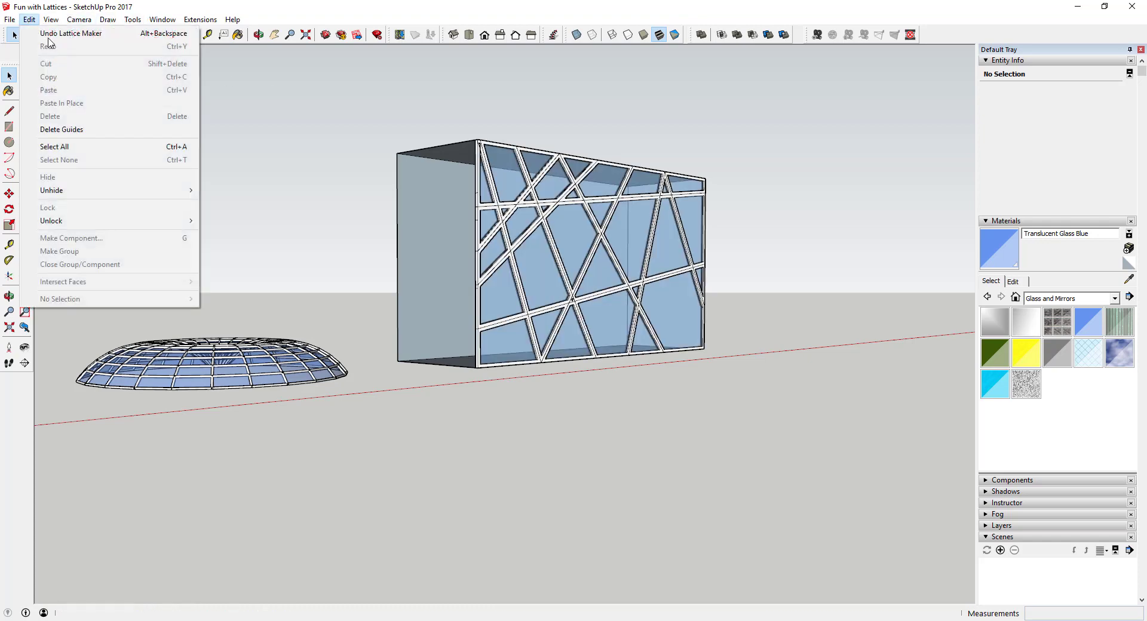
pyautogui.moveTo(179, 190)
pyautogui.click(221, 216)
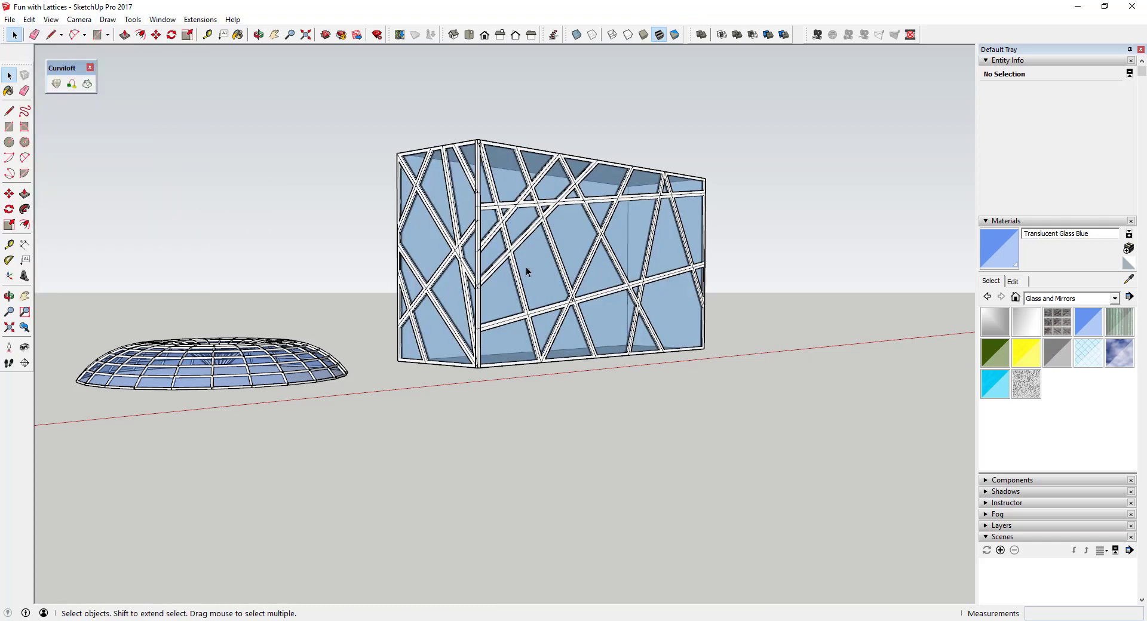
pyautogui.scroll(3, 526, 267)
pyautogui.scroll(3, 464, 228)
pyautogui.moveTo(458, 189); pyautogui.dragTo(516, 181, button='middle')
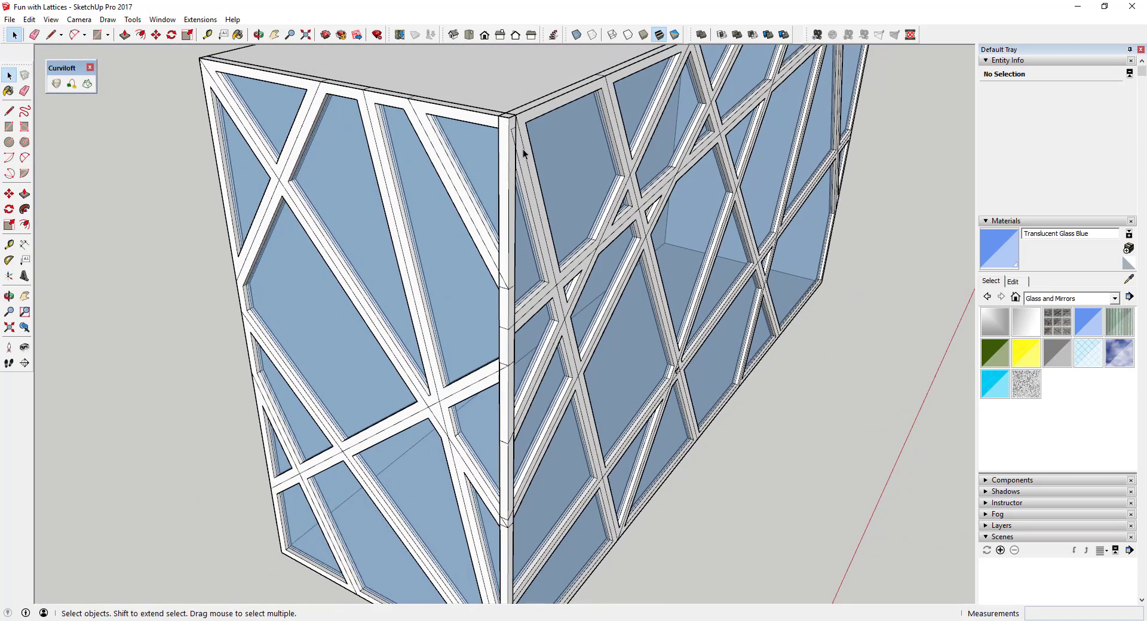
# Step: Examine the box's two adjoining glass lattice walls from a low angle, both up close and as a whole
pyautogui.scroll(-3, 522, 149)
pyautogui.scroll(3, 526, 137)
pyautogui.scroll(-6, 525, 137)
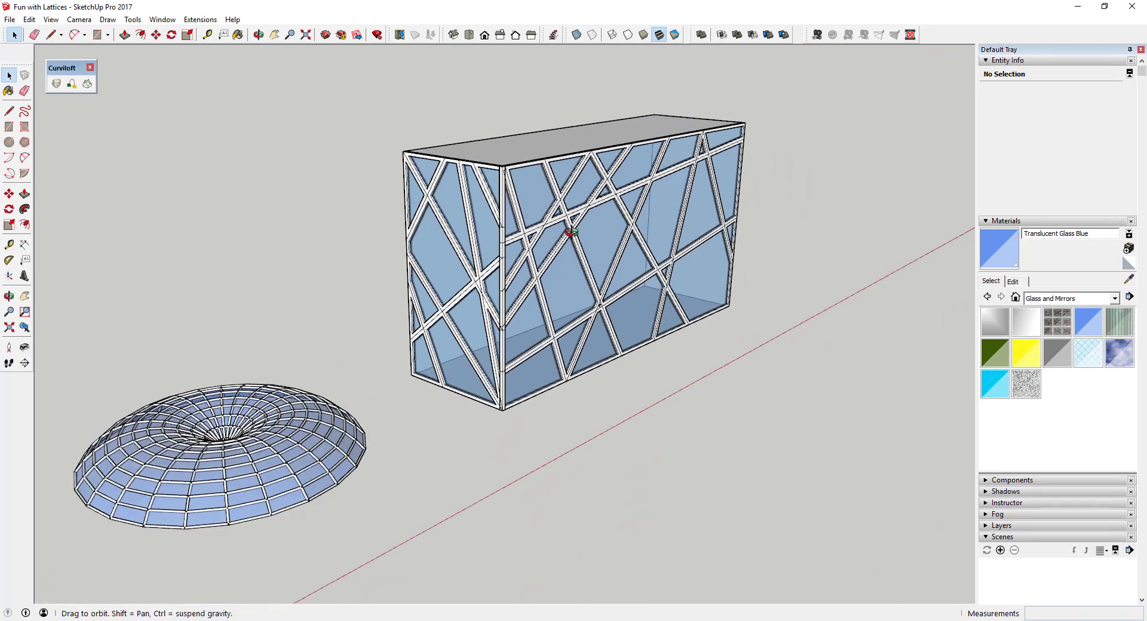
pyautogui.moveTo(571, 232); pyautogui.dragTo(525, 236, button='middle')
pyautogui.scroll(3, 527, 332)
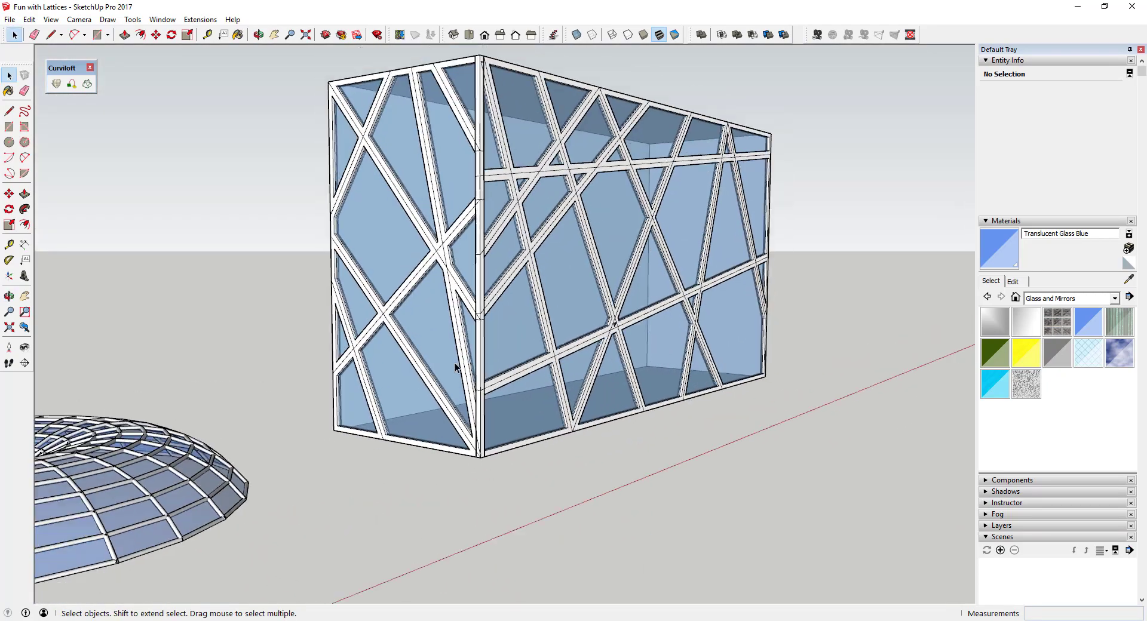
pyautogui.scroll(-2, 471, 353)
pyautogui.scroll(-3, 478, 330)
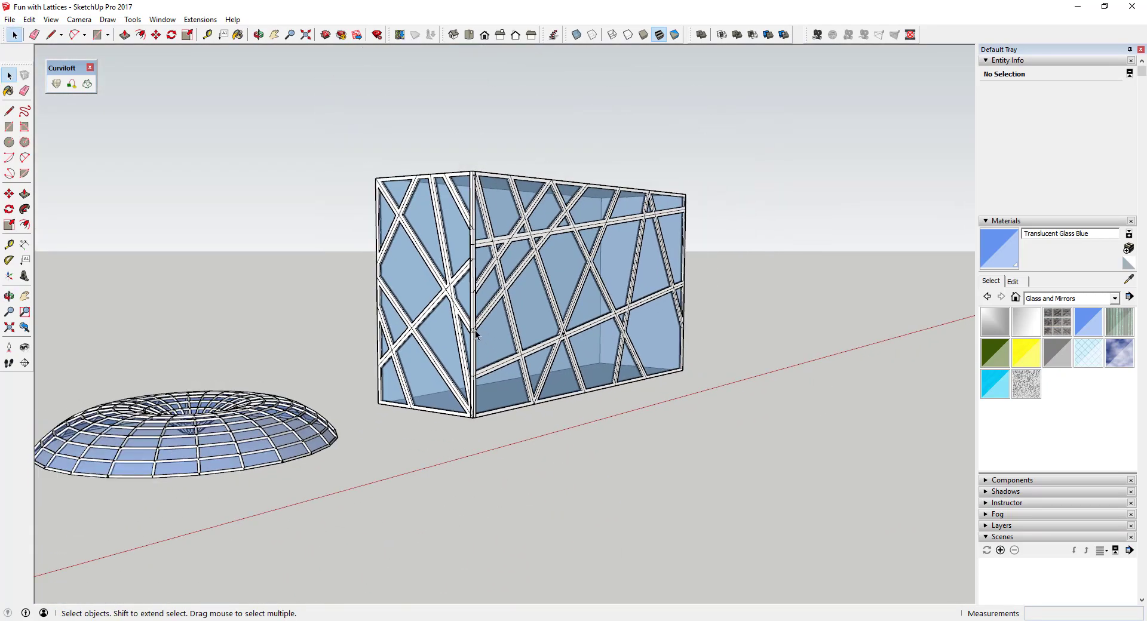
pyautogui.scroll(4, 525, 302)
pyautogui.scroll(-3, 469, 318)
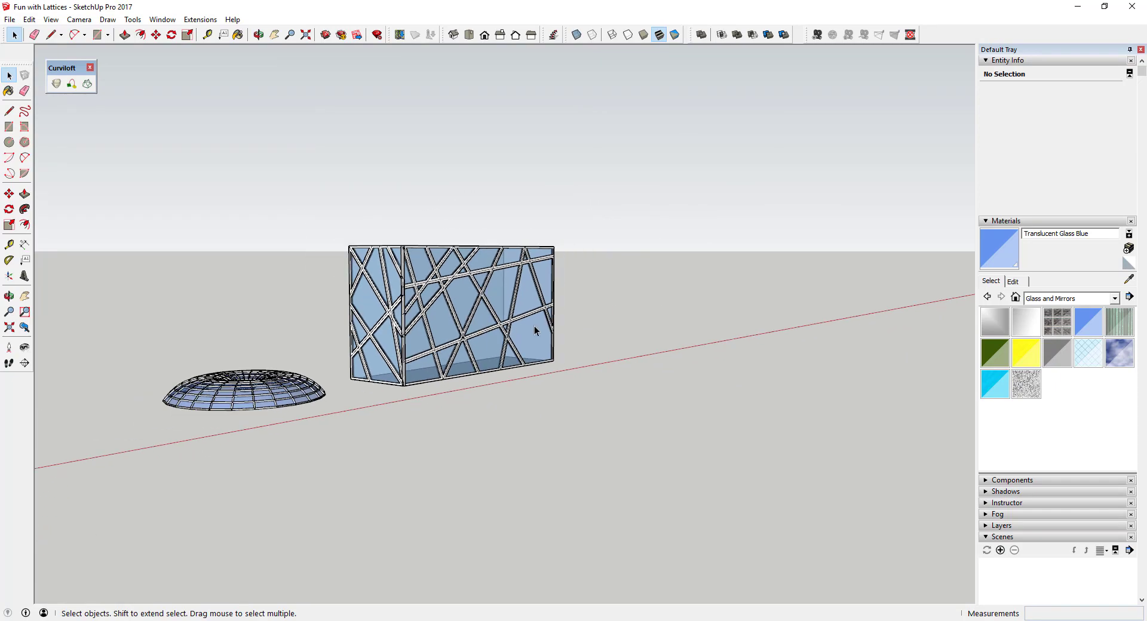
# Step: Review the finished lattice box together with the ring-shaped glass canopies beside it
pyautogui.scroll(-2, 486, 310)
pyautogui.scroll(-1, 455, 310)
pyautogui.scroll(-2, 271, 335)
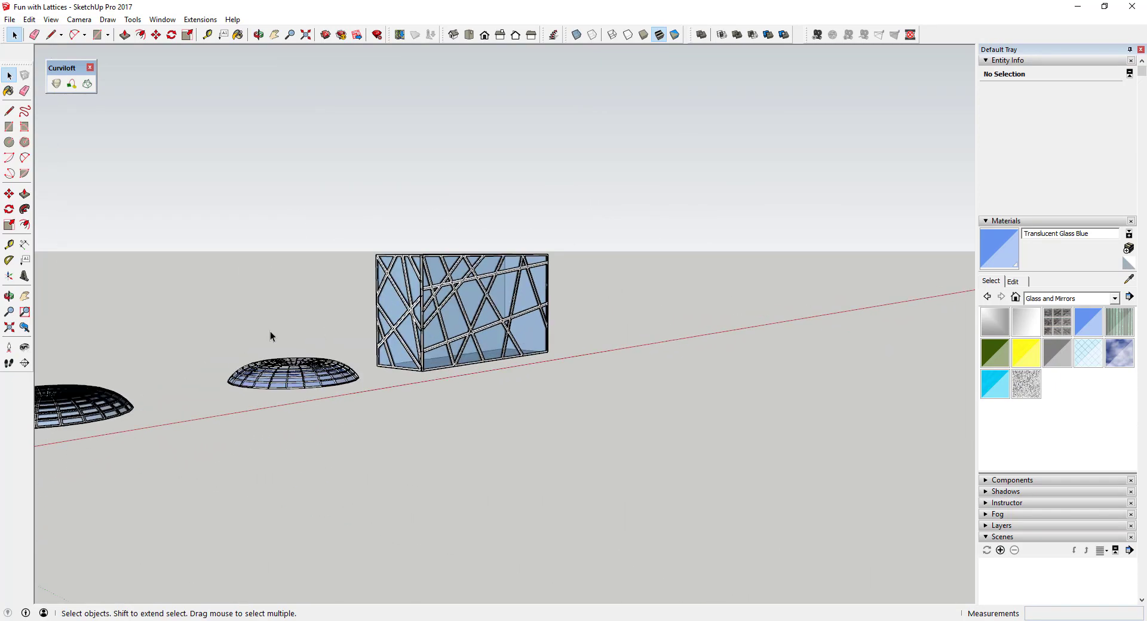
pyautogui.scroll(4, 471, 327)
pyautogui.scroll(2, 315, 360)
pyautogui.scroll(-3, 348, 340)
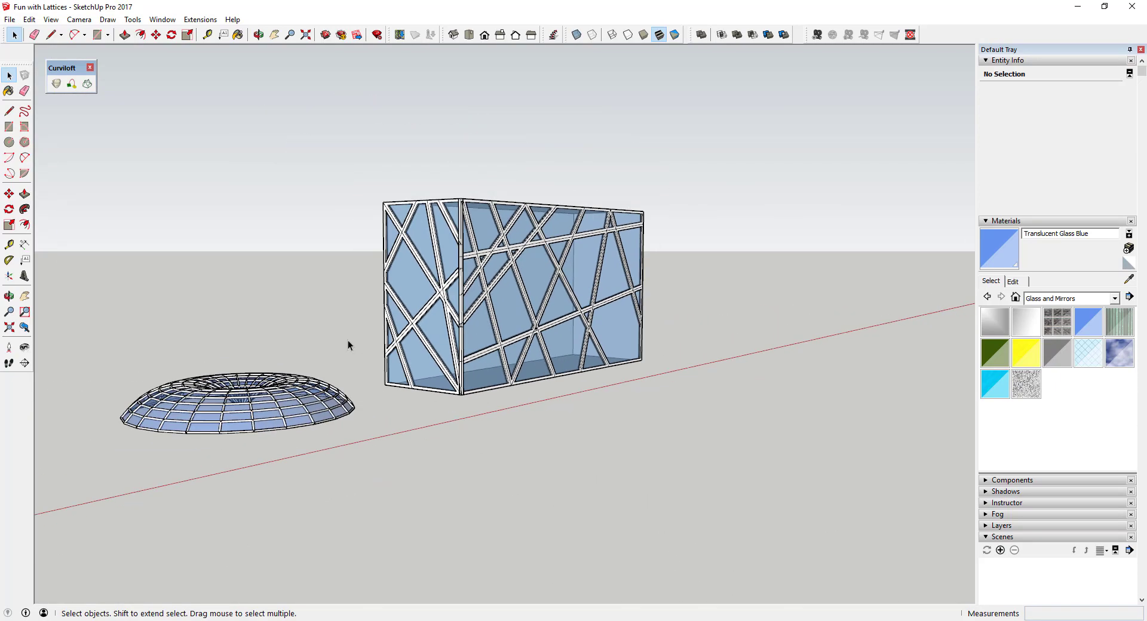
pyautogui.scroll(4, 276, 416)
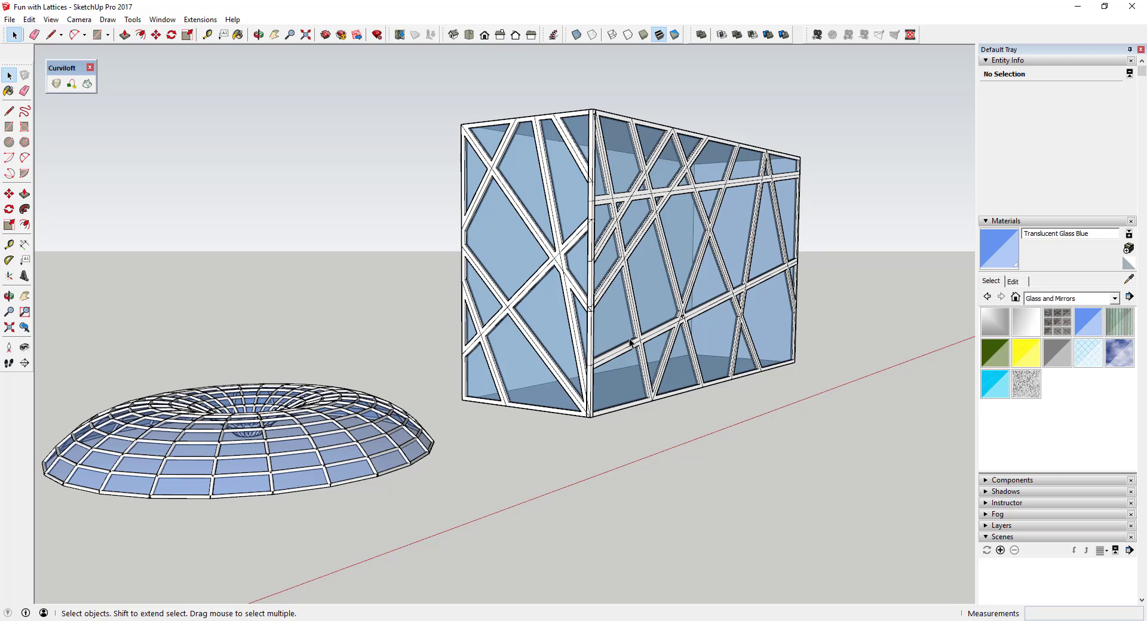
pyautogui.scroll(-2, 589, 305)
pyautogui.scroll(-1, 591, 303)
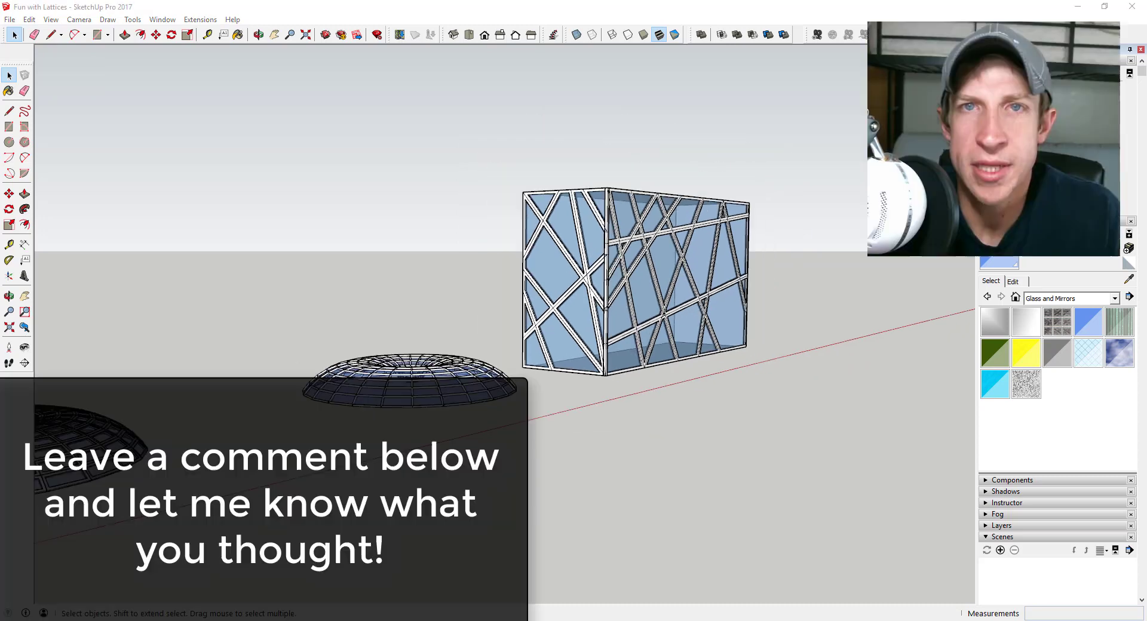